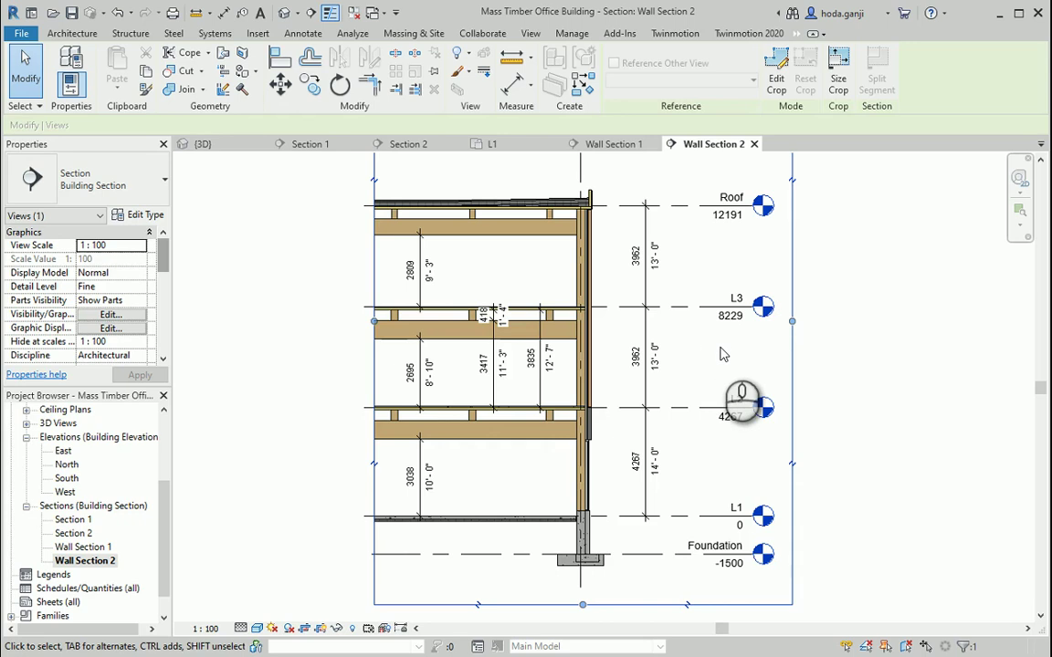
Draw a rectangular callout around the foundation wall and footing in Wall Section 2, following the foundation detail in the reference PDF
key(alt+Tab)
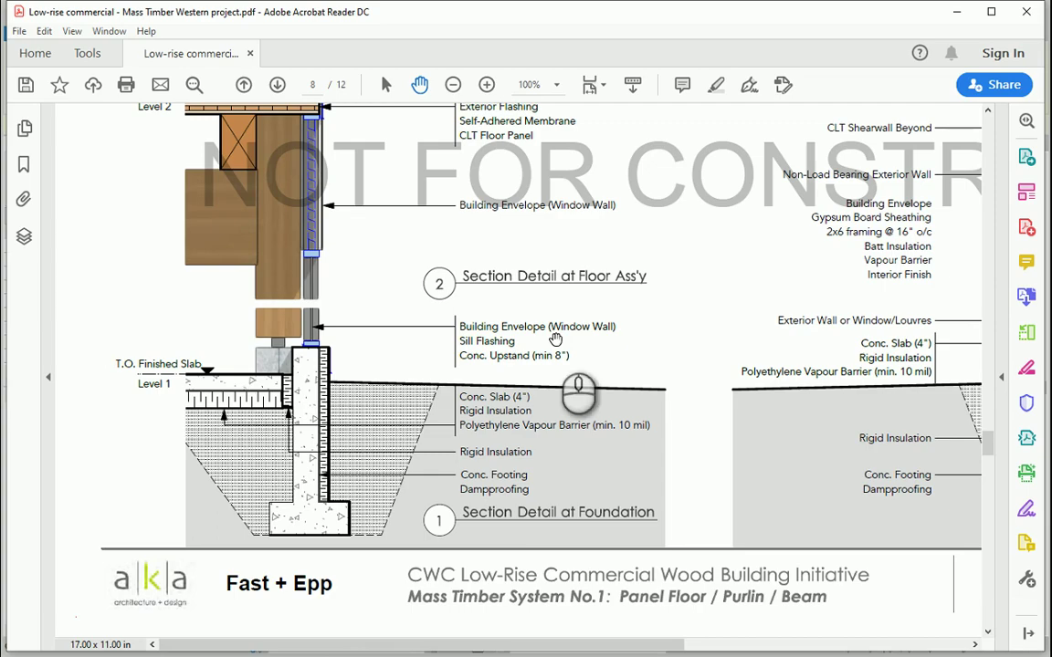
key(alt+Tab)
scroll(539, 630, up, 2)
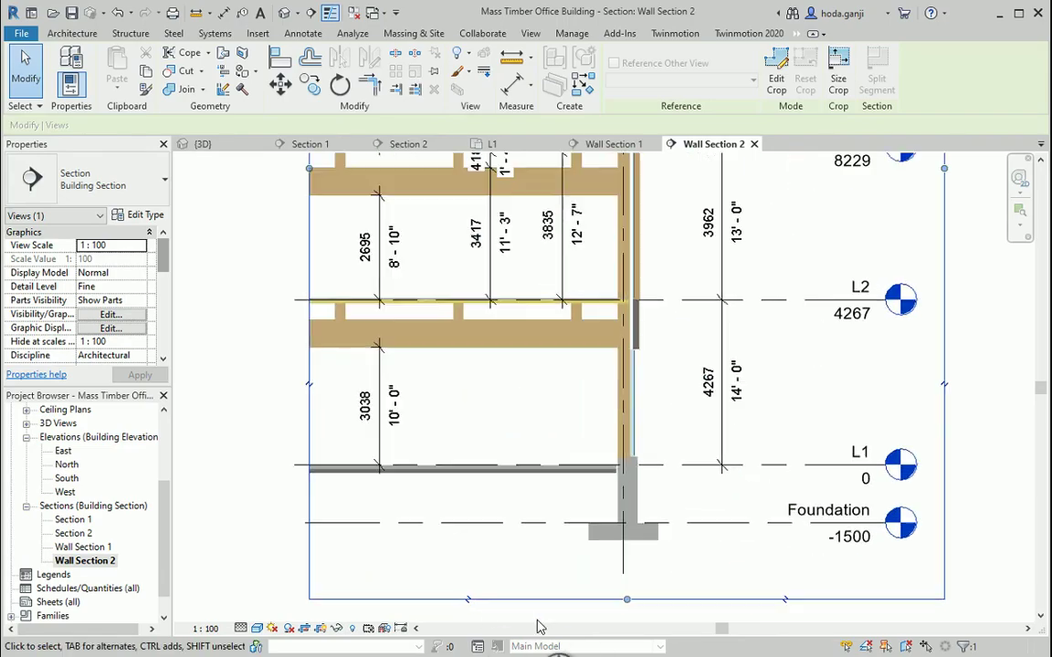
click(531, 33)
click(509, 84)
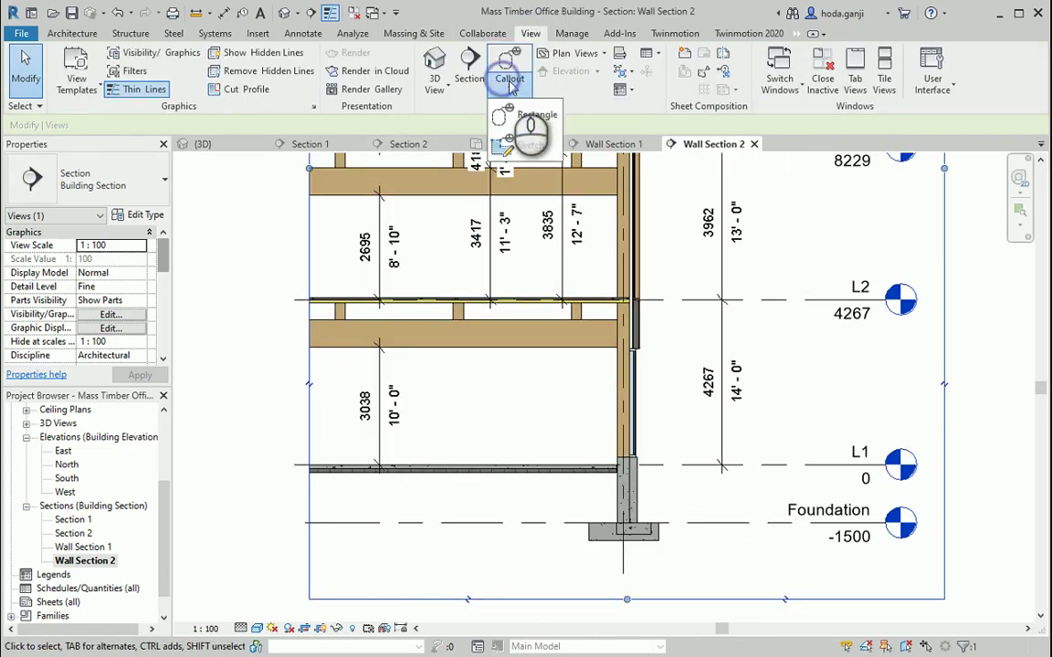
click(537, 134)
scroll(606, 496, up, 3)
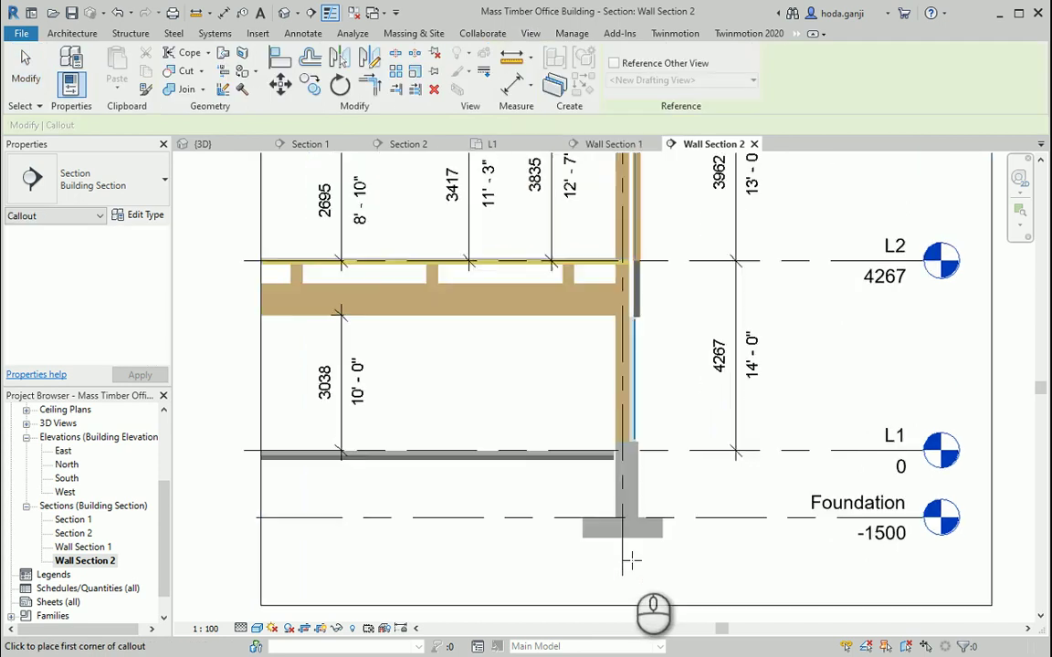
key(alt+Tab)
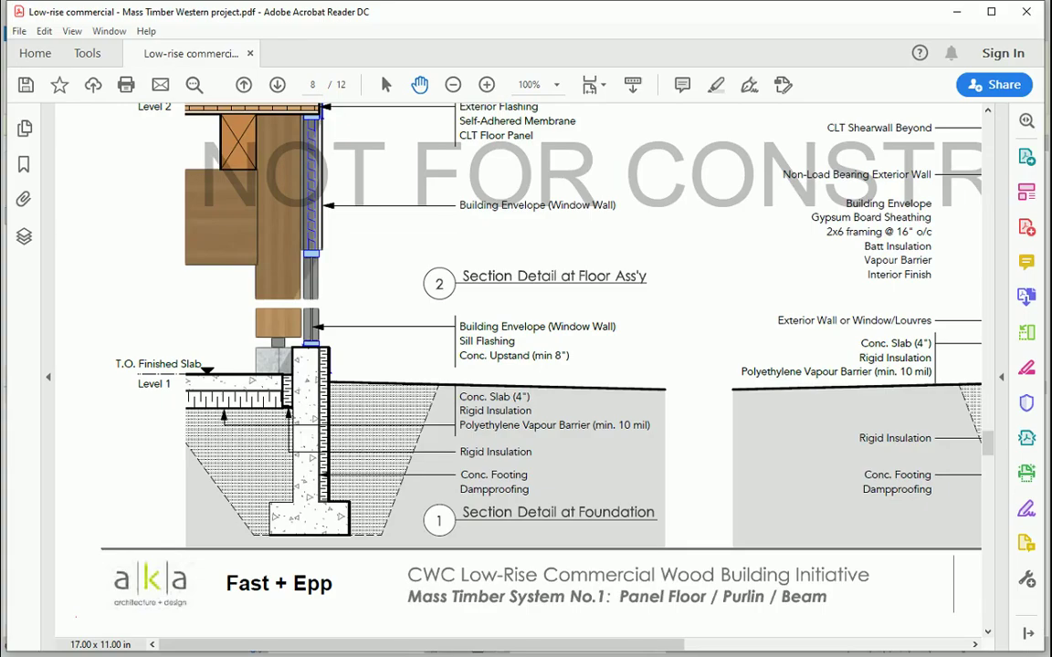
key(alt+Tab)
click(558, 390)
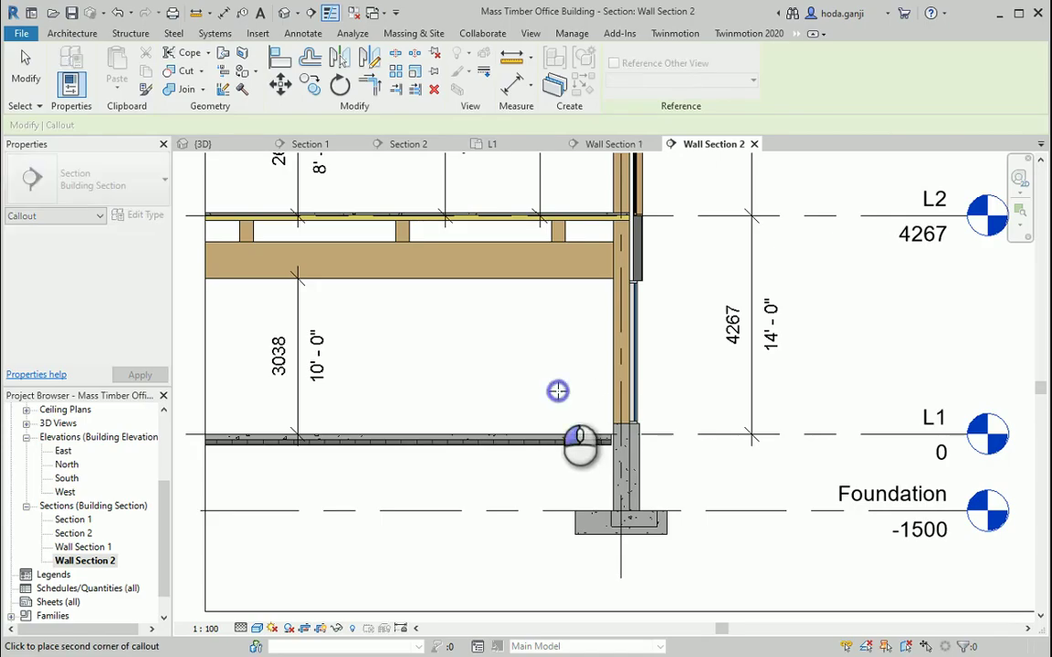
click(685, 575)
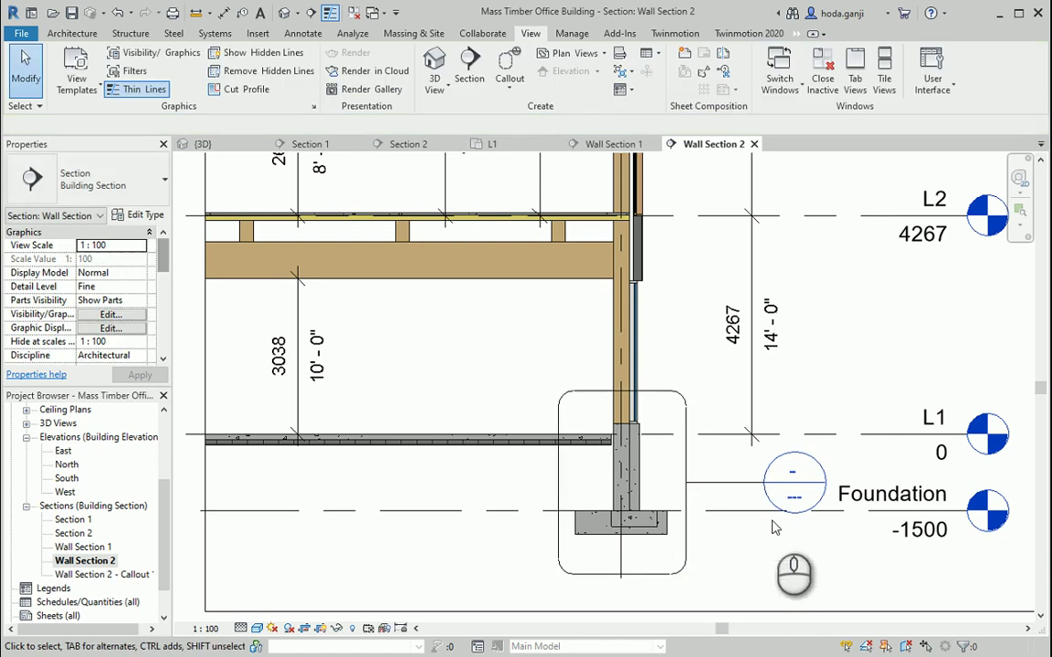
Move the callout's head down, below the Foundation level line and beside the footing
click(764, 485)
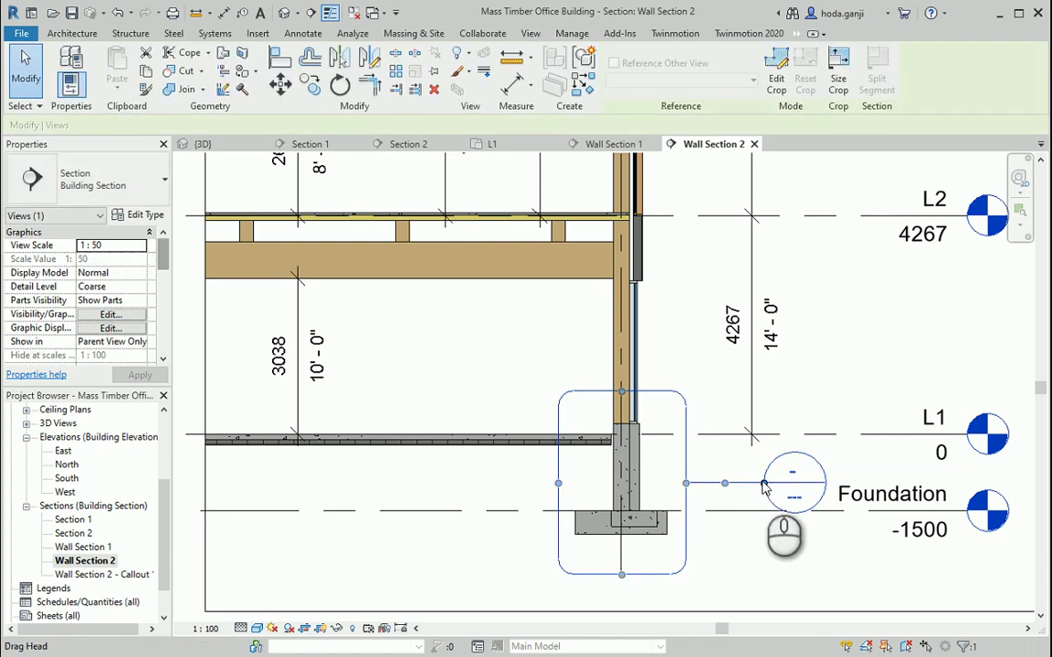
drag(763, 485, 765, 573)
click(728, 587)
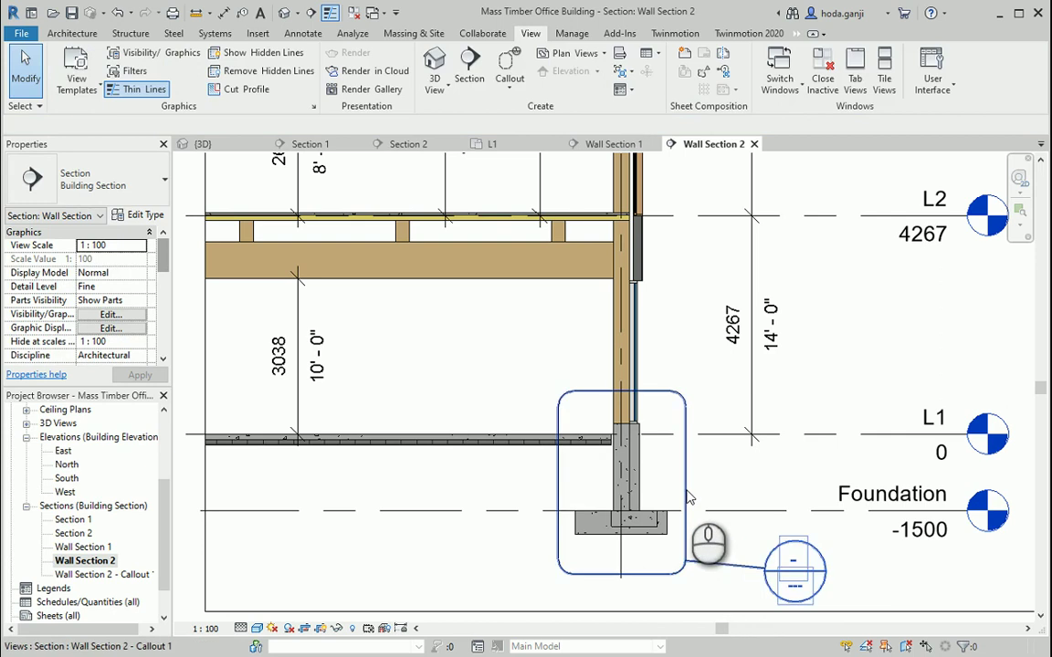
Open the new callout view, rename it "Section Detail at Foundation" and widen the project browser to fit the name
double_click(91, 575)
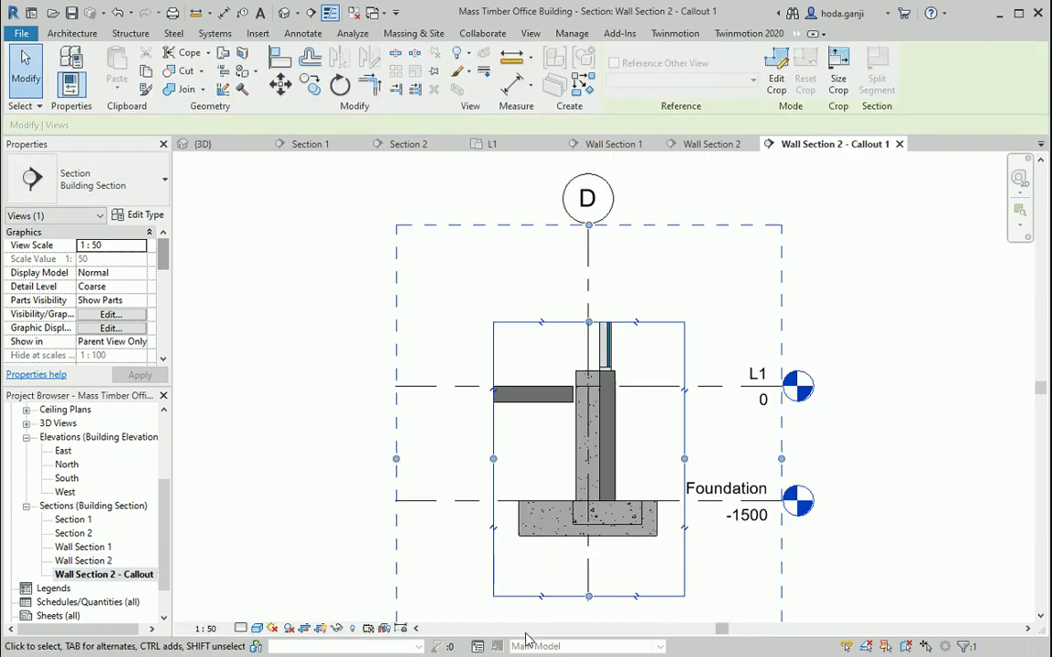
click(581, 653)
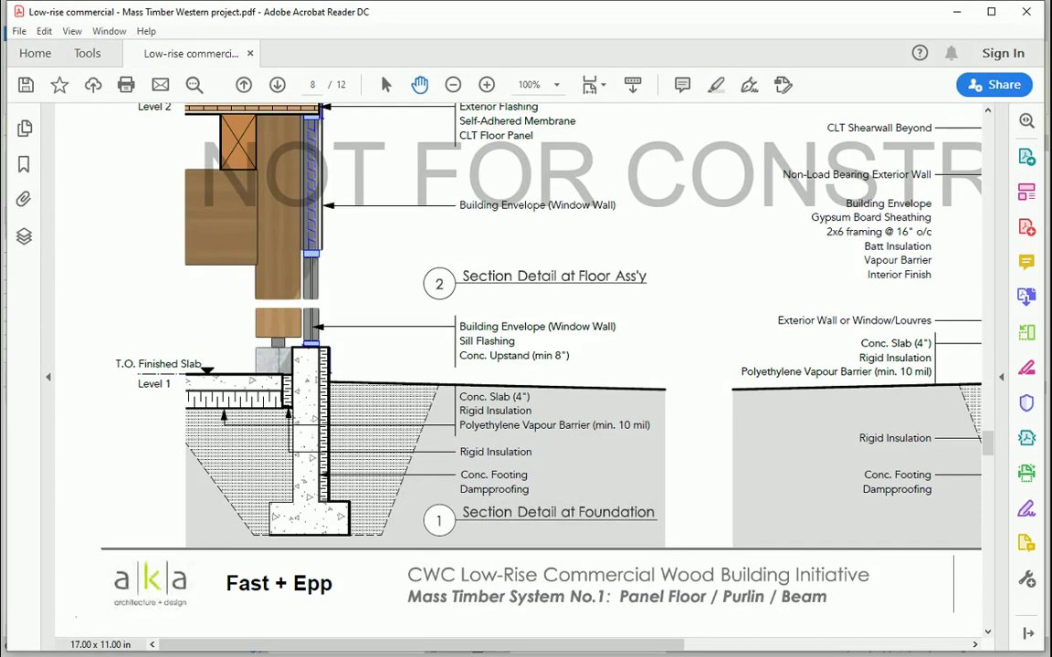
click(581, 653)
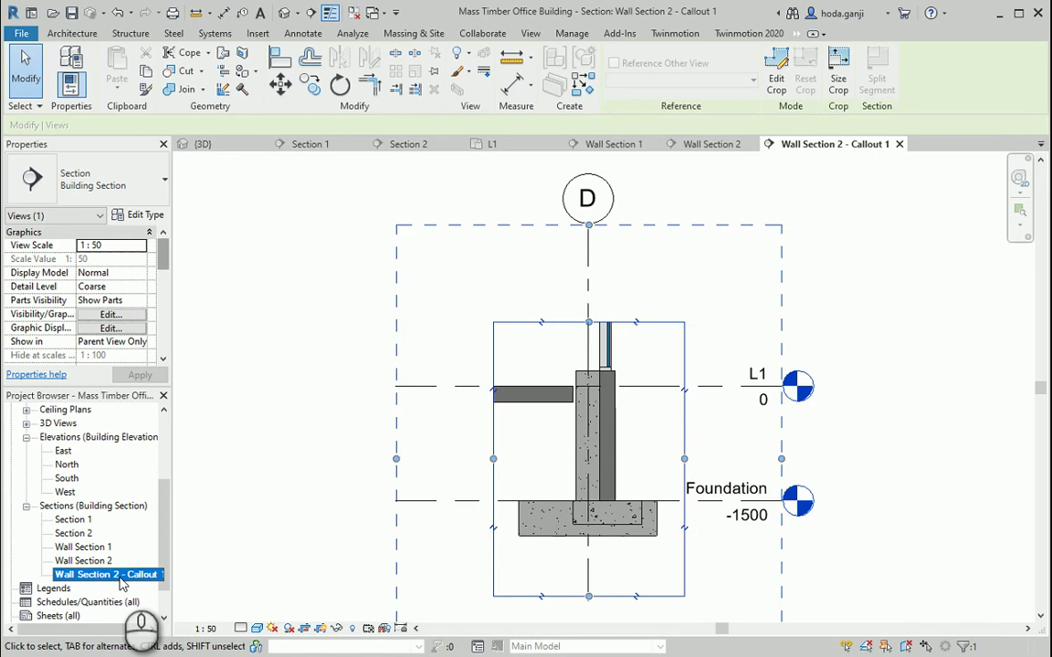
right_click(120, 577)
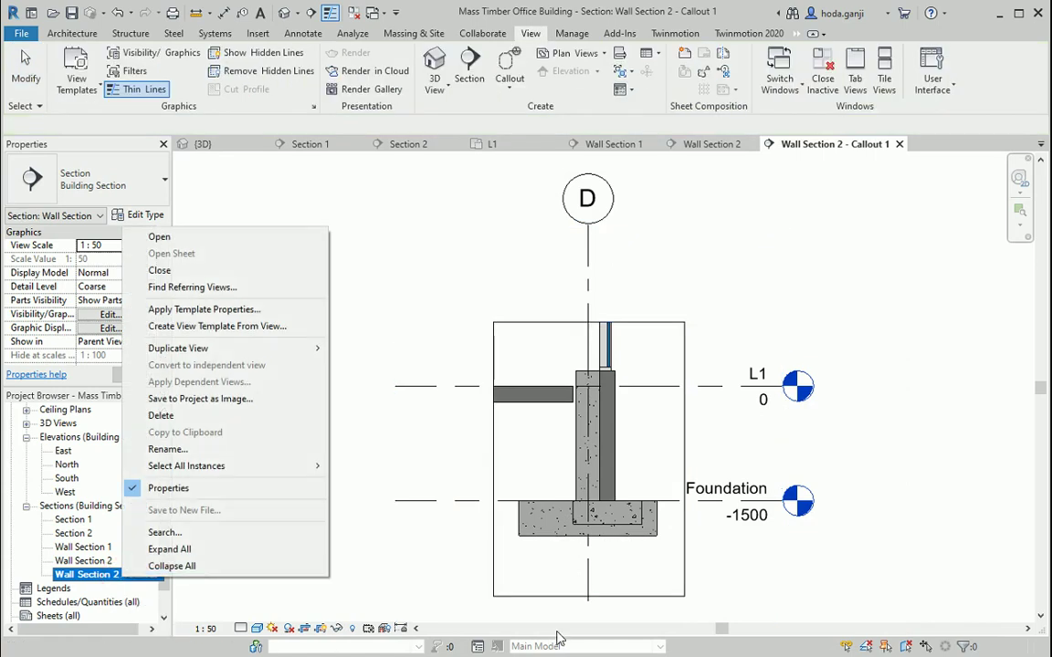
key(alt+Tab)
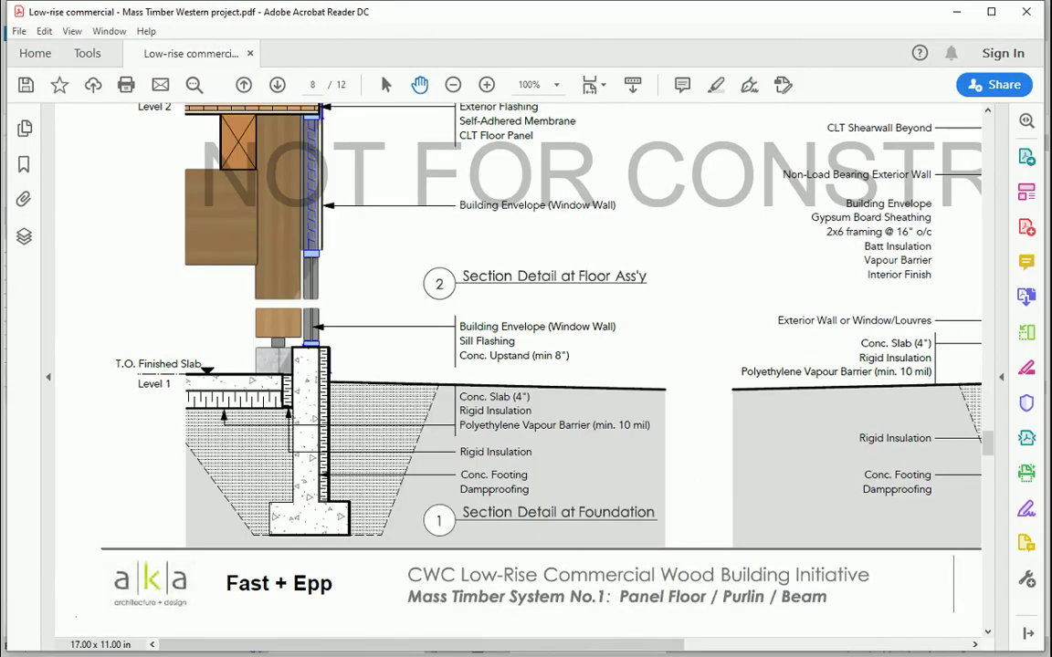
key(alt+Tab)
right_click(144, 576)
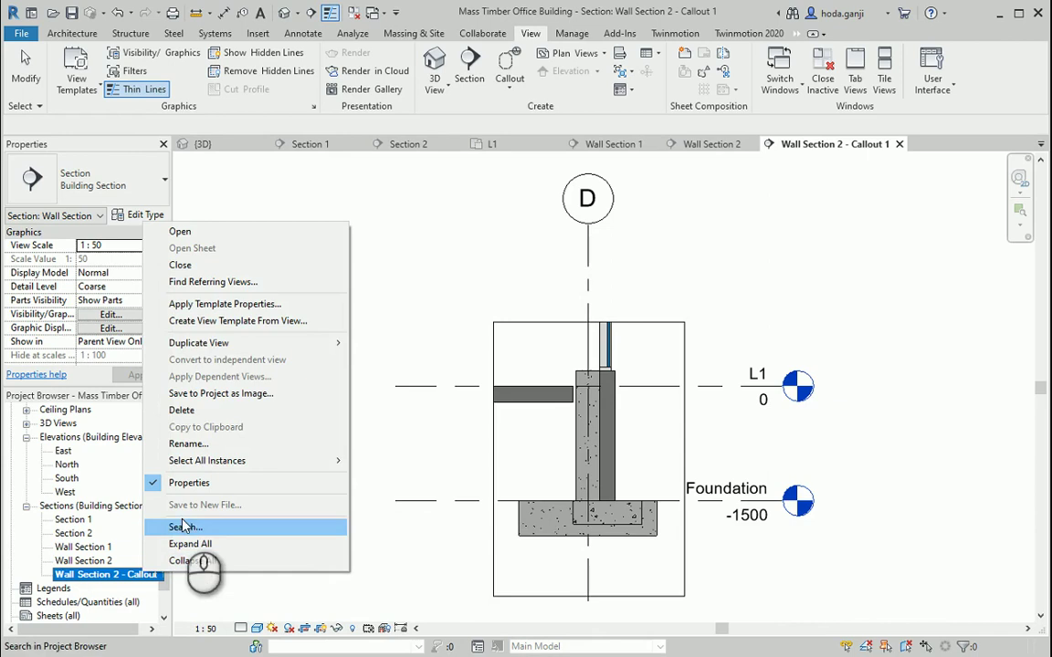
click(228, 445)
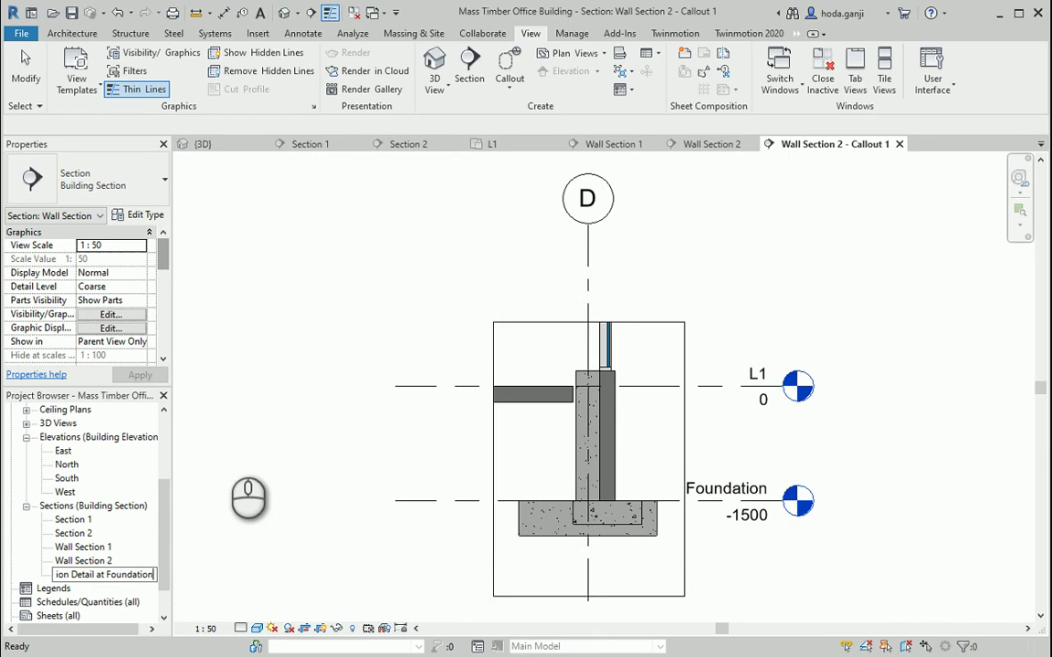
text(Section Detail at Foundation)
key(Return)
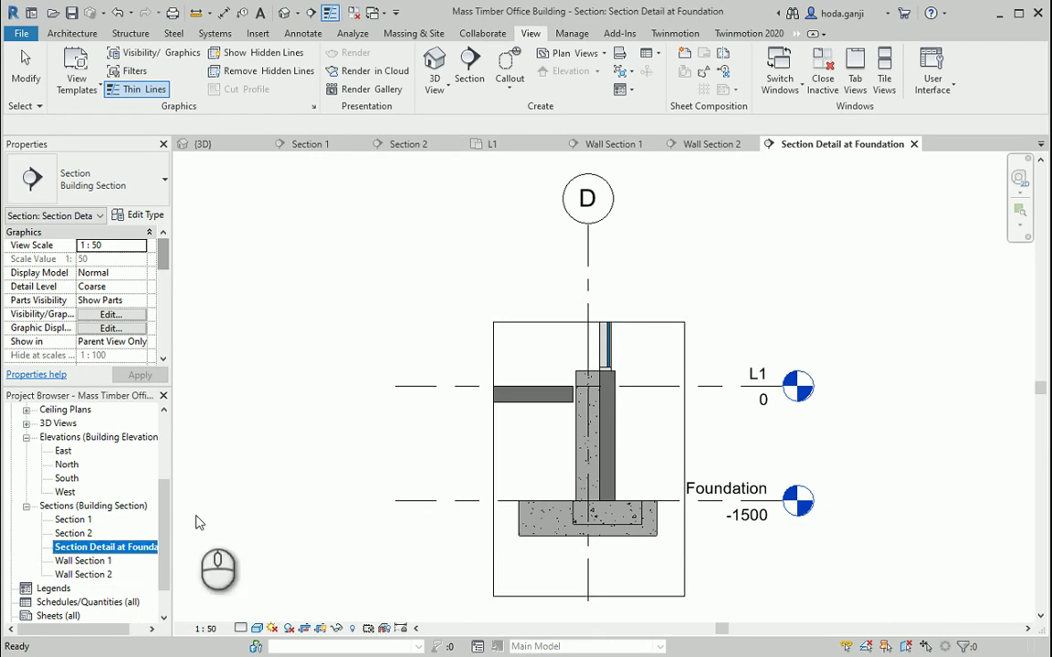
drag(171, 528, 204, 526)
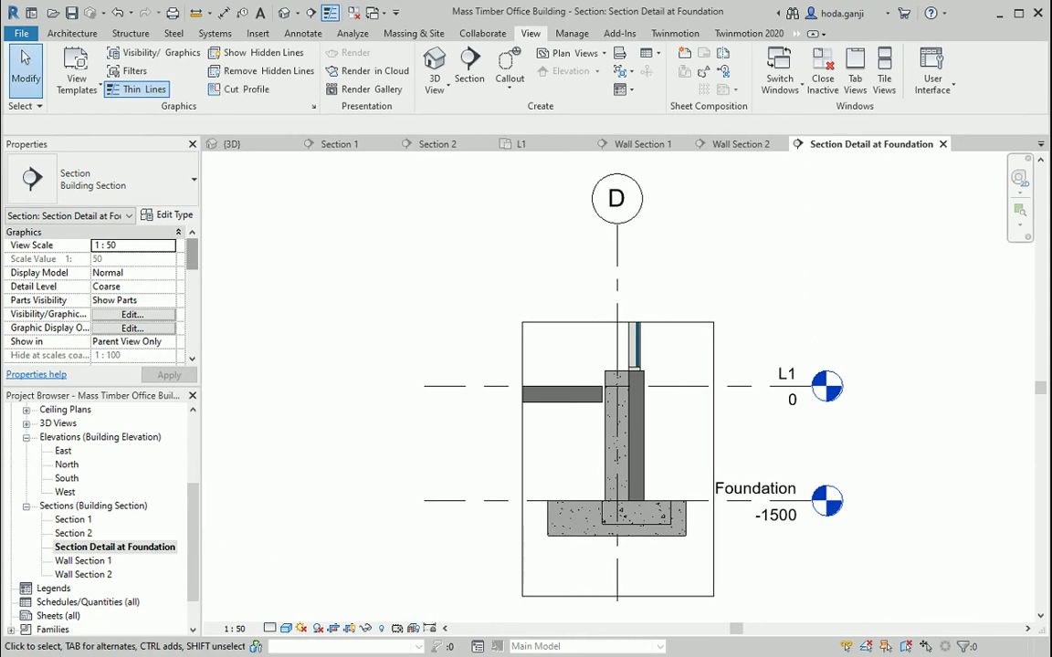
Set the foundation detail view to Fine detail level and Hidden Line visual style
key(alt+Tab)
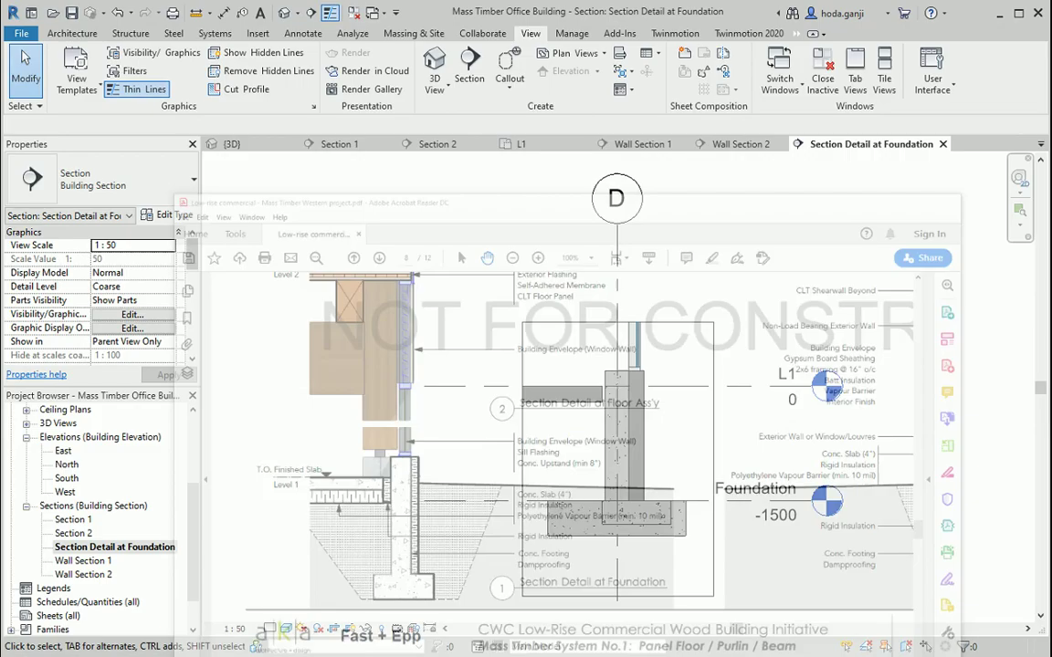
scroll(780, 567, up, 5)
scroll(781, 567, up, 1)
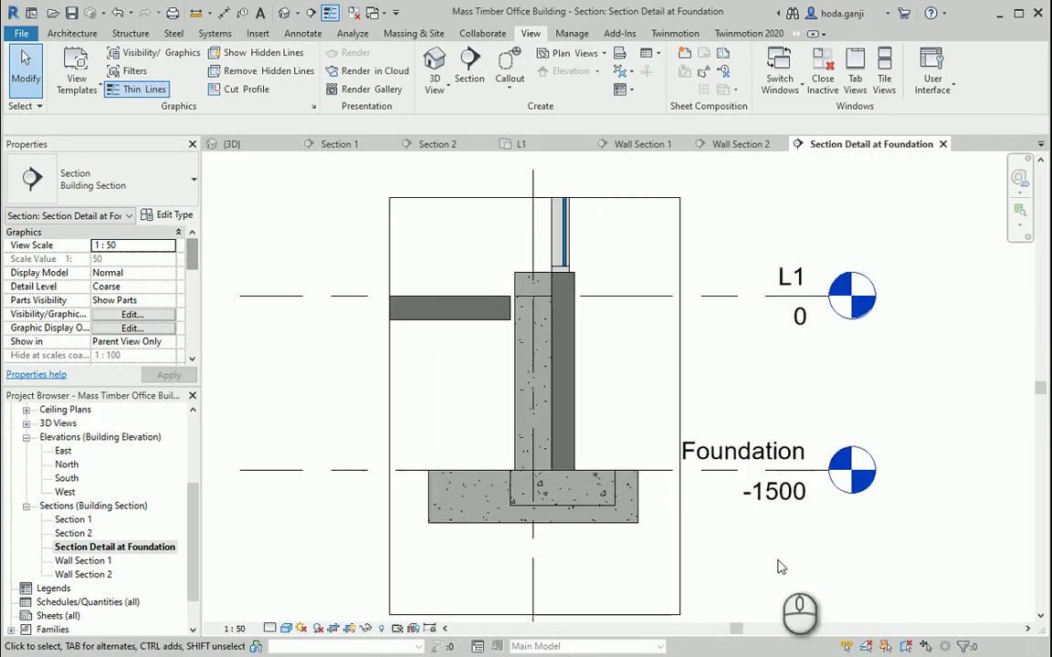
click(272, 628)
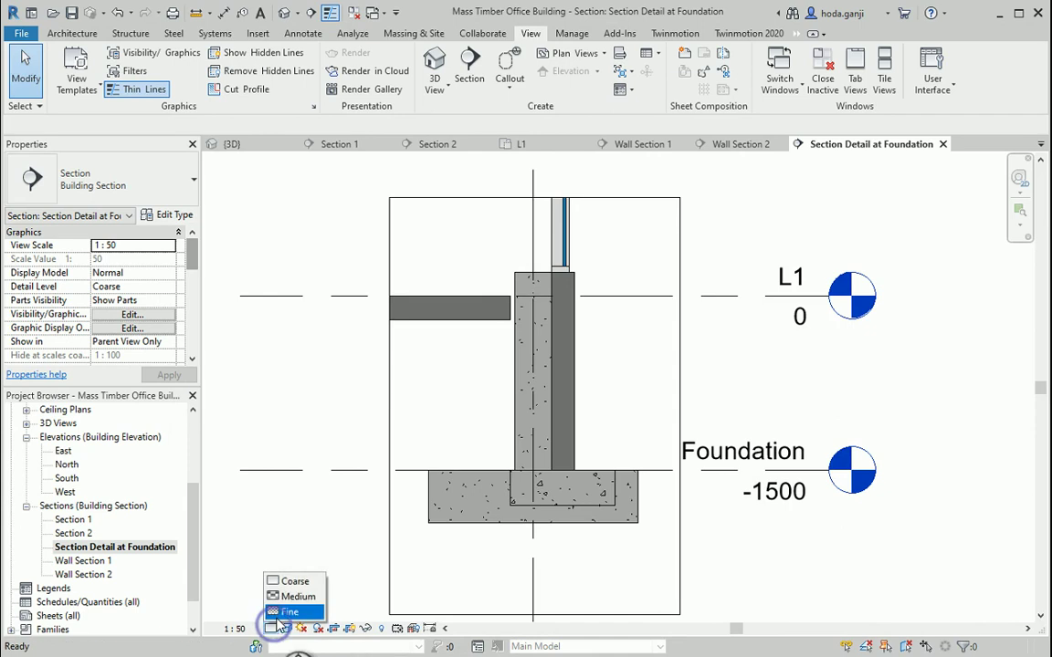
click(289, 612)
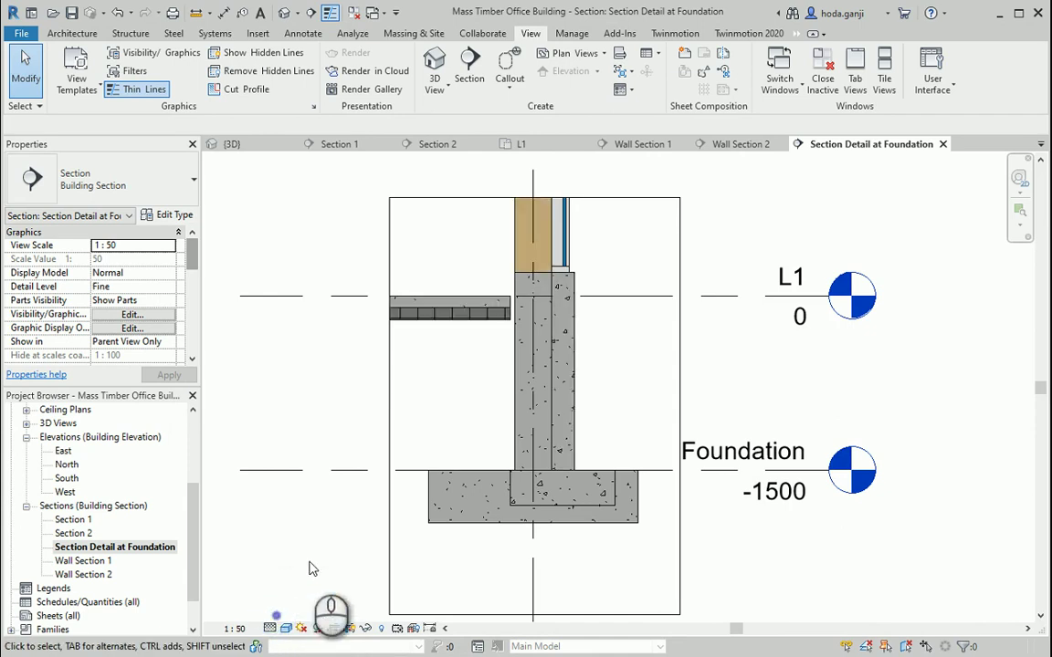
click(287, 629)
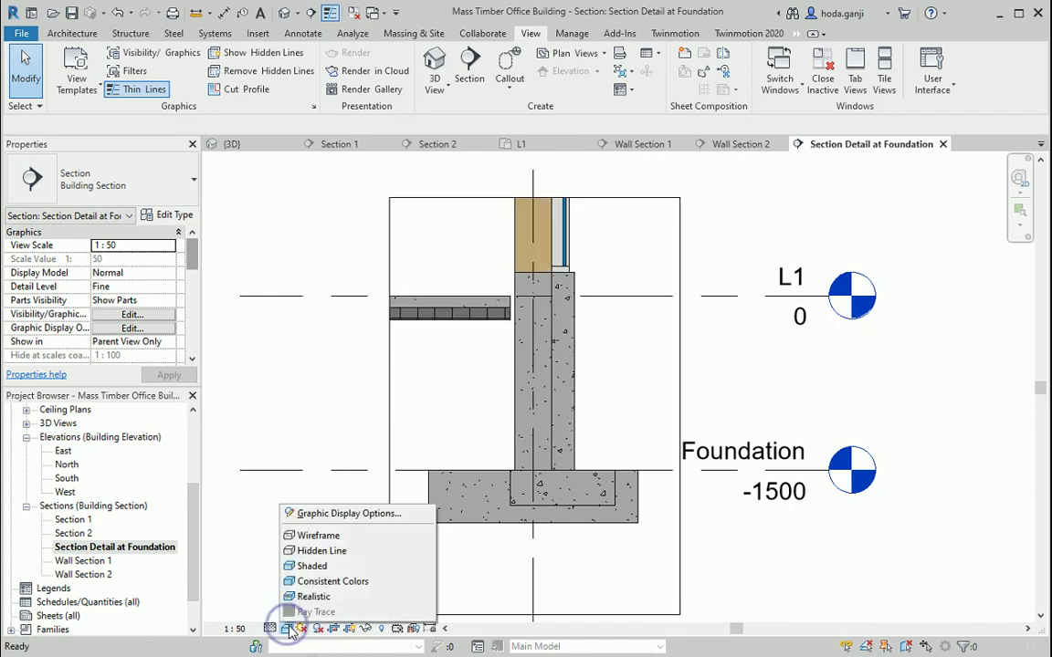
click(315, 553)
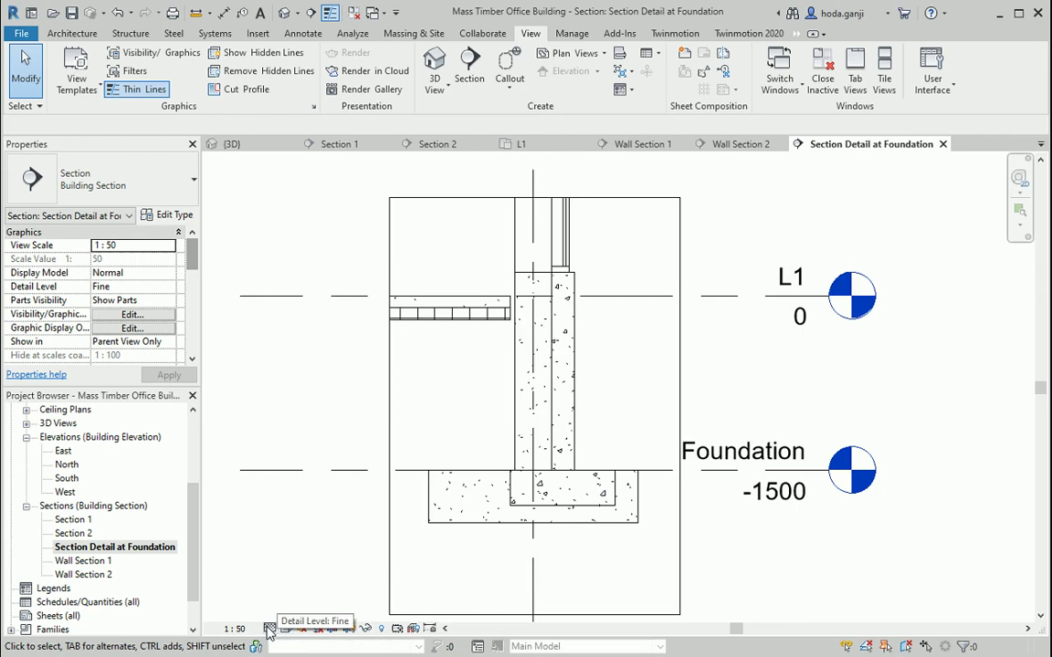
click(298, 527)
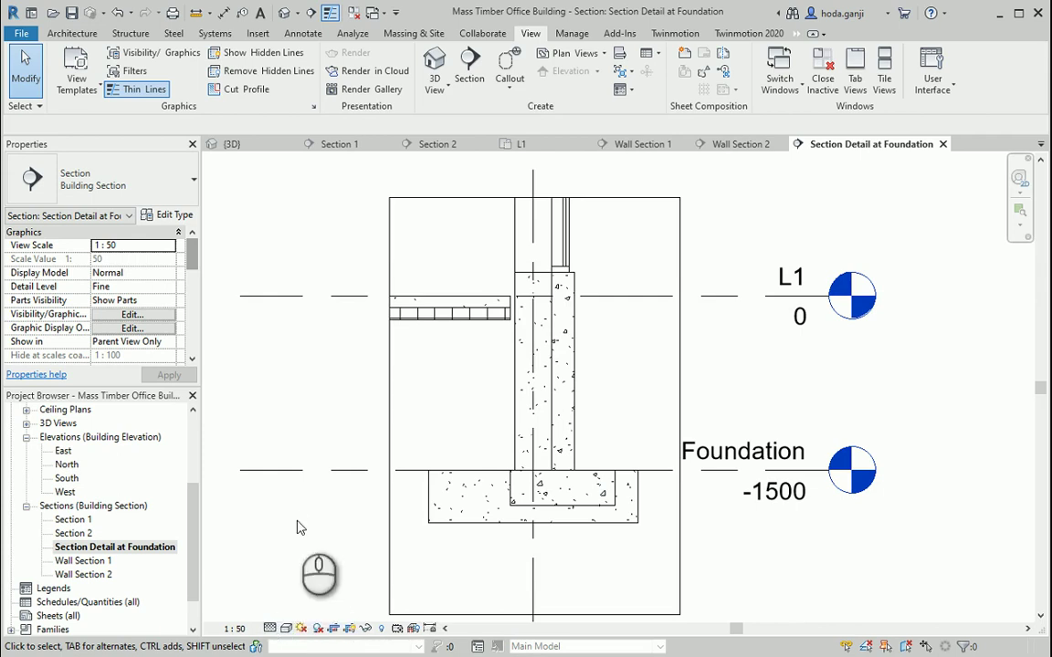
click(272, 628)
click(299, 518)
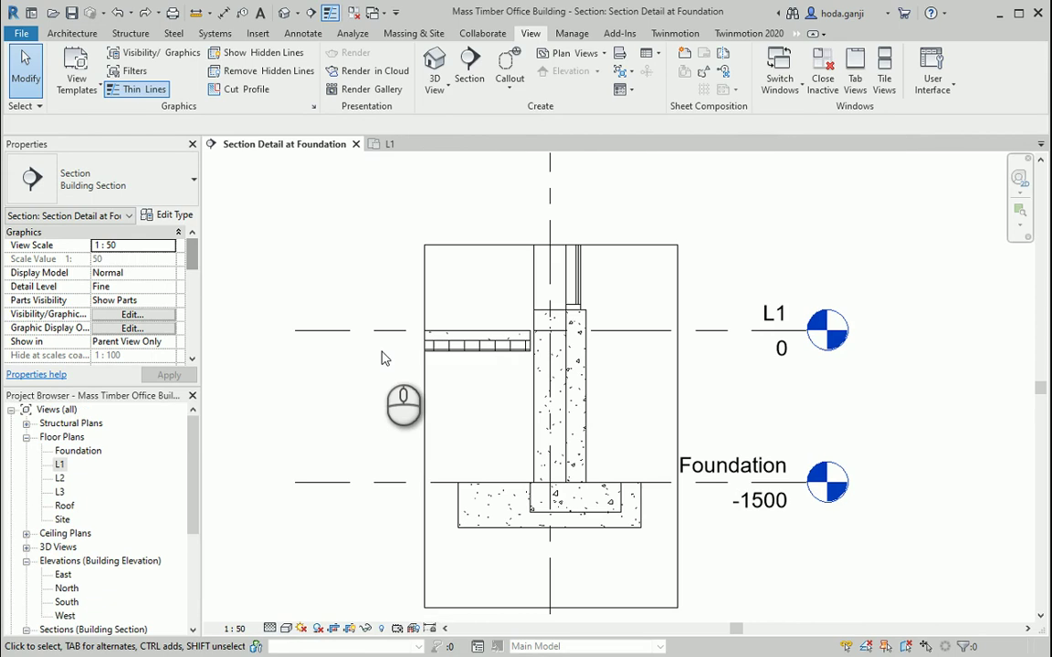
Turn off Thin Lines and inspect the concrete column and its footing behind the foundation wall
key(t)
key(l)
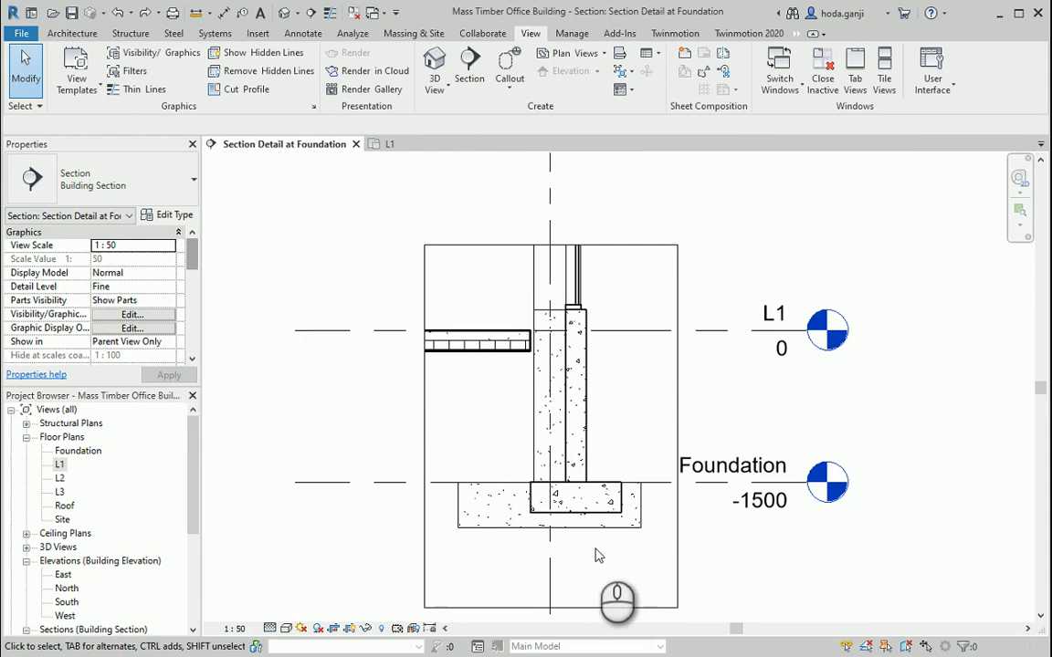
scroll(497, 573, up, 1)
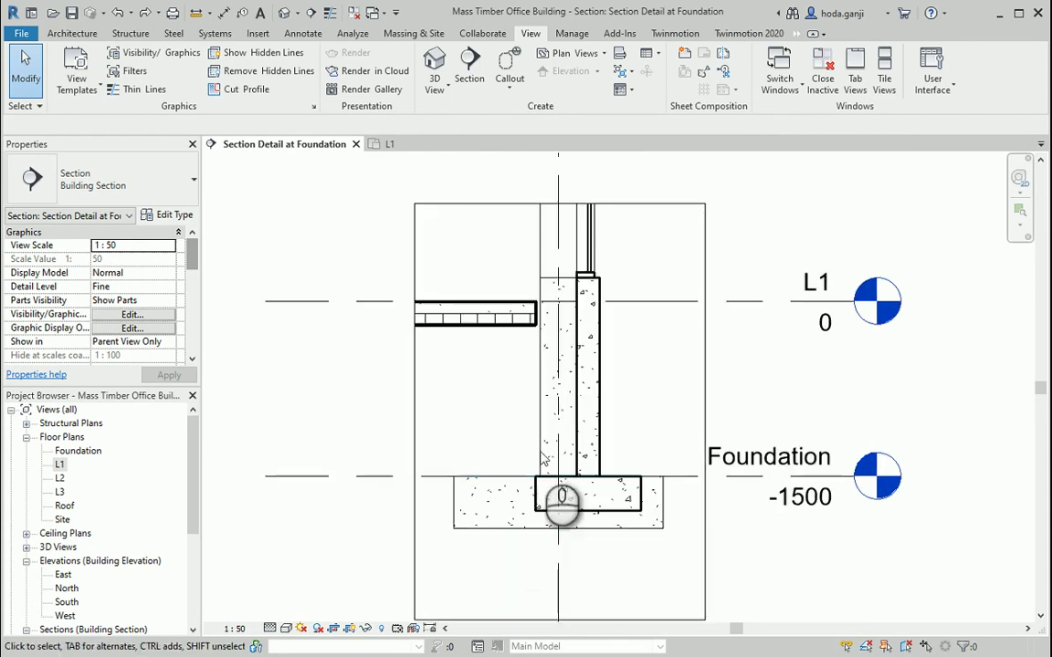
scroll(553, 454, down, 1)
scroll(539, 473, up, 1)
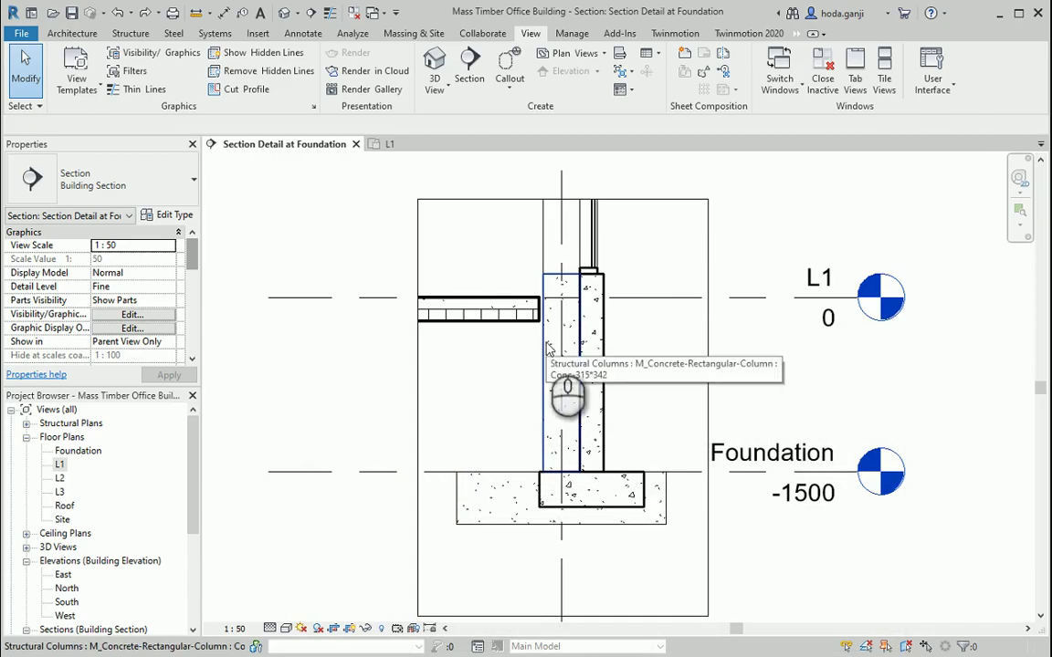
click(549, 349)
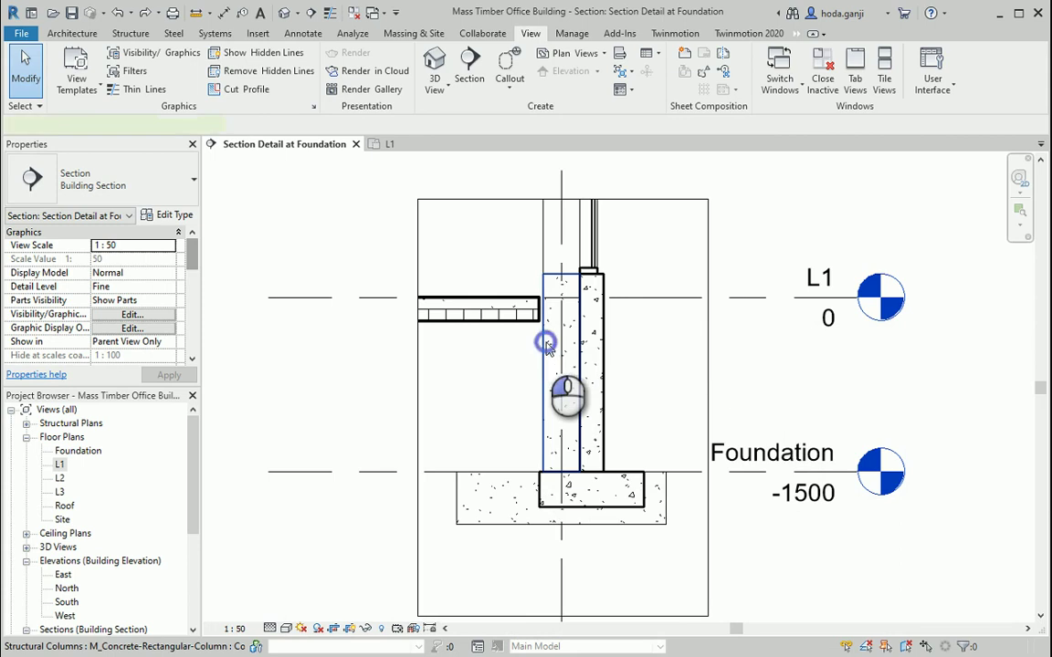
click(461, 500)
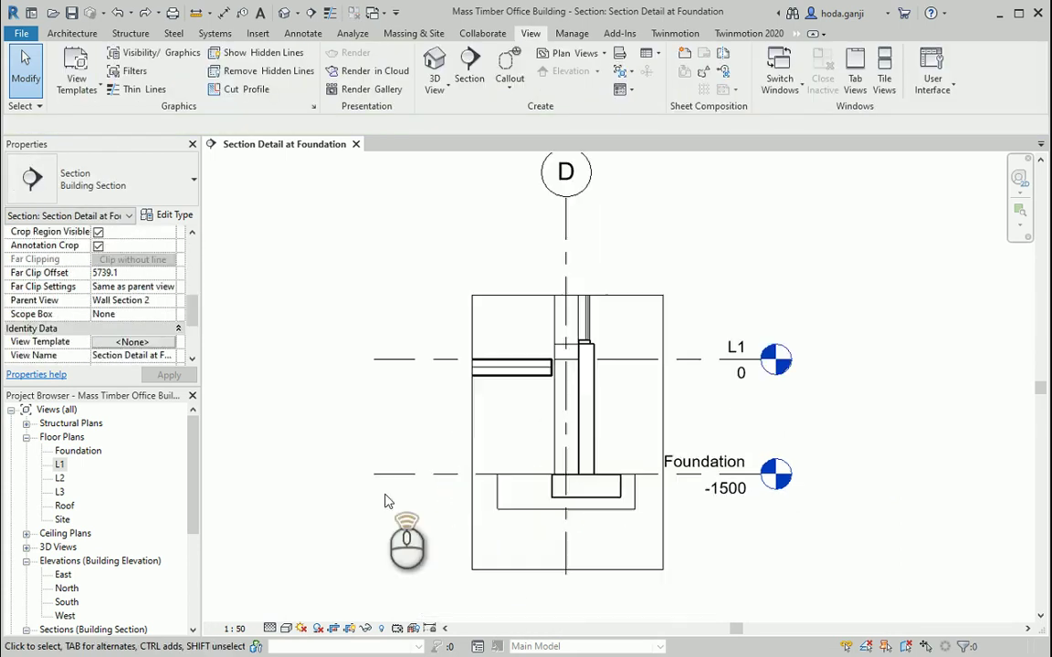
Try to set the foundation detail view's Far Clip Offset to 1000
scroll(384, 501, up, 2)
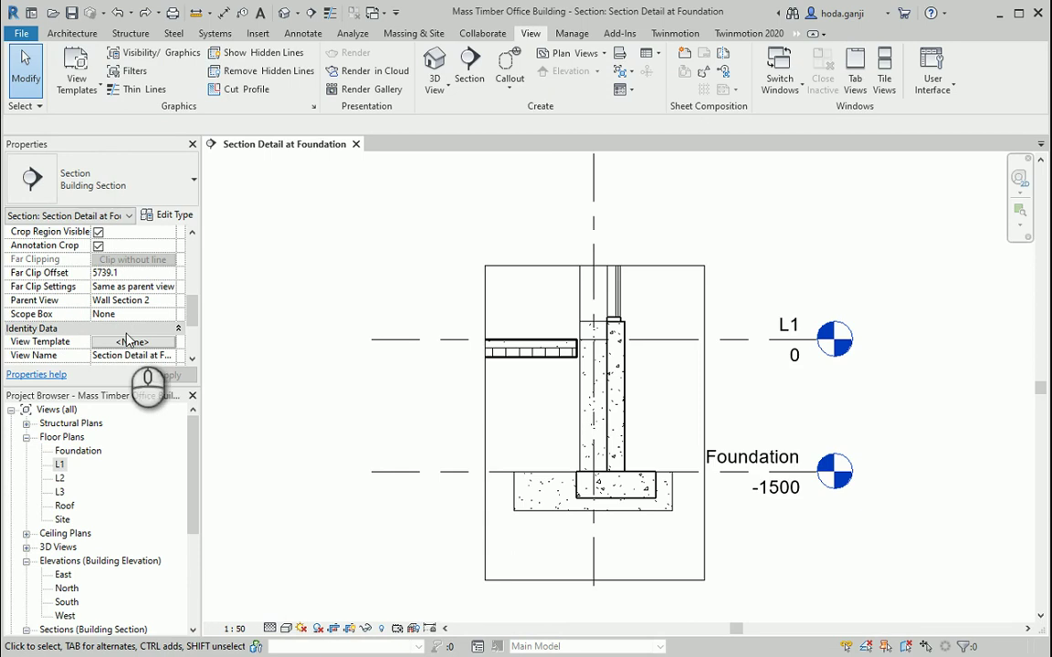
scroll(142, 262, up, 3)
scroll(141, 262, up, 1)
scroll(142, 262, down, 5)
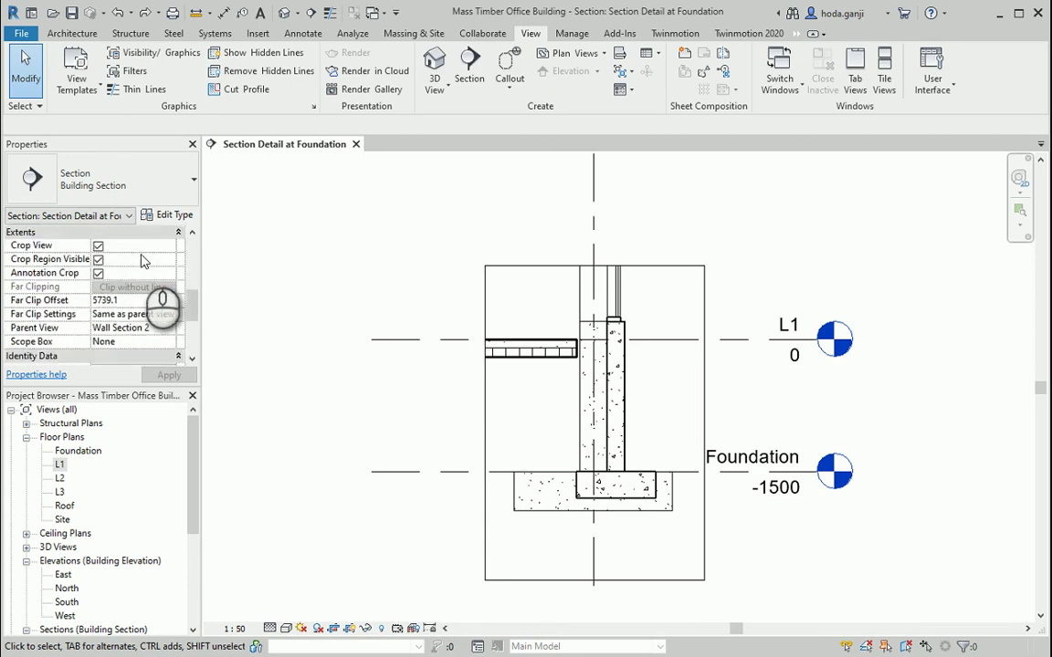
scroll(142, 262, up, 1)
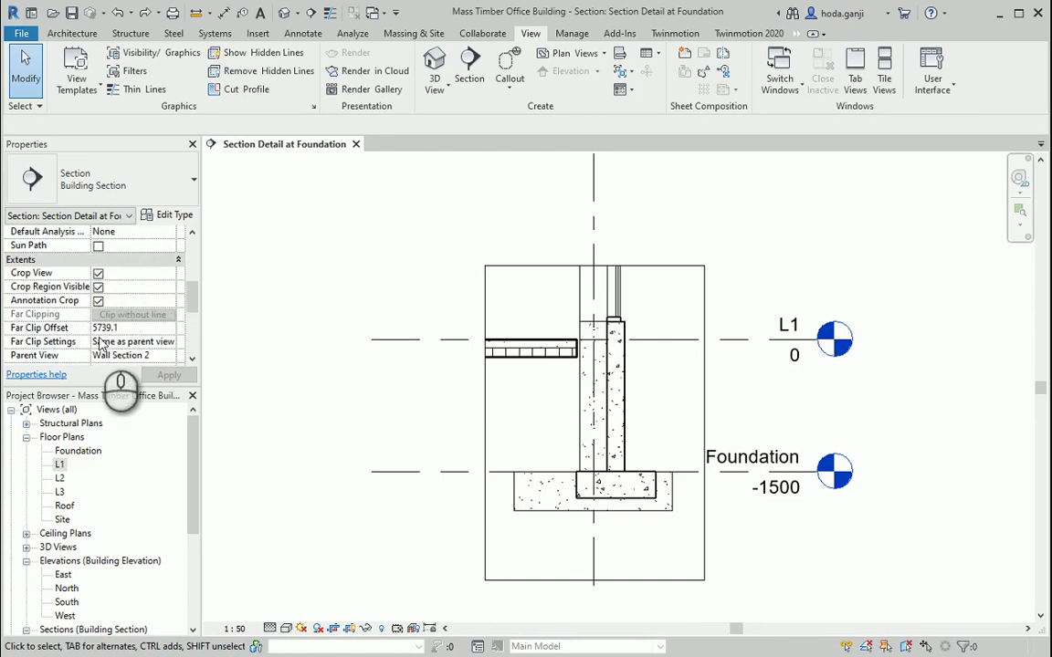
scroll(105, 338, down, 1)
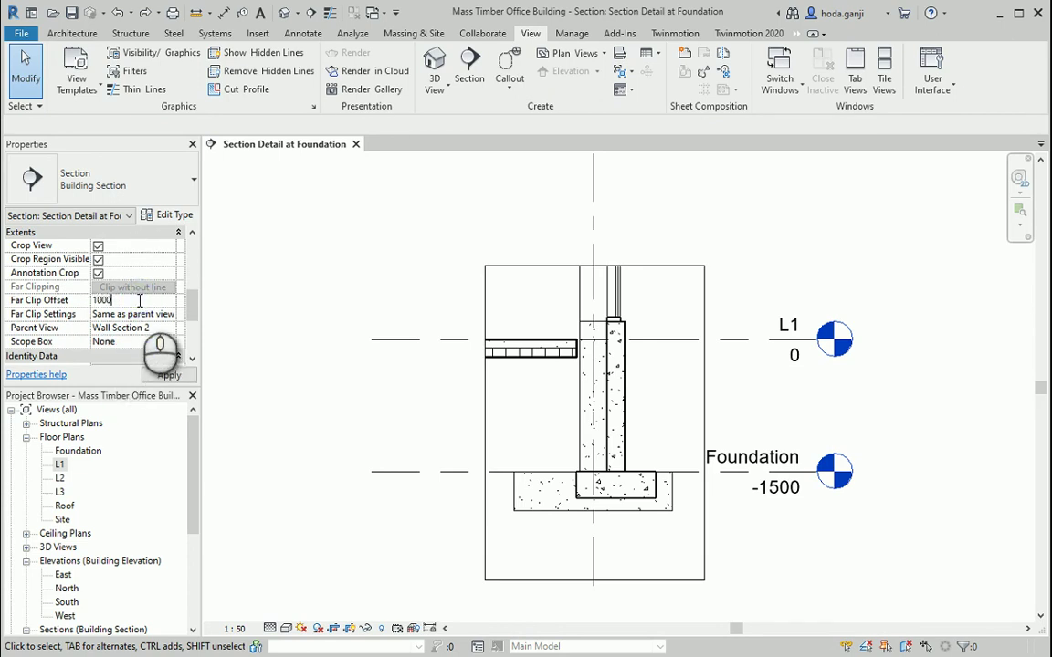
click(168, 376)
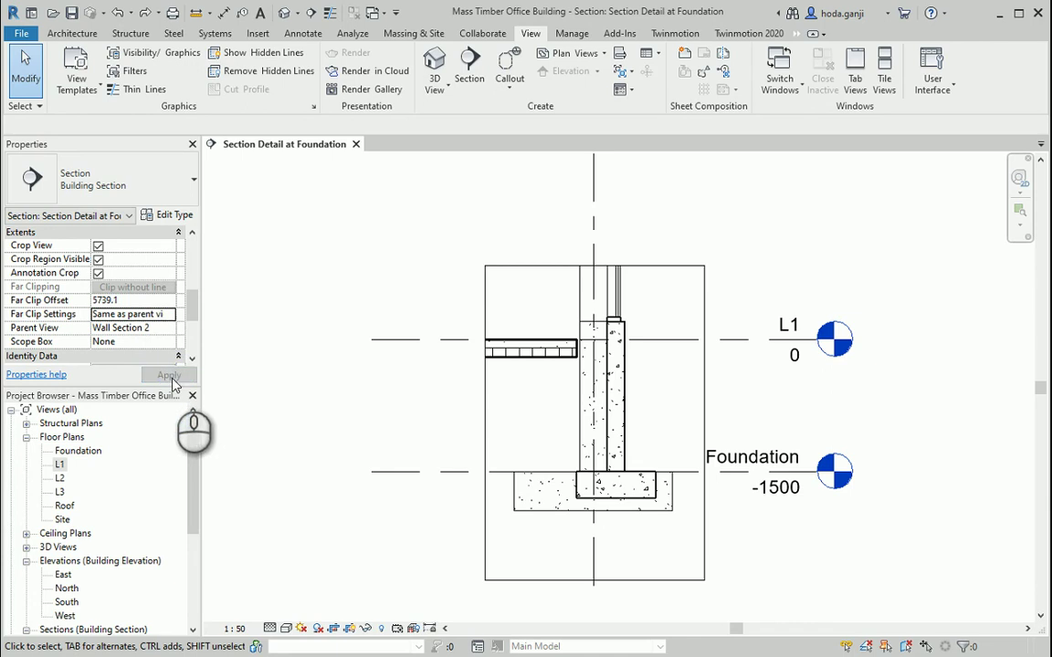
Set the detail view's Far Clip Settings to Independent and its Far Clip Offset to 1000
click(170, 315)
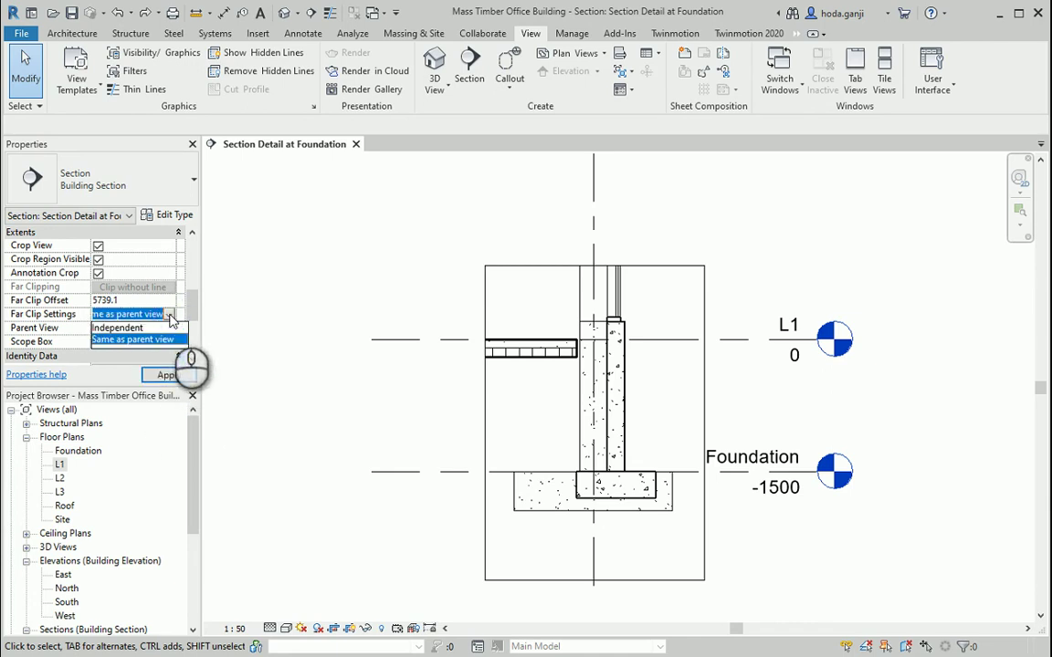
click(171, 316)
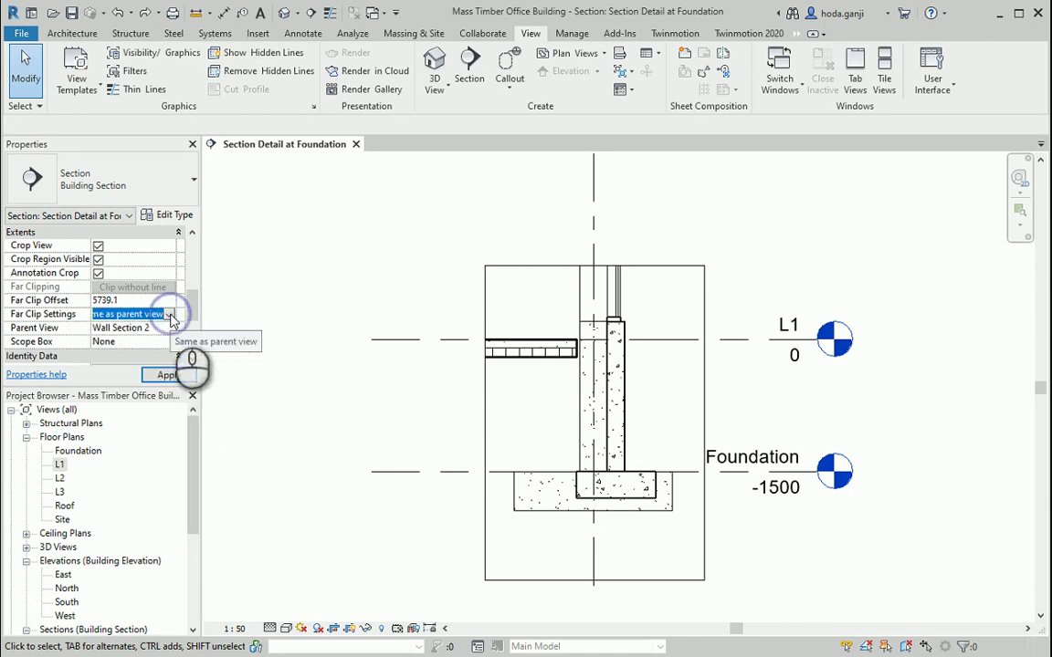
click(169, 329)
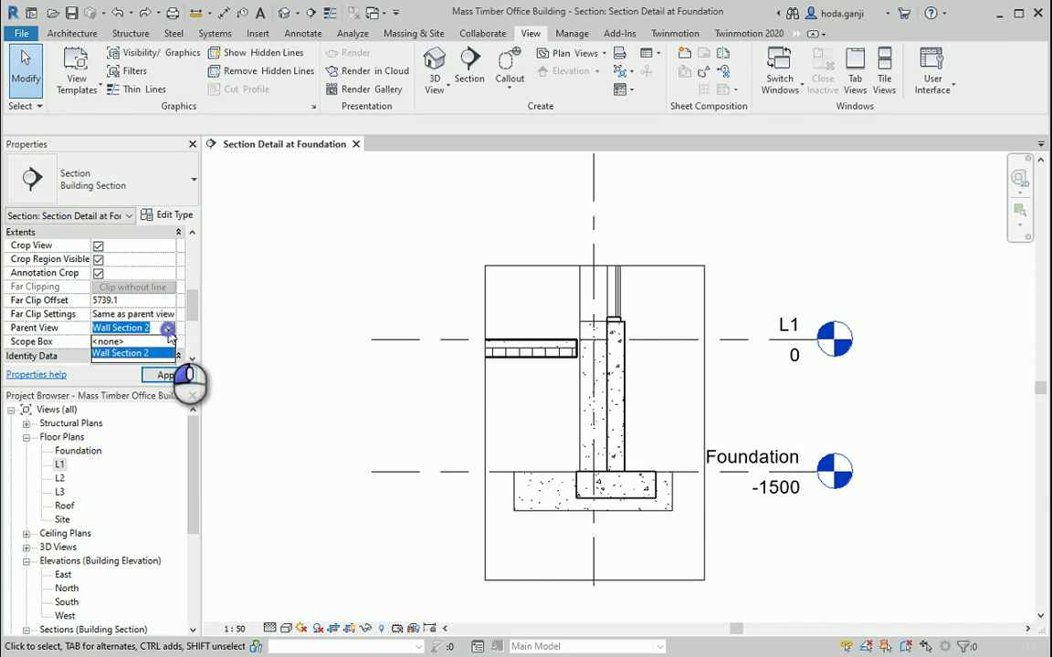
click(166, 351)
click(164, 316)
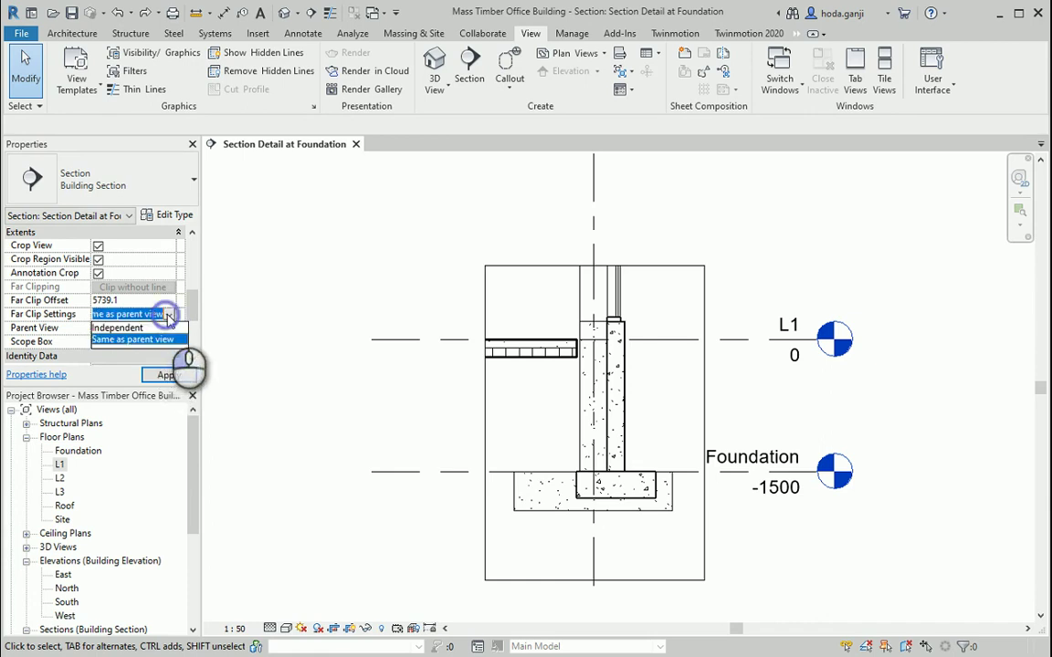
click(133, 327)
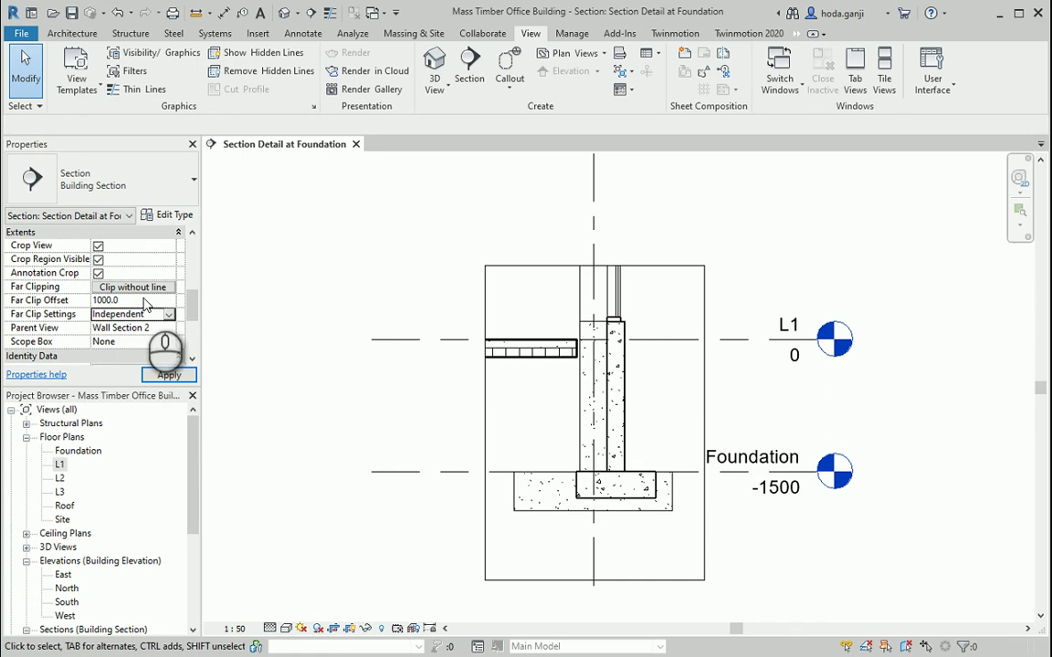
click(169, 374)
scroll(644, 441, up, 1)
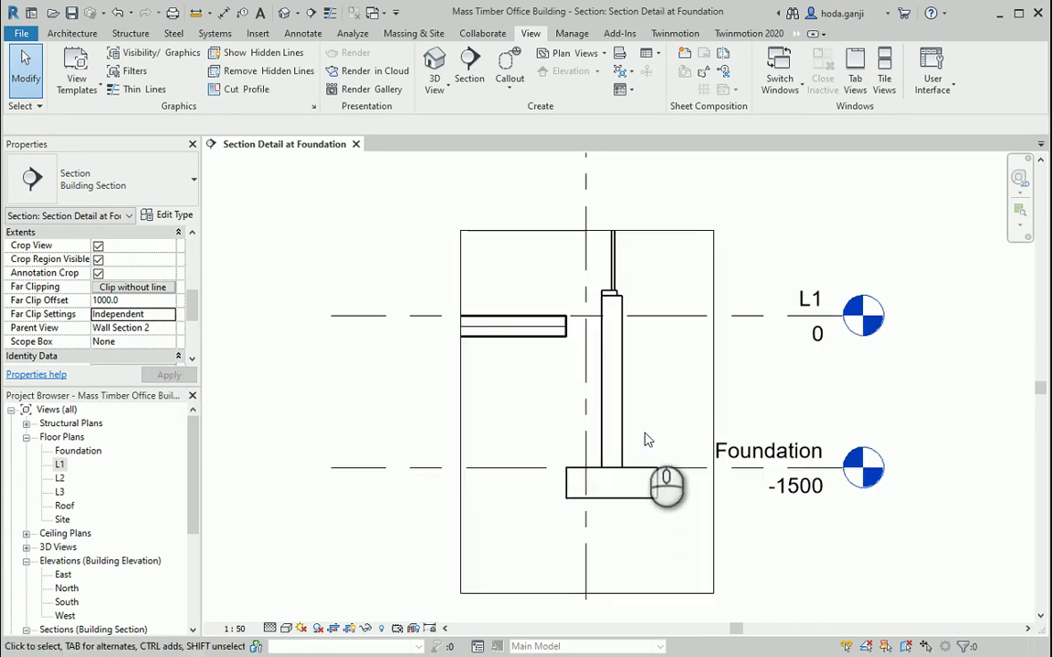
Compare the floor slab's edge and the foundation wall with the foundation detail in the reference PDF
scroll(645, 440, up, 1)
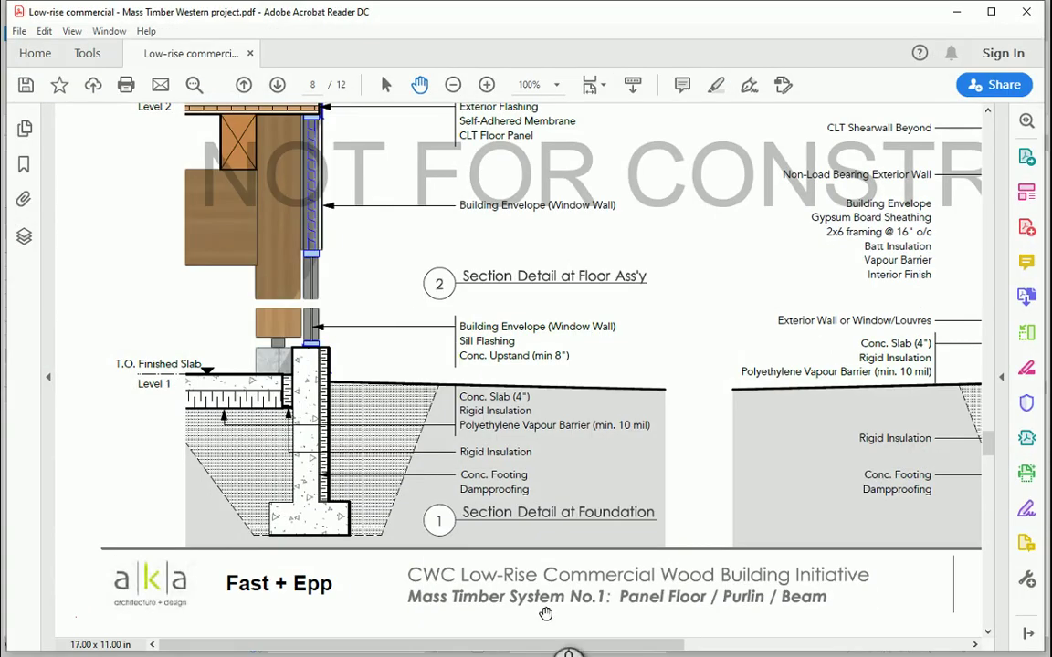
mouse_move(580, 654)
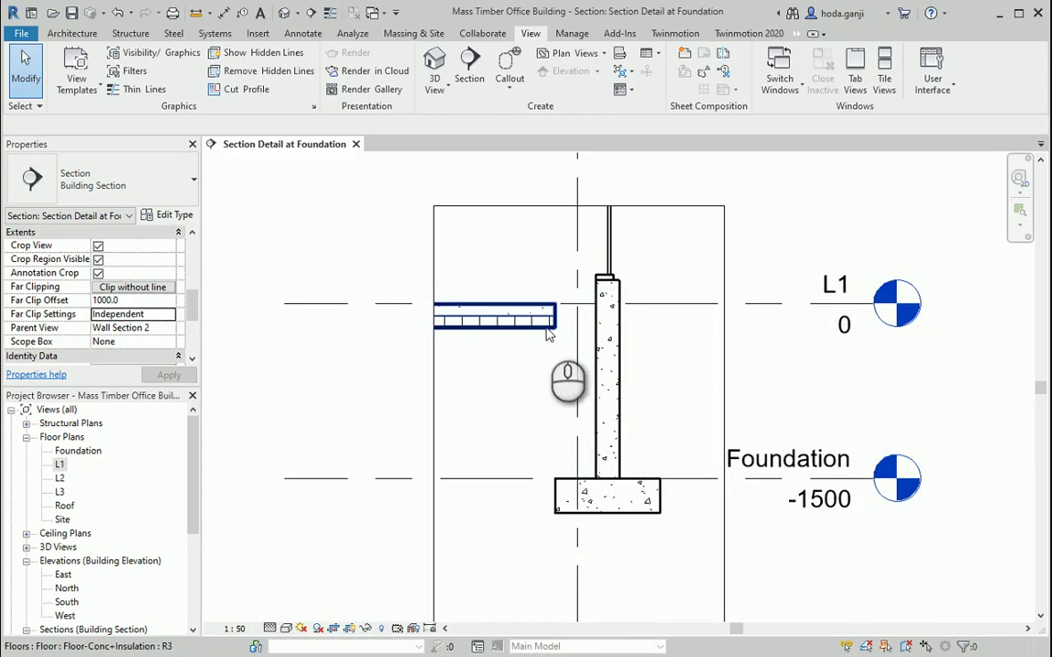
click(545, 322)
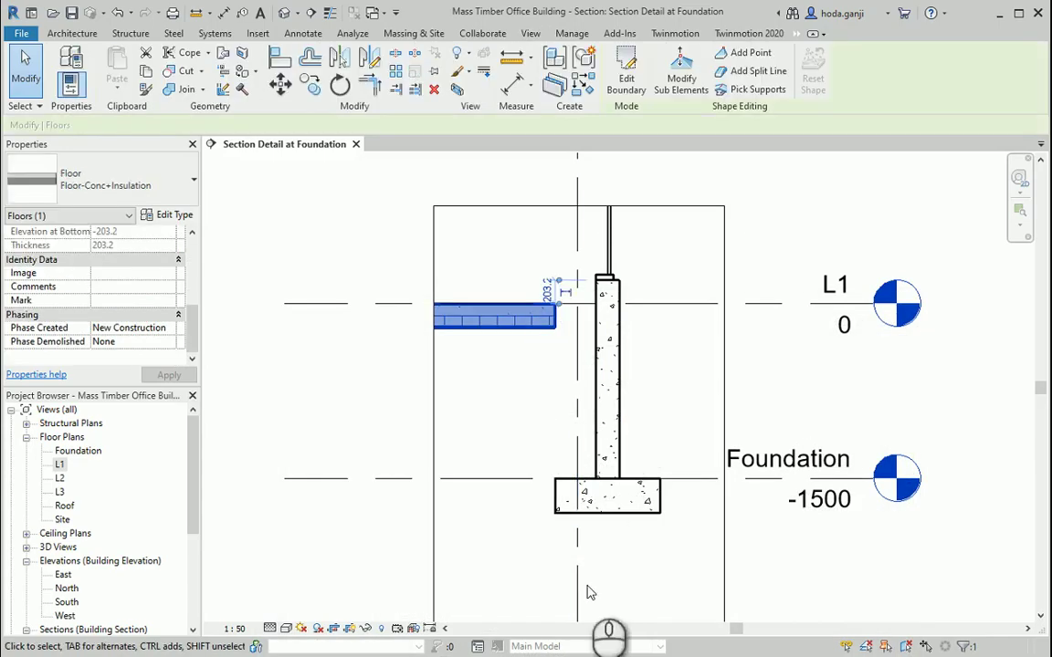
click(710, 433)
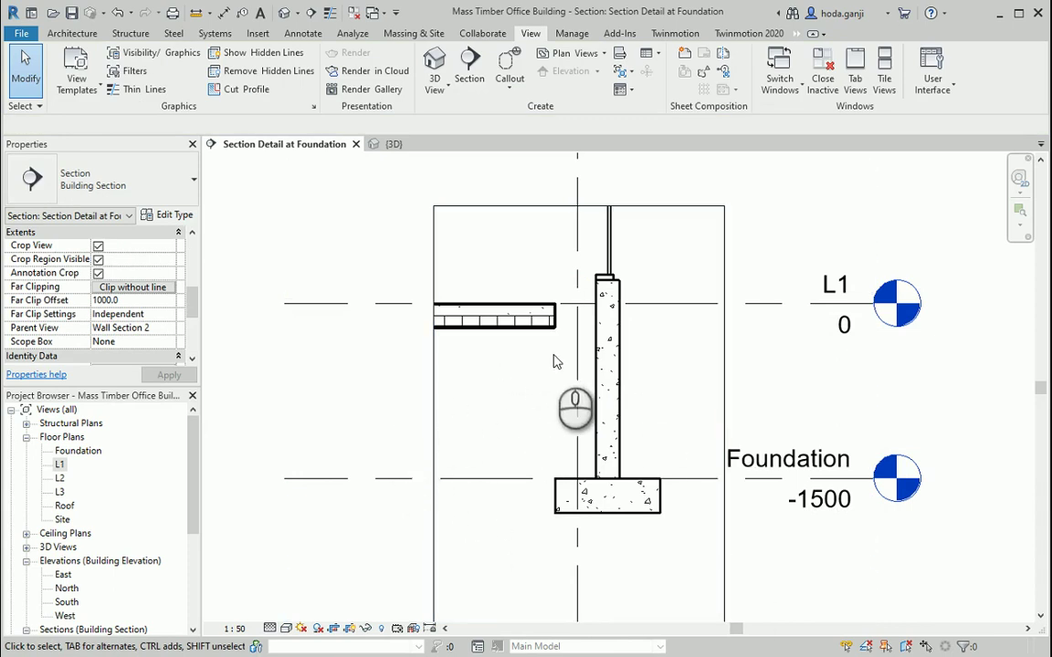
scroll(763, 405, up, 1)
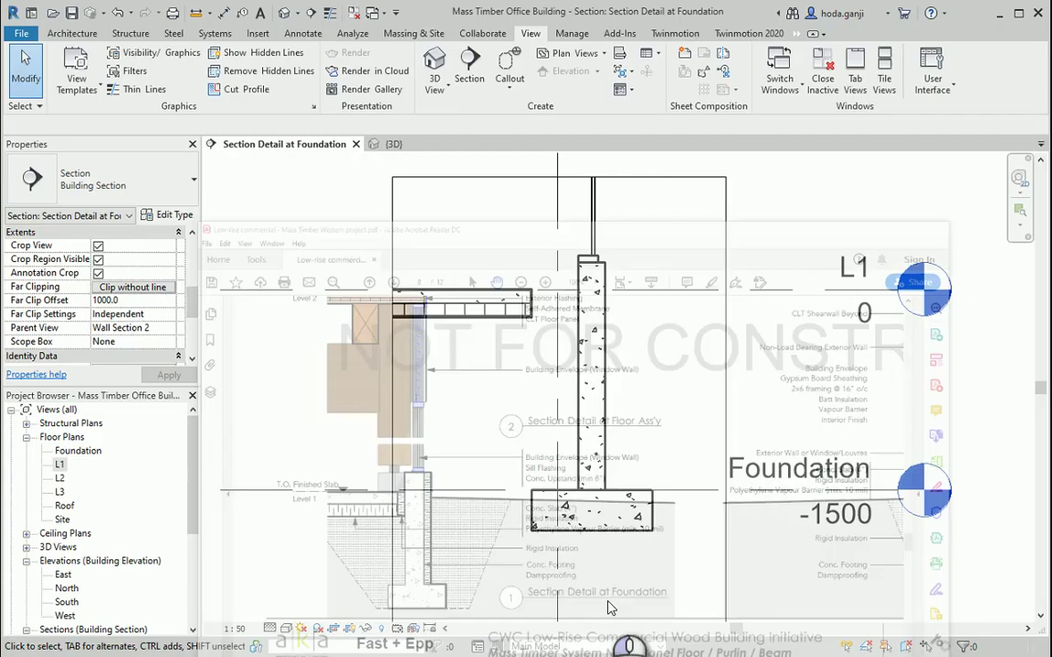
Start editing the Floor-Conc+Insulation boundary in the L1 floor plan and switch that plan to the Wireframe visual style
click(496, 317)
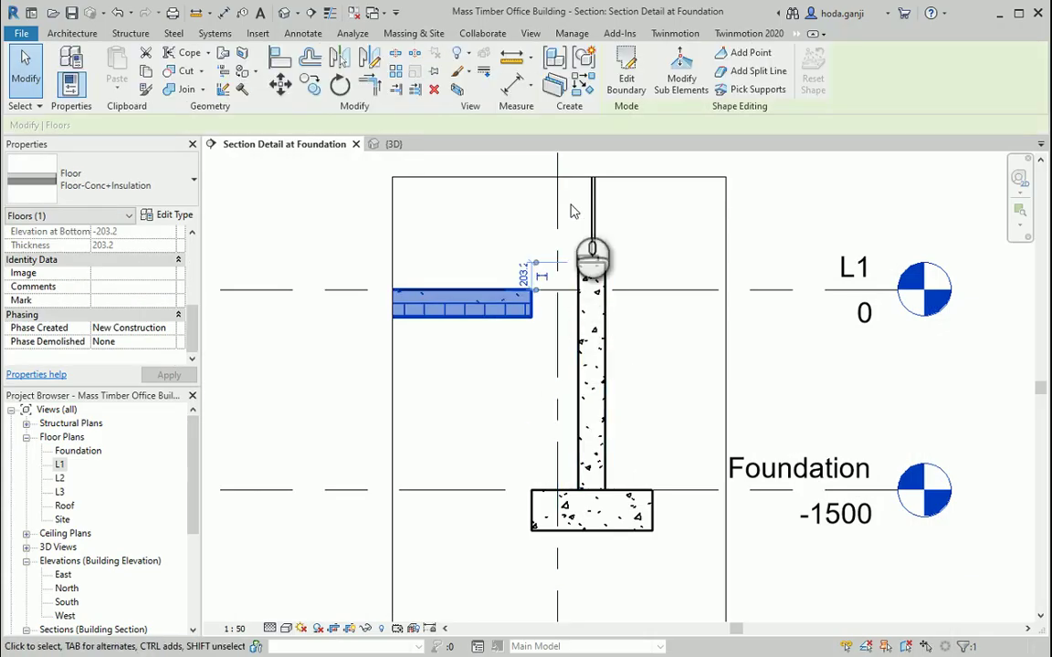
click(627, 82)
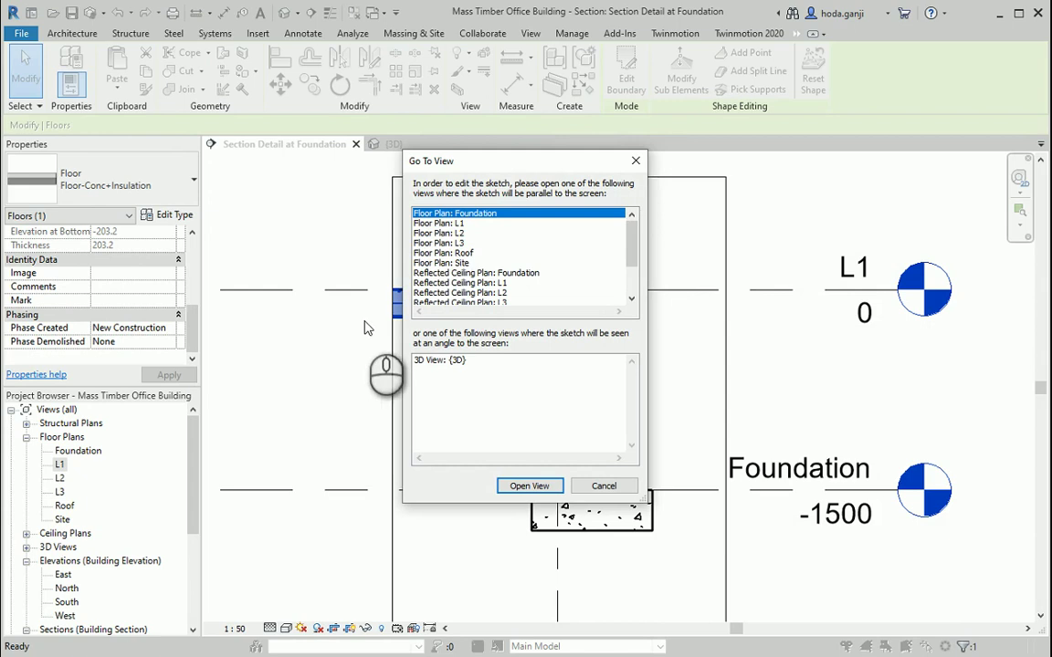
double_click(439, 223)
scroll(849, 457, up, 6)
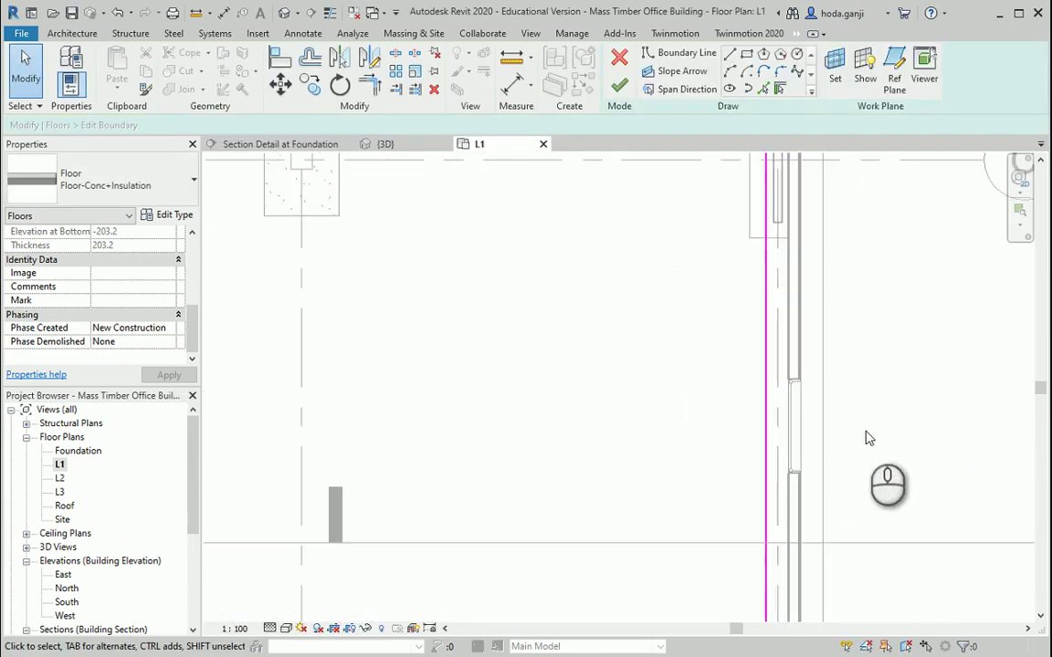
click(288, 632)
click(324, 535)
scroll(862, 498, up, 2)
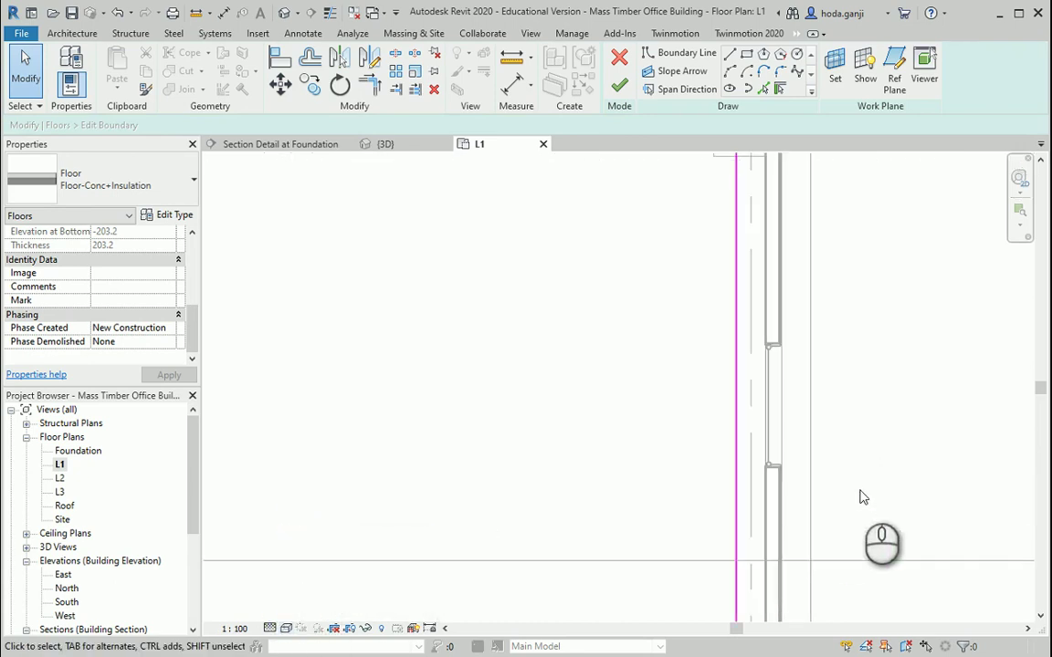
Align the floor boundary line beside grid 08 to the inner face of the foundation wall
scroll(639, 320, down, 2)
key(a)
key(l)
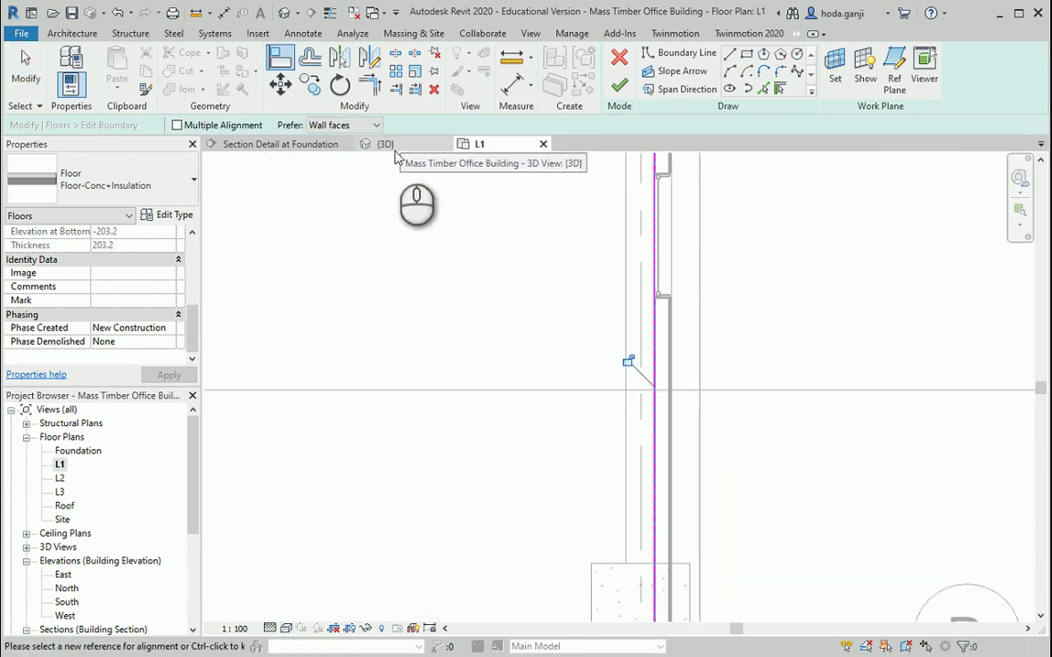
Close the 3D view and tile the L1 plan beside the foundation section detail
click(390, 145)
click(446, 144)
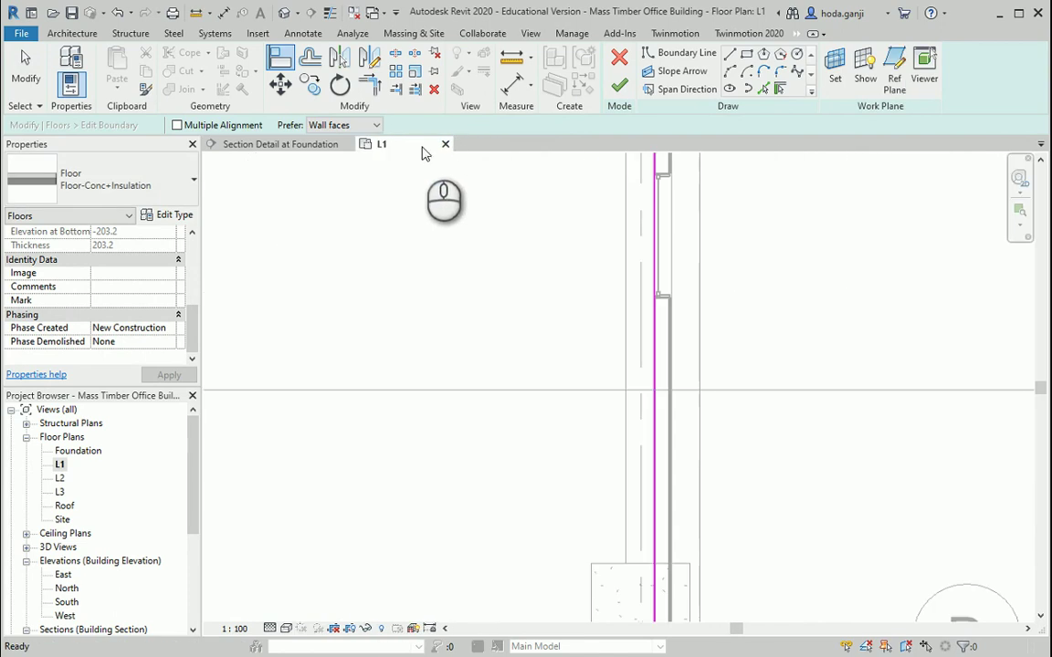
click(317, 144)
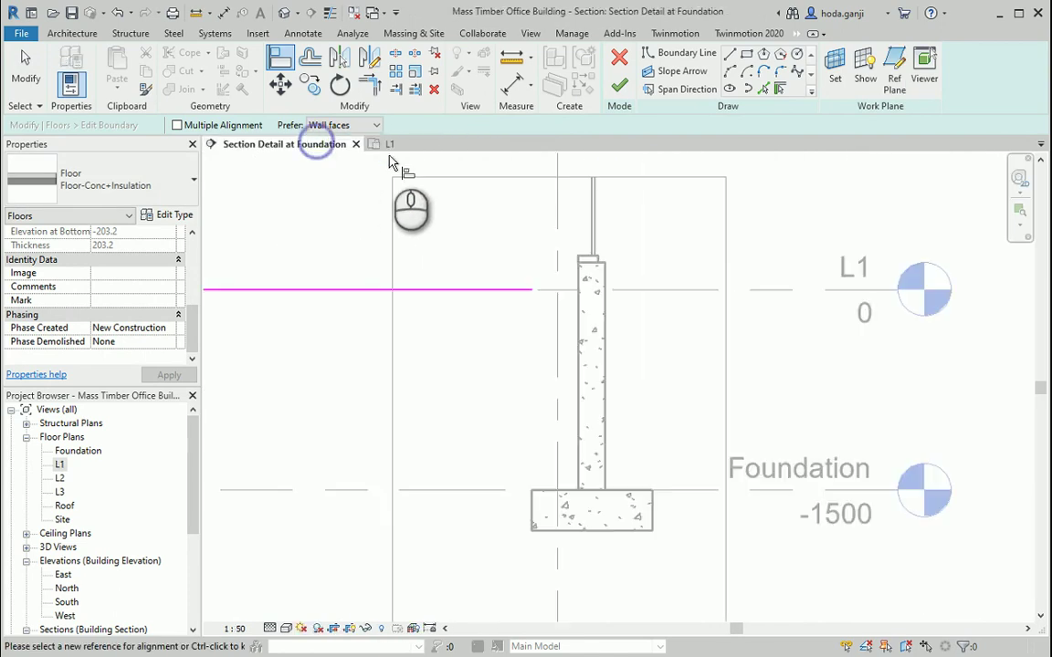
click(401, 144)
key(w)
key(t)
scroll(399, 440, up, 3)
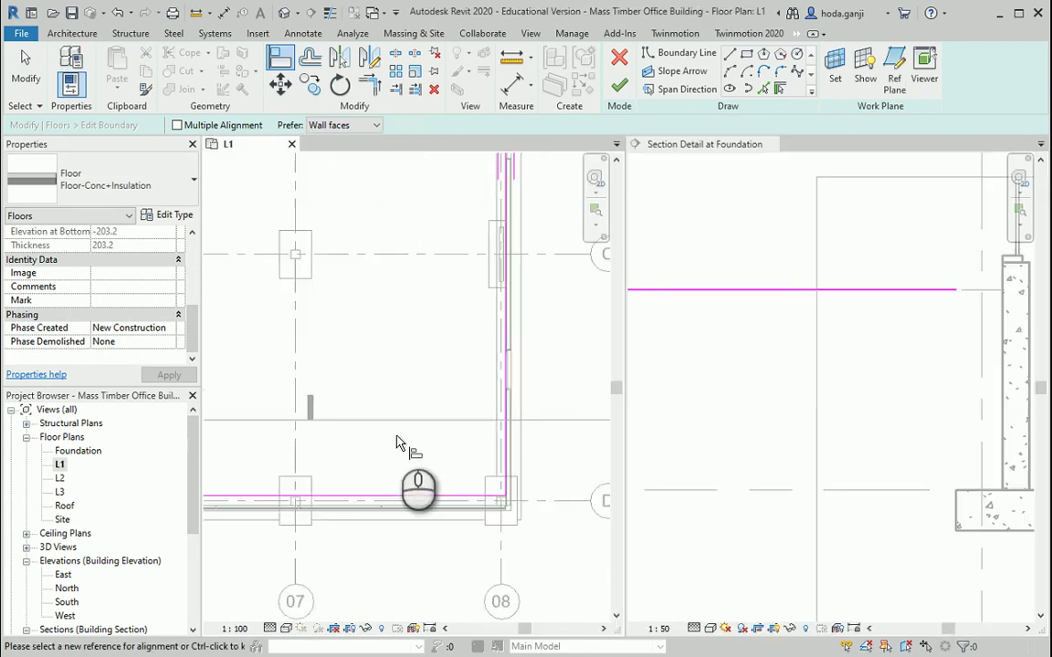
key(Escape)
Align the floor boundary line along grid D to the inner face of the foundation wall
scroll(511, 418, down, 5)
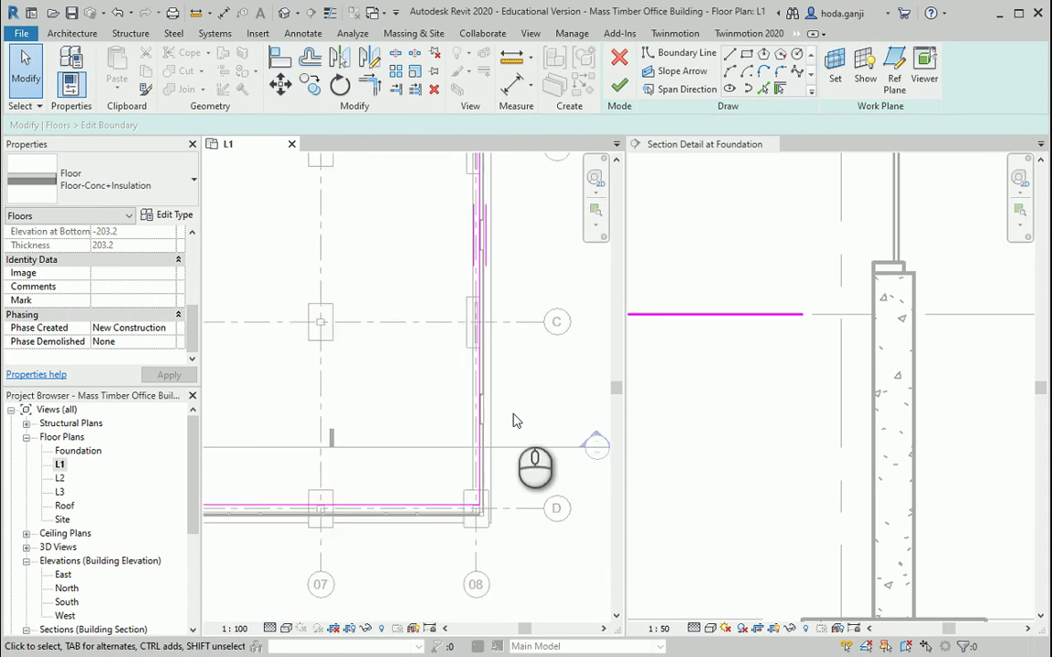
scroll(493, 429, down, 2)
scroll(413, 449, up, 6)
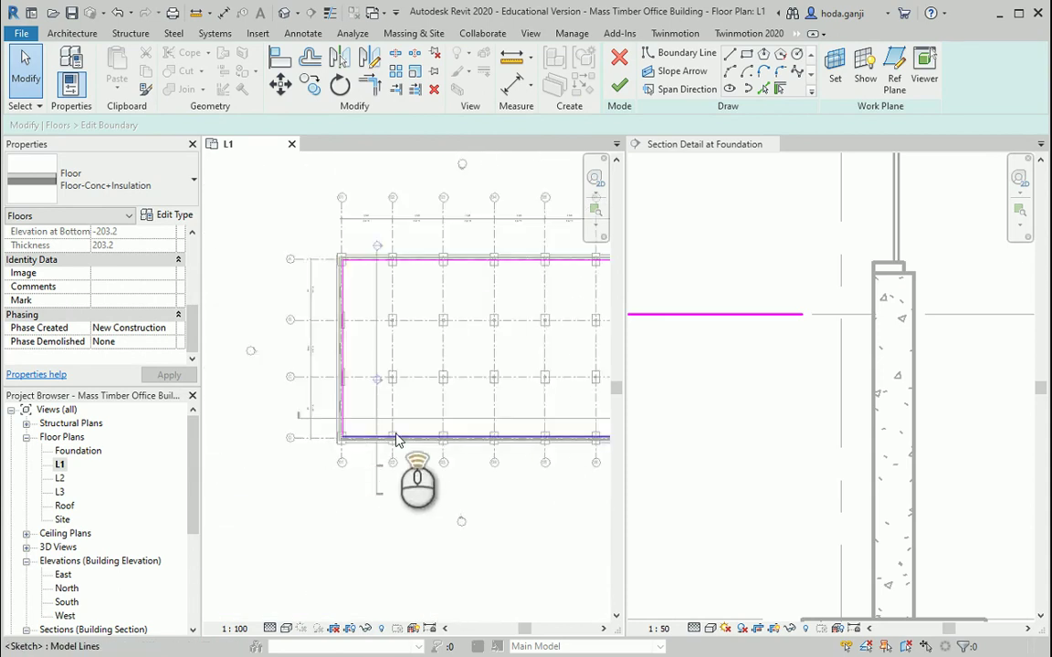
scroll(423, 452, up, 5)
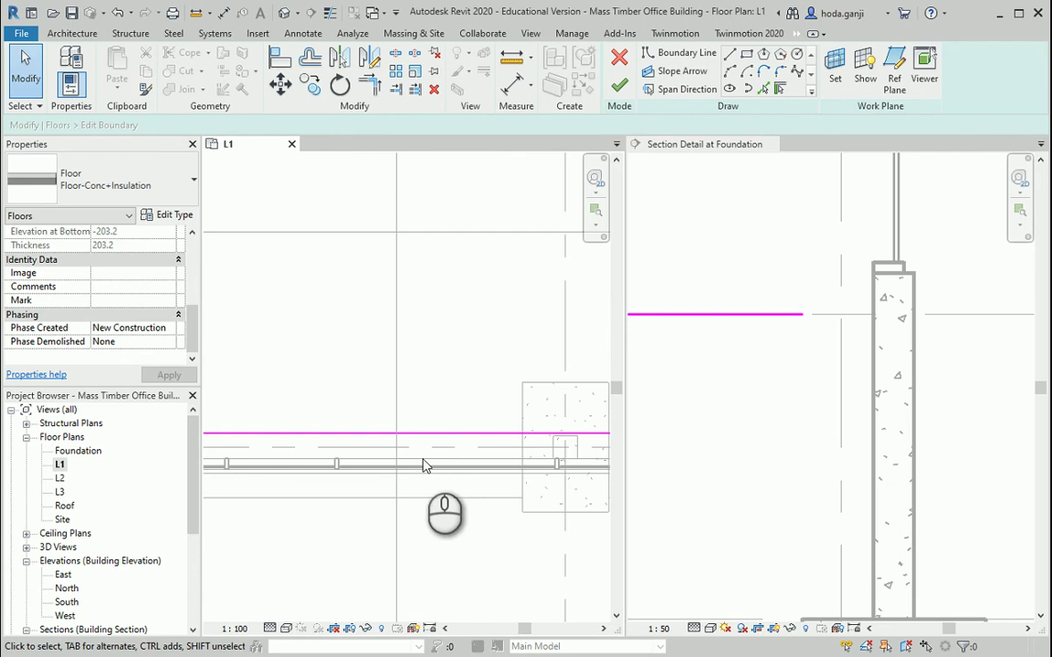
key(a)
key(l)
scroll(426, 467, up, 2)
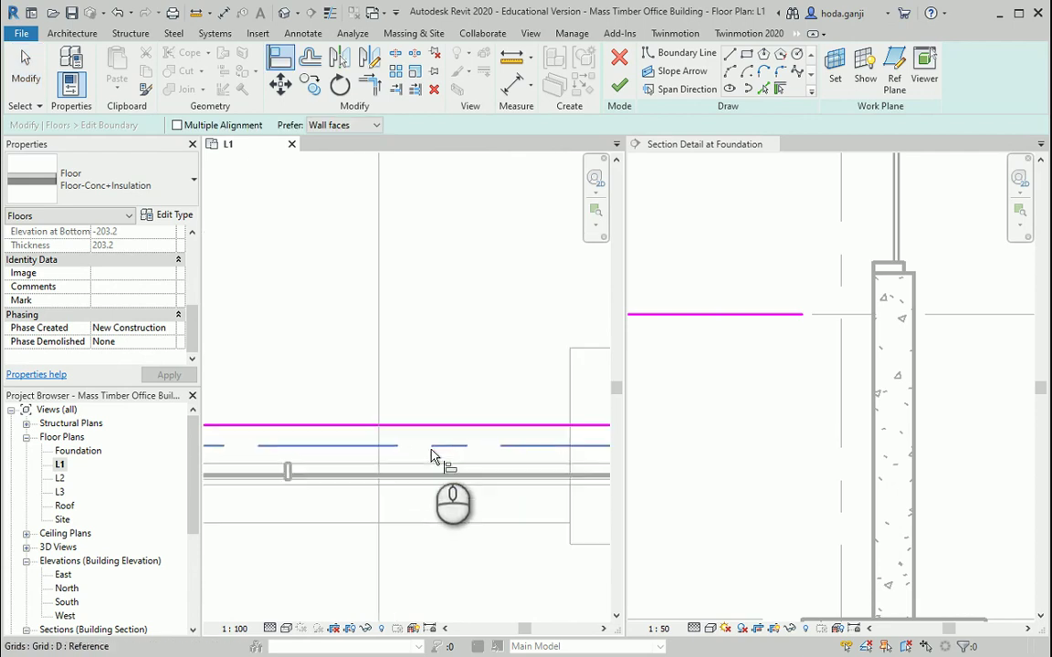
click(425, 467)
click(431, 427)
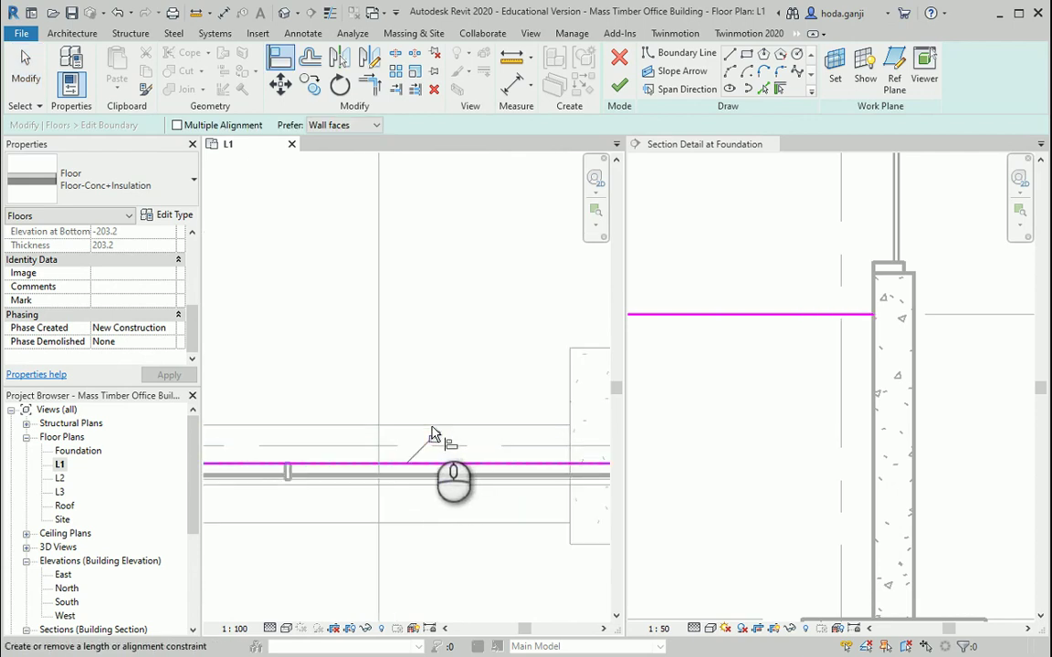
Align the floor boundary line along grid A to the inner face of the foundation wall
scroll(460, 502, down, 3)
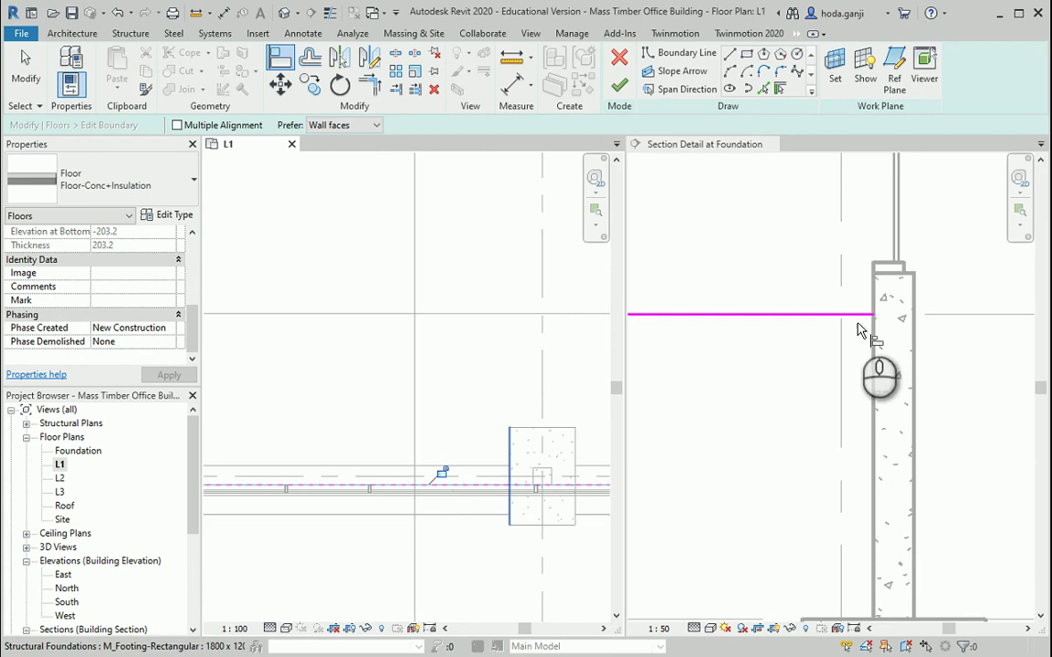
scroll(399, 568, up, 2)
scroll(399, 568, down, 3)
scroll(400, 281, up, 5)
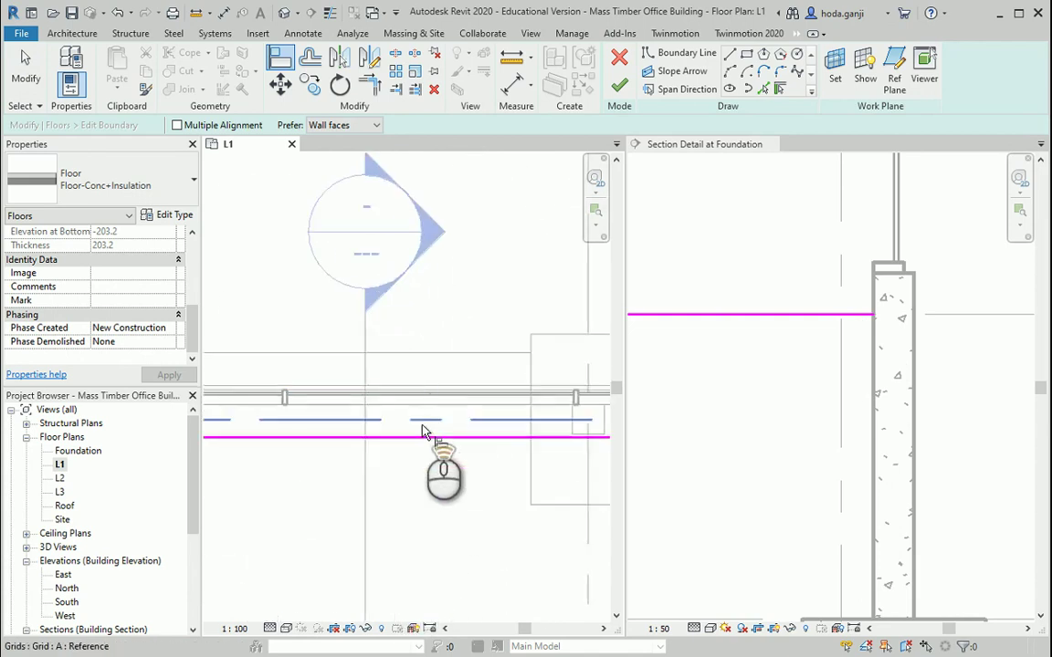
click(414, 452)
drag(414, 452, 416, 383)
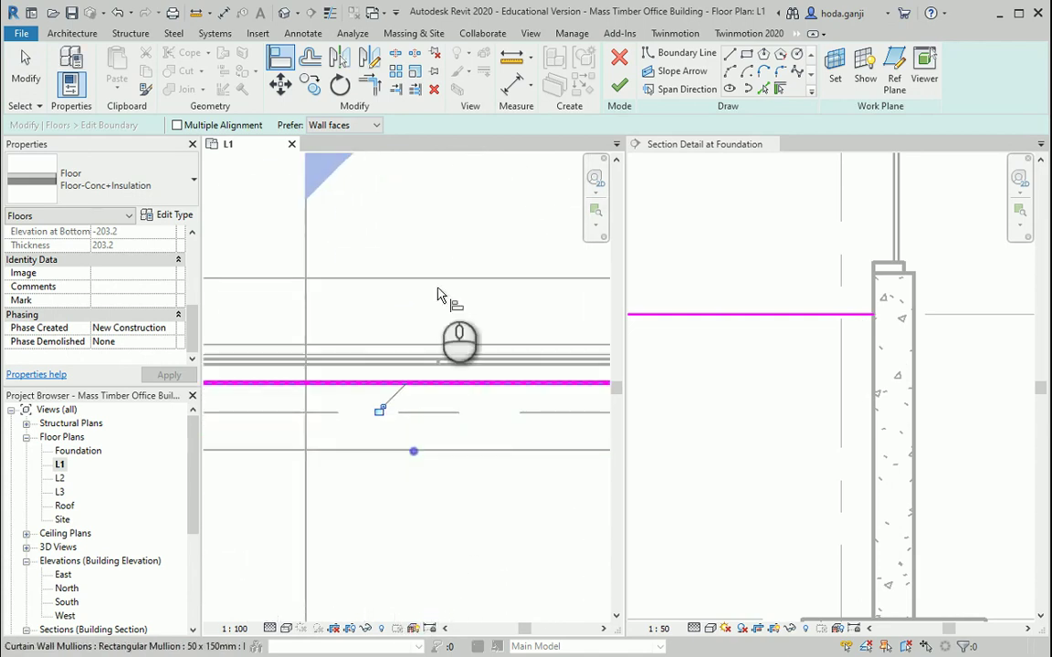
Finish the floor boundary sketch without attaching the walls to the floor's bottom, and close the L1 plan
click(619, 84)
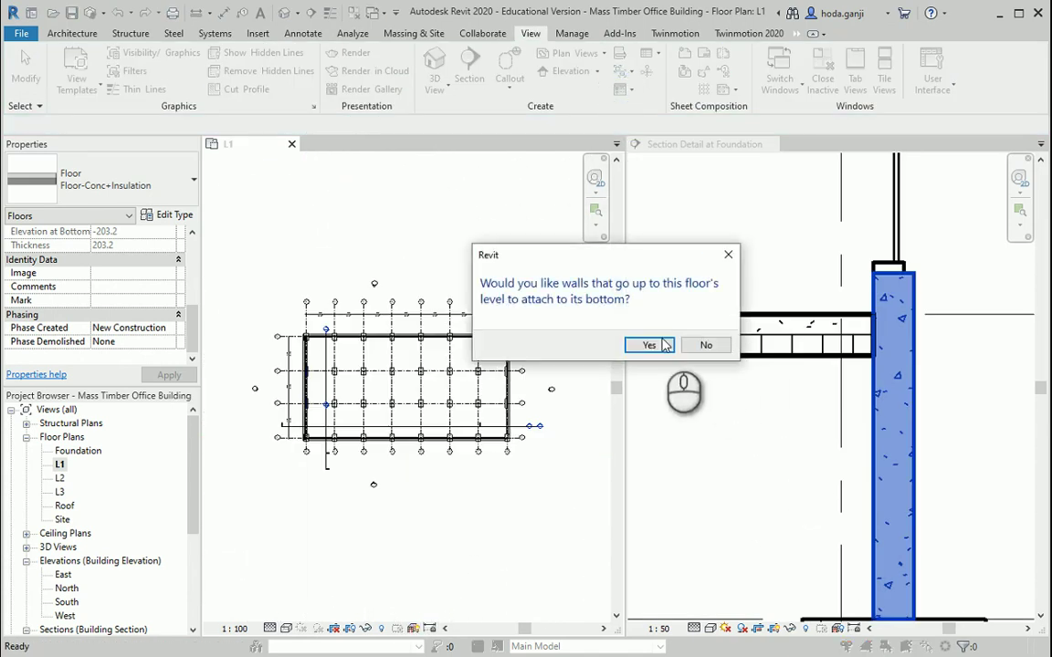
click(706, 345)
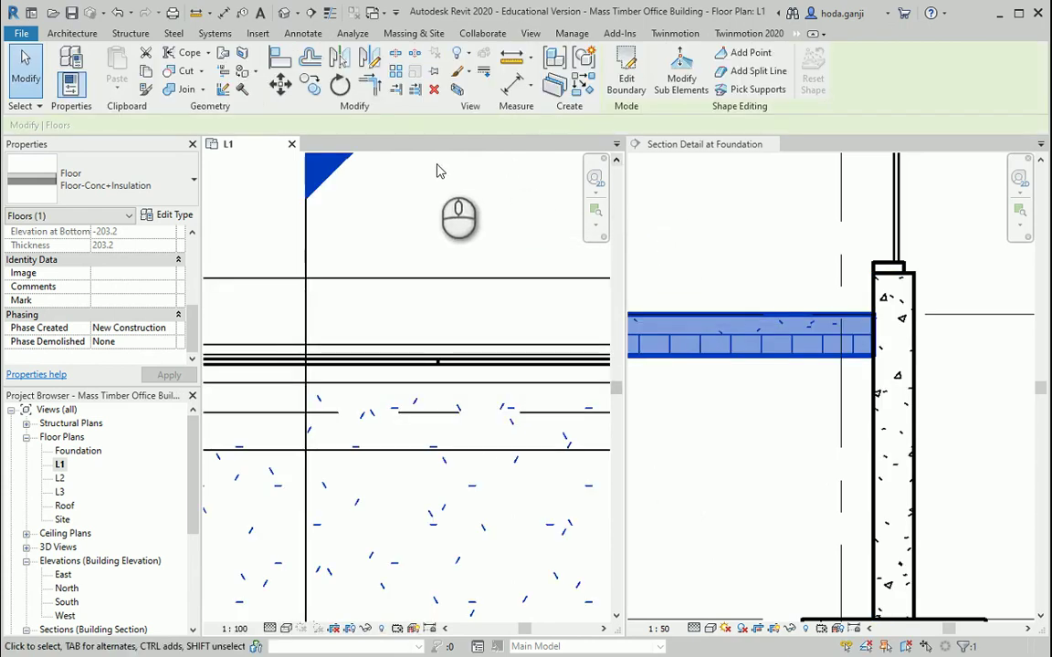
click(291, 144)
scroll(579, 460, down, 3)
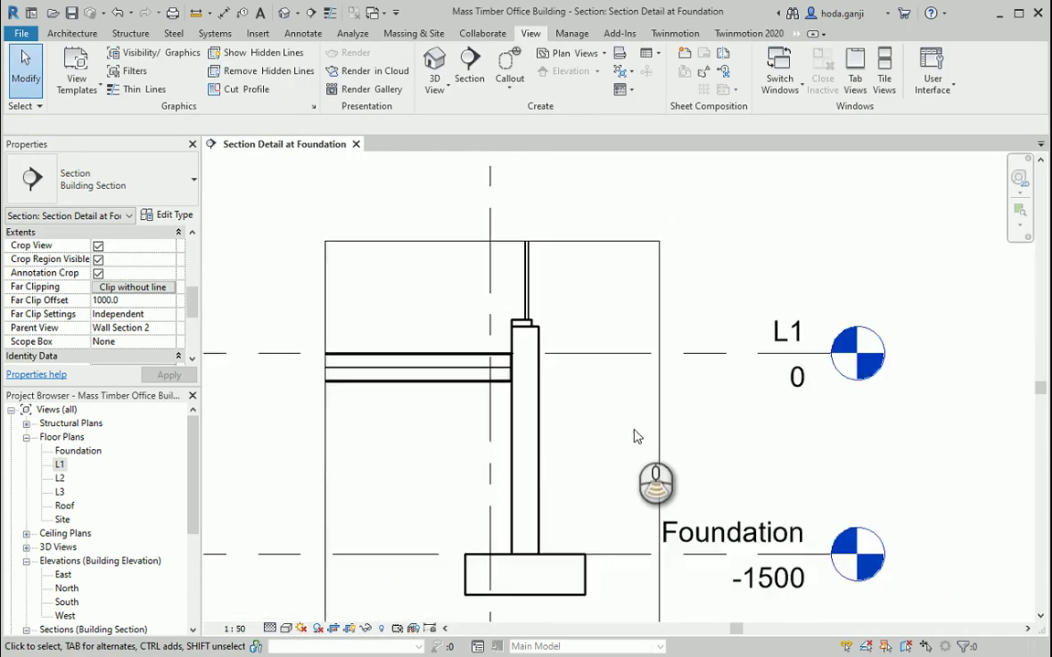
Raise the lower edge of the section's crop region closer to the underside of the footing
scroll(599, 469, up, 1)
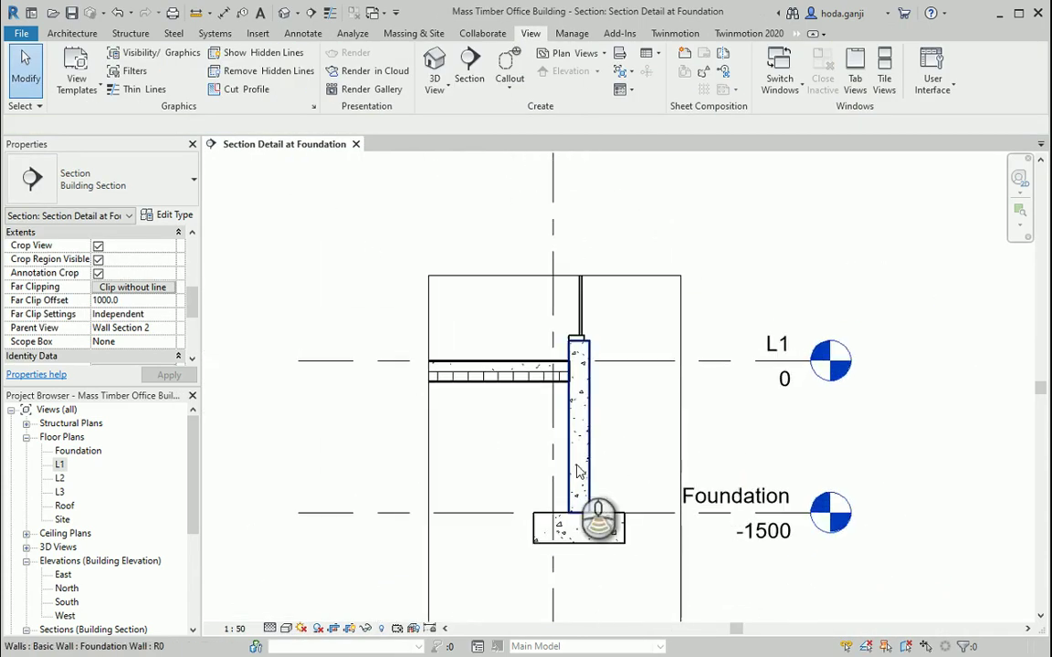
scroll(589, 573, down, 2)
scroll(591, 571, up, 1)
click(589, 574)
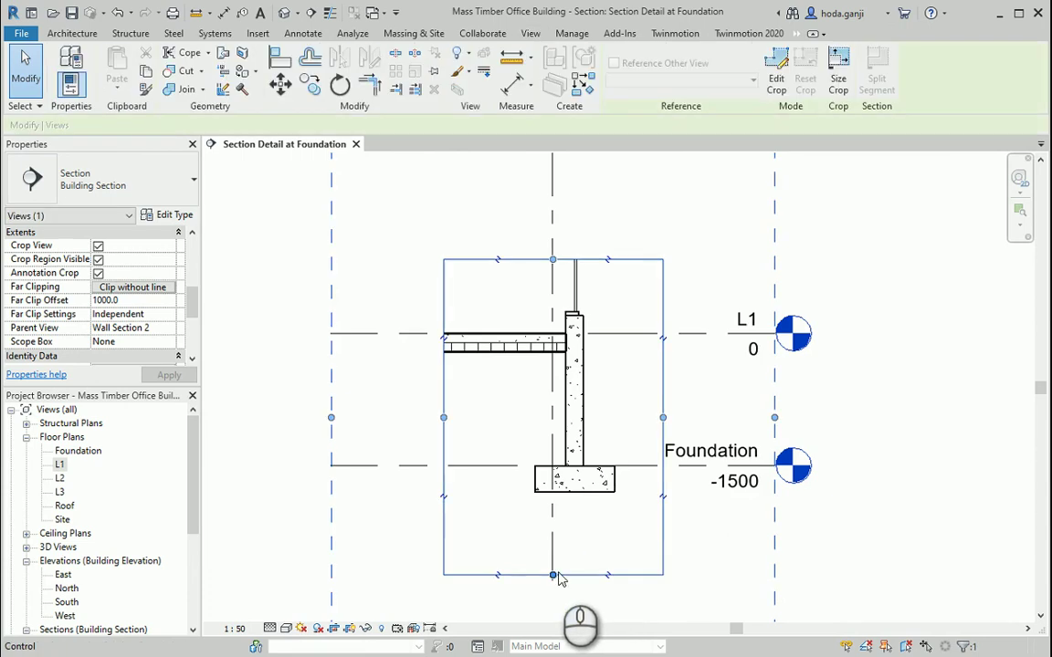
drag(553, 574, 557, 530)
click(791, 544)
scroll(608, 482, down, 1)
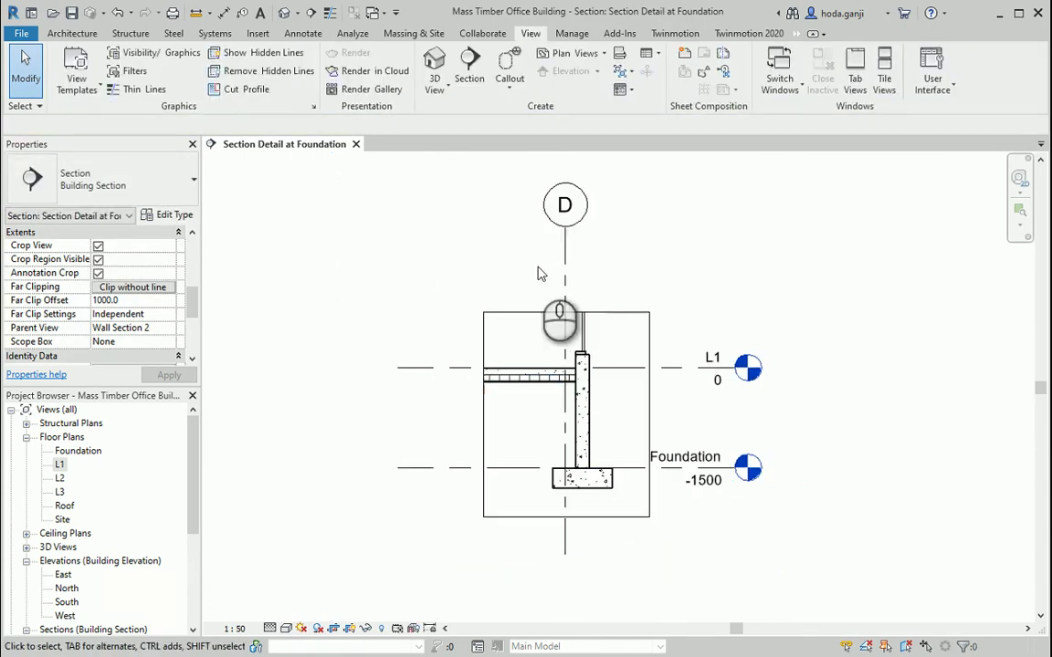
Lower the grid D head so its bubble sits closer to the upper edge of the crop region
click(562, 242)
drag(564, 228, 565, 257)
click(781, 530)
scroll(689, 482, up, 2)
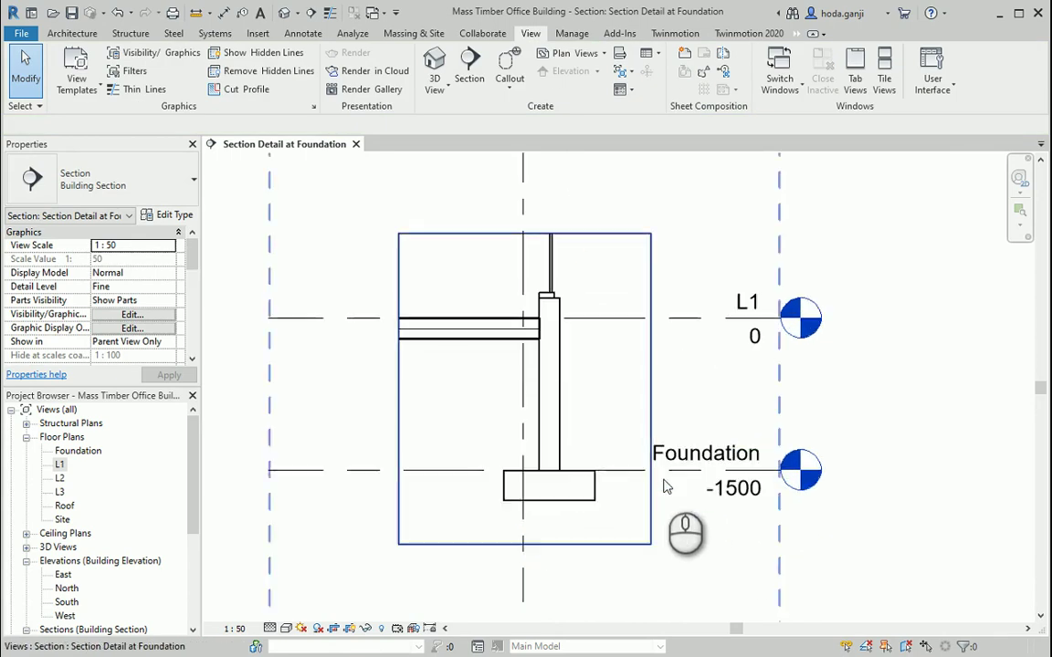
Turn on Thin Lines display to inspect the junction of the floor slab and foundation wall
scroll(521, 315, up, 1)
scroll(521, 320, up, 1)
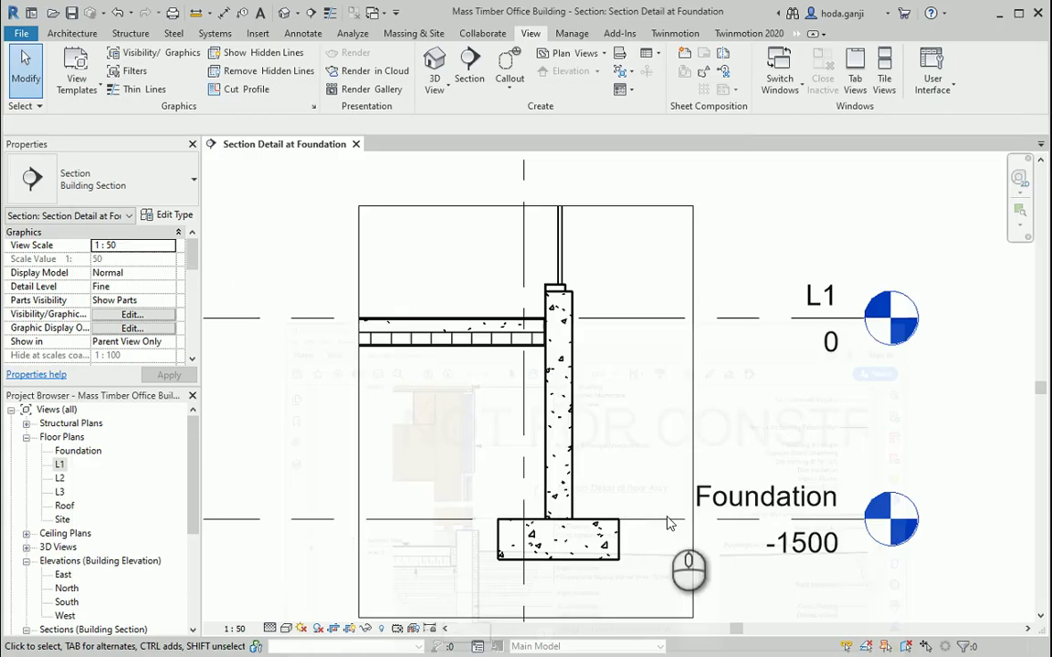
scroll(665, 530, up, 5)
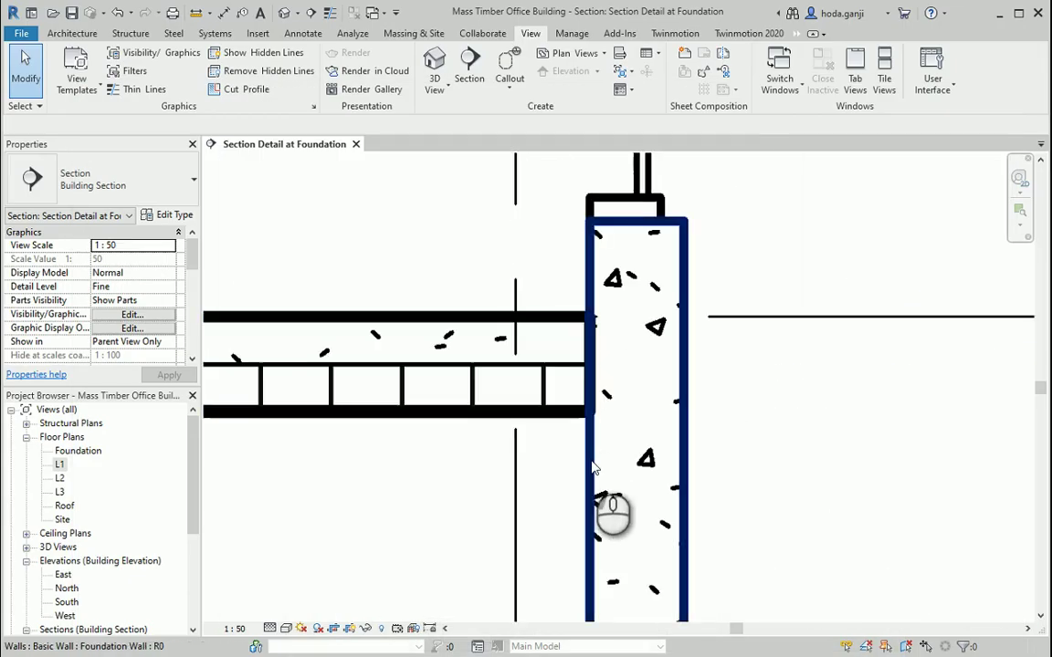
scroll(593, 461, down, 2)
key(t)
key(l)
scroll(612, 347, down, 3)
scroll(601, 322, up, 3)
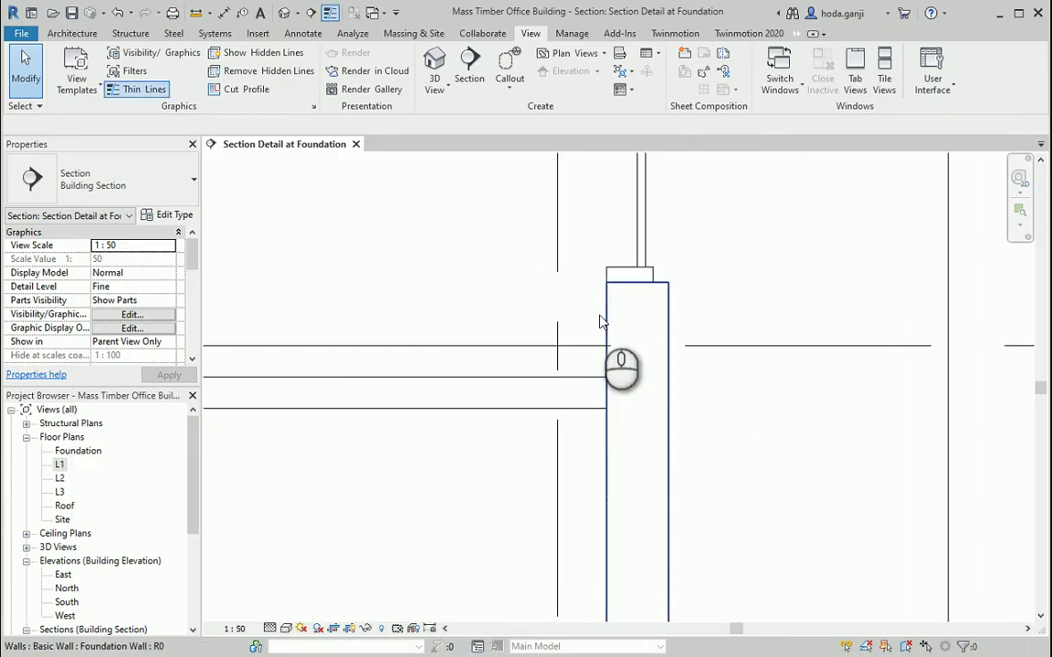
key(Escape)
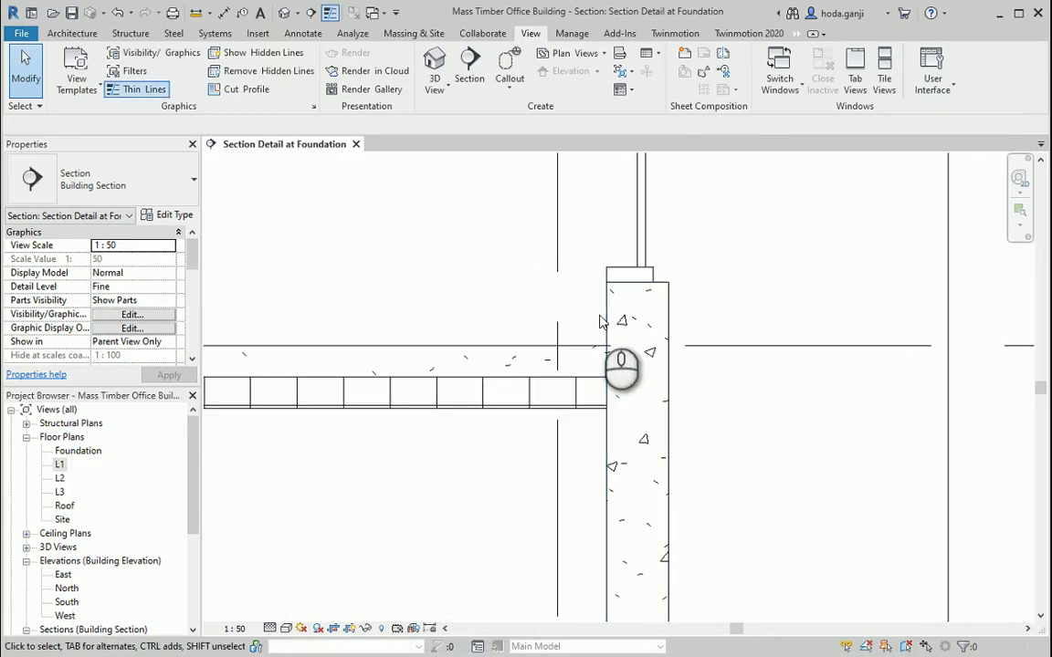
Check the foundation detail in the reference PDF and start a filled region with a new type named Rigid Insulation, duplicated from Vertical
click(576, 654)
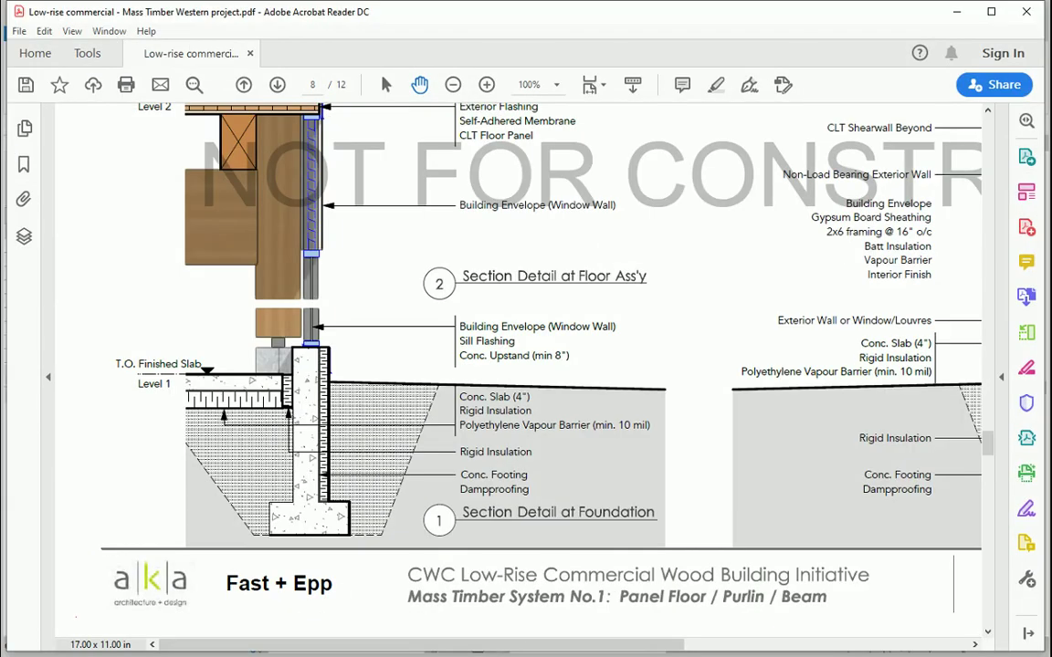
key(alt+Tab)
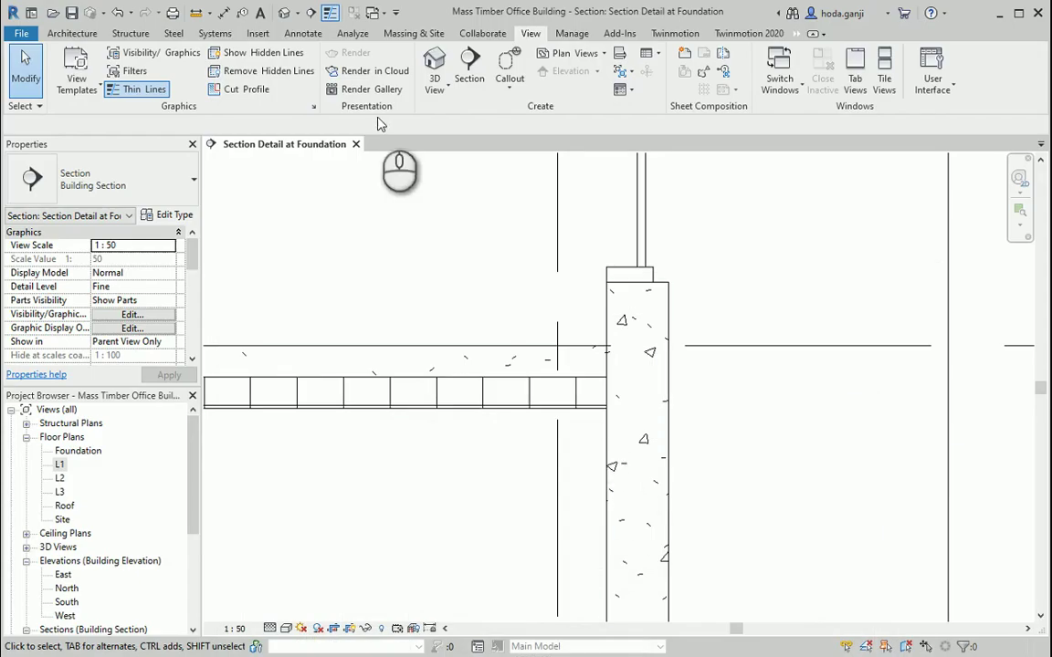
click(302, 33)
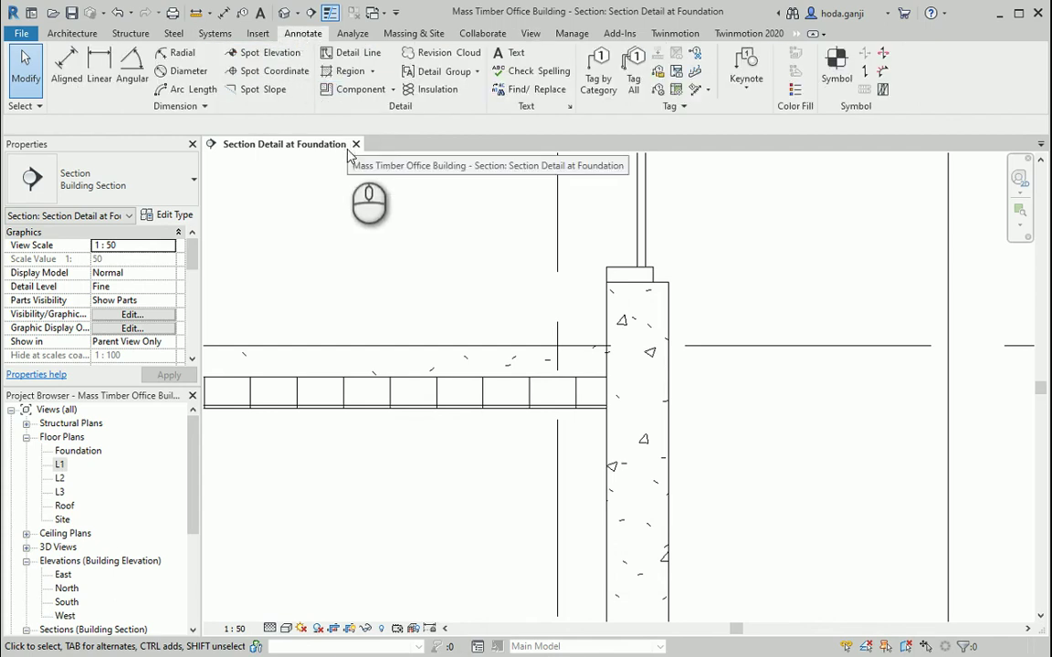
click(372, 72)
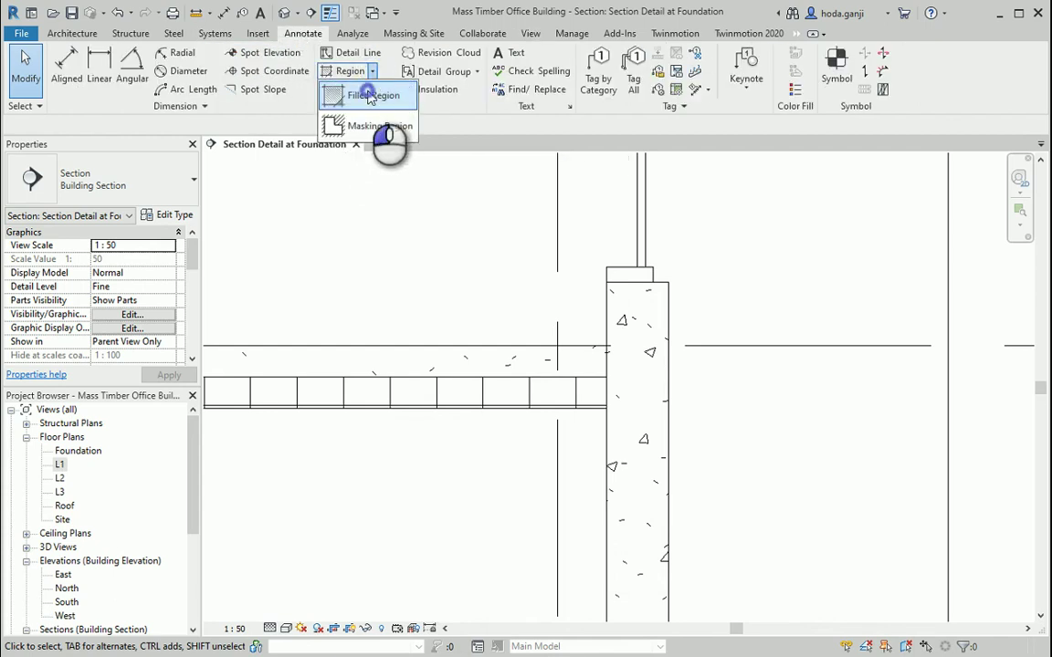
click(374, 97)
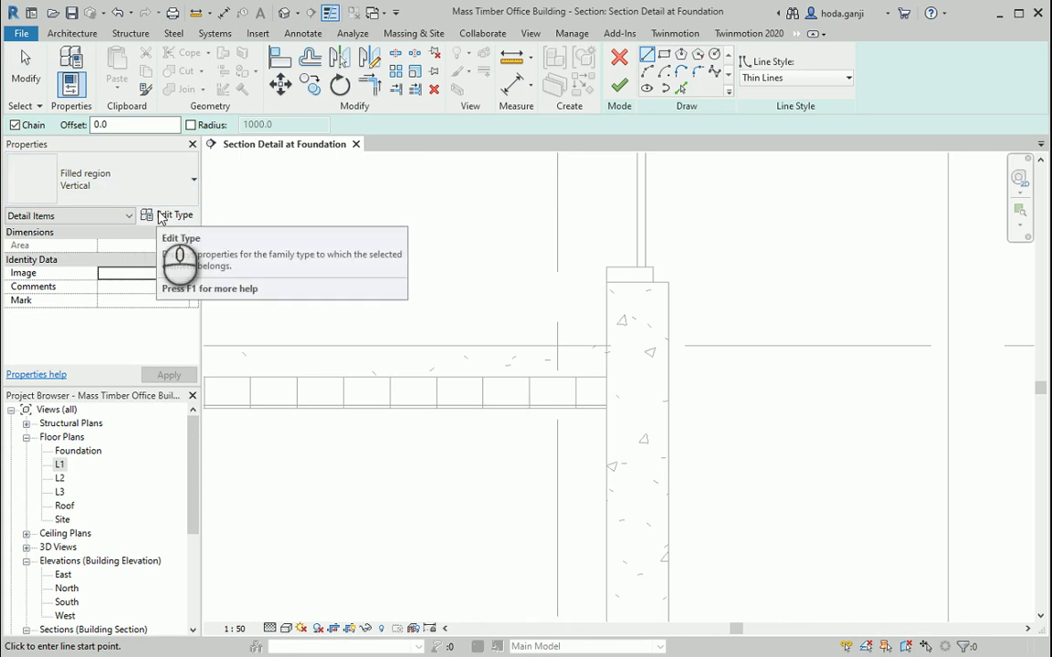
click(161, 218)
click(641, 161)
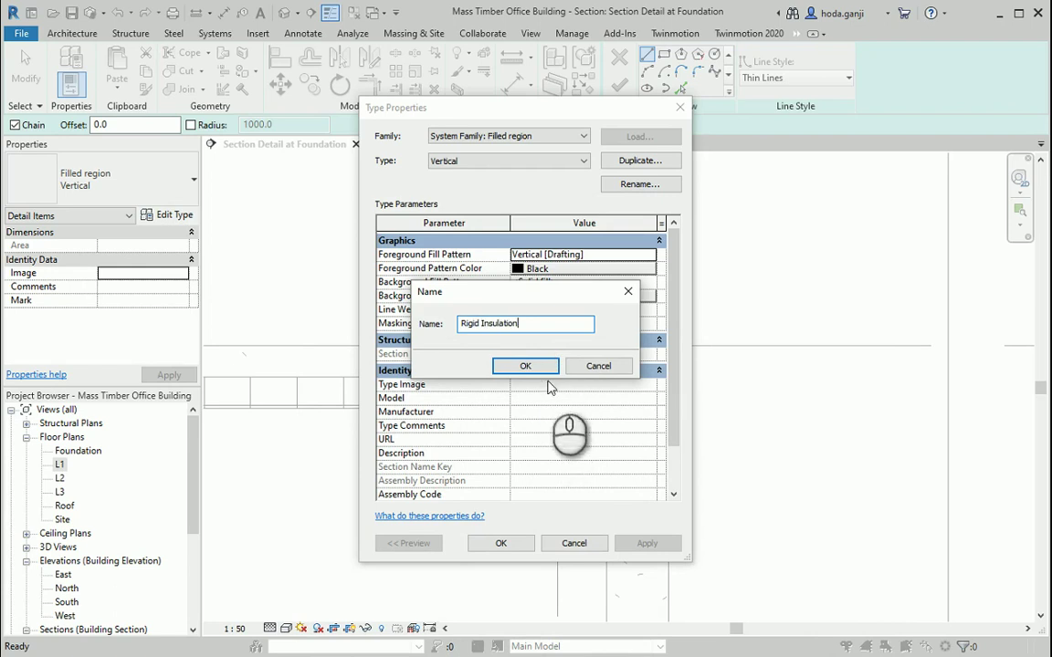
click(532, 366)
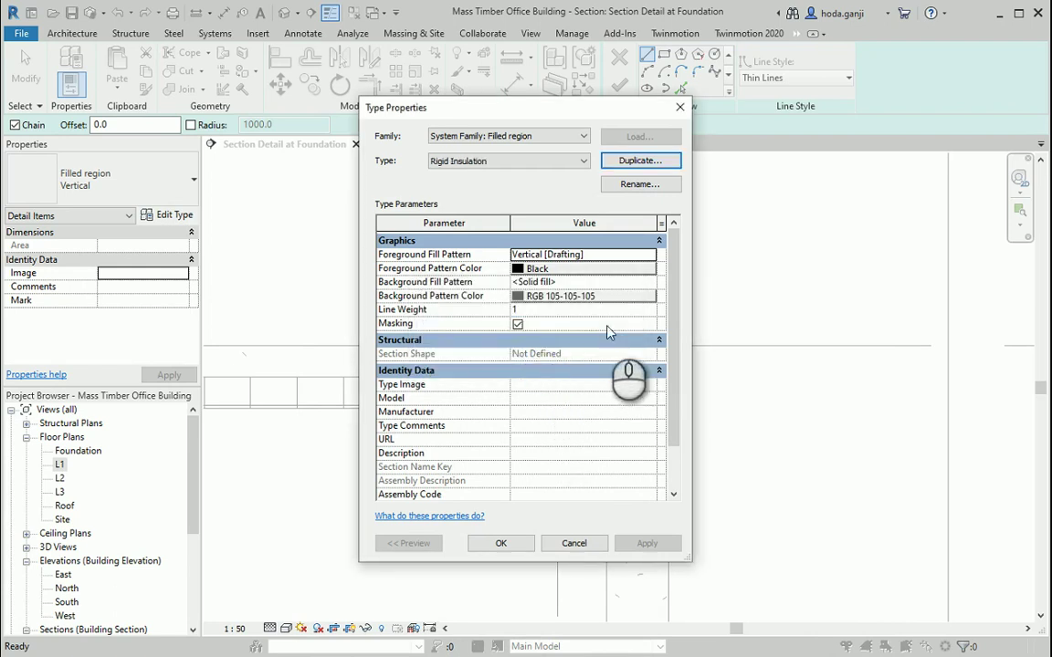
Set the Rigid Insulation type's background fill pattern to <No pattern> and accept the type properties
click(594, 282)
click(648, 282)
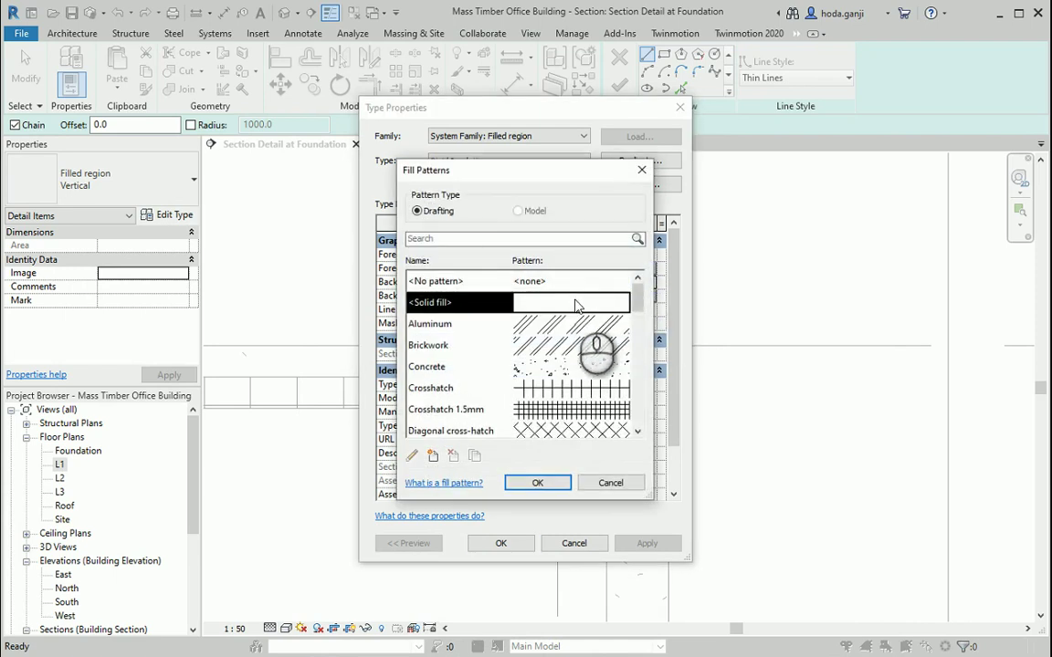
click(522, 281)
click(537, 481)
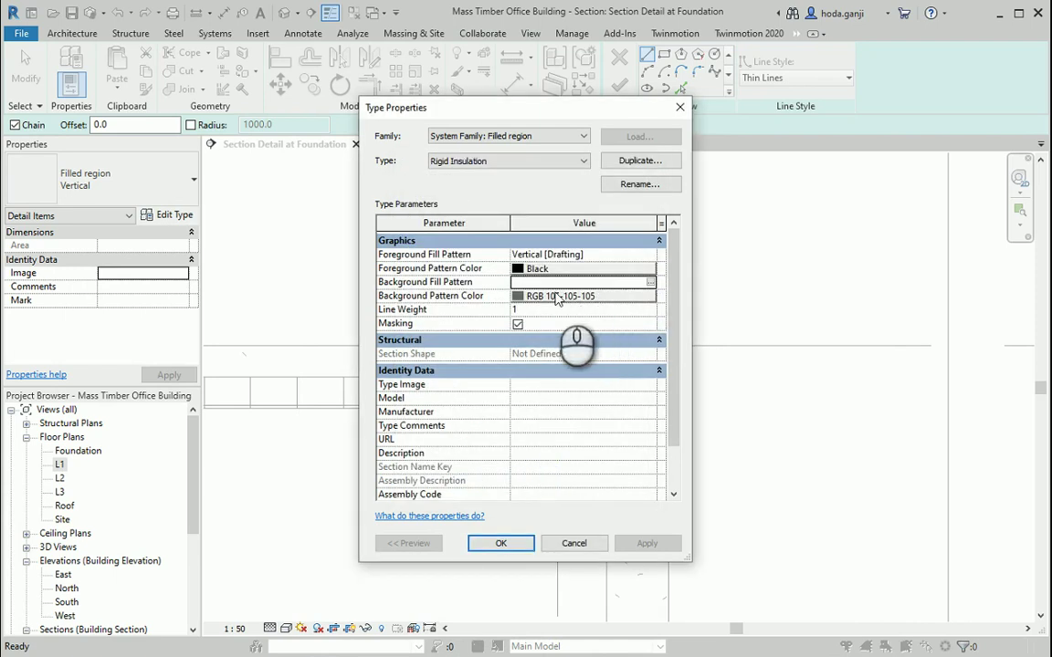
click(502, 543)
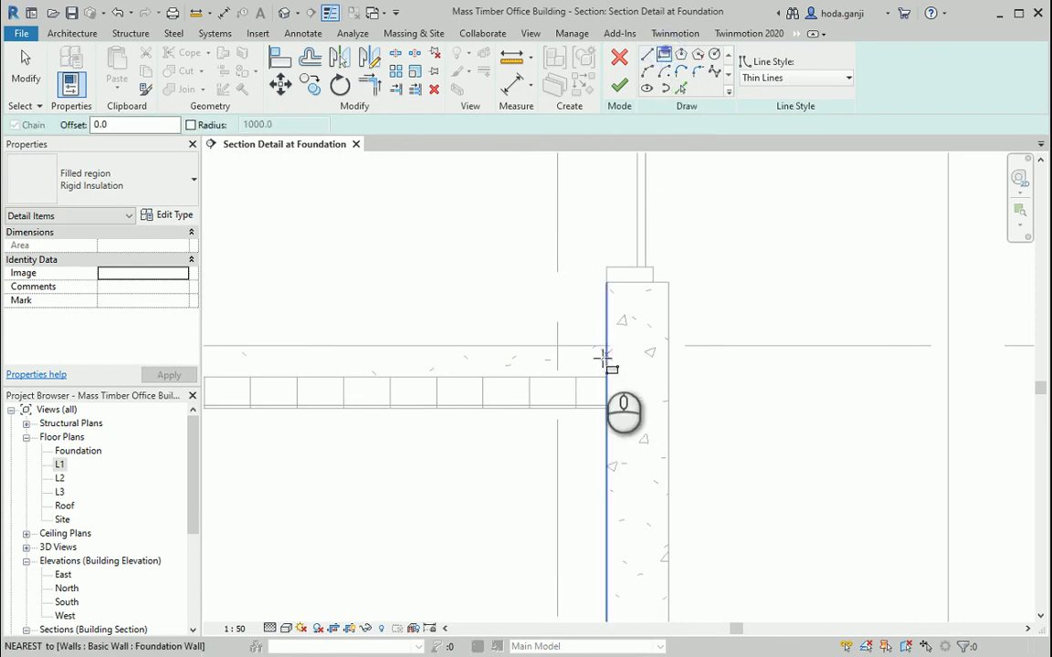
Recheck the reference PDF and create a rectangular insulation region about 98 mm wide and 203 mm high through the slab's depth, against the foundation wall's inner face
key(alt+Tab)
key(alt+Tab)
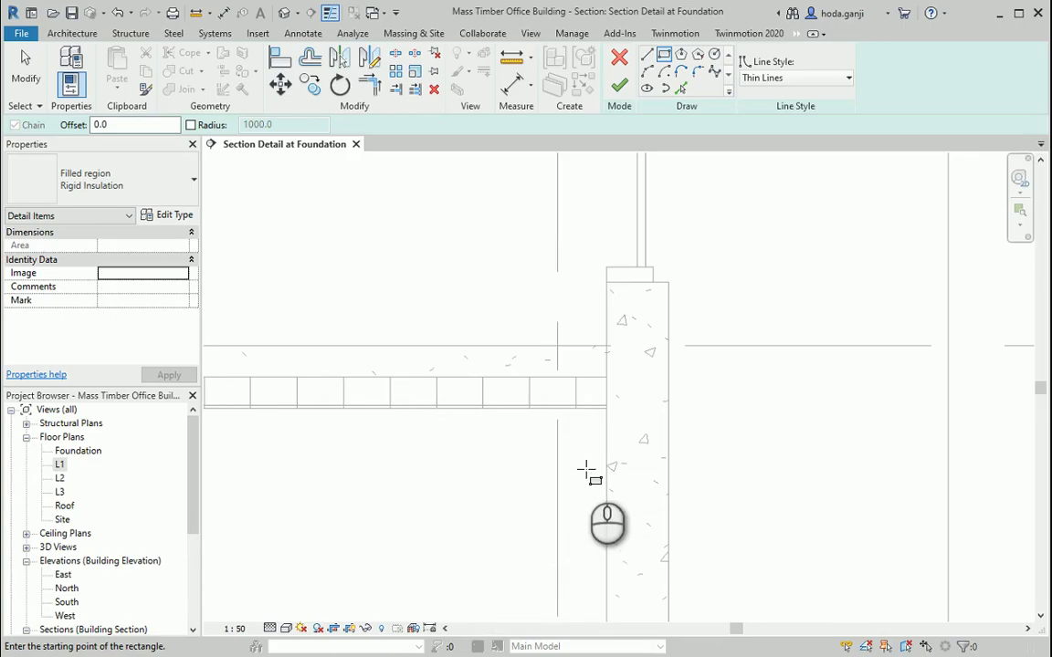
click(605, 345)
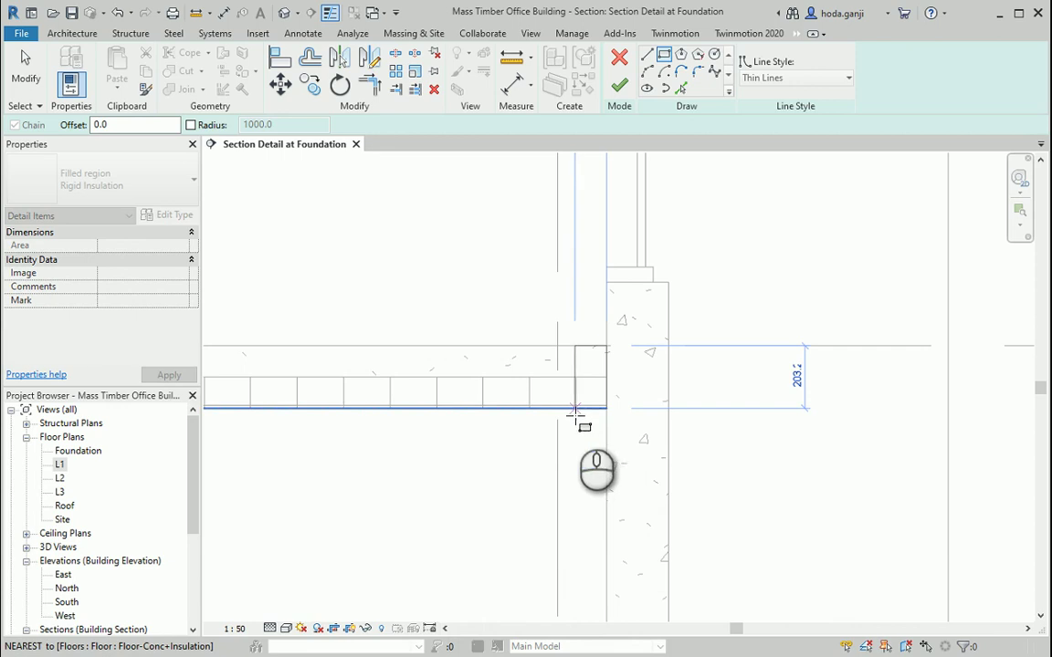
click(576, 411)
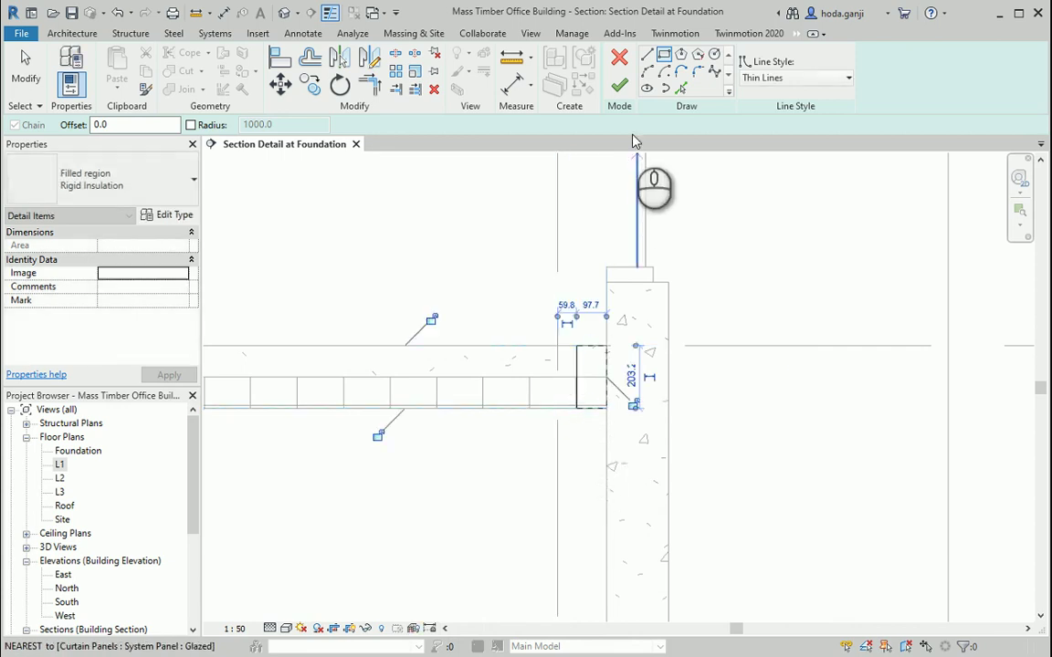
click(619, 85)
click(722, 435)
Change the Rigid Insulation region type's foreground fill pattern to Insulation - Rigid and apply it to the region beside the foundation wall
click(592, 376)
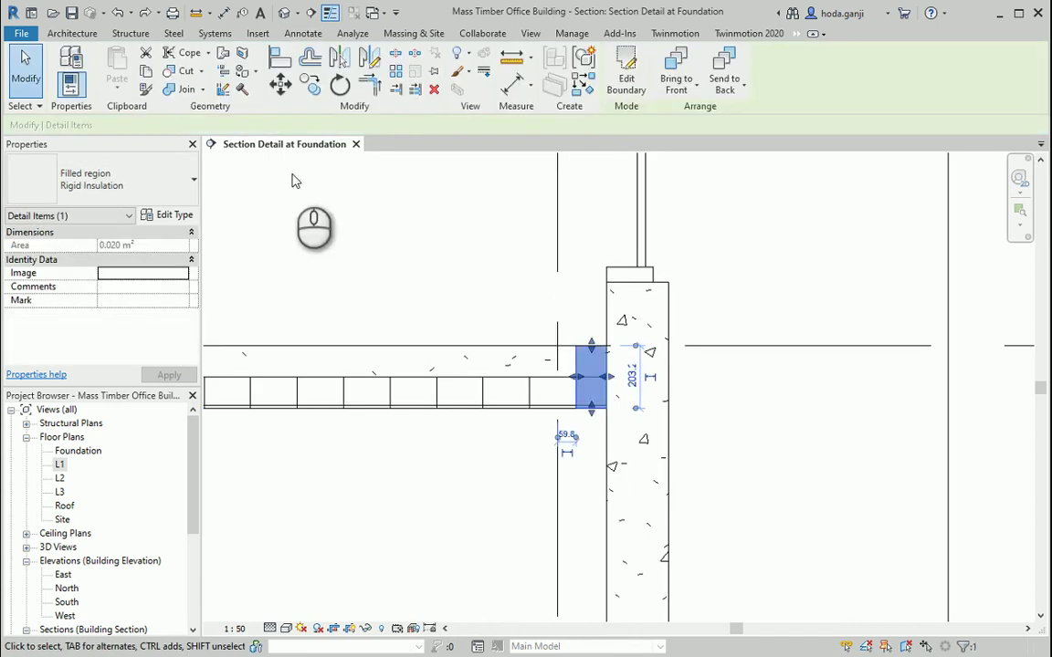
click(167, 215)
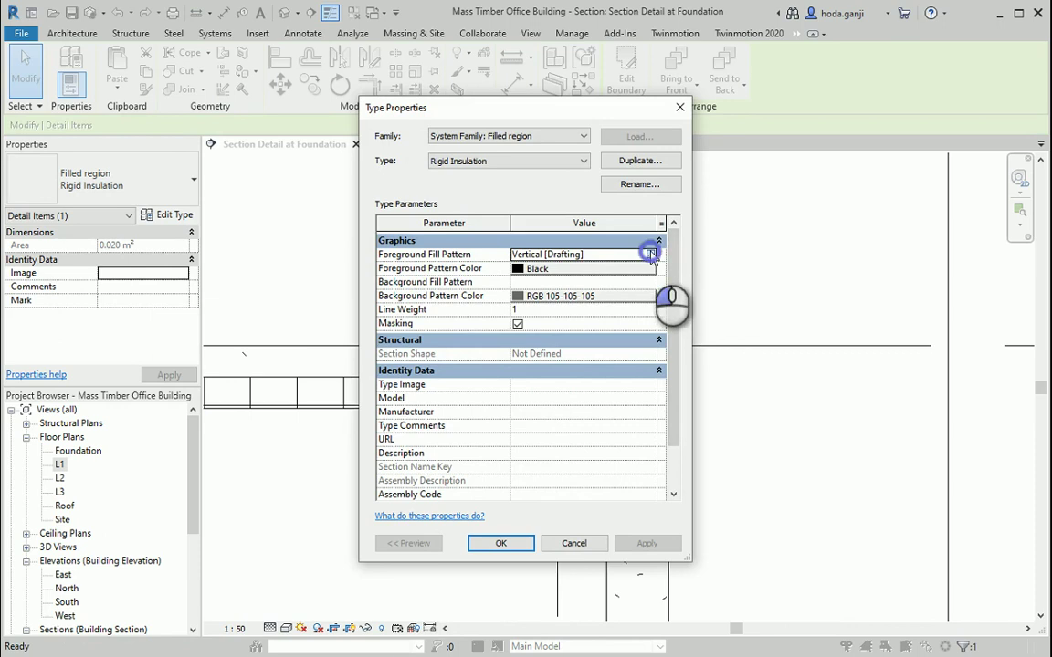
click(650, 255)
scroll(513, 362, down, 3)
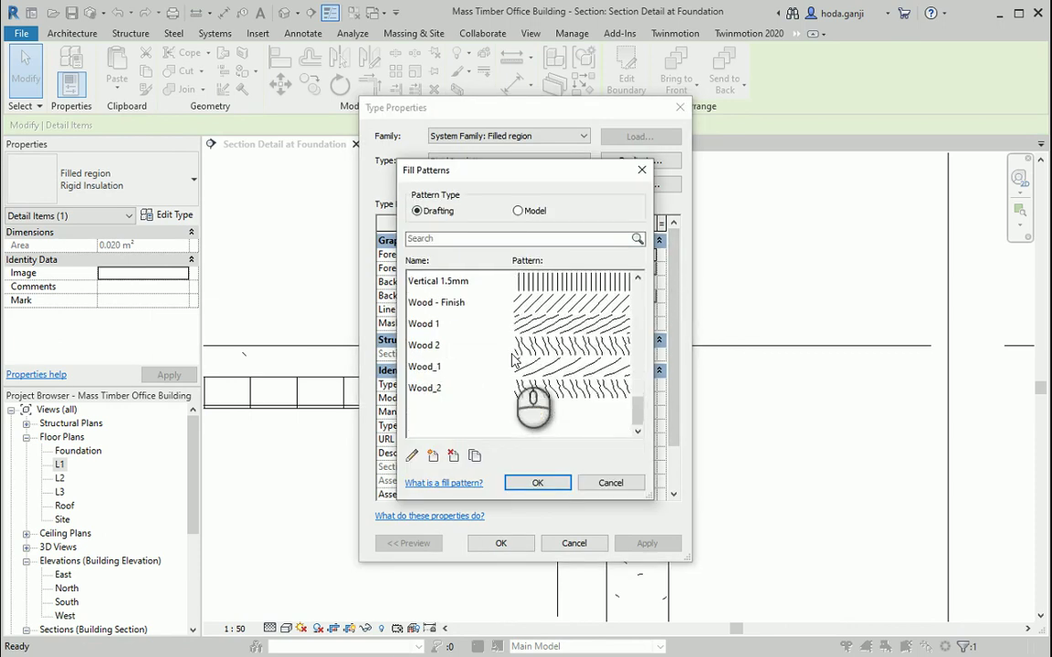
scroll(513, 362, up, 10)
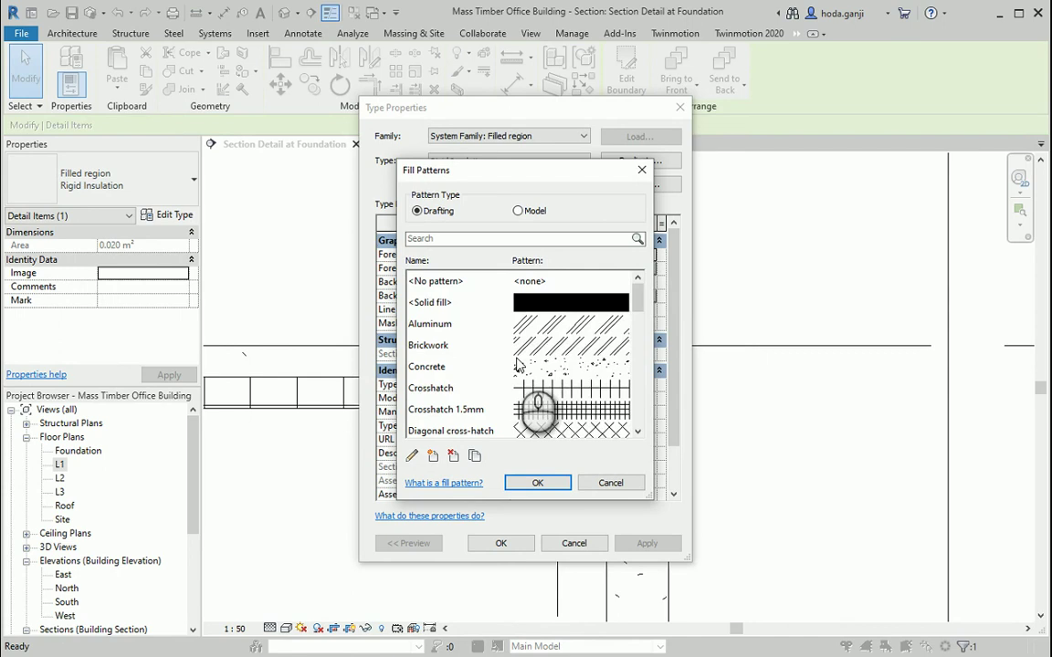
scroll(517, 364, down, 1)
scroll(517, 364, up, 1)
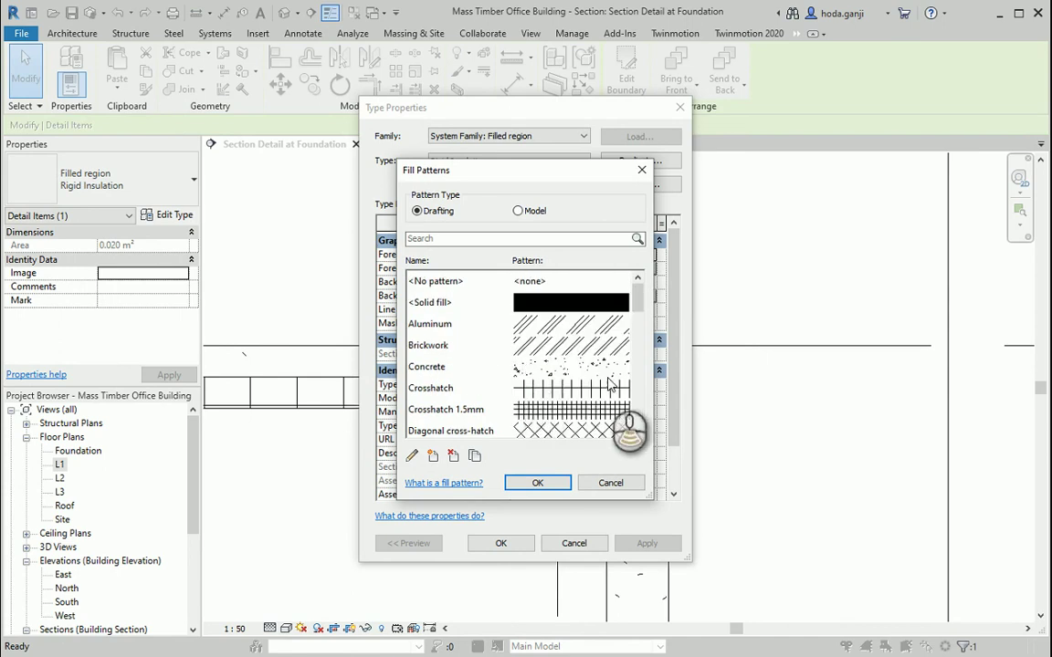
scroll(589, 374, down, 2)
drag(643, 327, 659, 345)
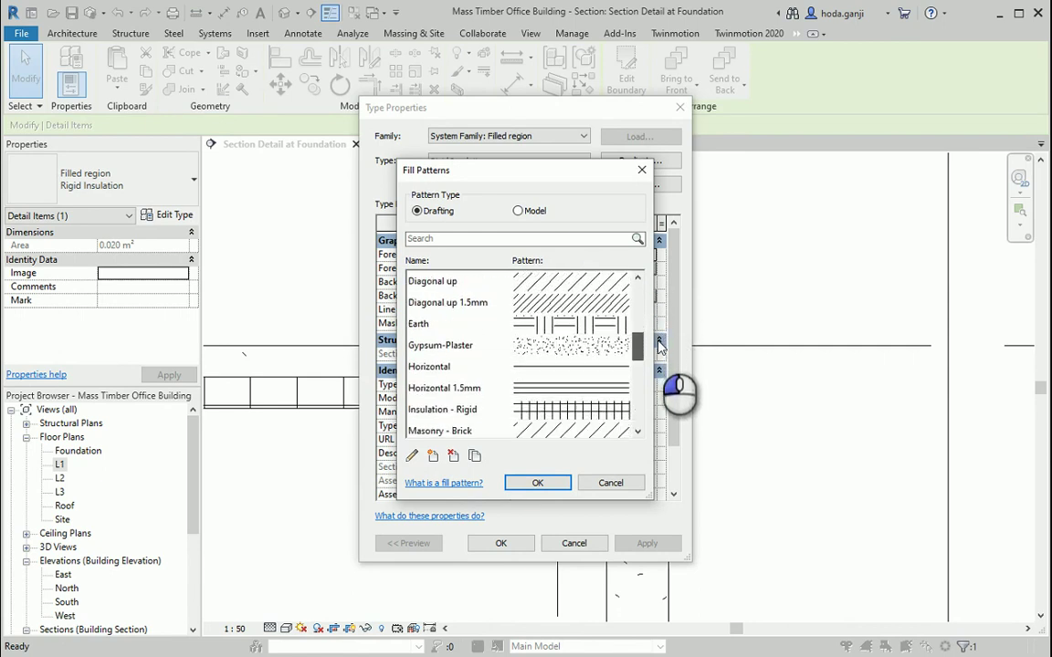
scroll(618, 363, down, 1)
click(602, 365)
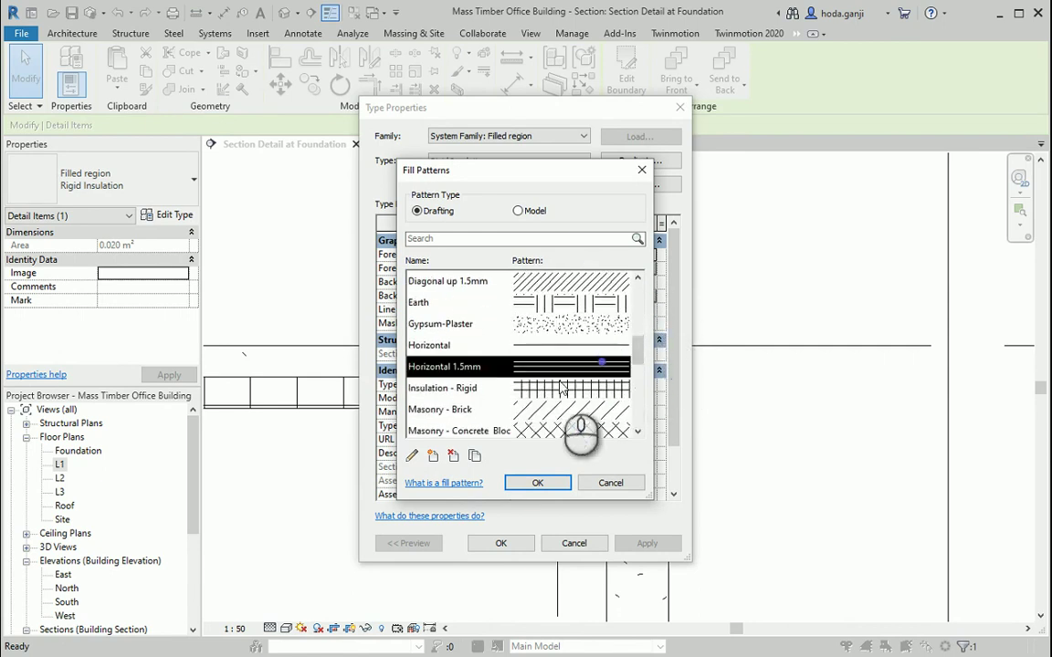
click(448, 390)
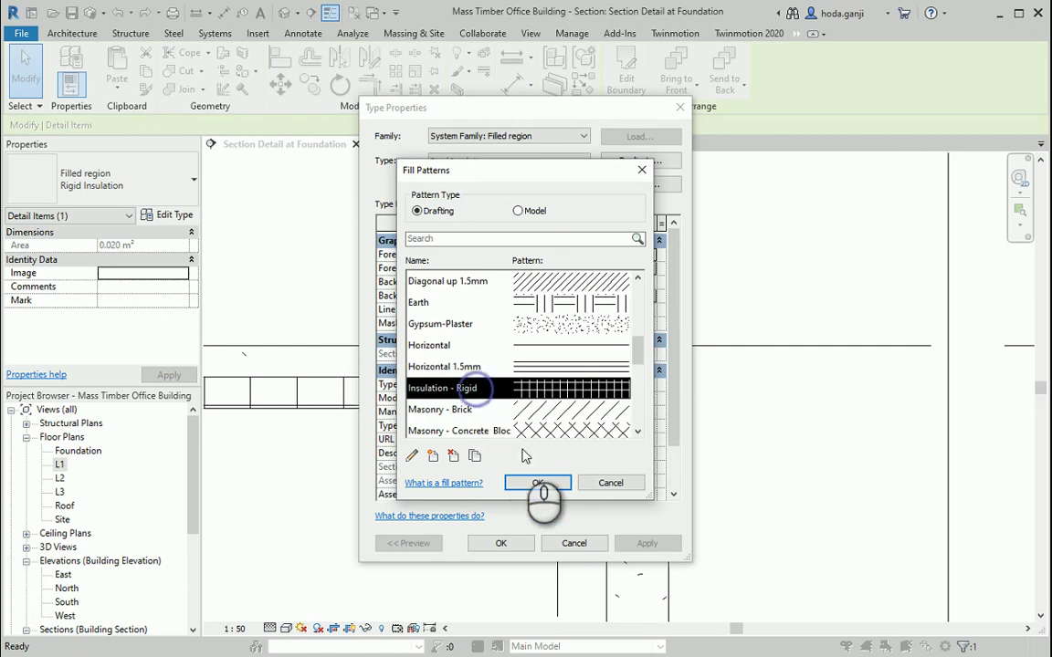
click(538, 483)
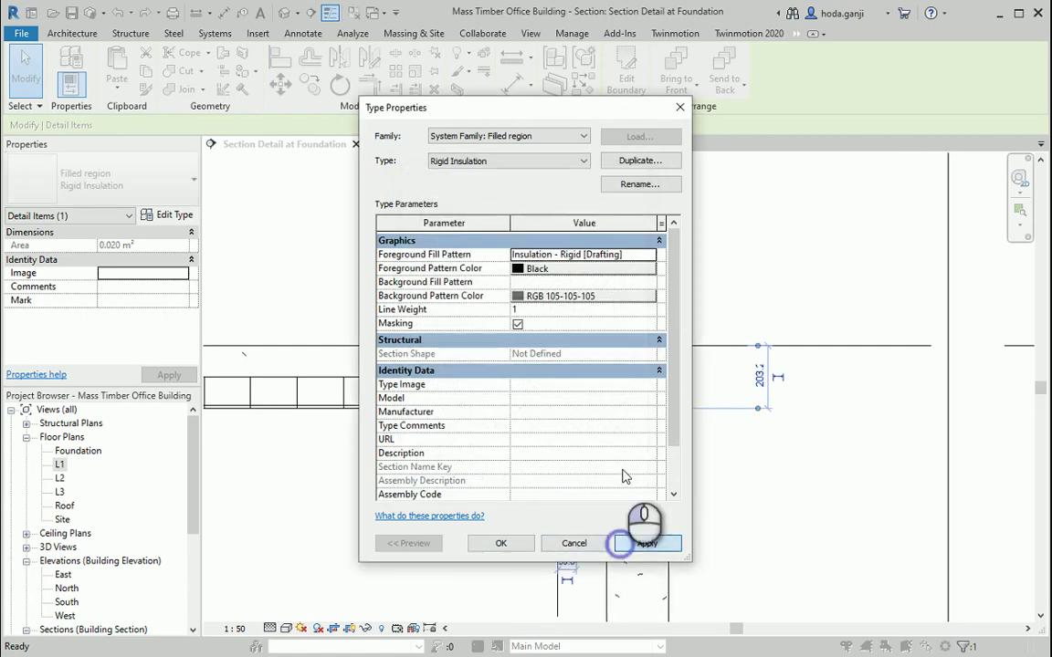
drag(511, 110, 373, 112)
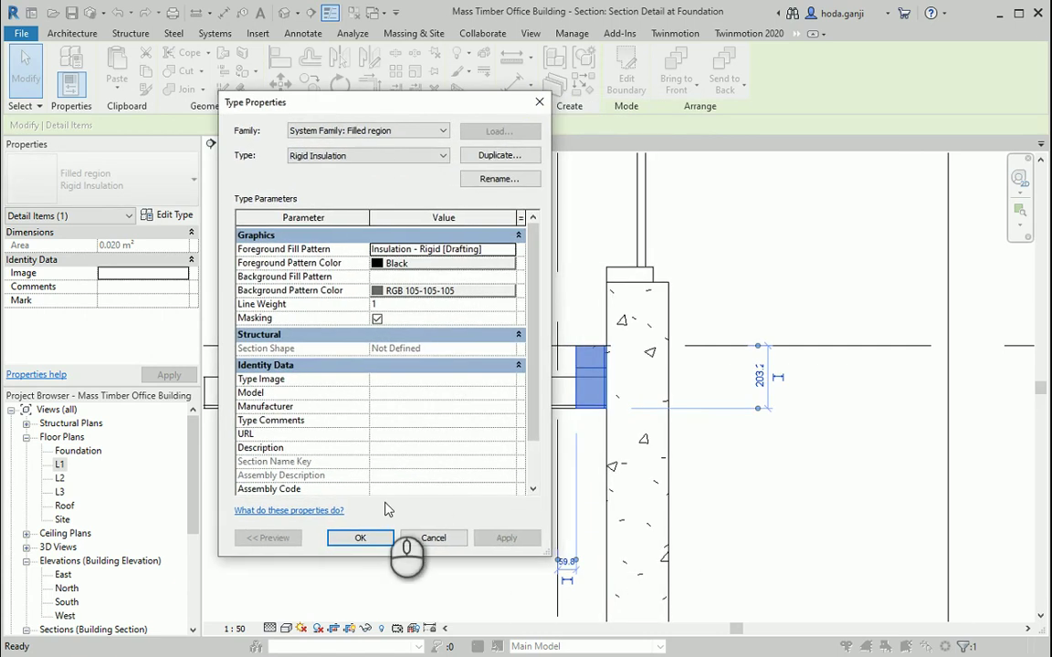
click(360, 538)
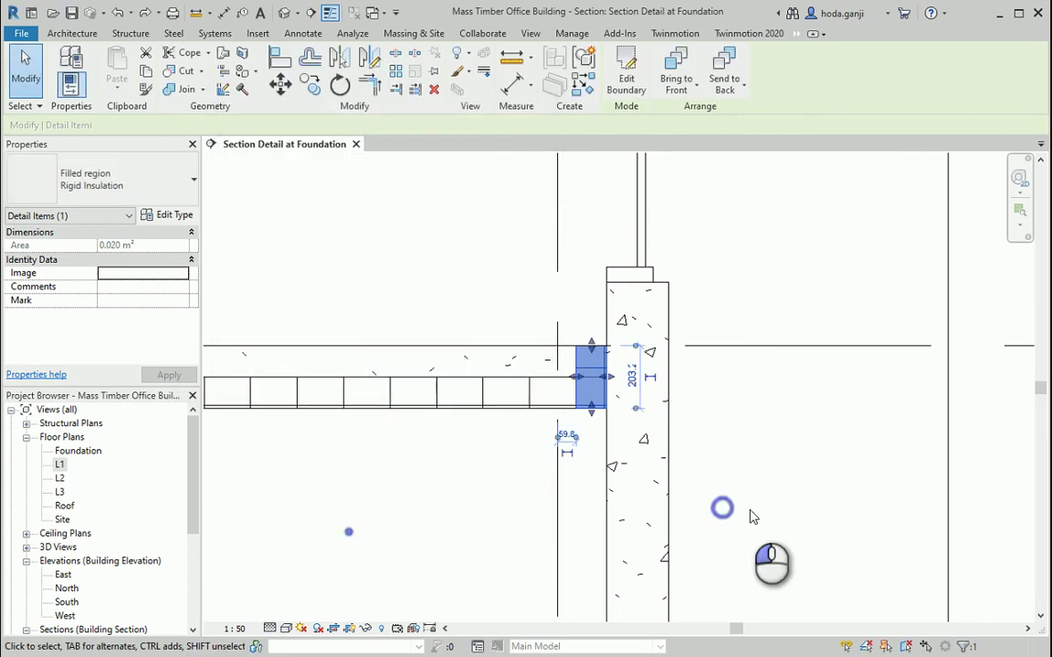
click(755, 514)
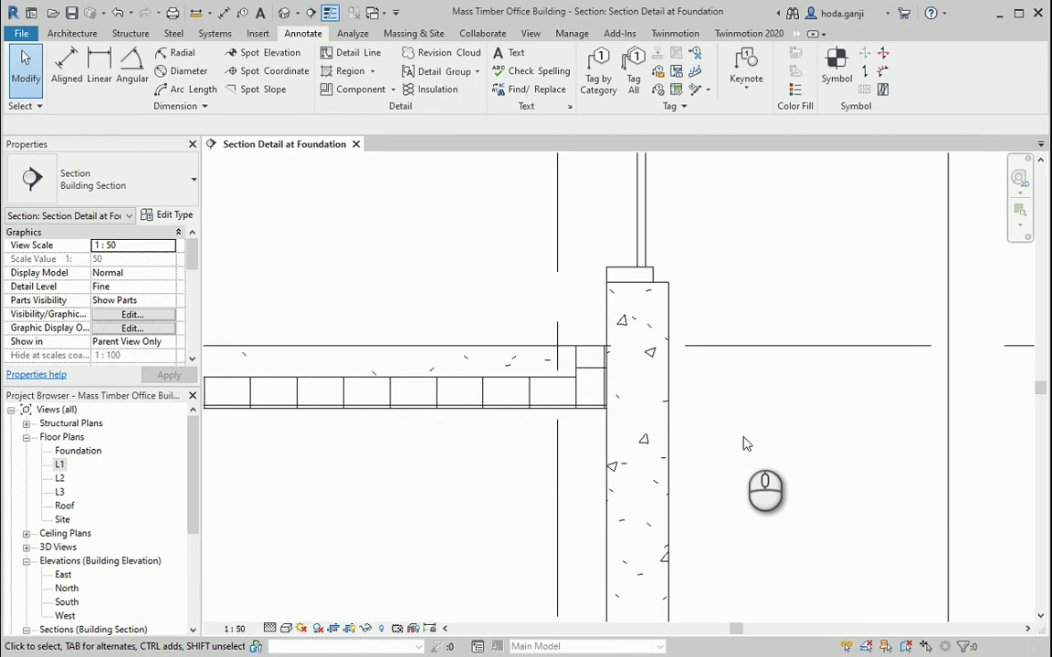
scroll(744, 443, down, 1)
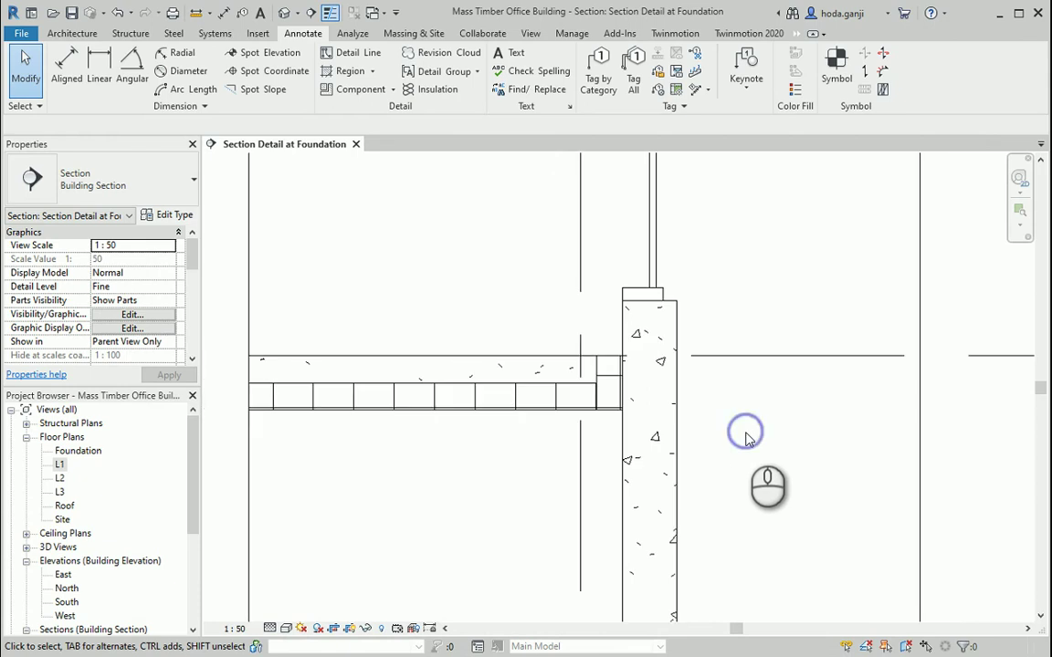
scroll(529, 315, down, 4)
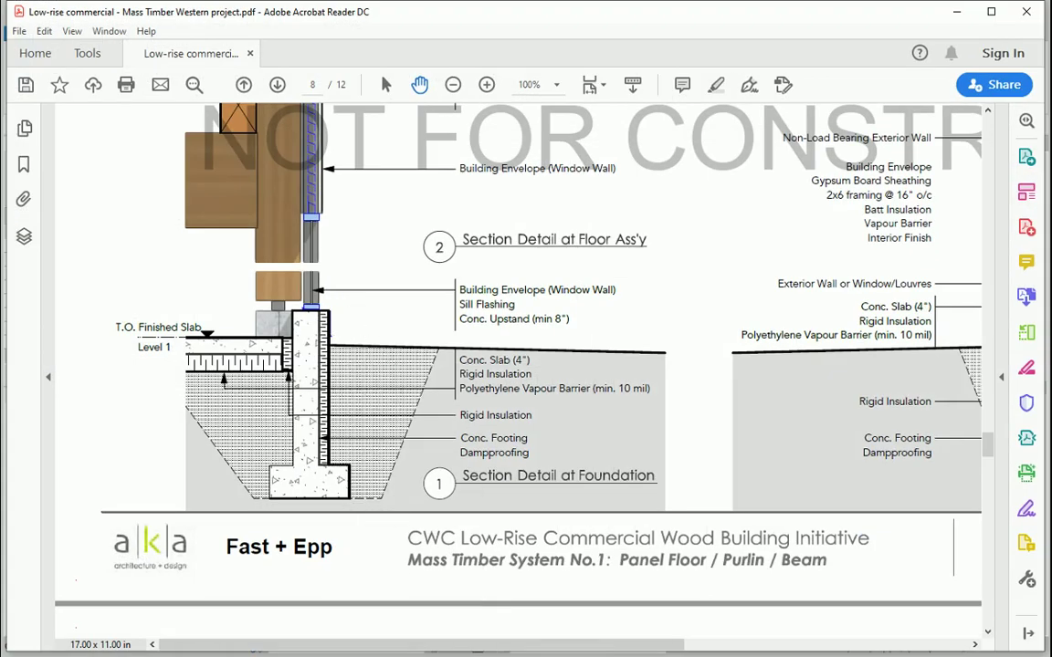
Open the Foundation Wall type's layer structure and preview the assembly in floor plan view
mouse_move(581, 653)
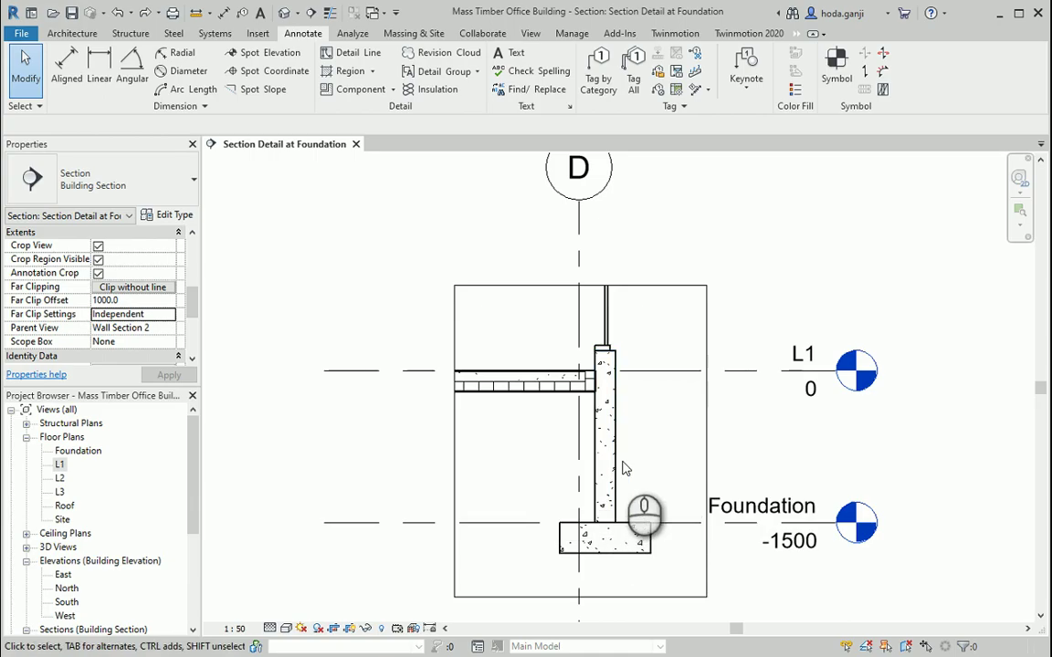
scroll(603, 416, up, 5)
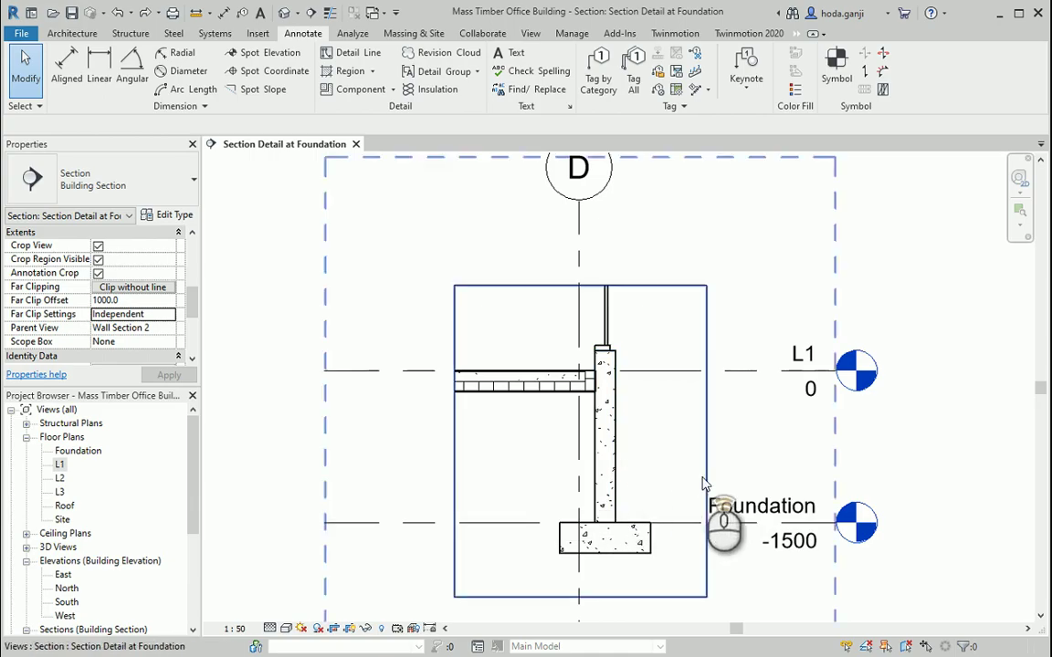
click(595, 411)
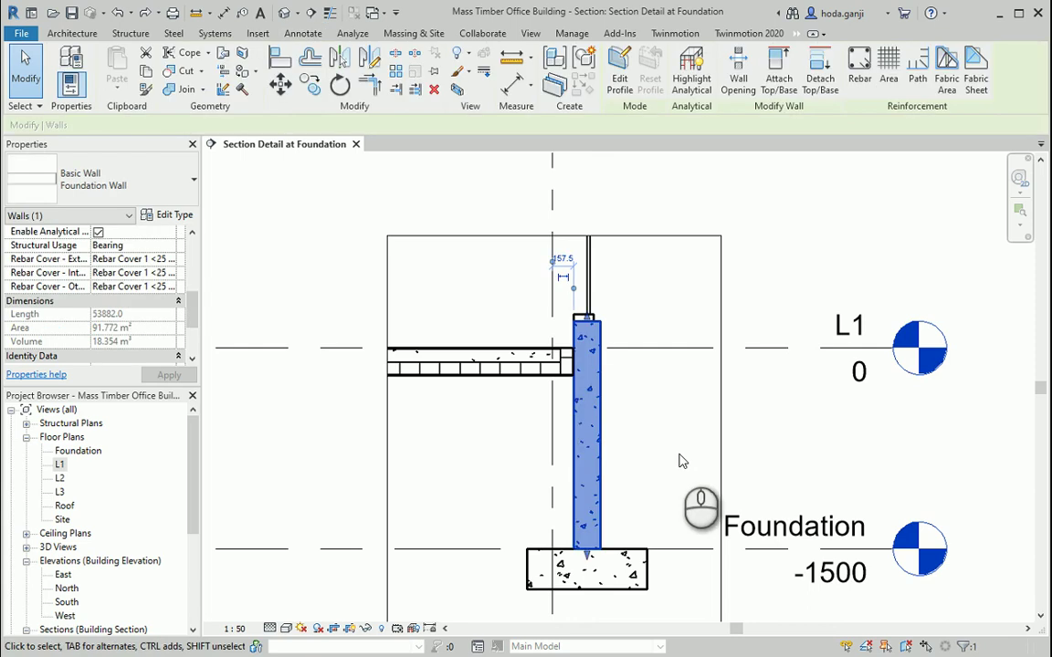
click(183, 218)
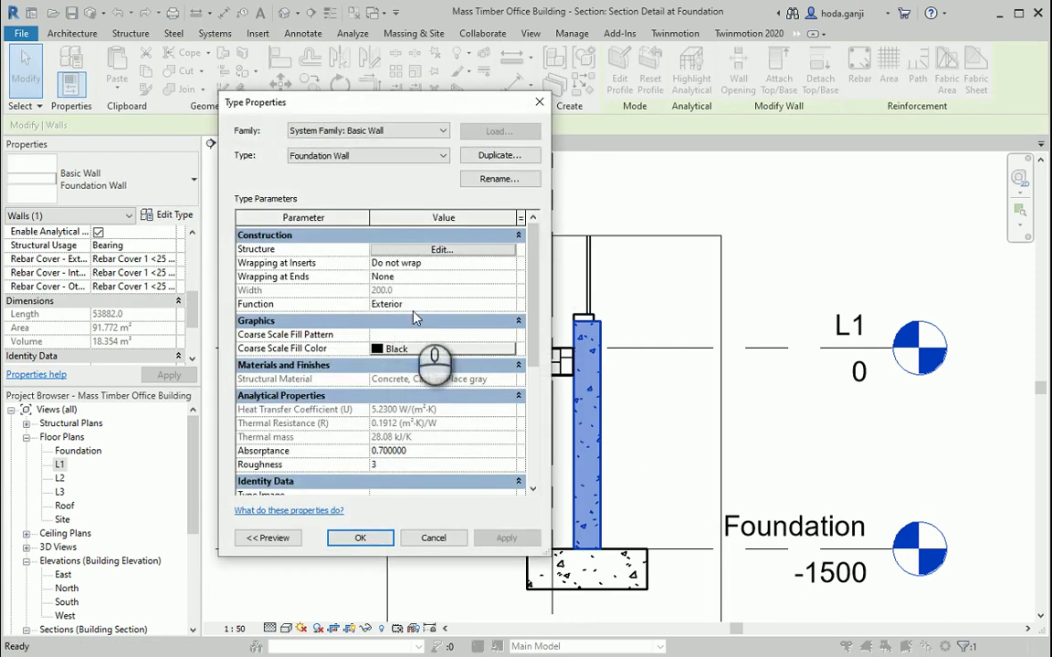
click(425, 251)
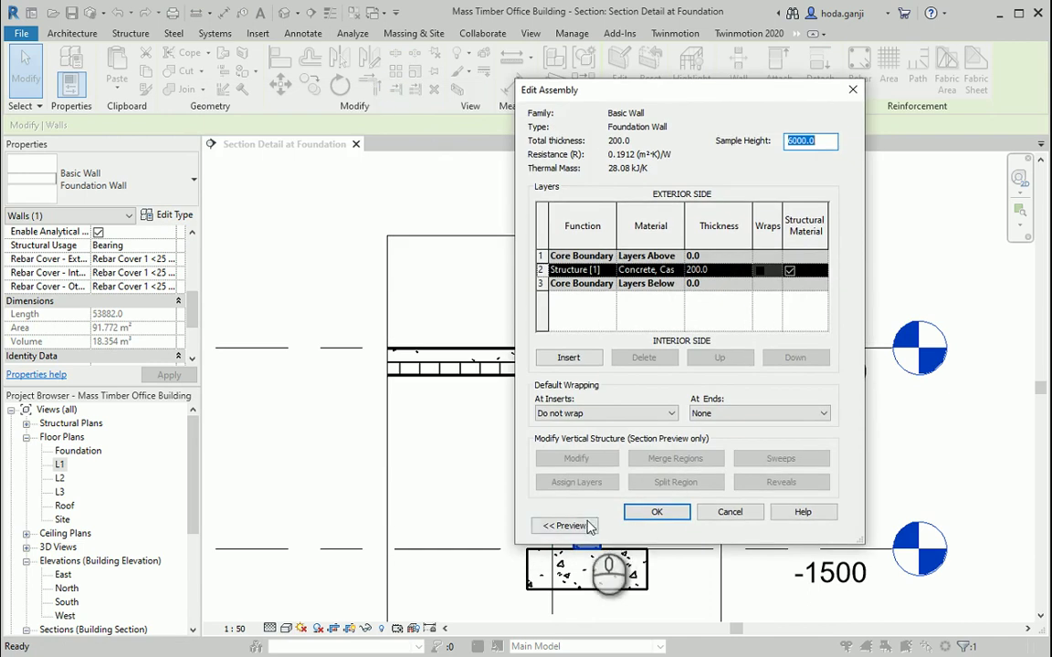
click(564, 523)
drag(681, 91, 534, 127)
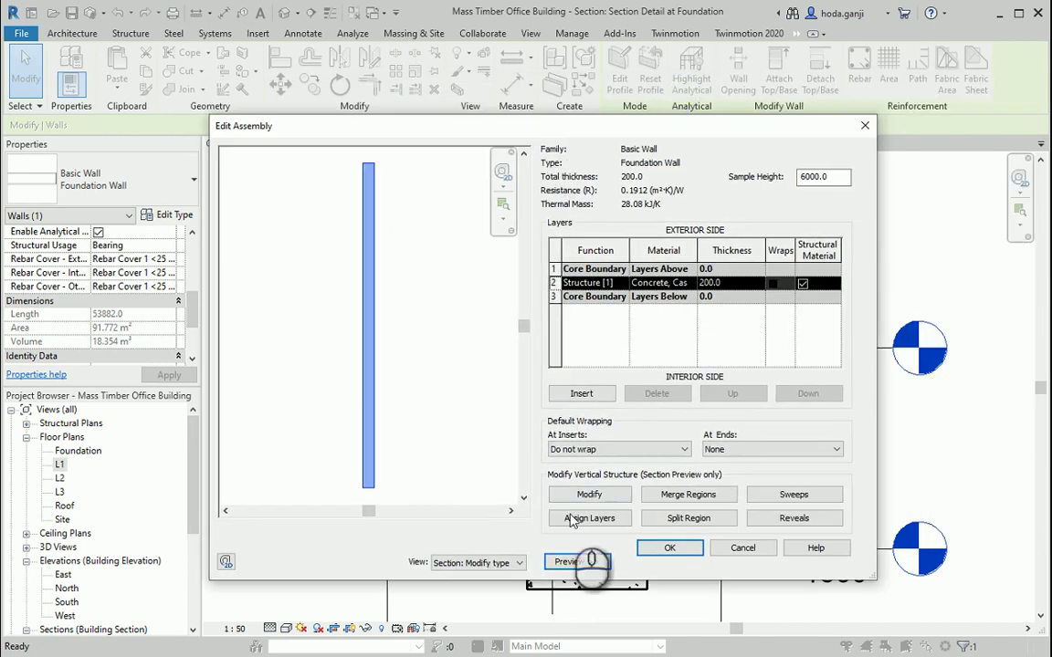
click(505, 563)
click(470, 575)
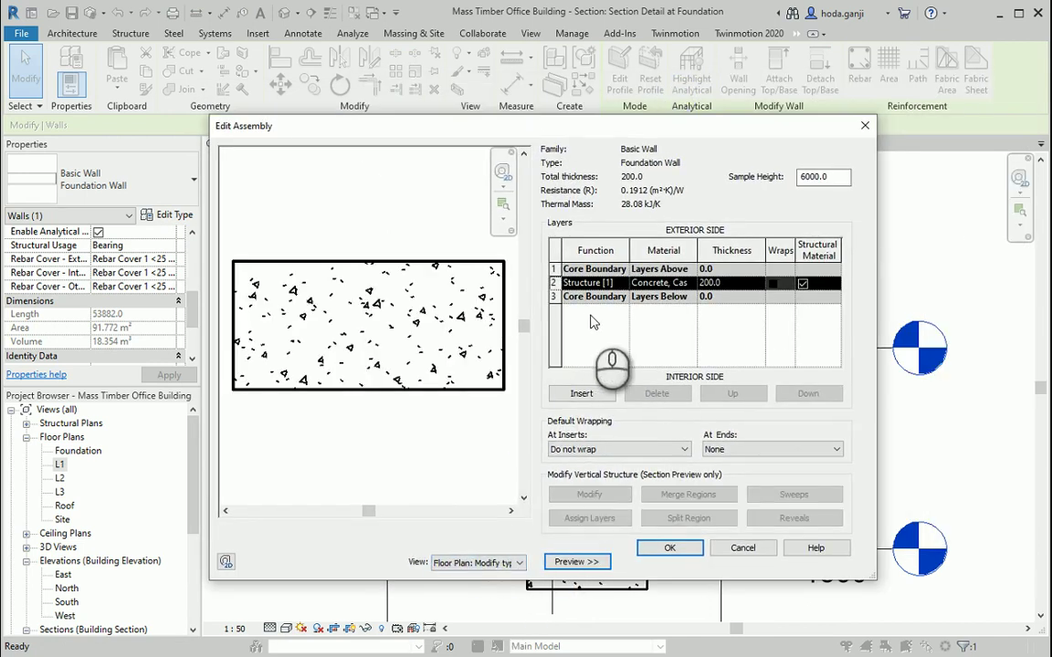
Add a layer to the Foundation Wall below the interior core boundary and set its function to Substrate [2]
click(582, 393)
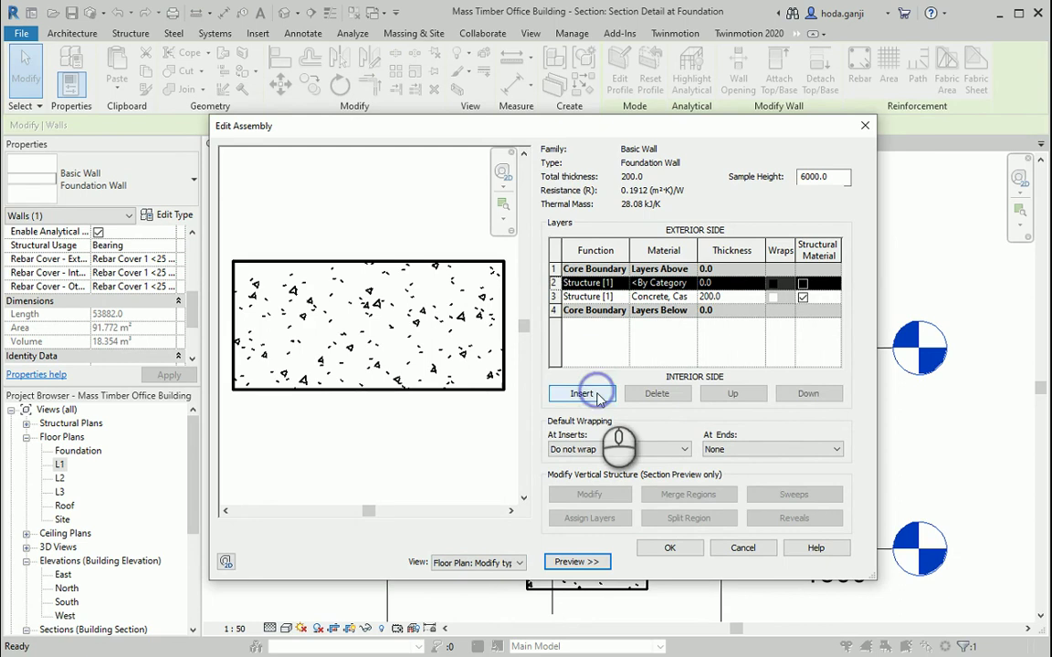
click(791, 398)
click(791, 398)
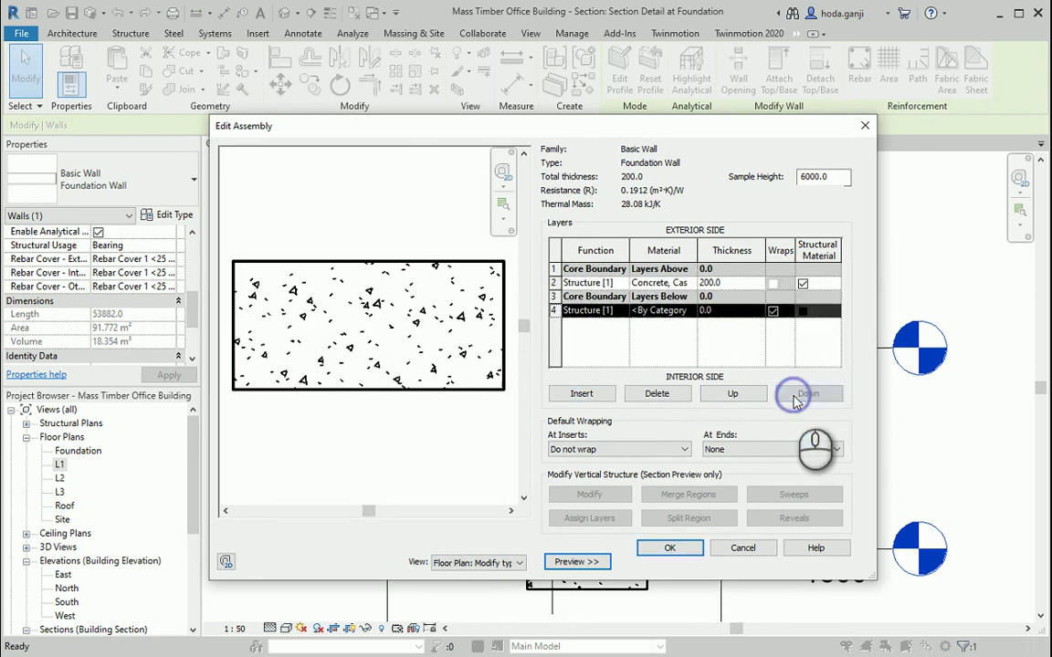
click(621, 311)
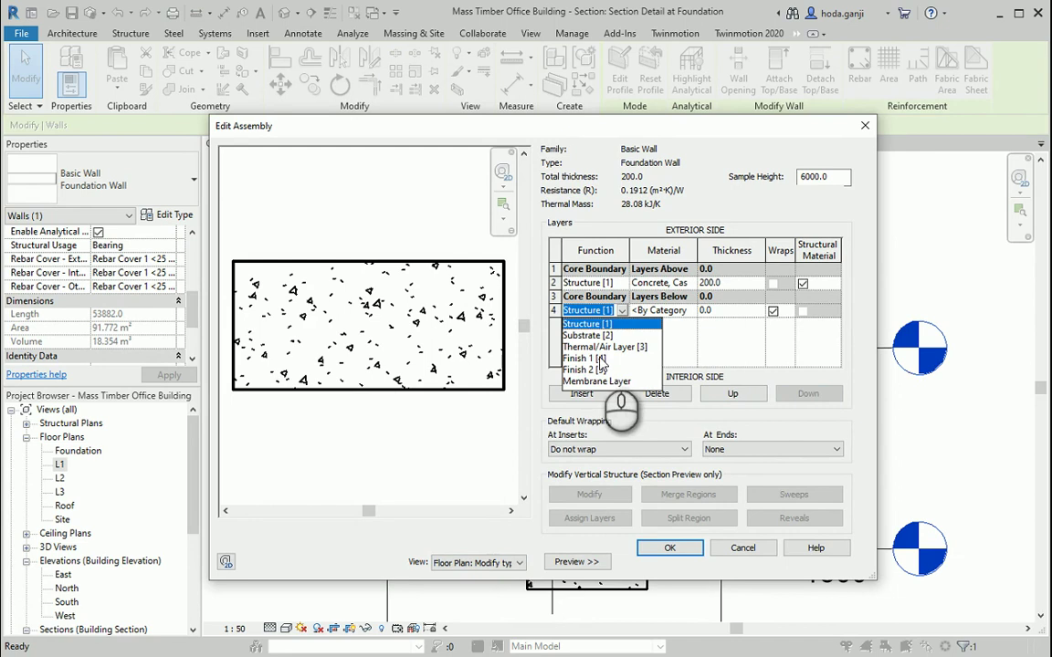
click(598, 336)
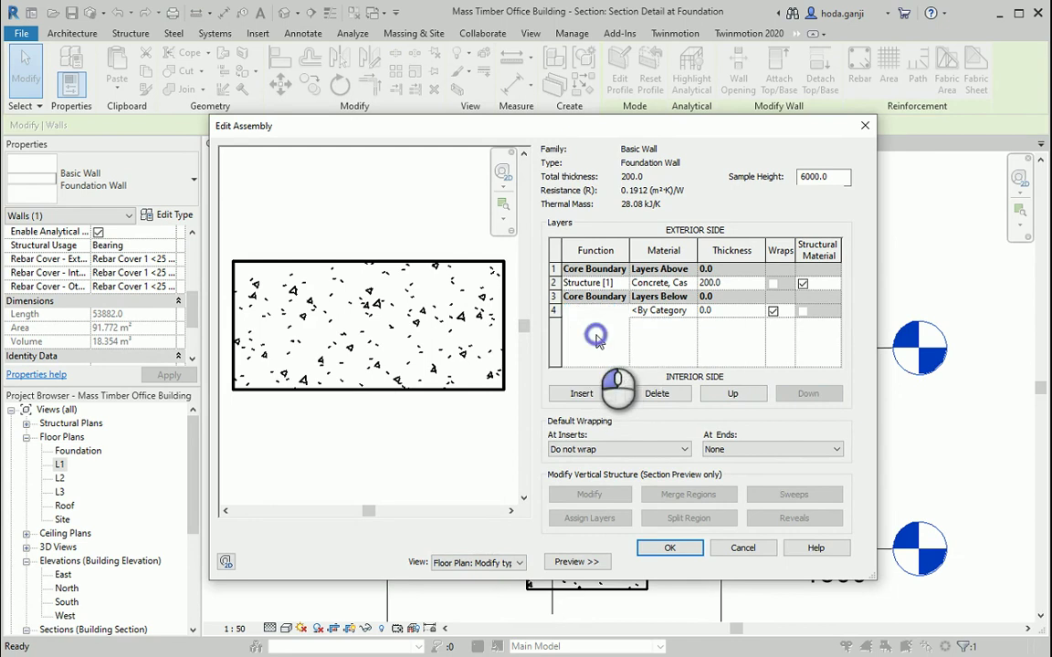
Give the new substrate layer the Rigid insulation material and a 4" thickness, then apply it, unjoining the wall and floor
click(691, 311)
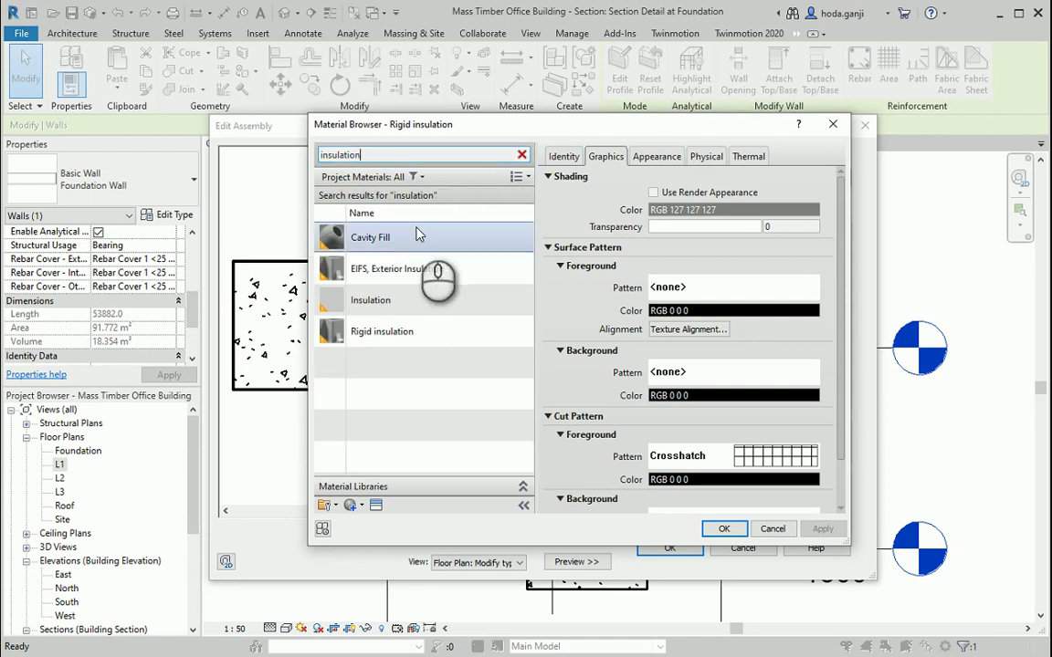
click(419, 346)
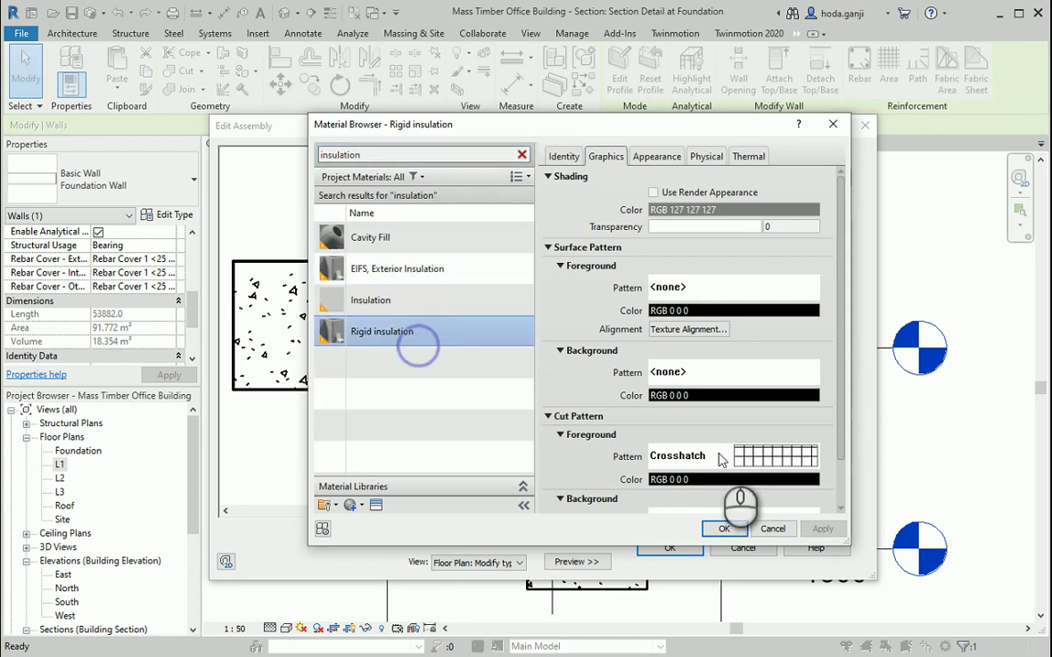
click(728, 529)
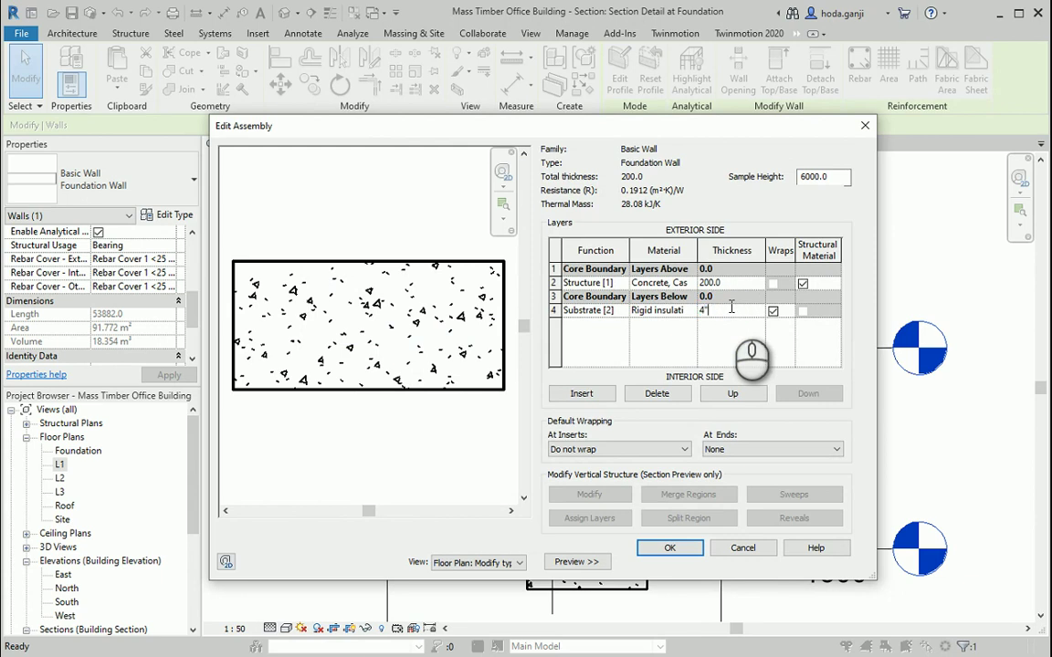
key(Tab)
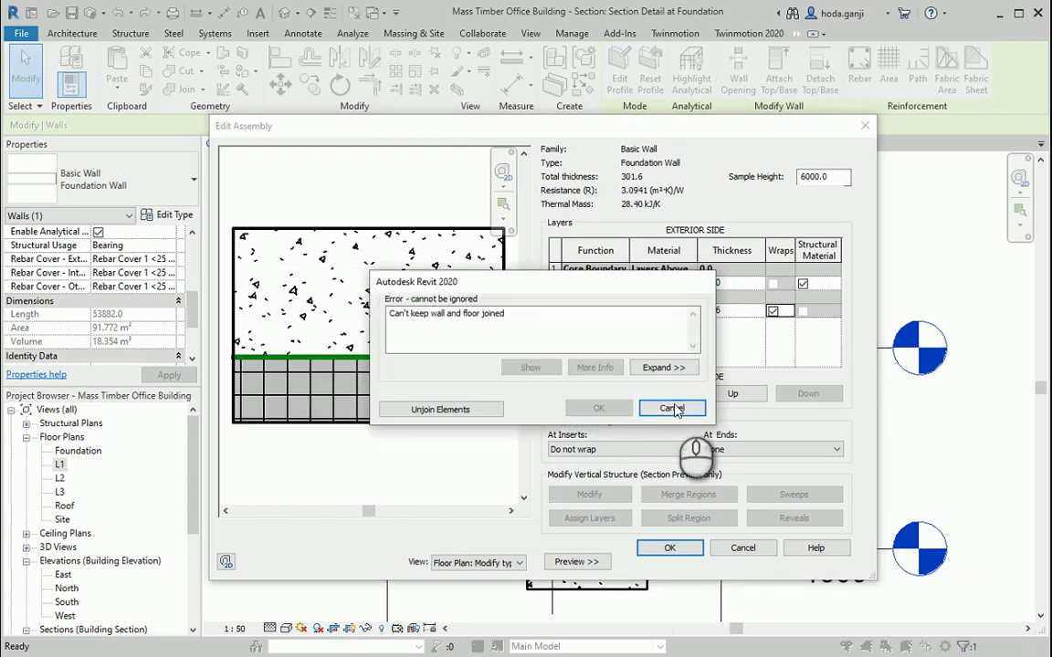
click(440, 410)
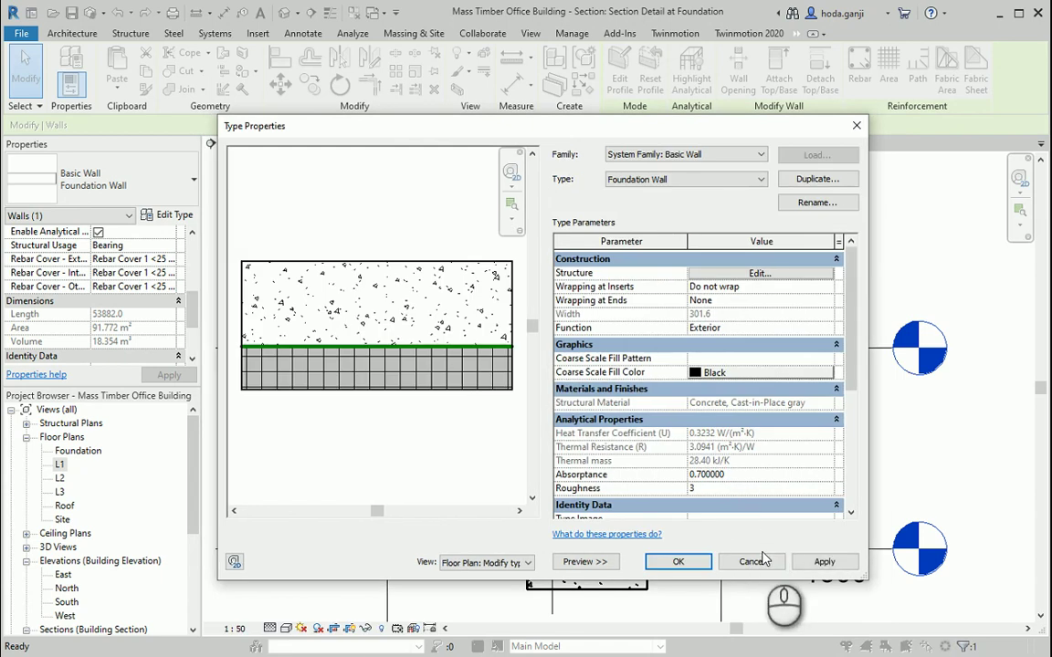
click(826, 561)
Move the Rigid insulation layer to the exterior side of the Foundation Wall's core and apply the revised structure
drag(523, 127, 453, 143)
click(669, 291)
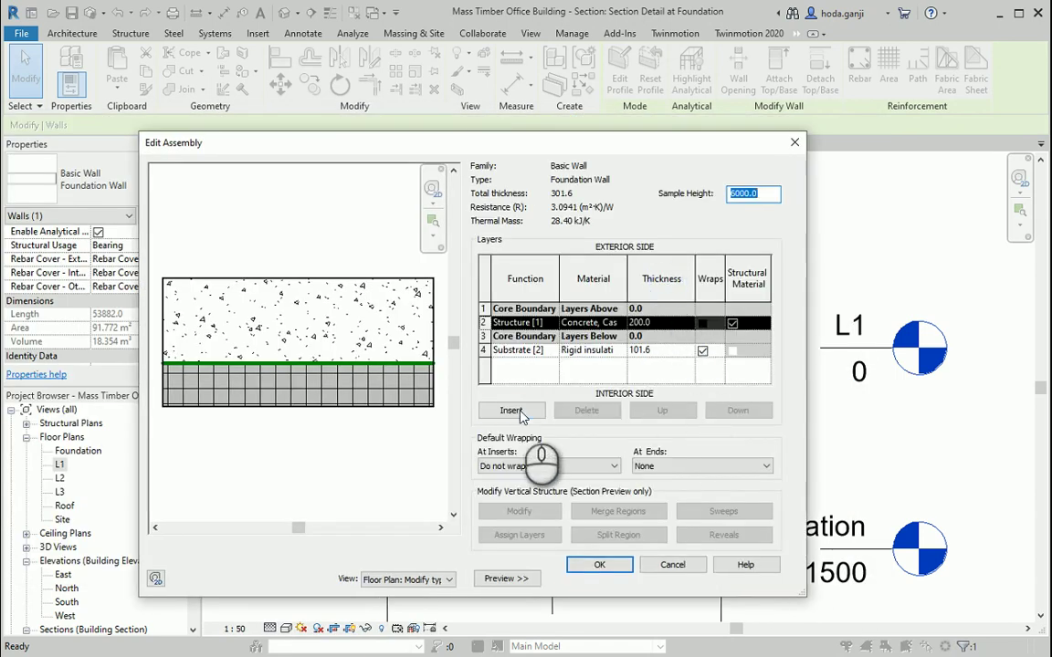
click(484, 350)
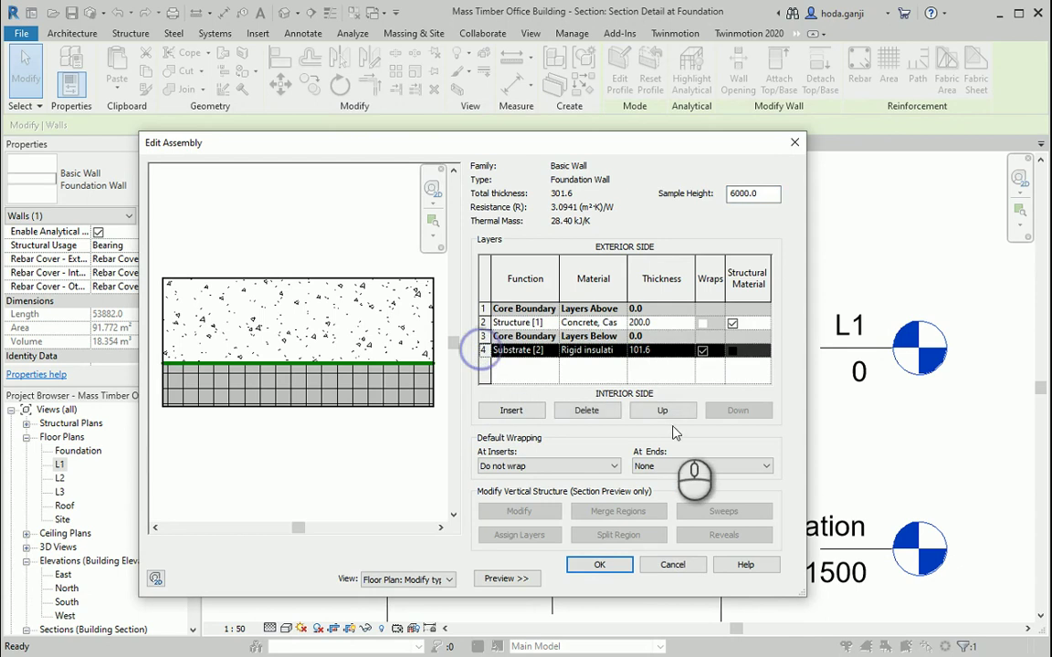
click(662, 410)
click(662, 410)
click(662, 410)
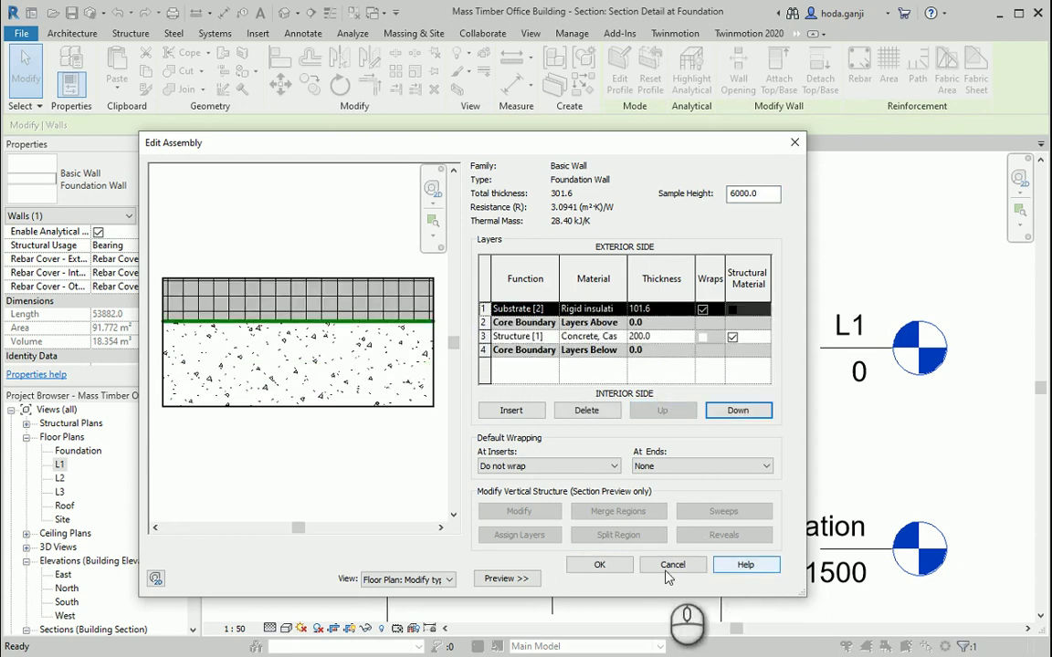
click(599, 566)
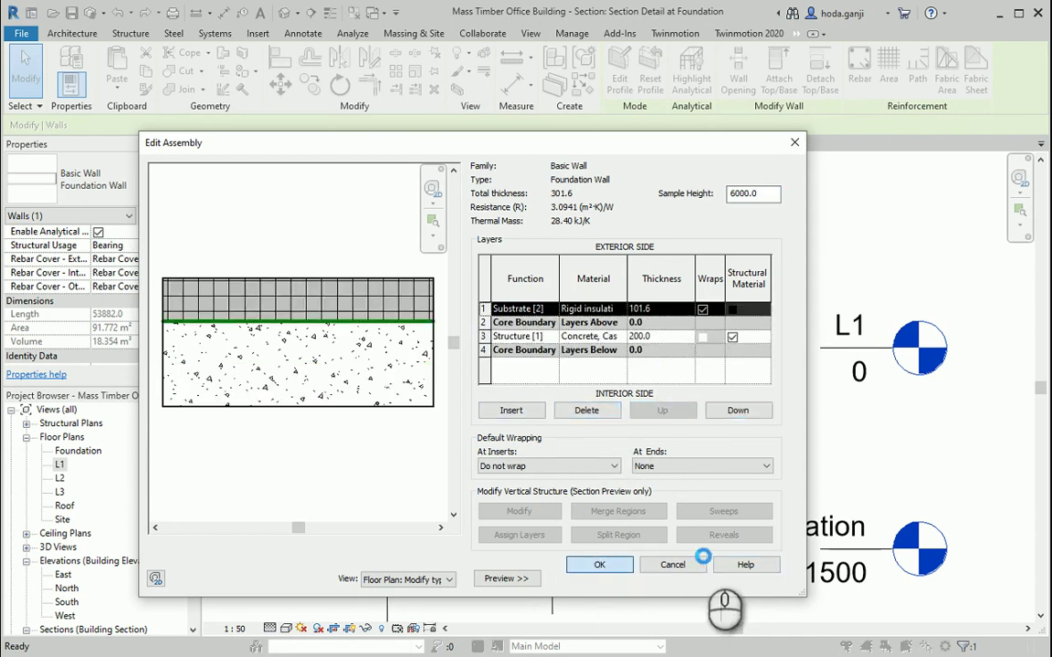
click(752, 577)
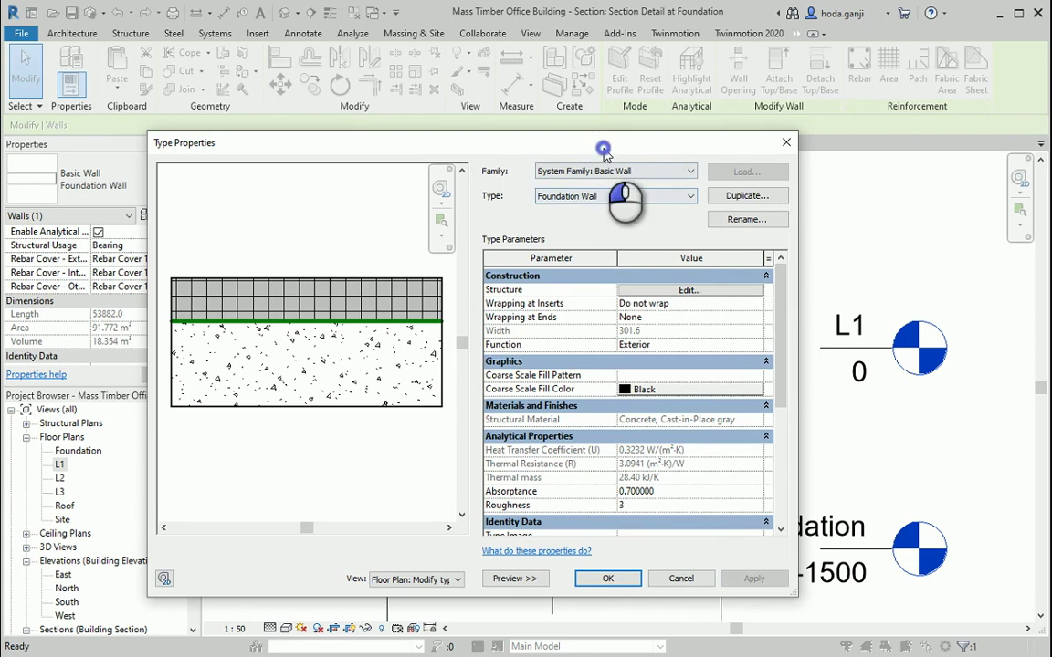
Compare the insulated foundation wall with the reference PDF and accept its type properties
drag(585, 139, 179, 142)
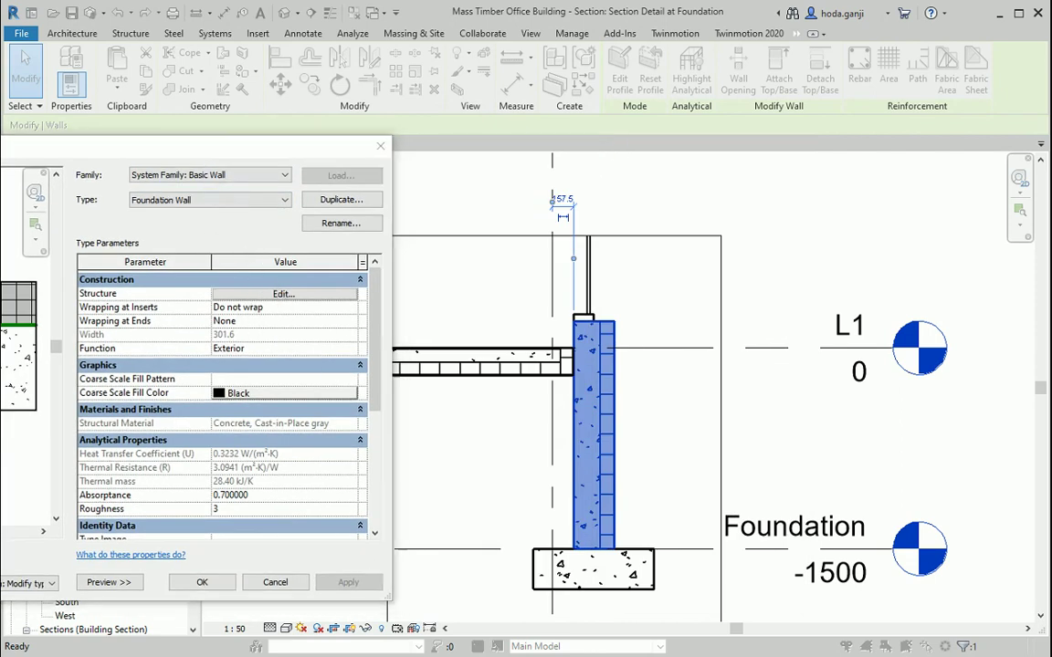
key(alt+Tab)
key(alt+Tab)
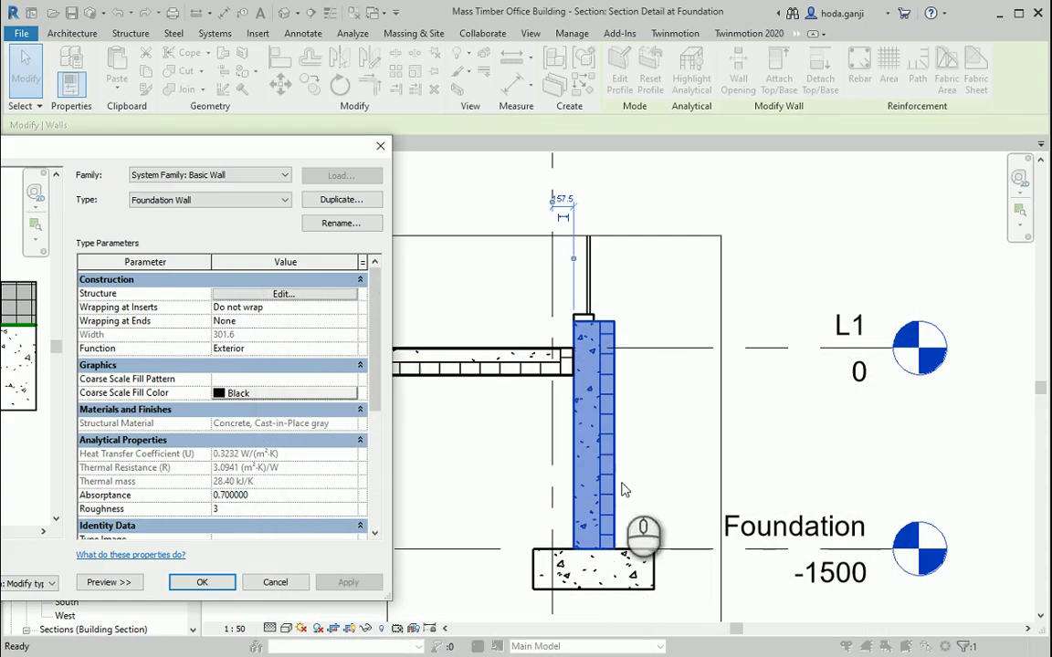
click(202, 582)
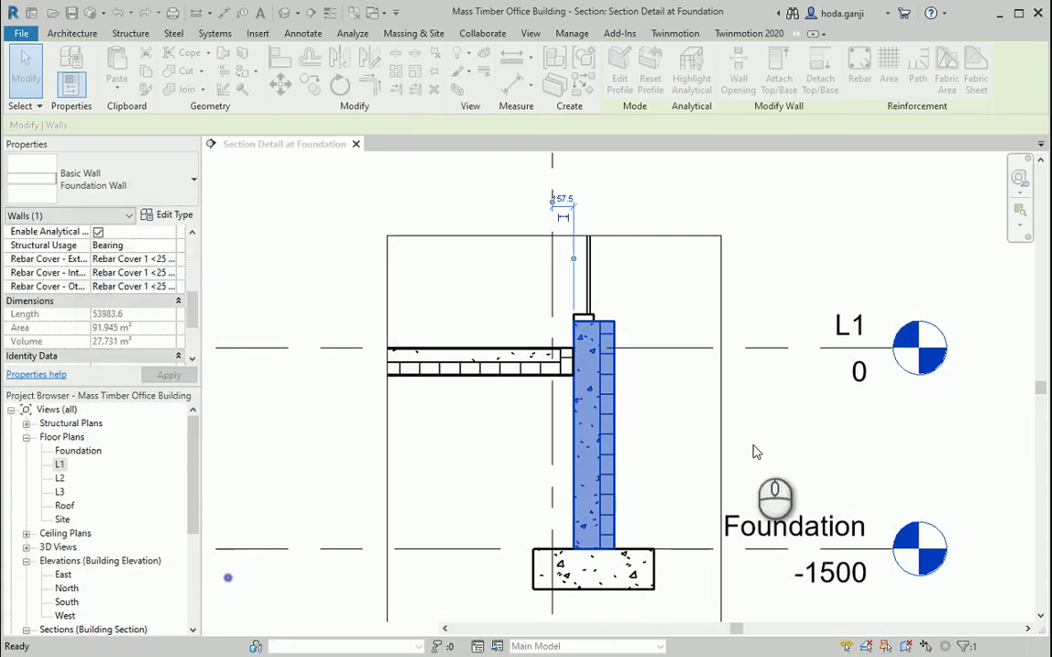
click(751, 451)
scroll(460, 514, up, 1)
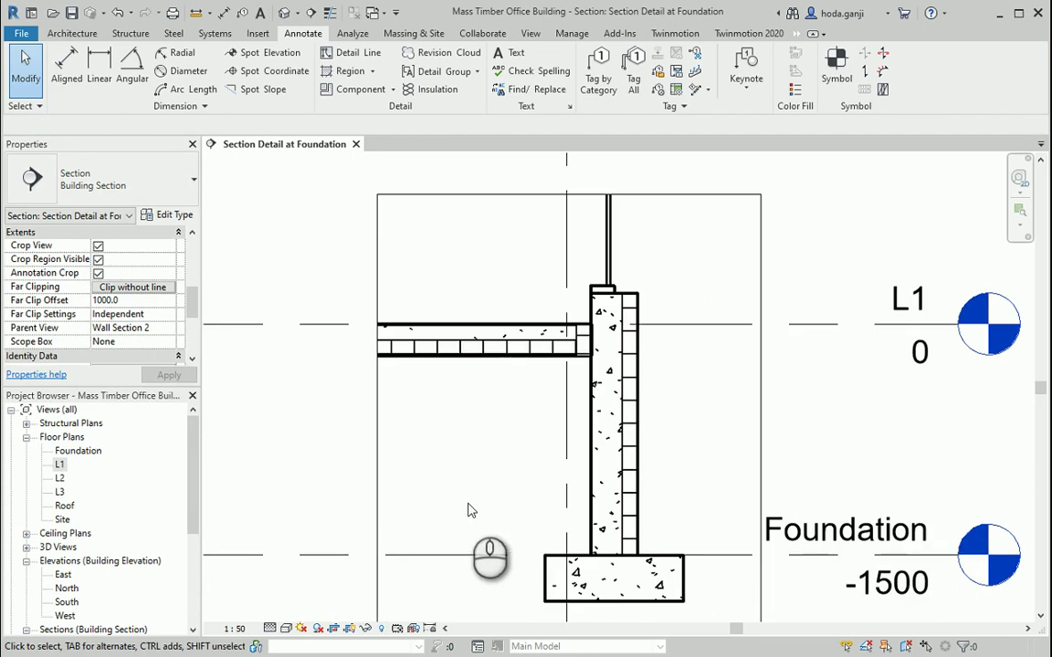
Recheck the foundation detail in the reference PDF and widen the section's crop region outward on the exterior side of the wall
key(alt+Tab)
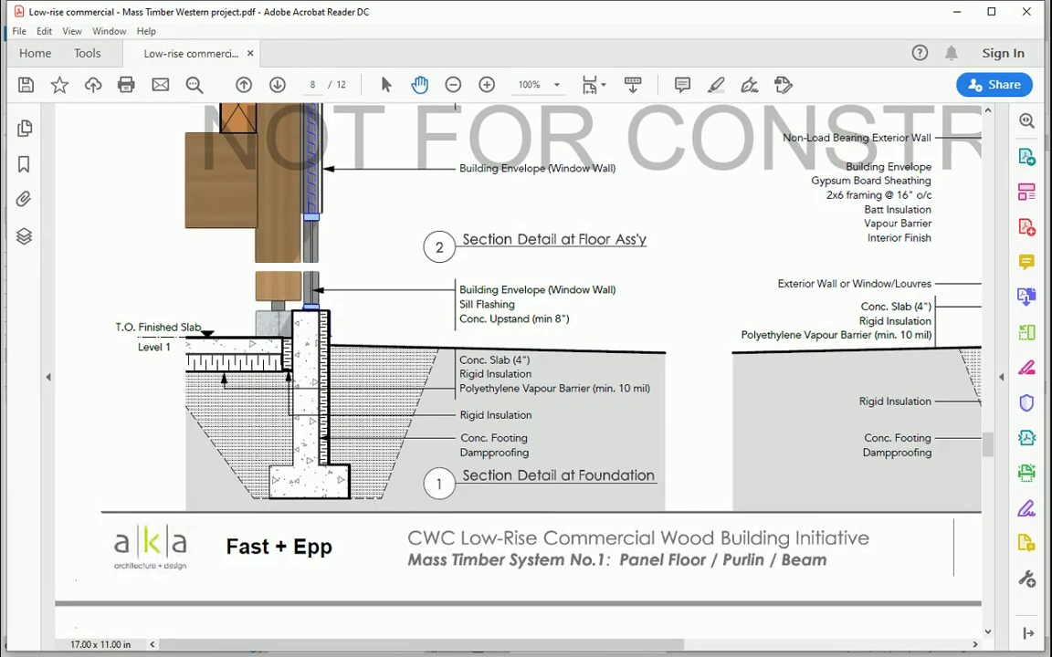
key(alt+Tab)
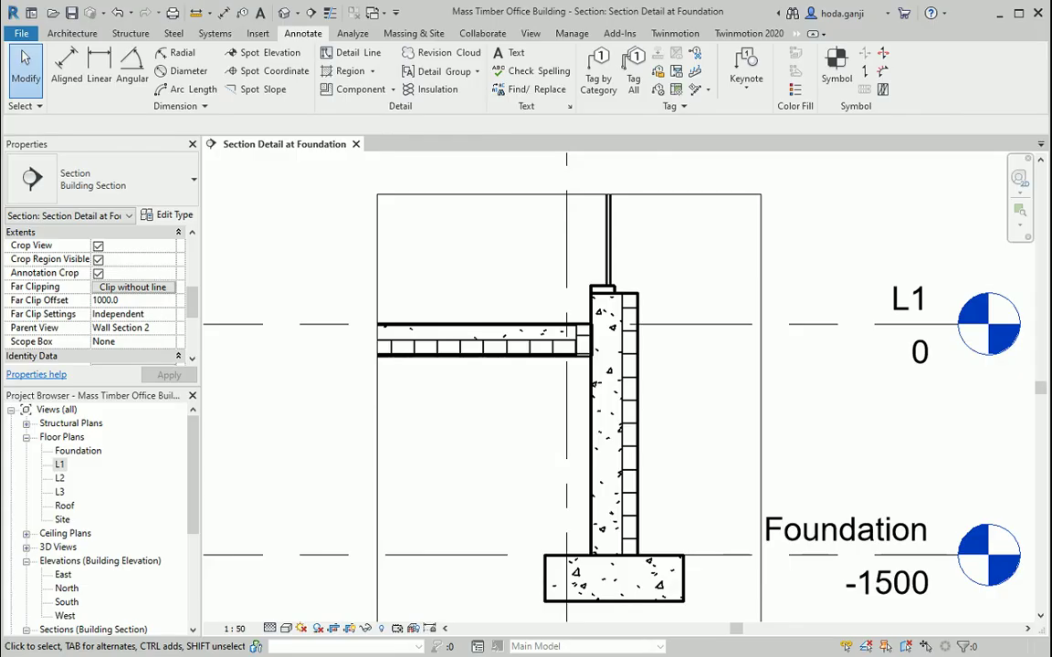
key(alt+Tab)
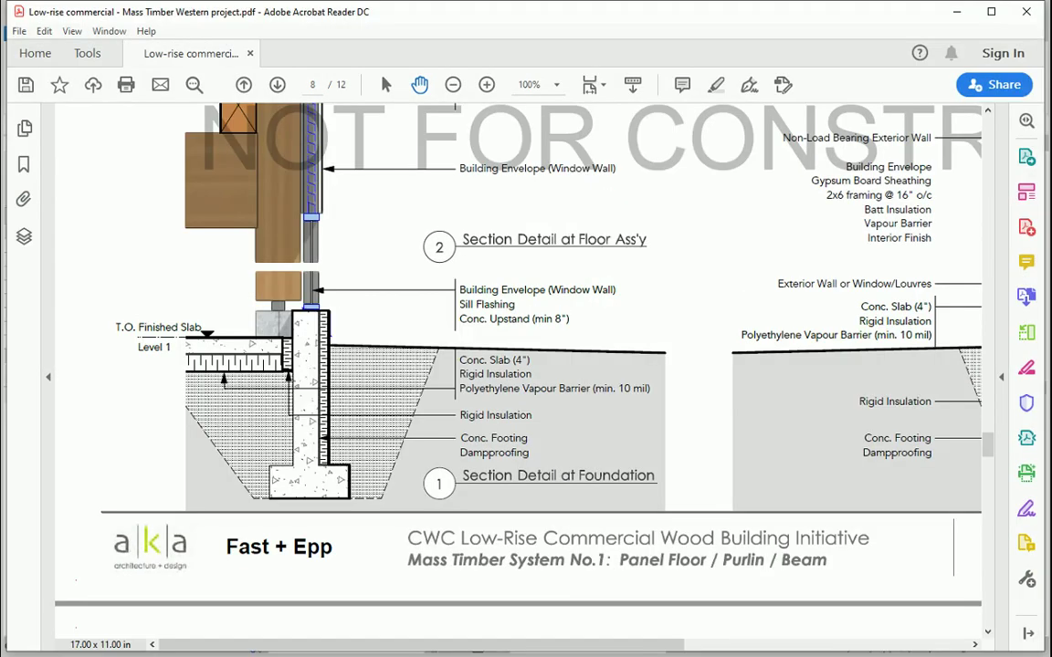
key(alt+Tab)
scroll(593, 429, down, 5)
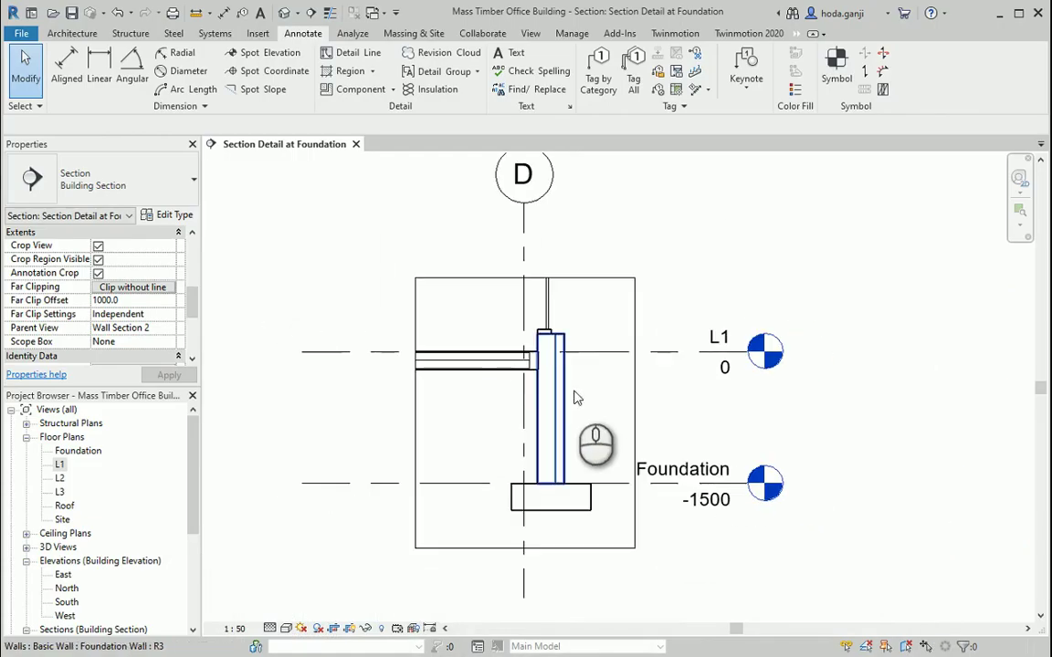
click(626, 410)
drag(625, 404, 826, 423)
click(838, 584)
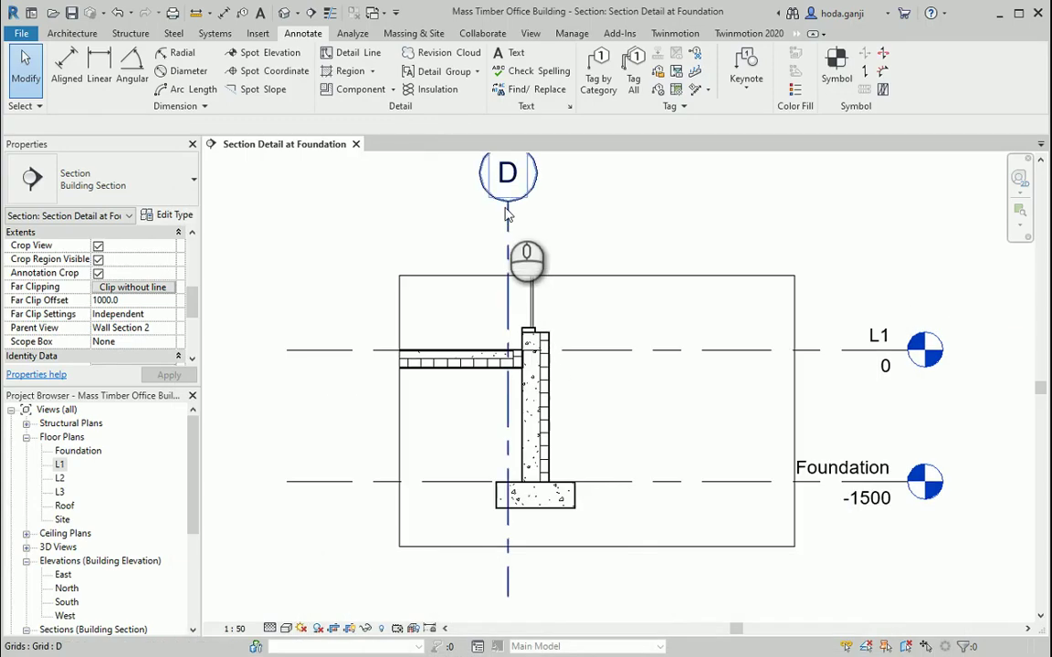
Tag the Storefront curtain wall above the foundation wall by category with an attached-end leader, and select the placed tag
click(600, 83)
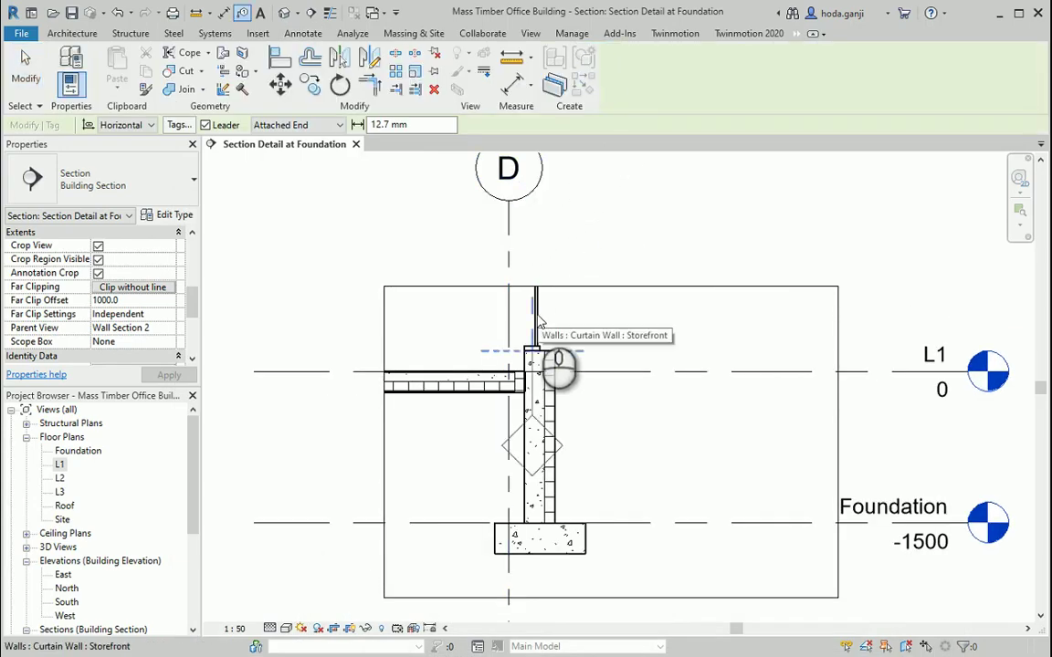
key(Tab)
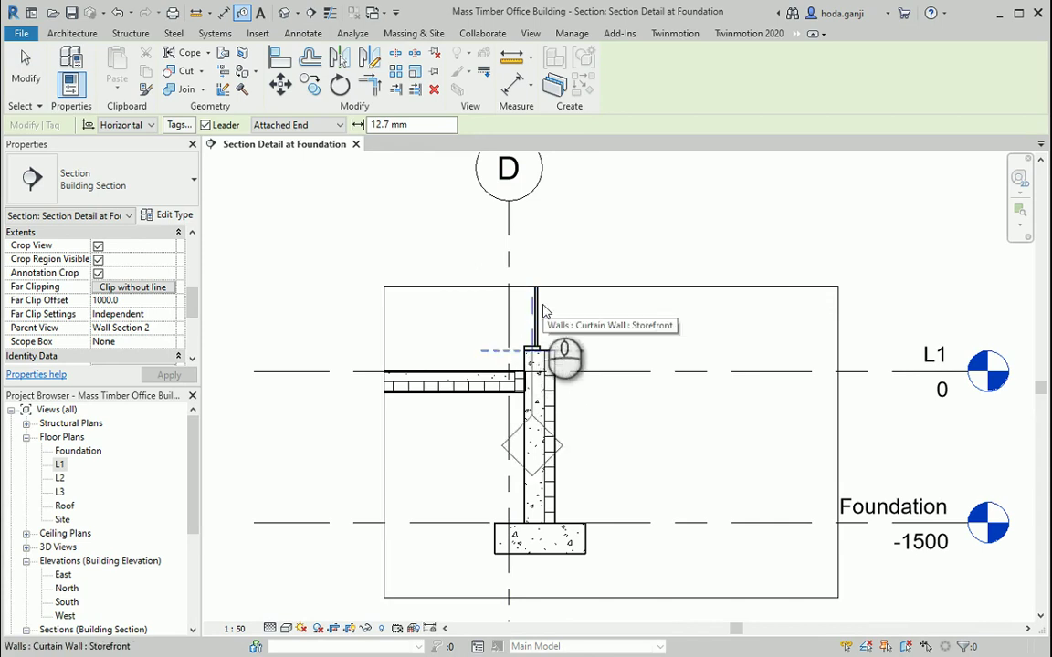
key(Tab)
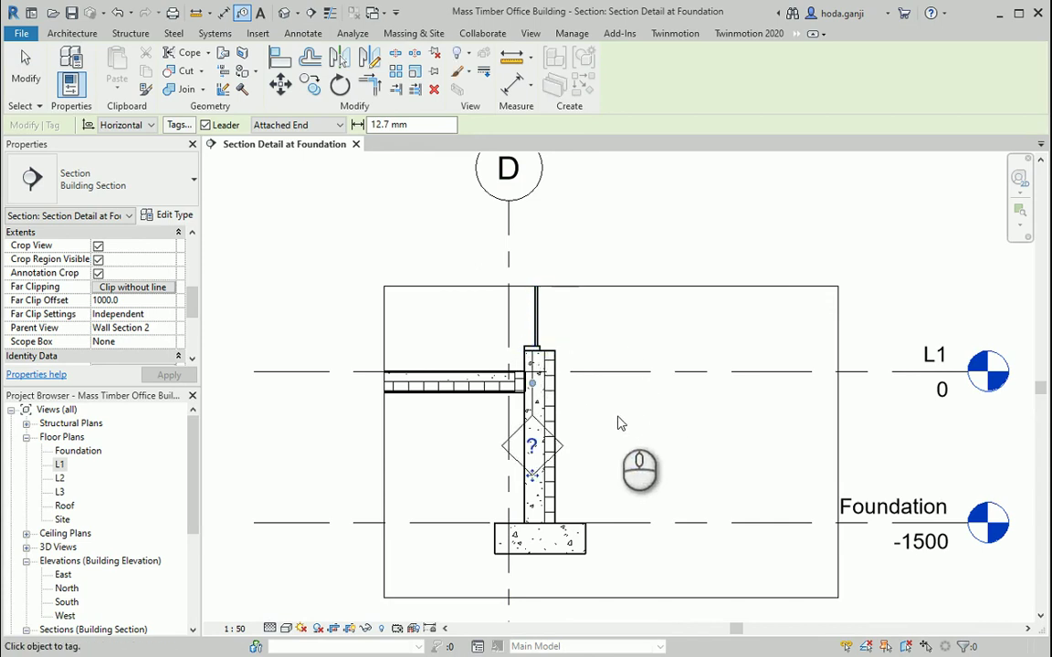
key(Escape)
click(548, 467)
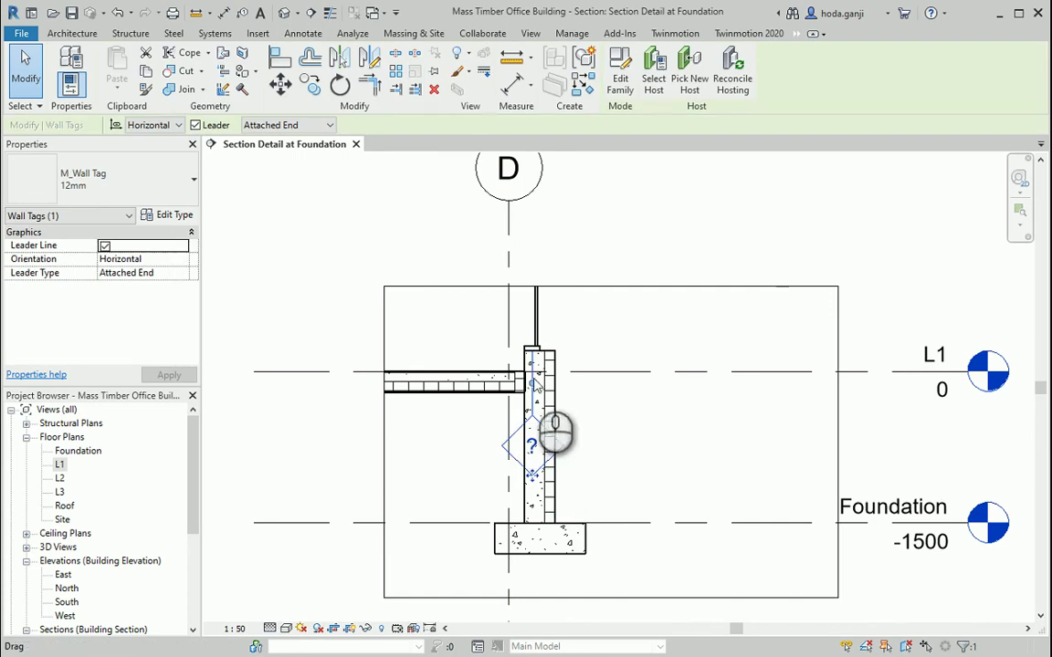
Move the wall tag out to the exterior side of the wall and adjust its leader elbow for a horizontal run into the tag
drag(545, 436, 630, 324)
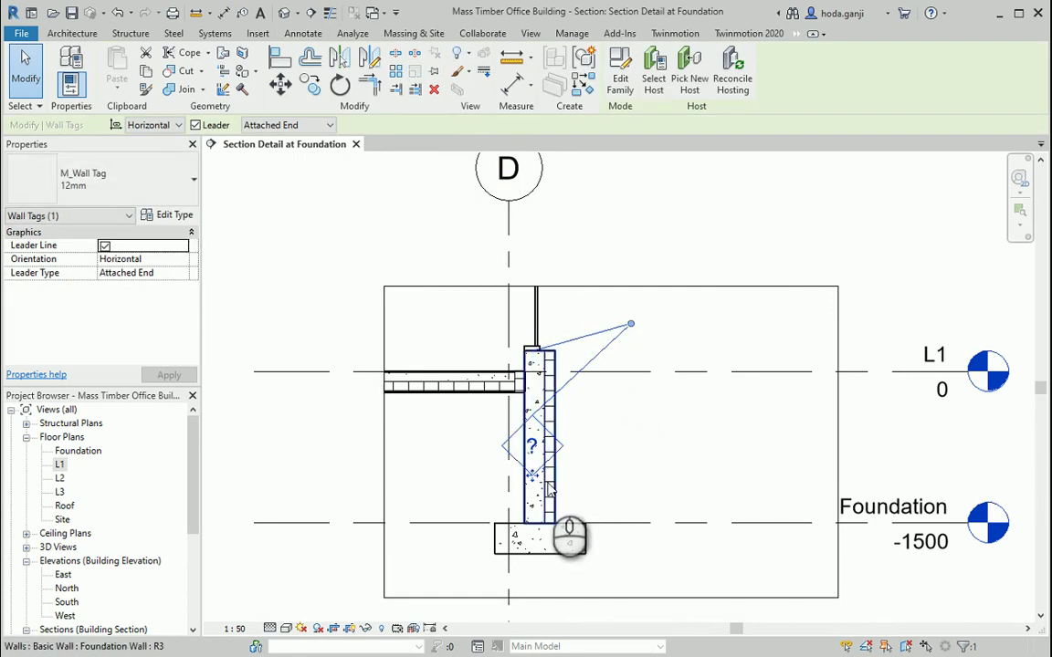
drag(539, 471, 747, 338)
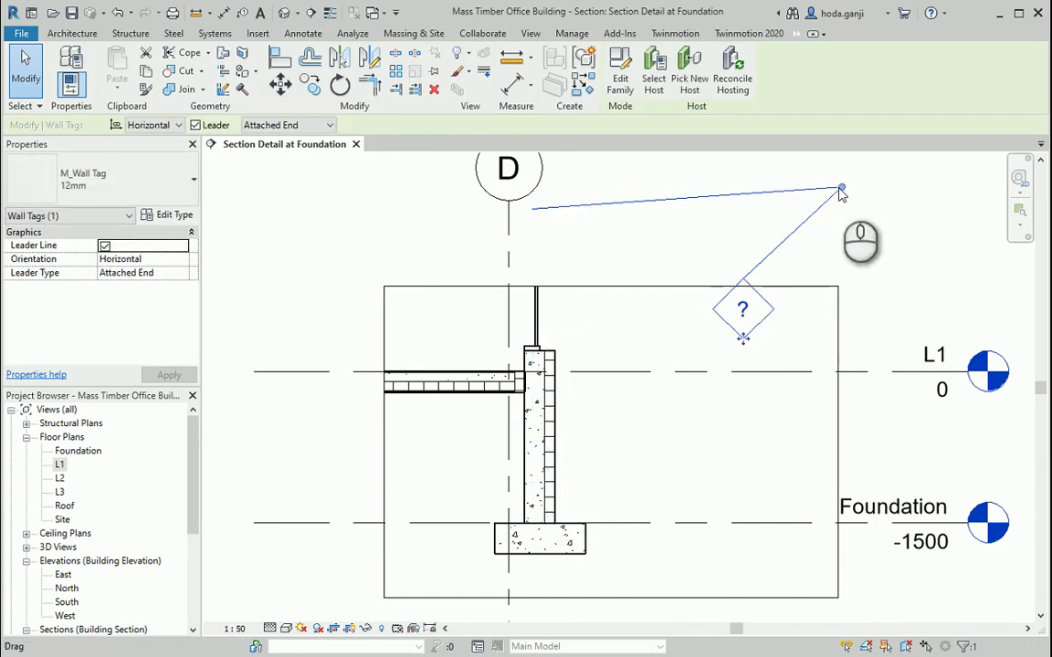
drag(841, 188, 615, 310)
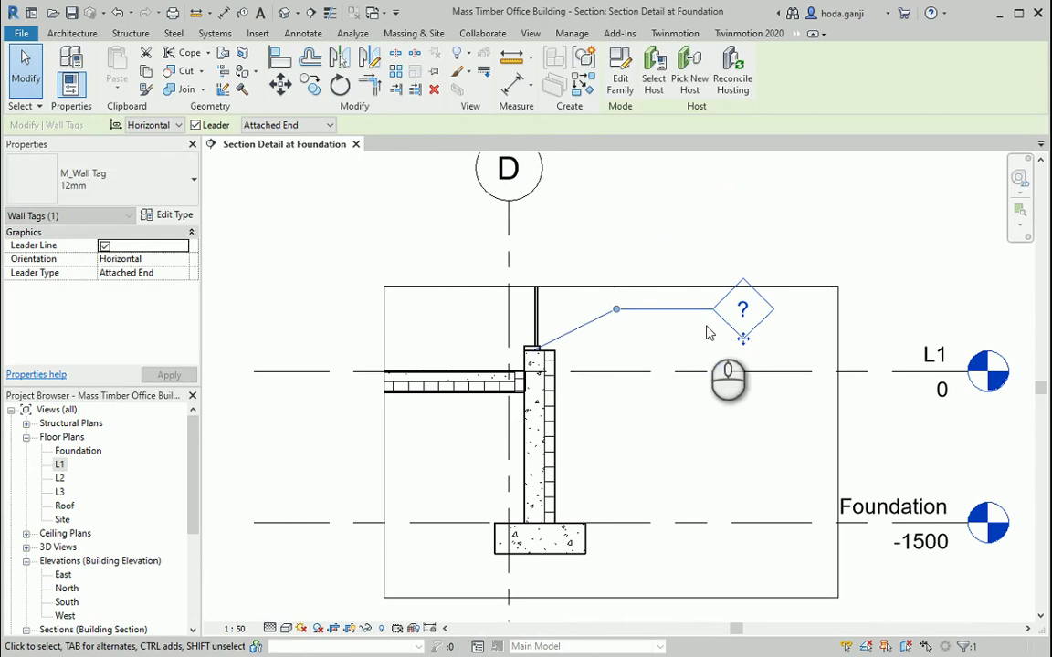
click(616, 310)
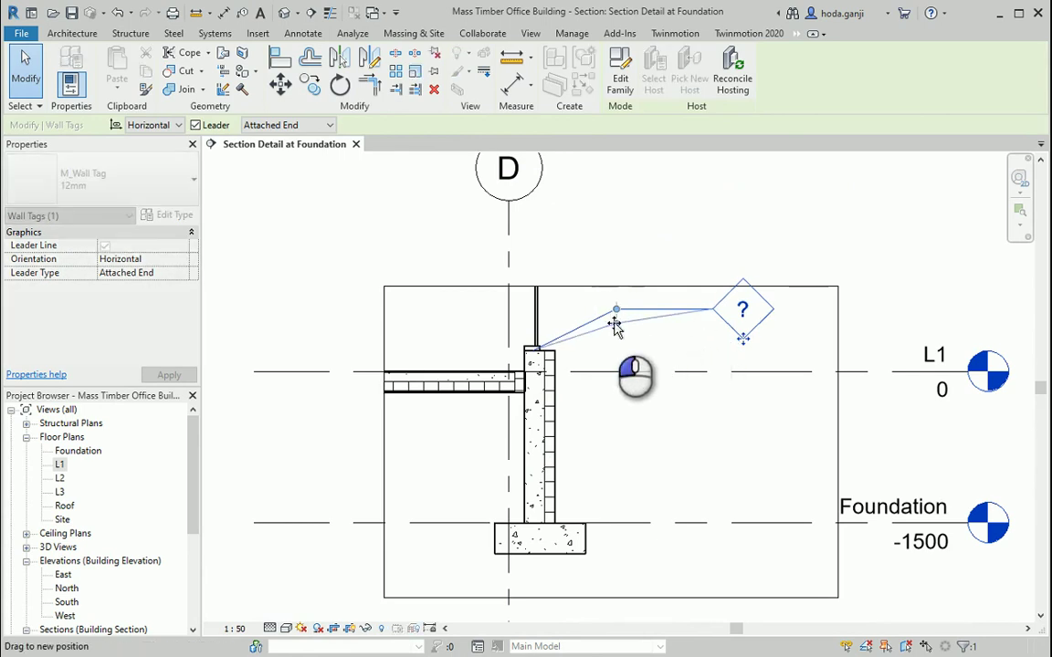
drag(747, 340, 742, 354)
click(616, 328)
click(624, 390)
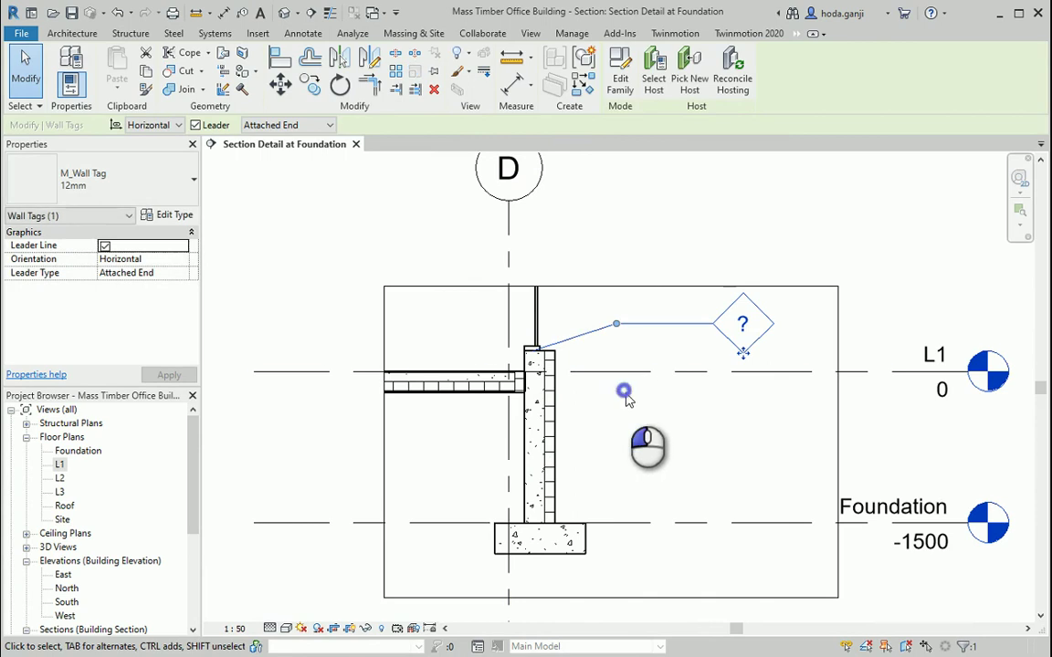
Open the Storefront curtain wall's type properties at Type Mark and copy "Building Envelope (Window Wall)" from the reference PDF's foundation detail
click(541, 320)
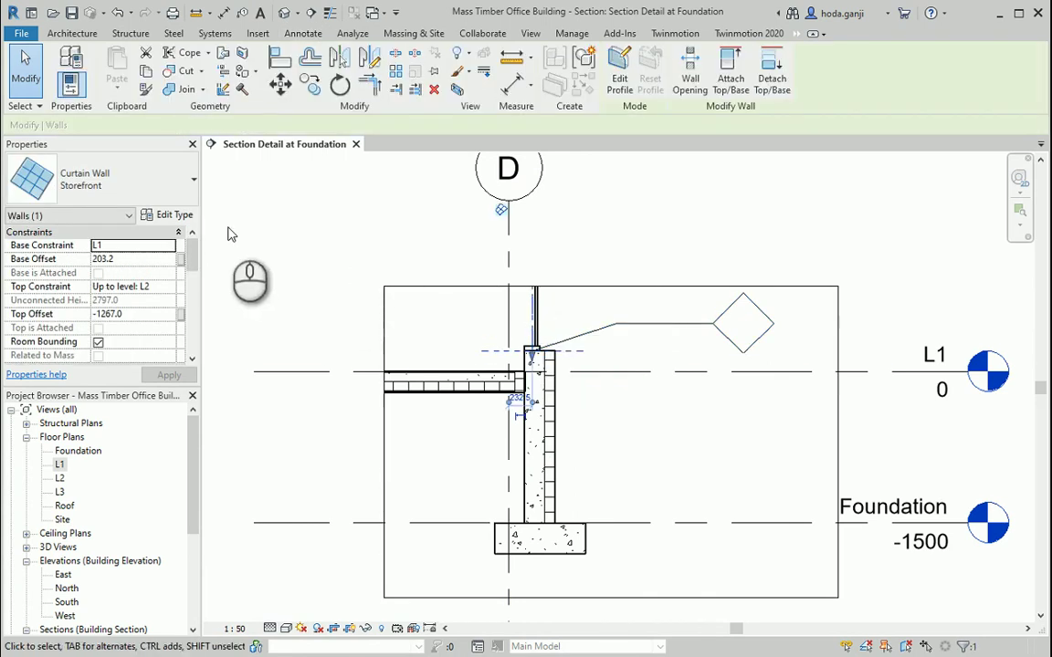
click(174, 215)
scroll(418, 296, down, 5)
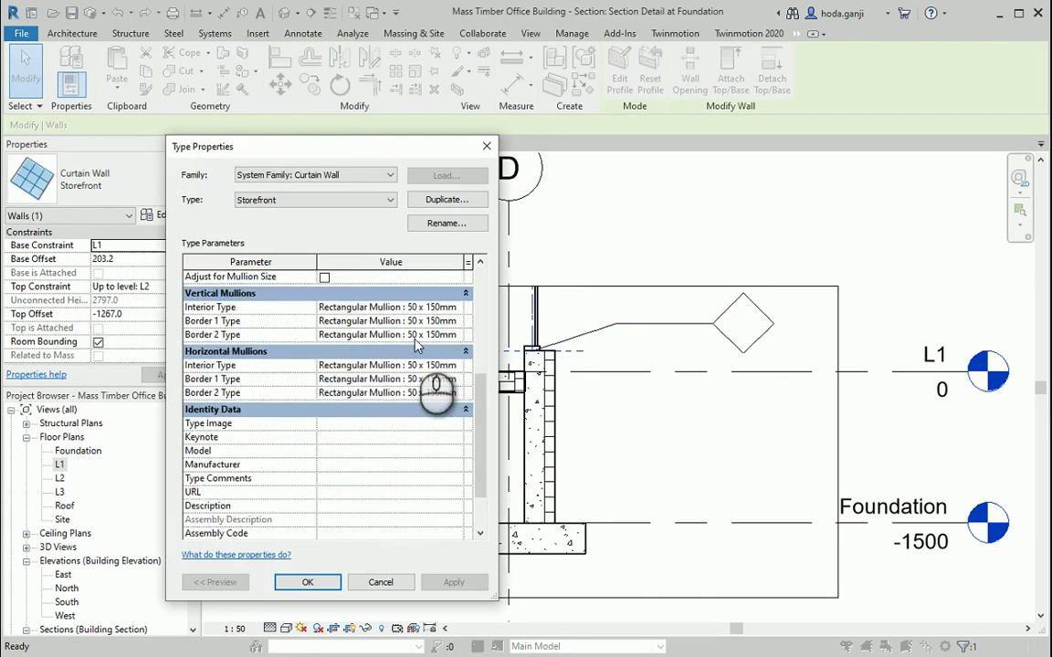
click(345, 490)
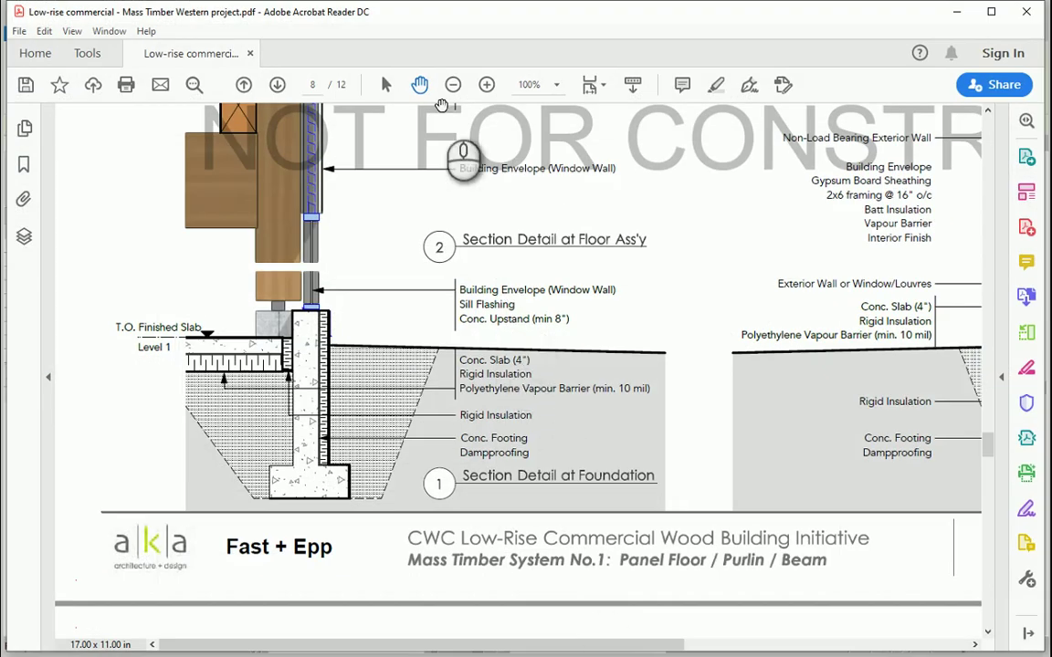
click(385, 84)
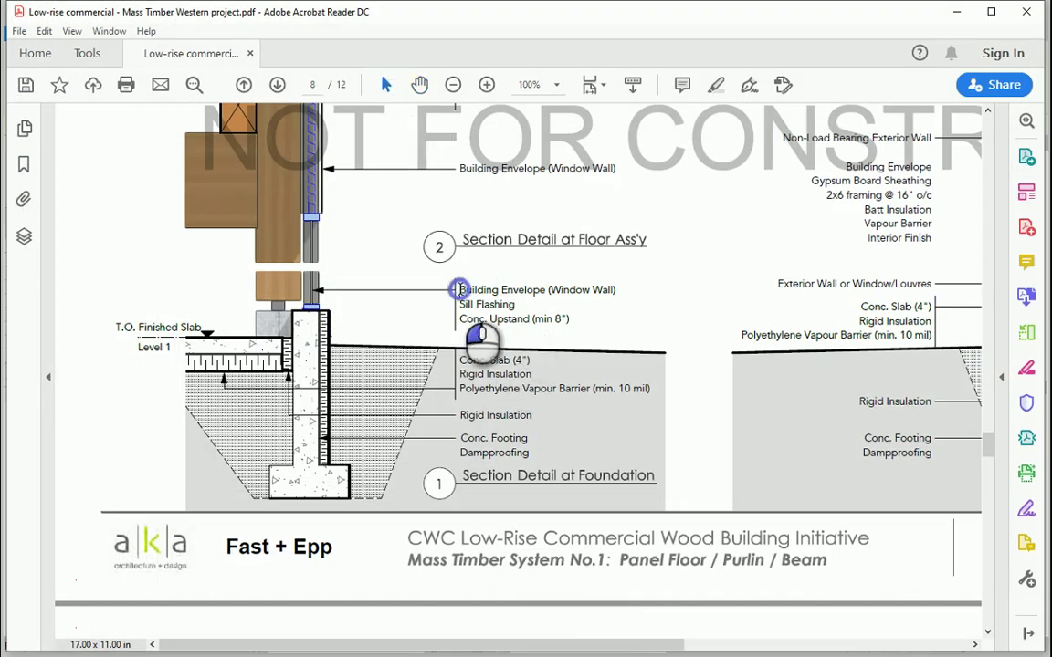
drag(459, 289, 629, 291)
key(ctrl+c)
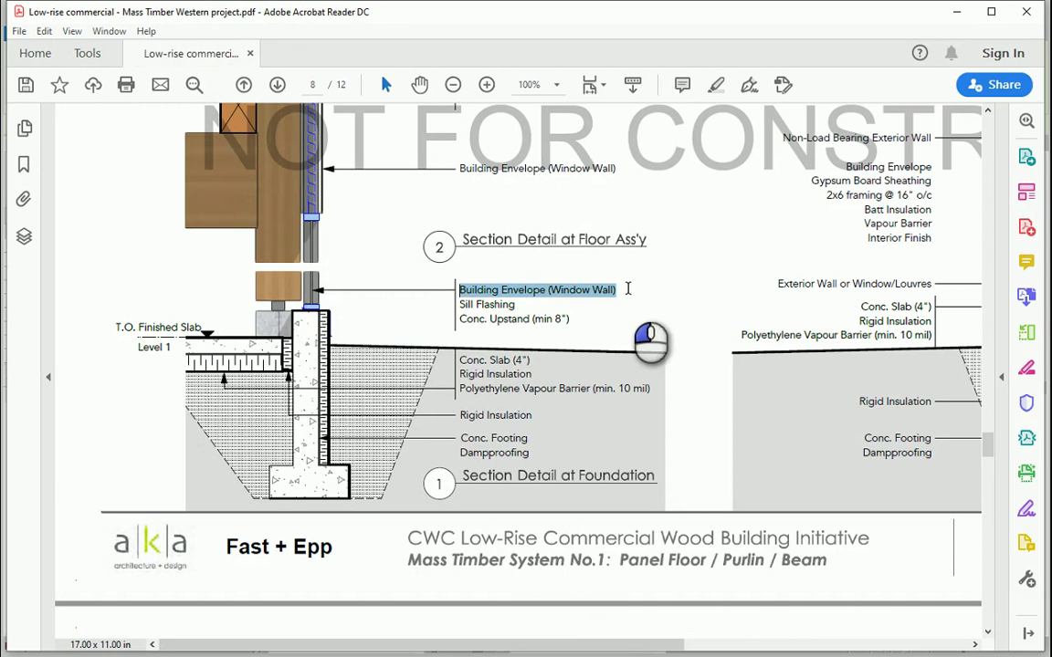
click(652, 337)
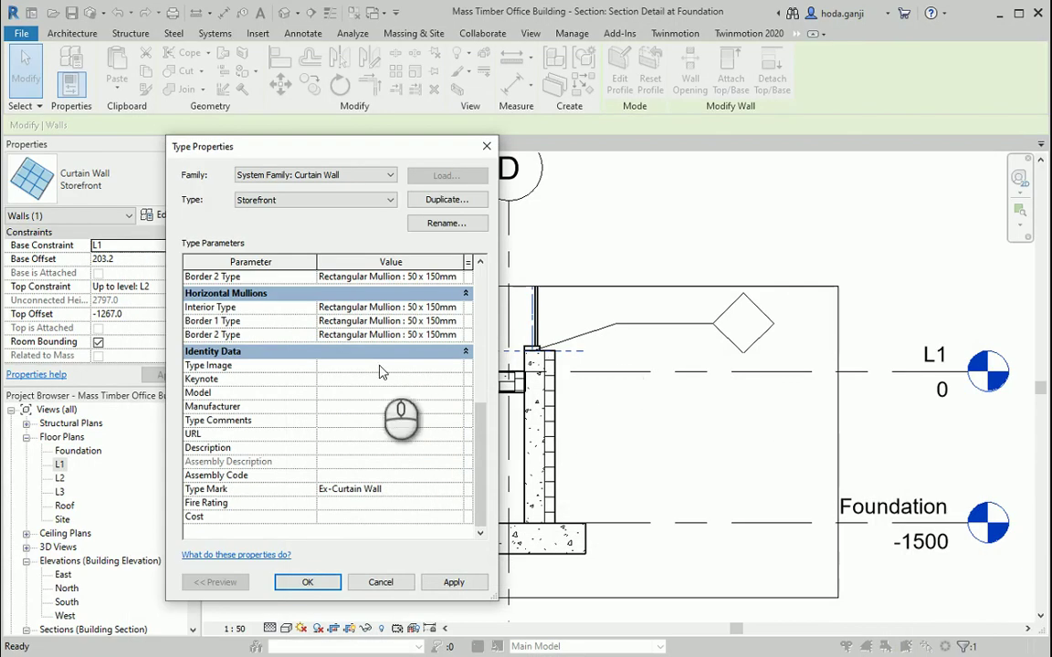
Set the Storefront Type Mark to "Building Envelope (Window Wall)", apply it, and switch the wall tag to the 8mm type
click(361, 491)
key(ctrl+v)
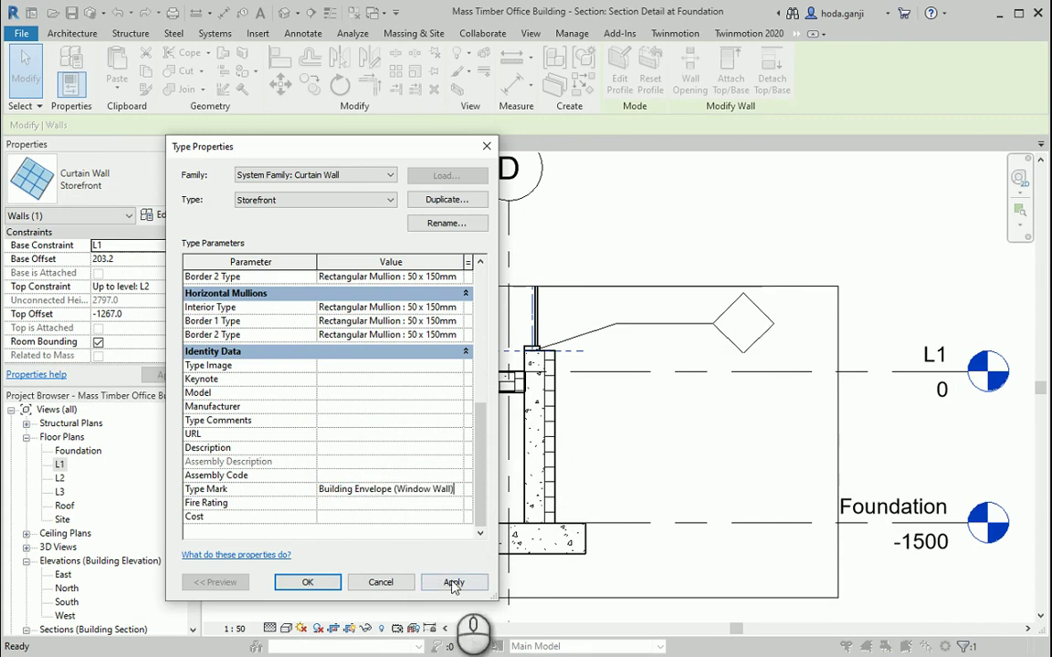
click(447, 582)
click(328, 582)
click(710, 418)
scroll(605, 418, down, 2)
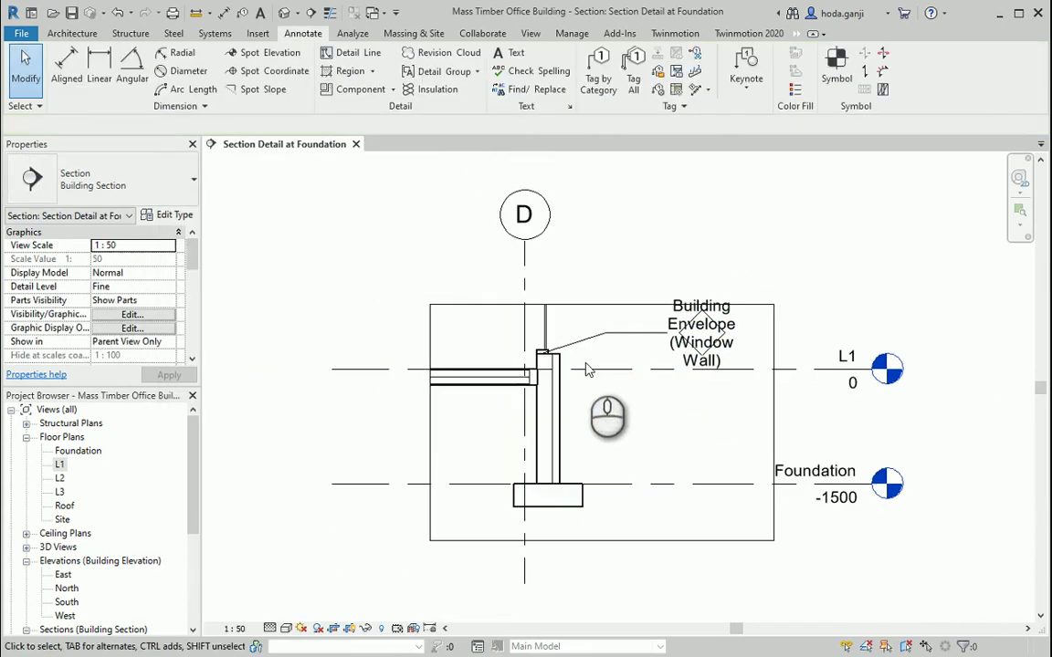
click(696, 333)
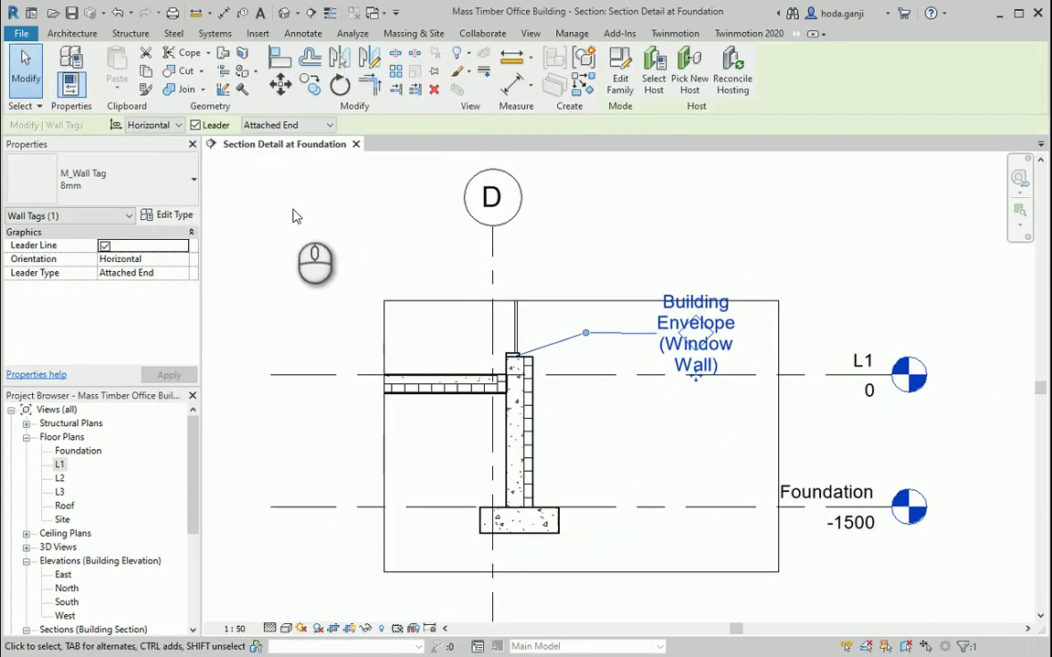
Try a 1:25 view scale for the foundation section and undo it
click(235, 628)
click(260, 494)
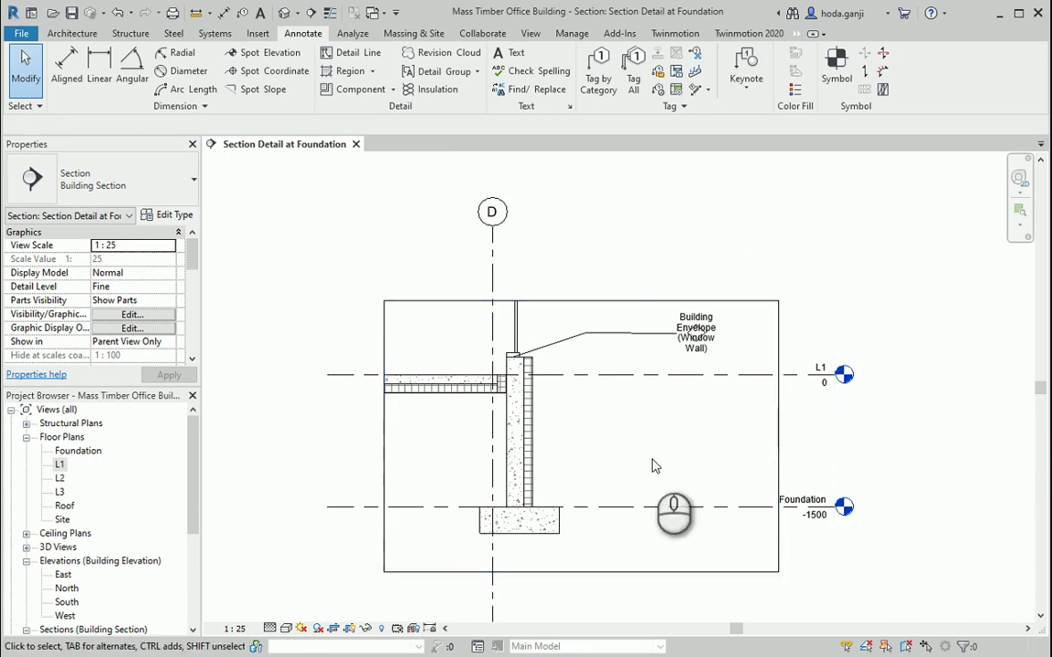
scroll(654, 466, up, 1)
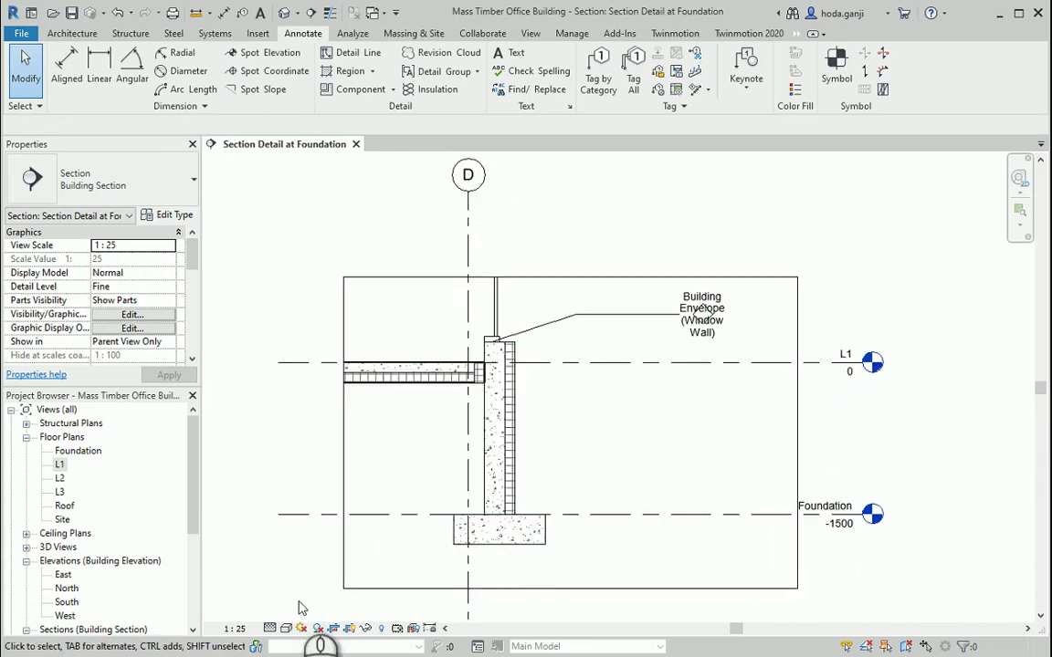
key(ctrl+z)
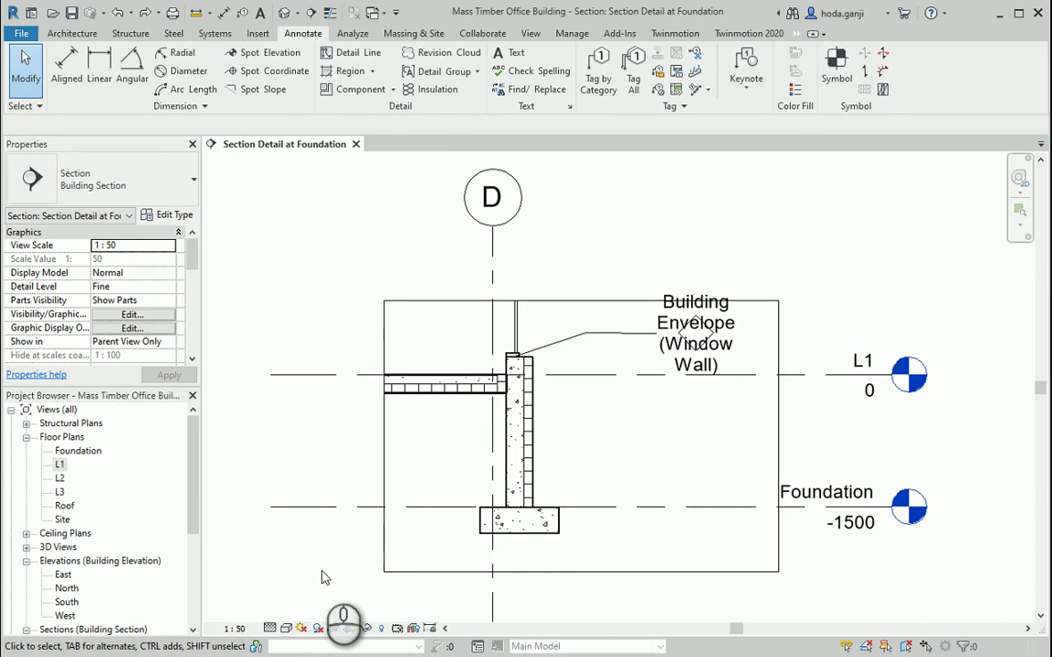
Set the foundation section's view scale to 1:25
click(239, 630)
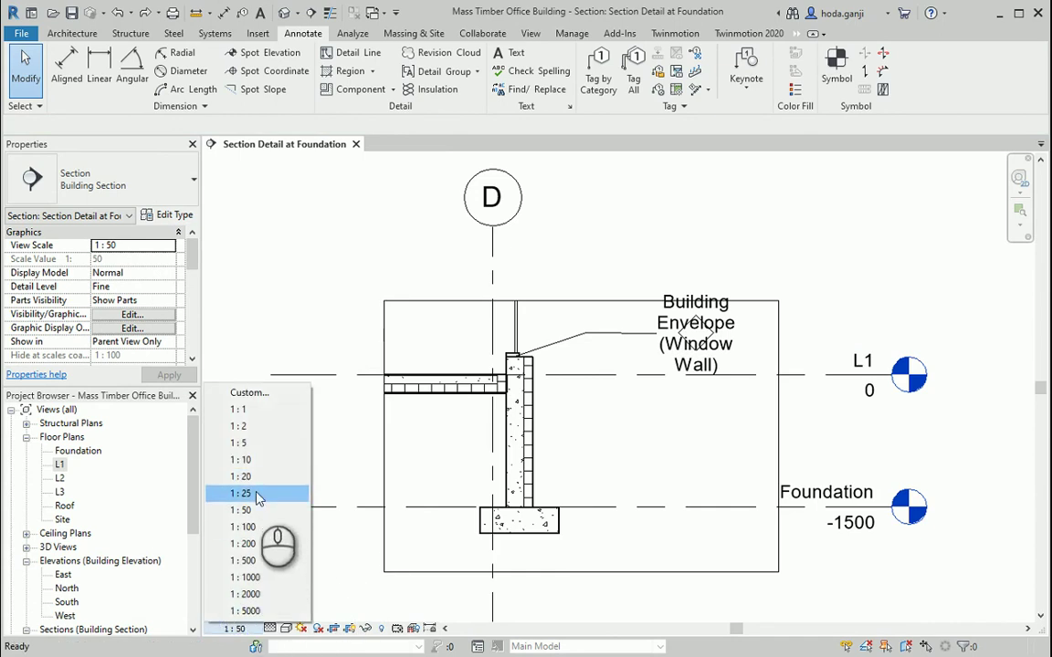
click(254, 494)
scroll(677, 382, up, 2)
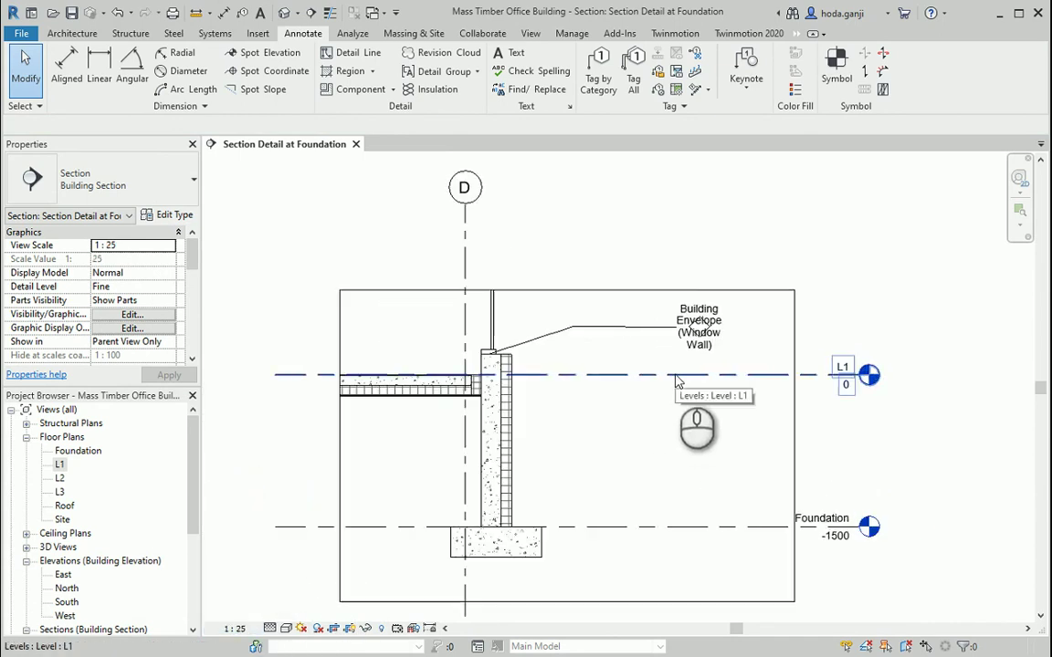
scroll(484, 374, up, 3)
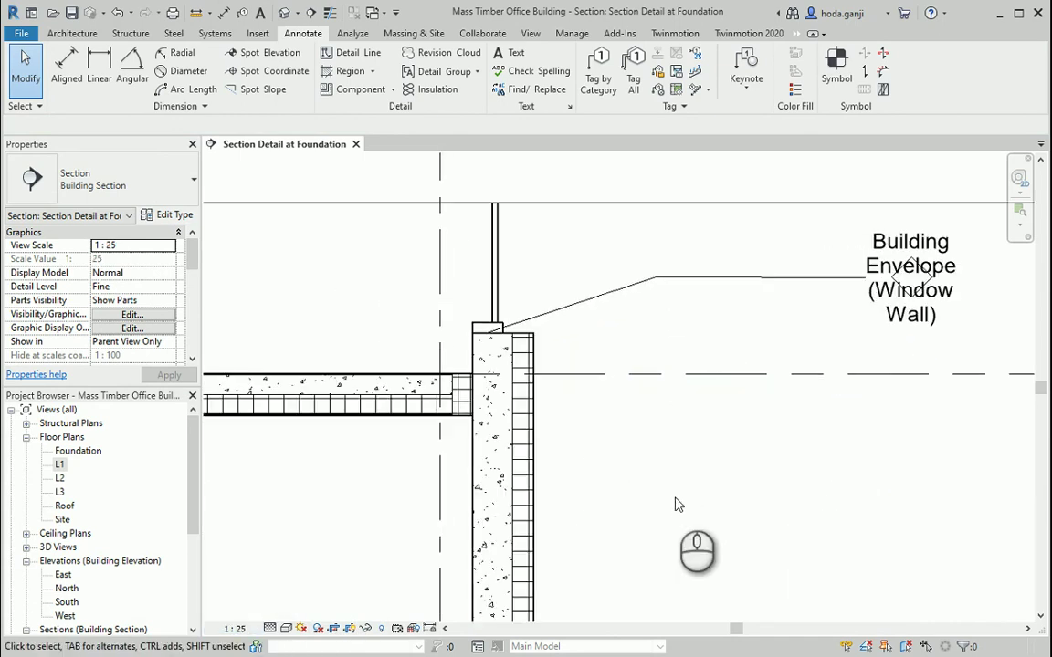
scroll(928, 336, down, 2)
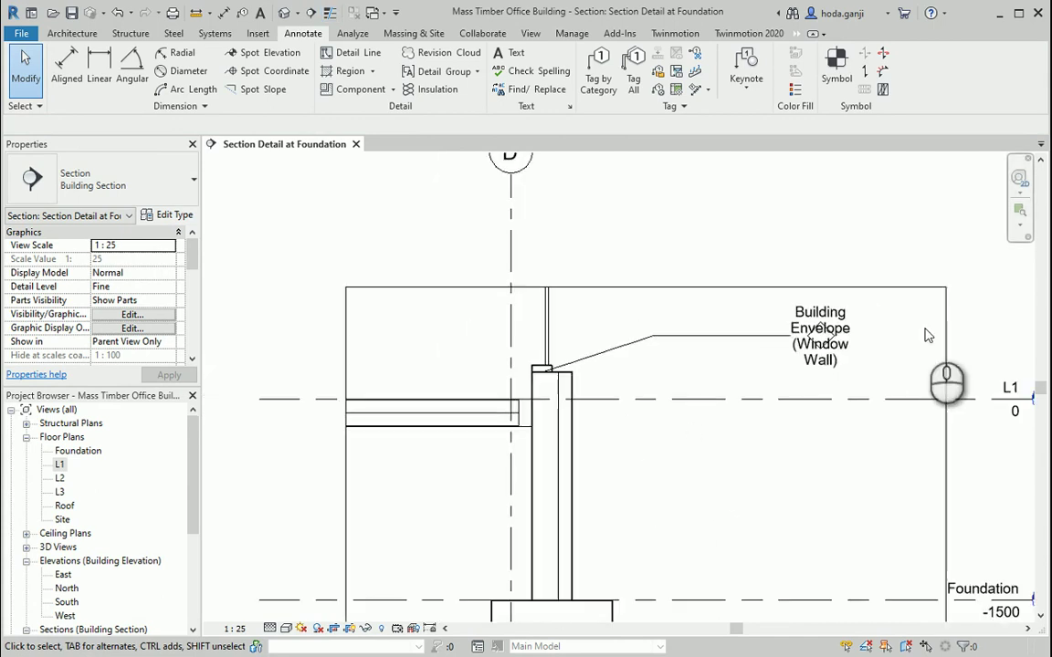
scroll(850, 340, up, 1)
Nudge the Building Envelope (Window Wall) tag upward to level the leader segment between its elbow and the text
click(743, 362)
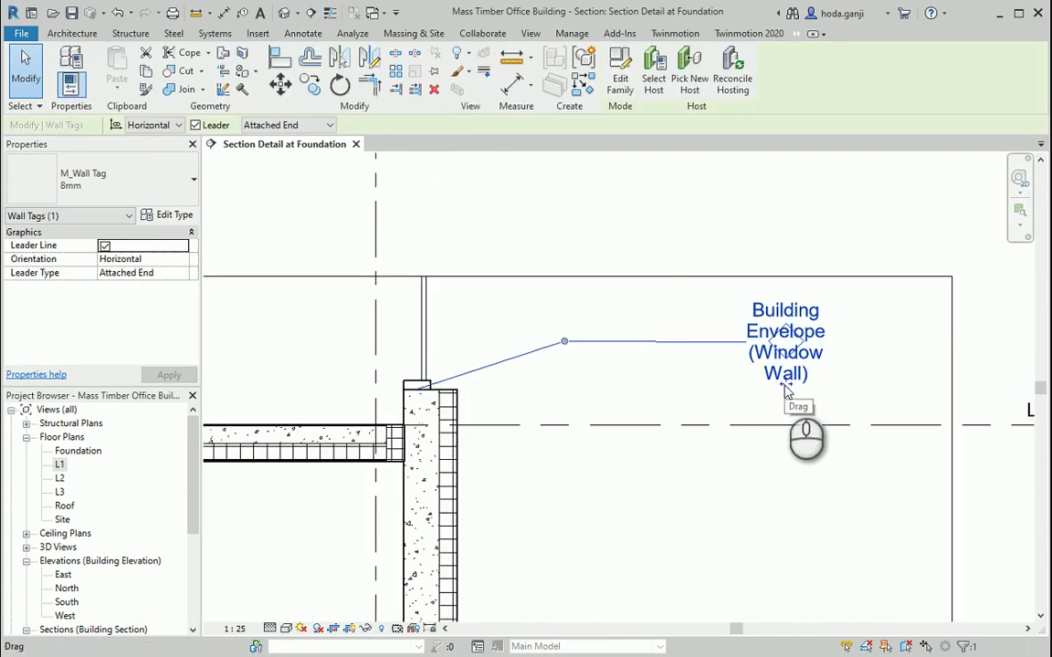
drag(787, 389, 786, 375)
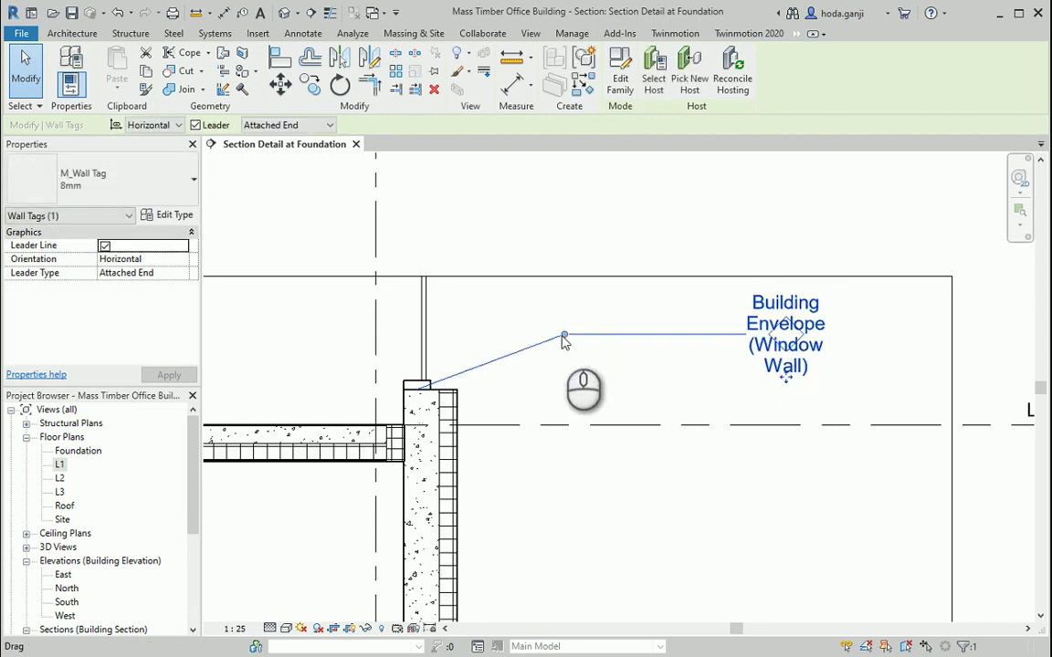
click(564, 337)
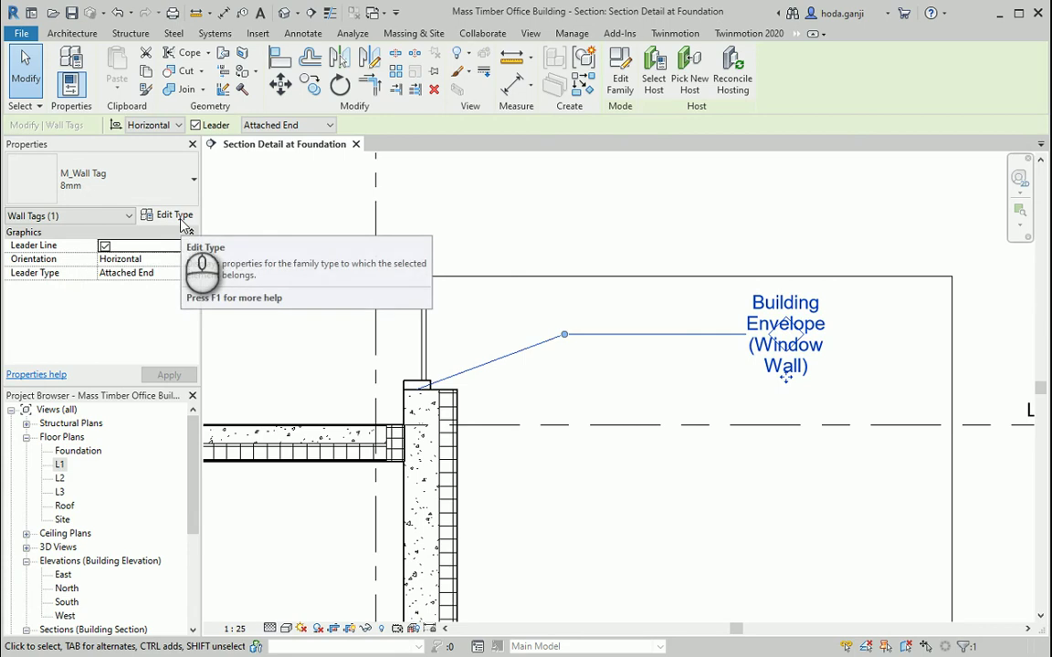
Edit the M_Wall Tag family and lengthen the diamond outline's upper-right side to 17, removing the unsatisfied constraints
click(618, 80)
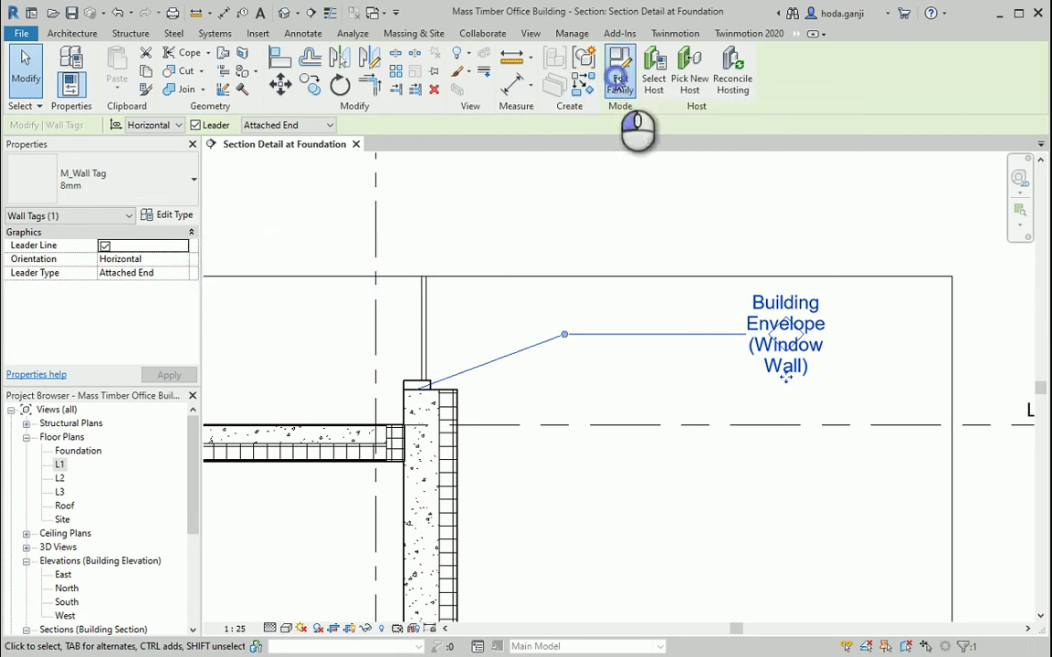
scroll(674, 374, down, 2)
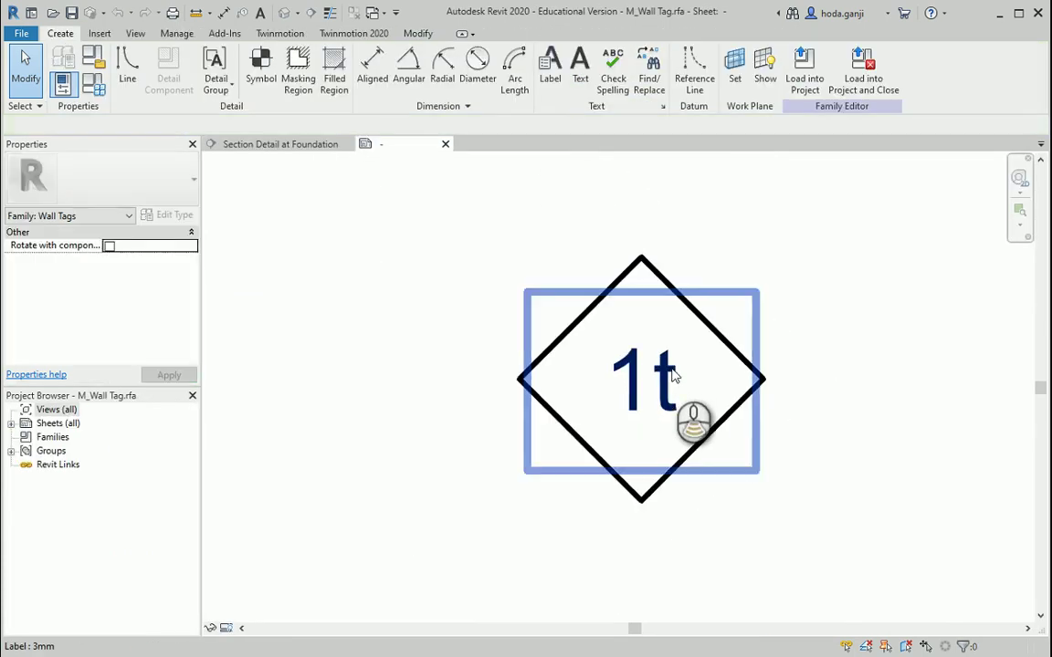
click(548, 370)
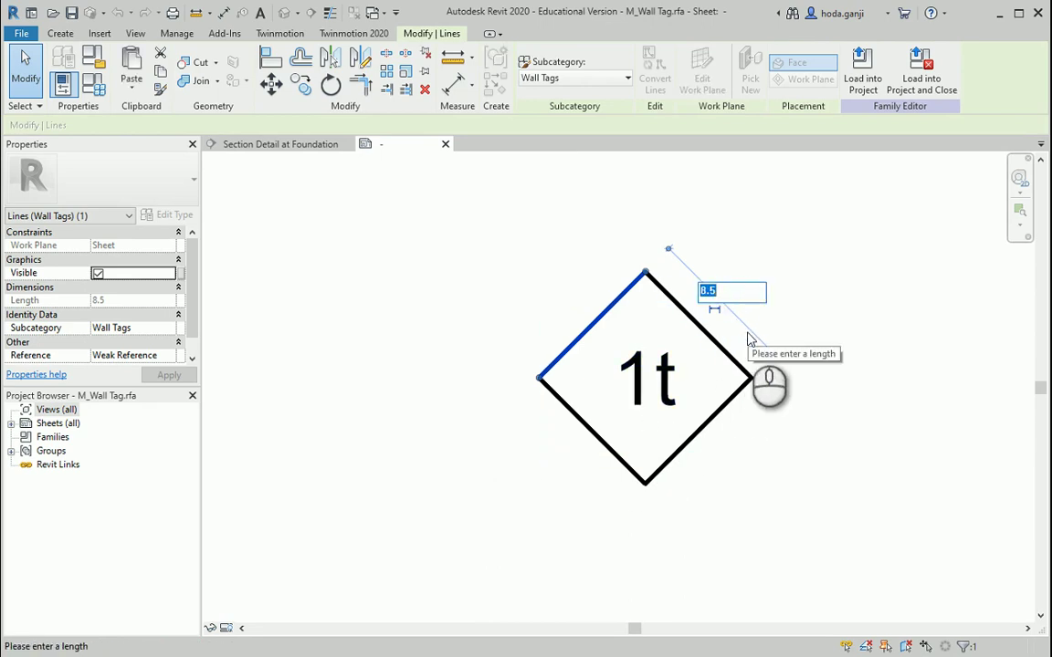
key(Return)
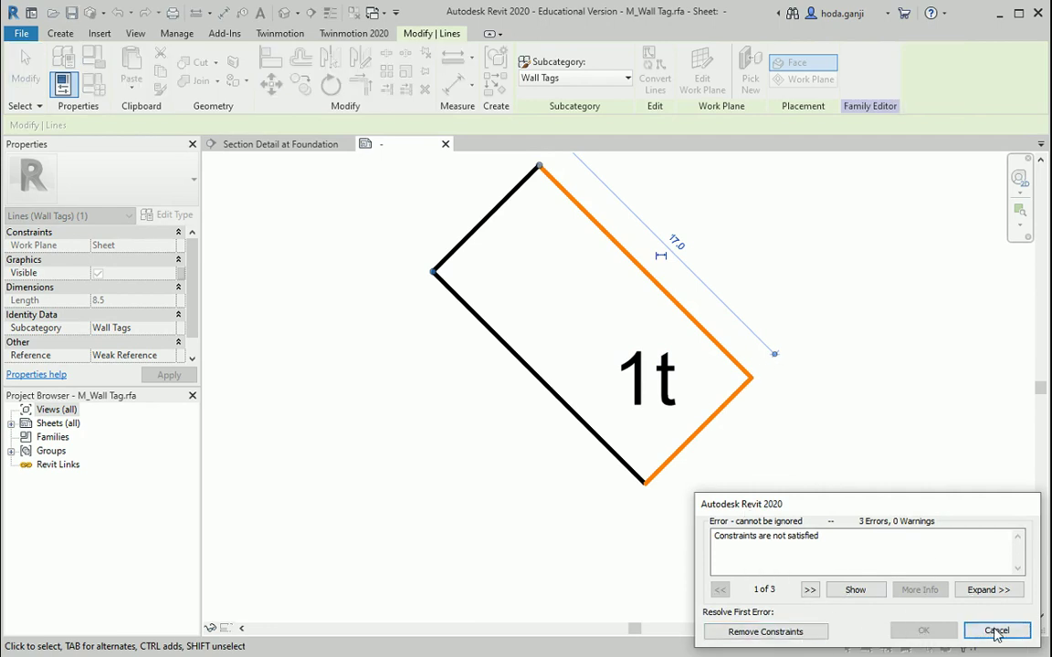
click(764, 633)
click(683, 538)
Move the tag label to the centre of the elongated outline
scroll(680, 512, down, 2)
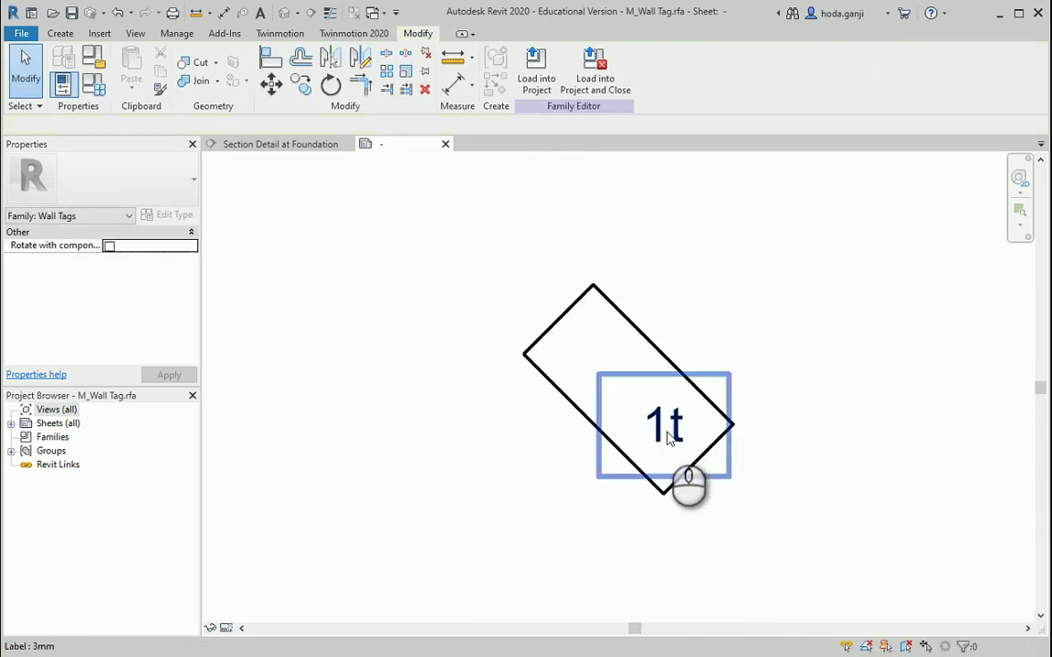
click(666, 429)
drag(652, 383, 610, 343)
Set the tag outline's shorter sides to 17 and move the label to the centre of the resulting diamond
click(682, 479)
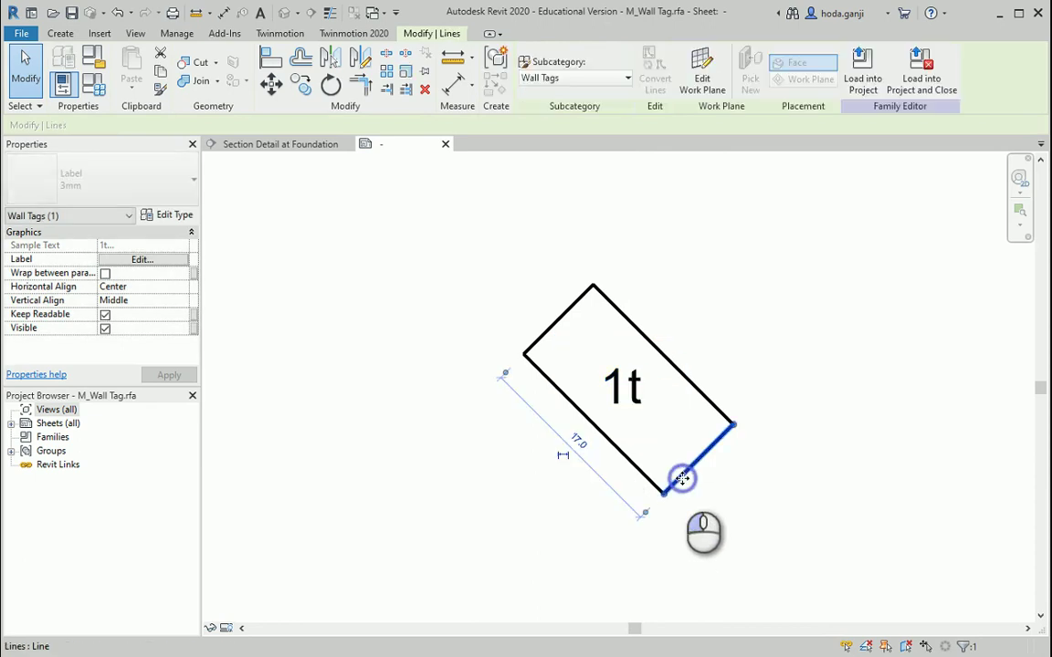
click(646, 489)
click(529, 286)
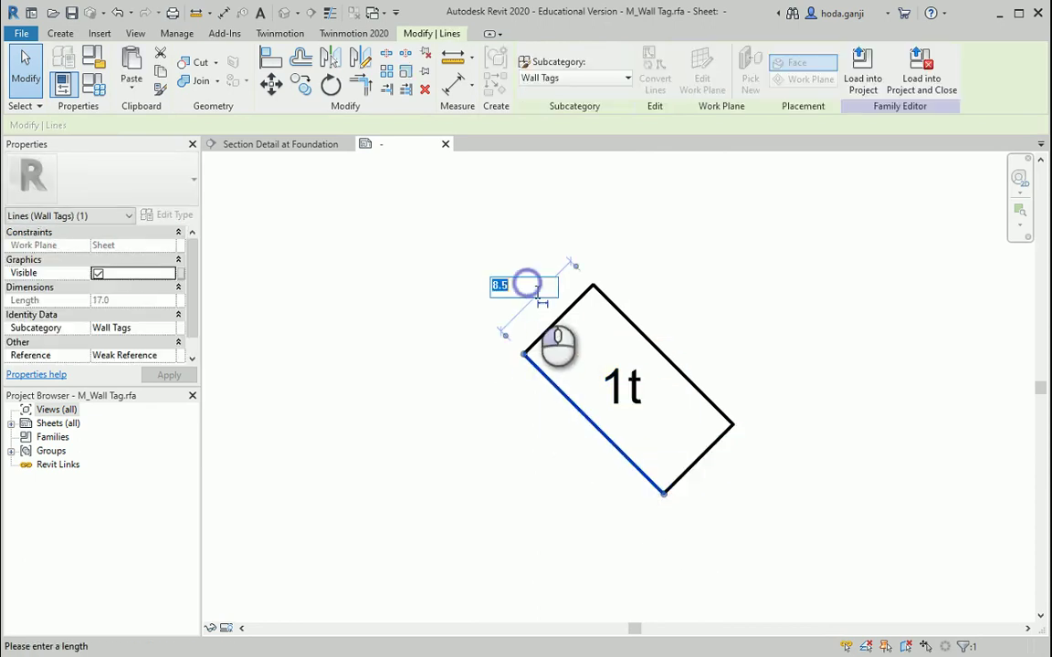
text(17)
key(Return)
key(Escape)
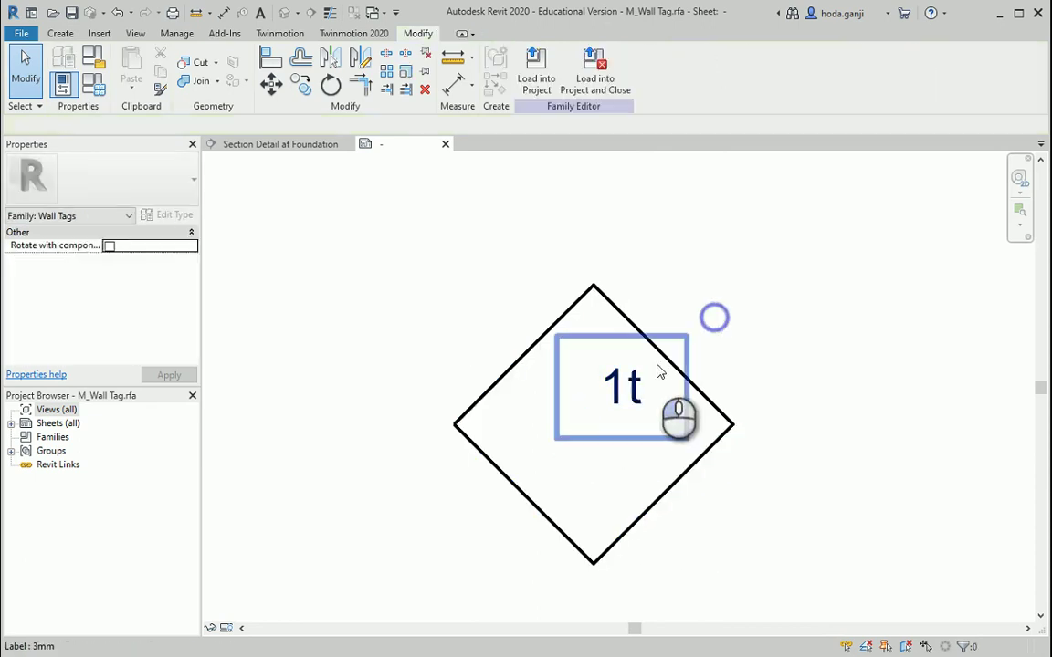
click(620, 411)
drag(620, 411, 585, 479)
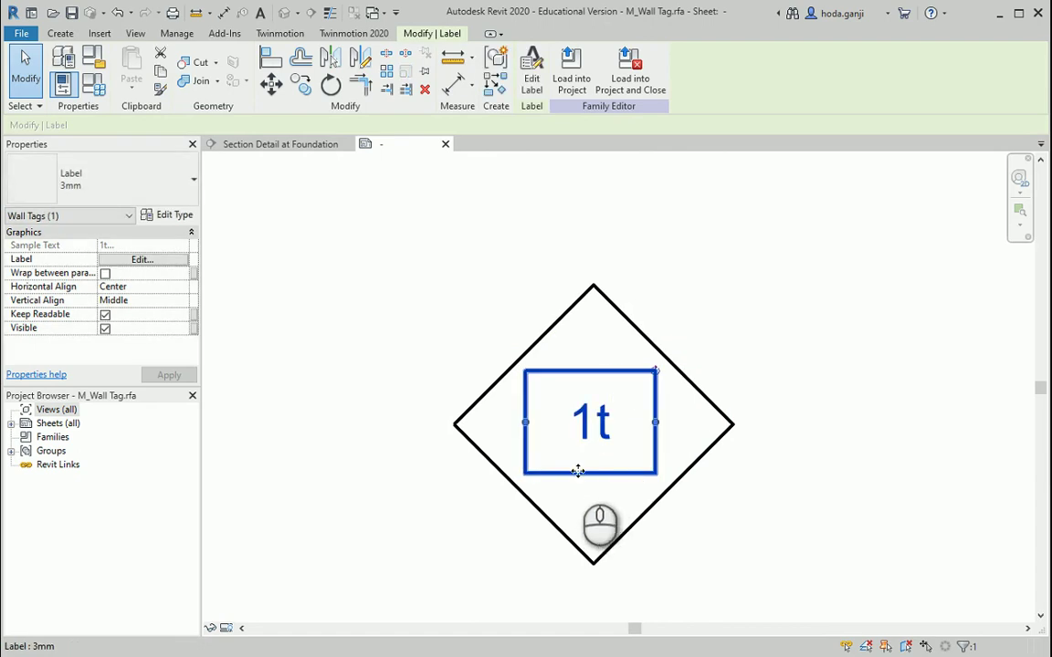
Duplicate the label's type as 1.5mm and set its text size to 1.5 mm
click(189, 203)
click(183, 195)
click(165, 214)
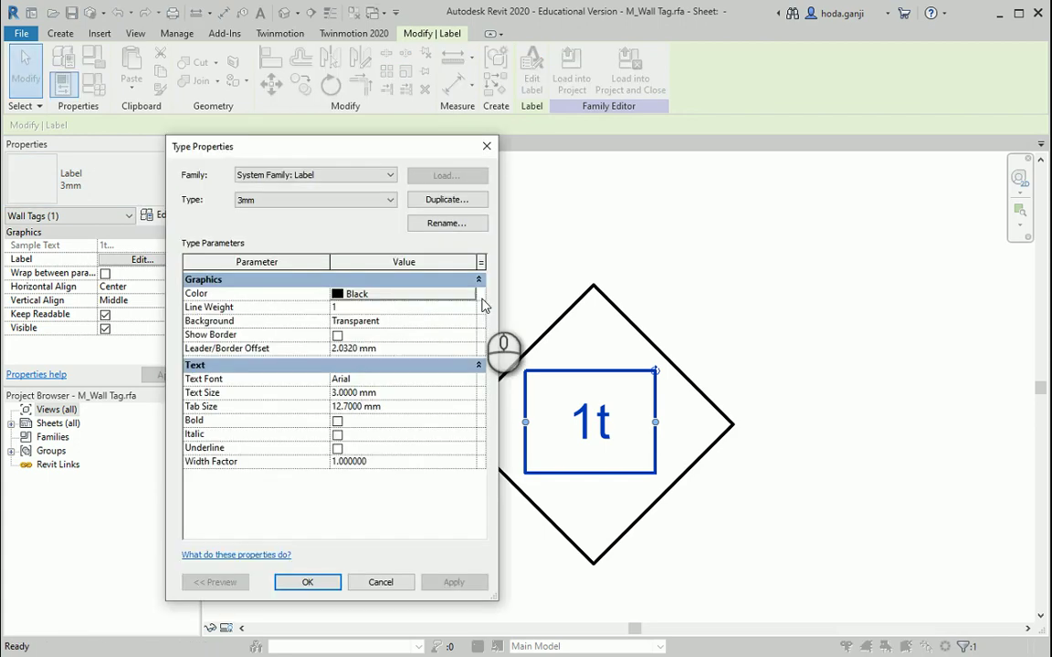
click(447, 199)
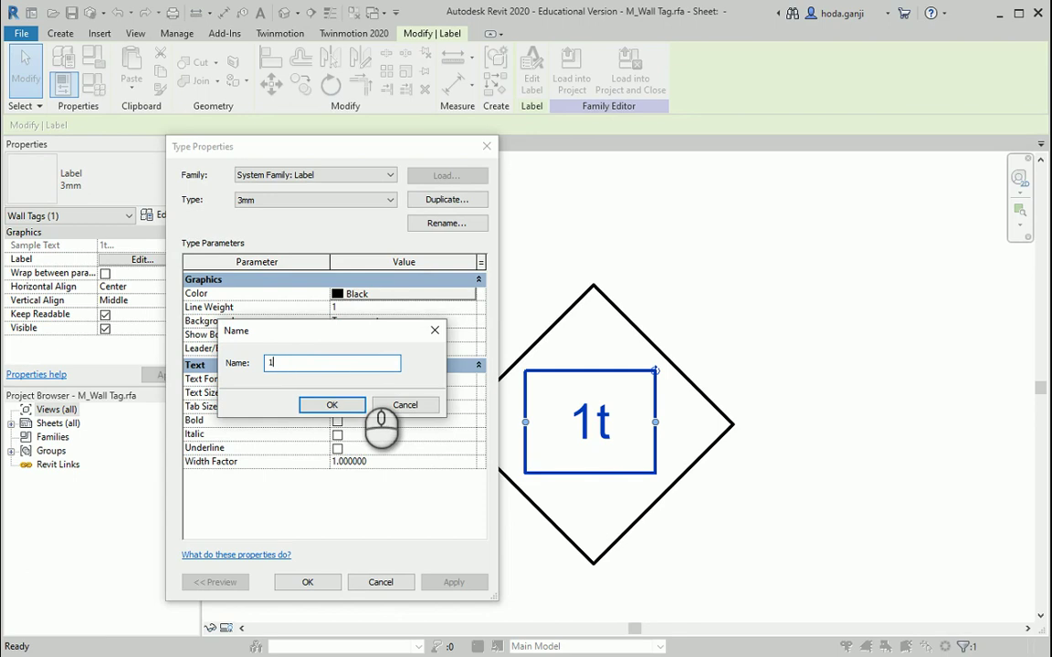
text(1.5mm)
click(354, 413)
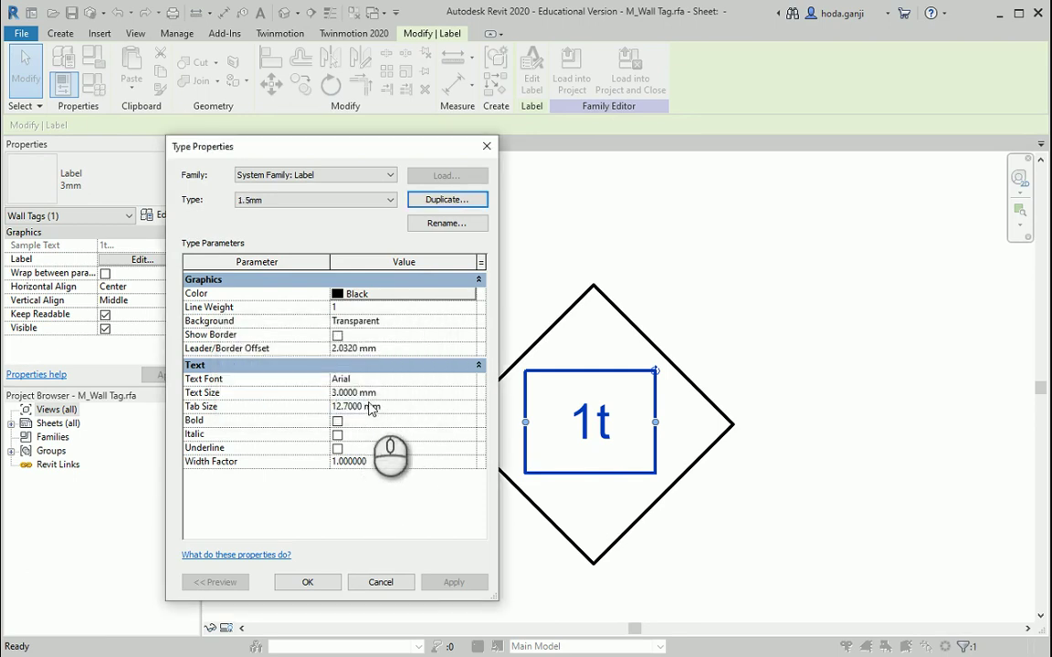
click(390, 391)
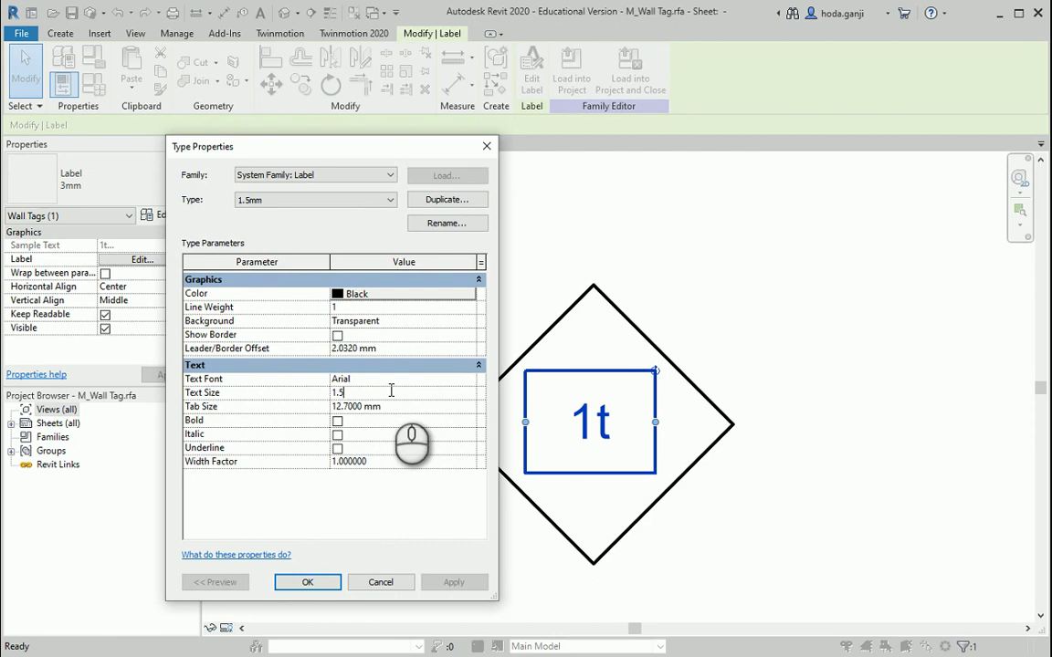
text(1.5)
key(Tab)
click(308, 582)
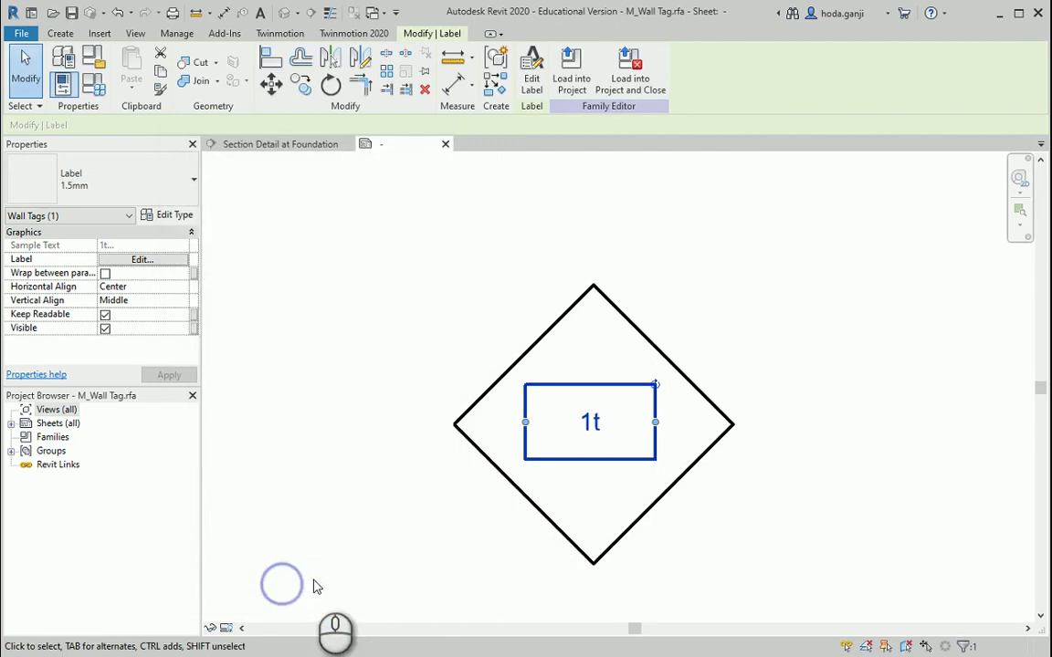
Load the edited M_Wall Tag family into the project, overwriting the existing version
click(363, 566)
click(536, 68)
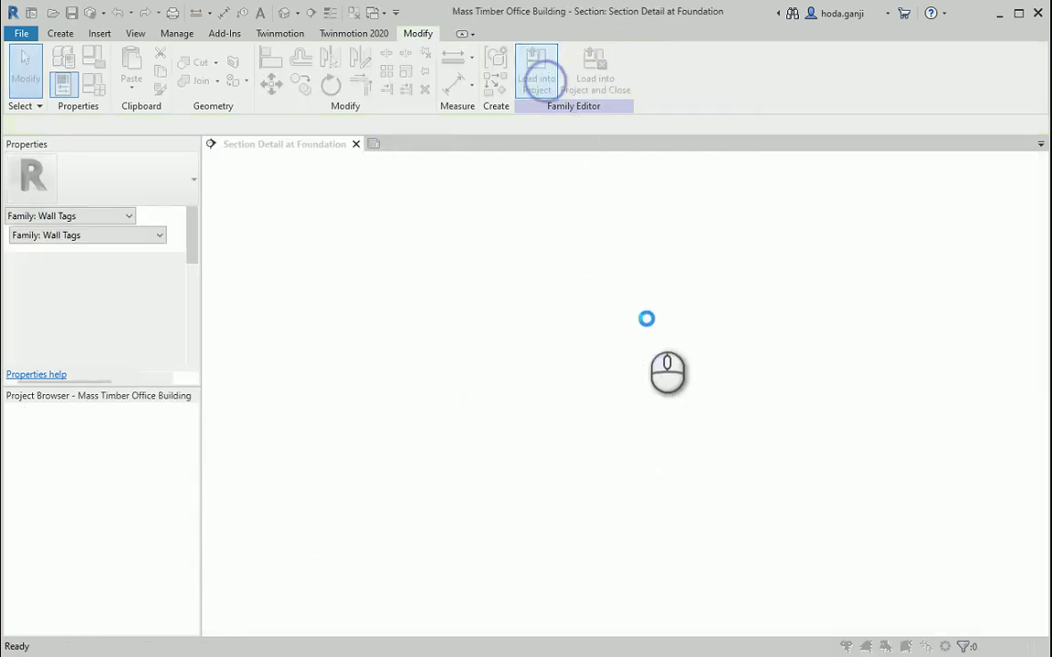
click(599, 293)
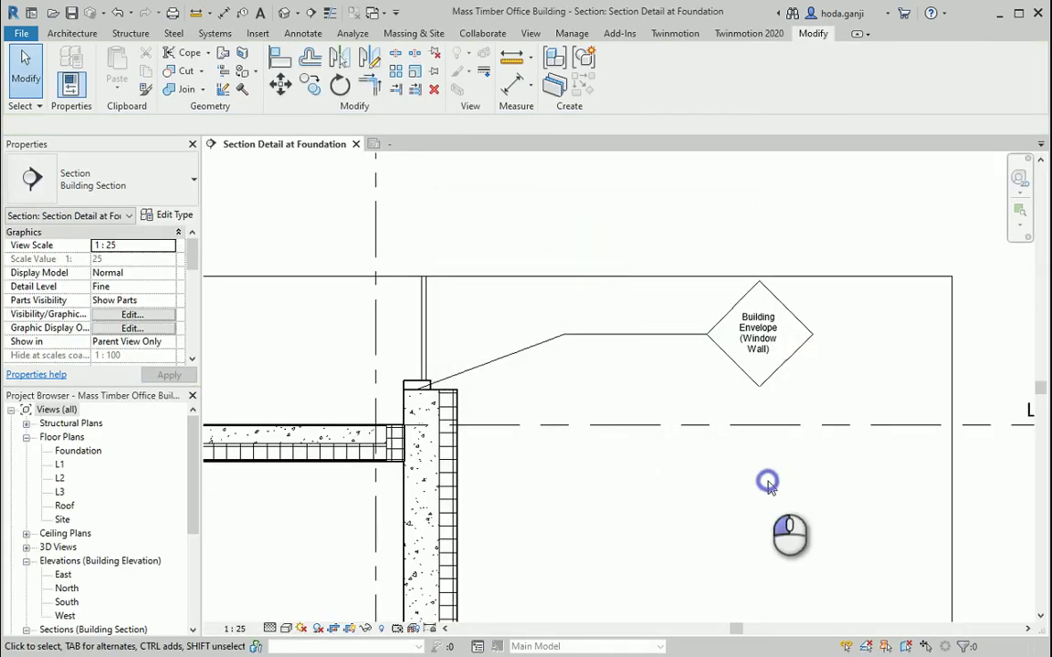
scroll(767, 338, down, 3)
scroll(867, 402, up, 2)
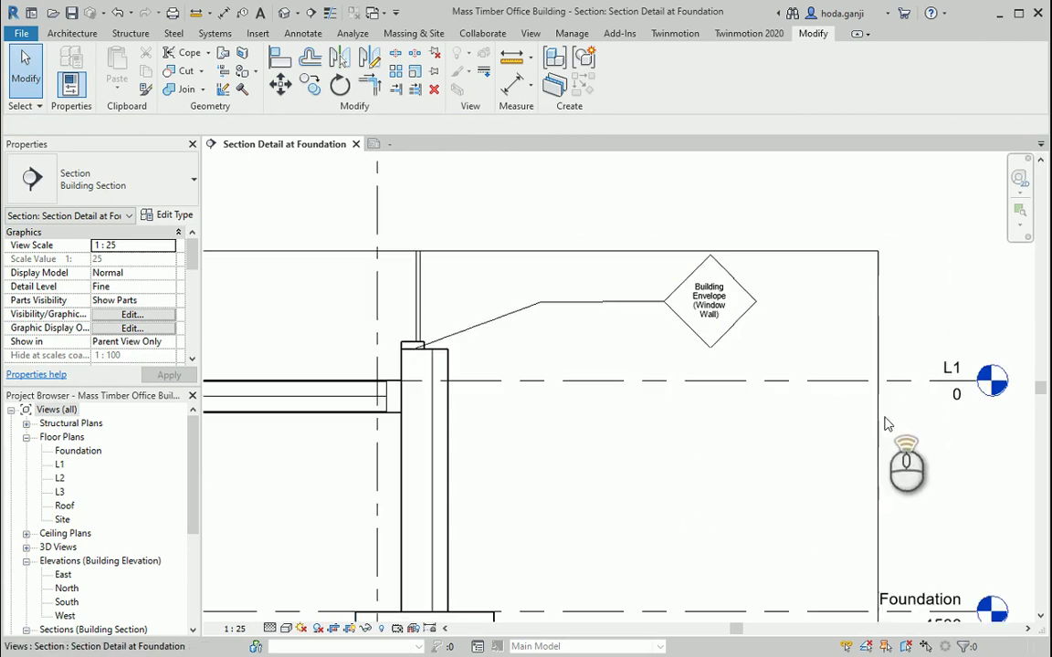
scroll(843, 372, up, 2)
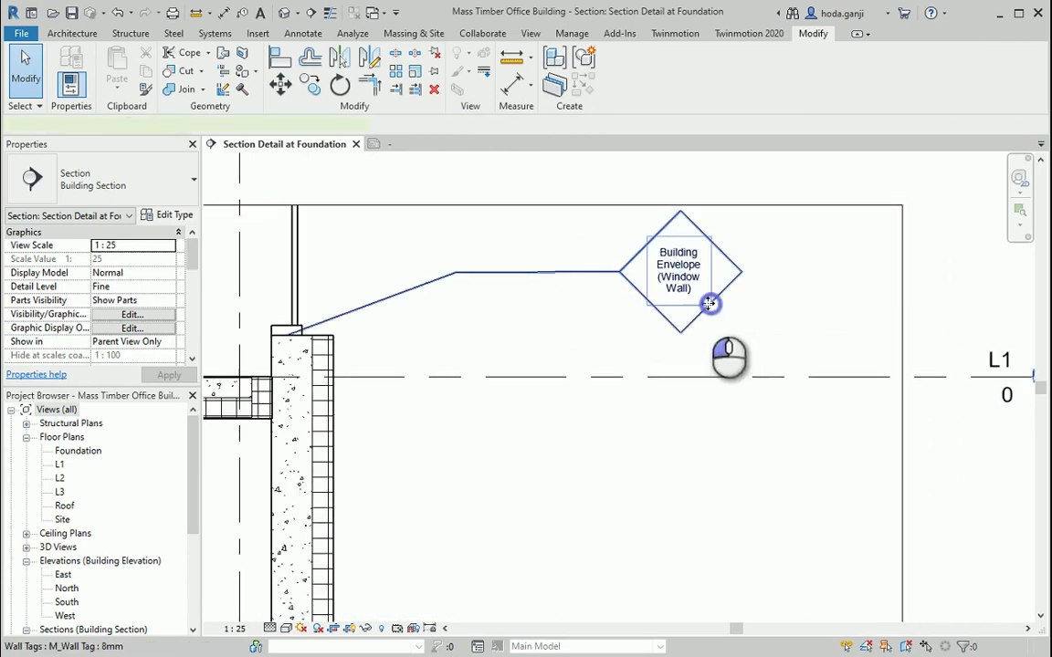
click(712, 301)
click(183, 215)
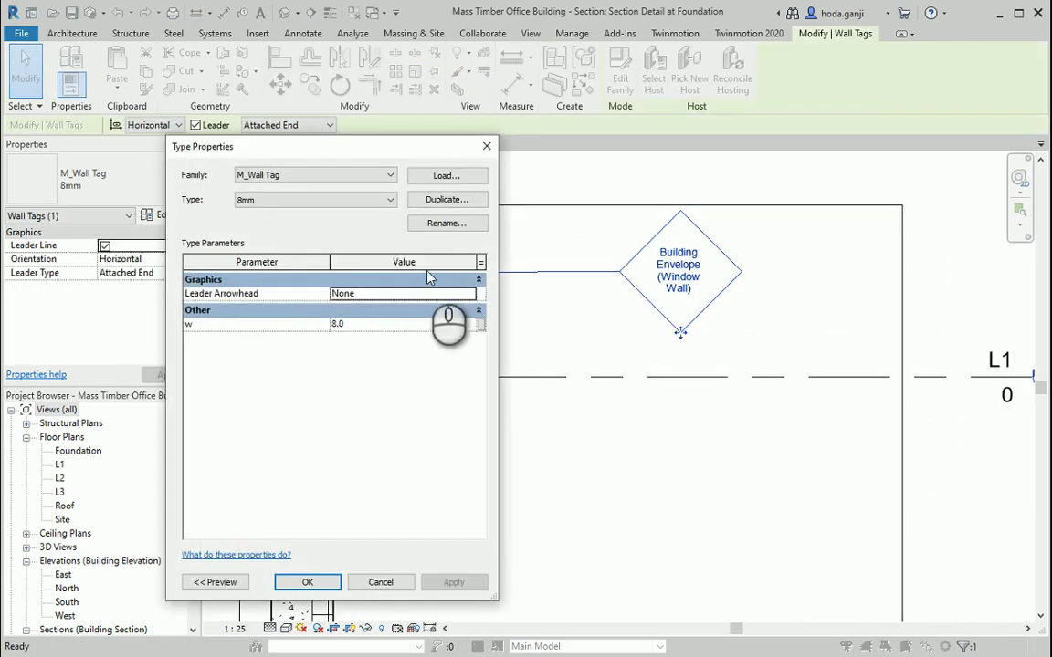
click(485, 146)
Reopen the wall tag family for editing, rename the label's type as 2.5mm and set its text size to 2.5 mm
click(660, 318)
click(657, 305)
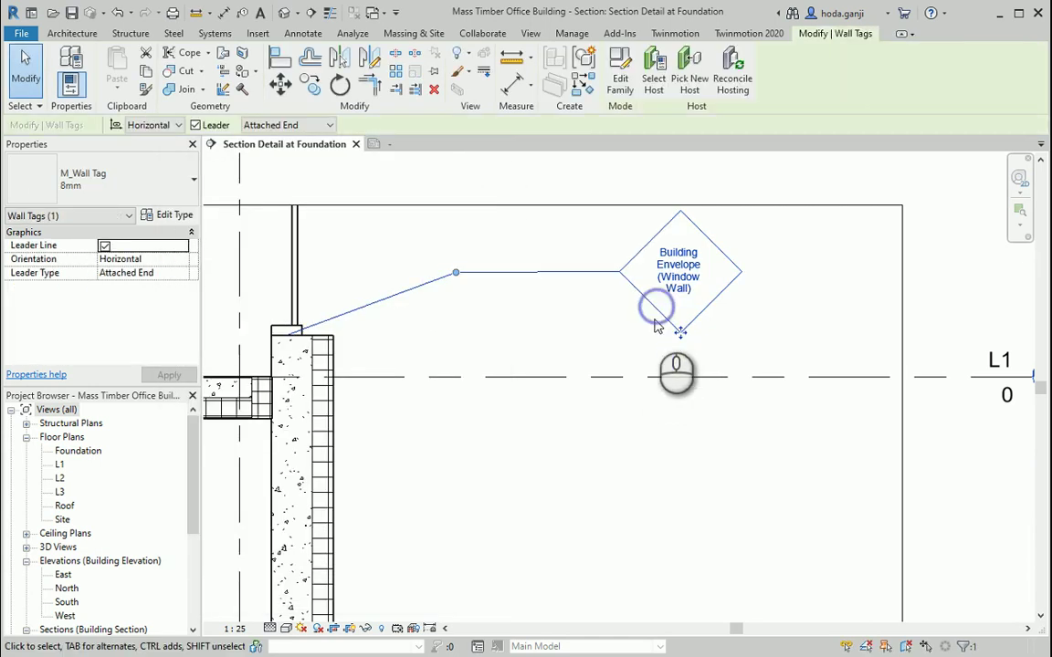
click(620, 87)
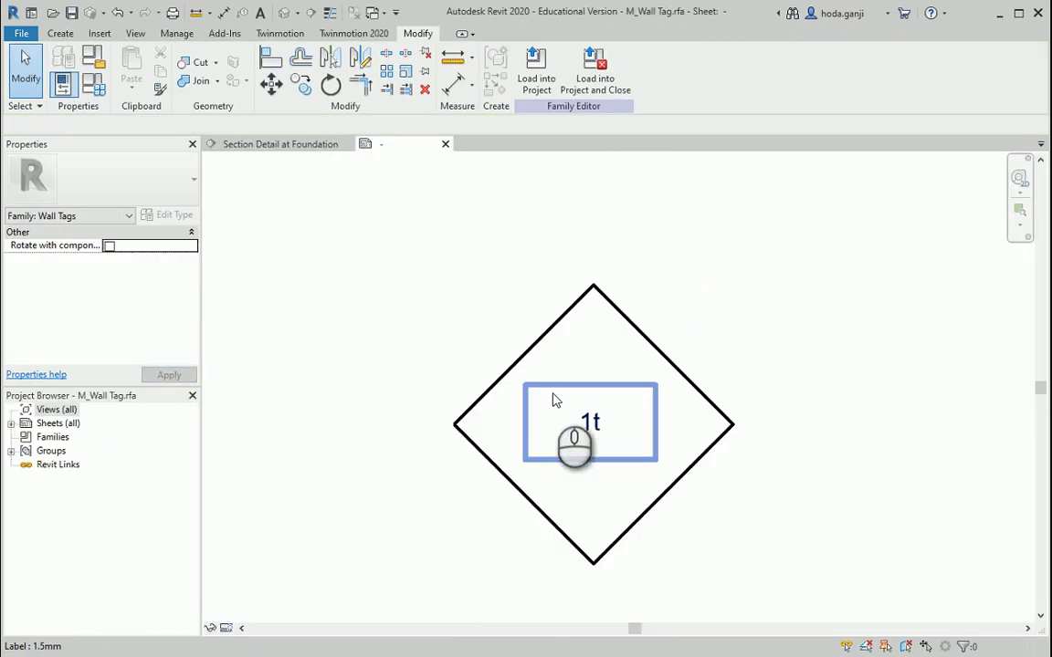
click(599, 429)
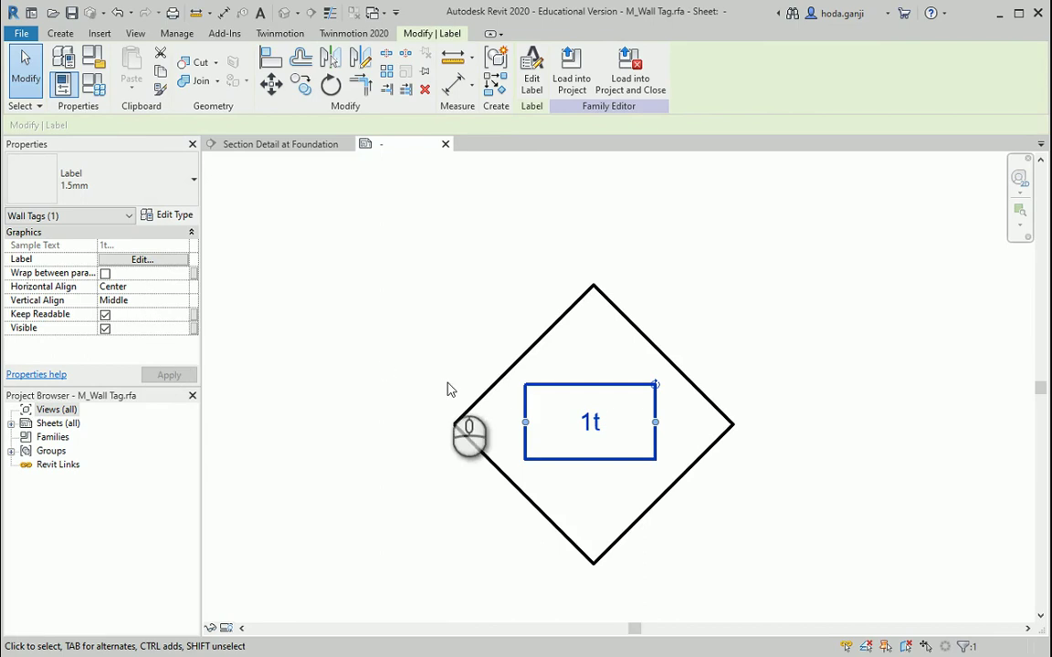
click(168, 225)
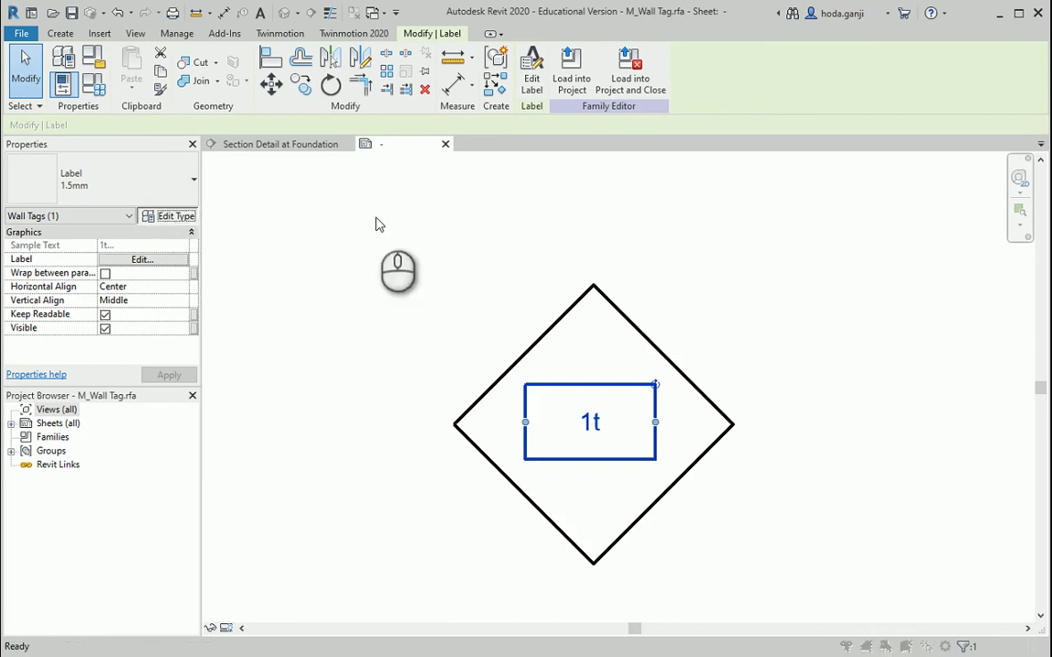
click(447, 224)
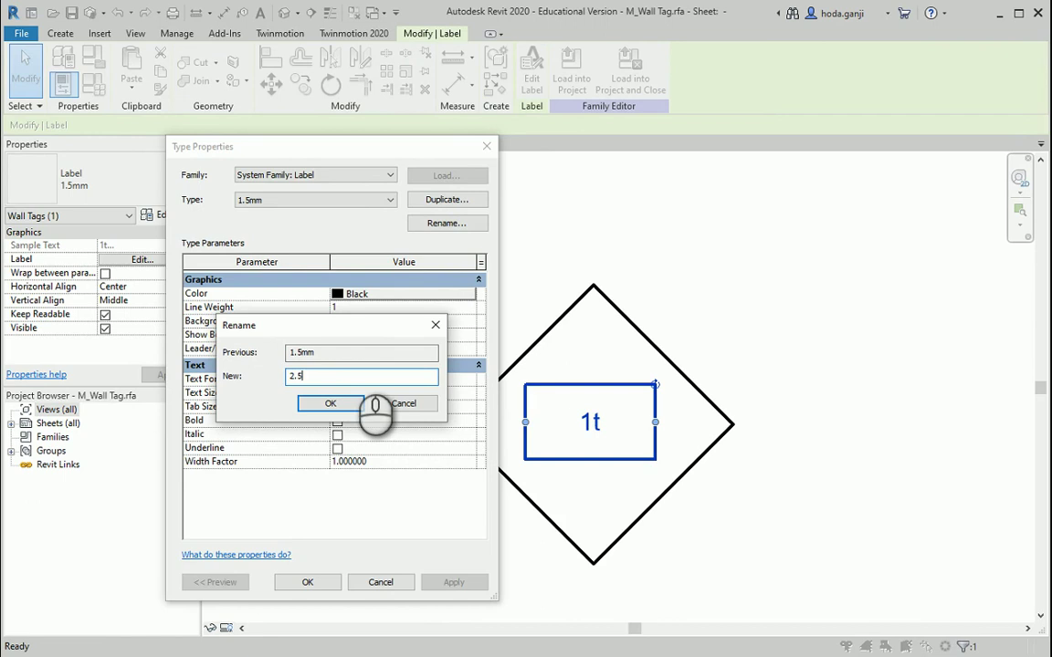
click(330, 404)
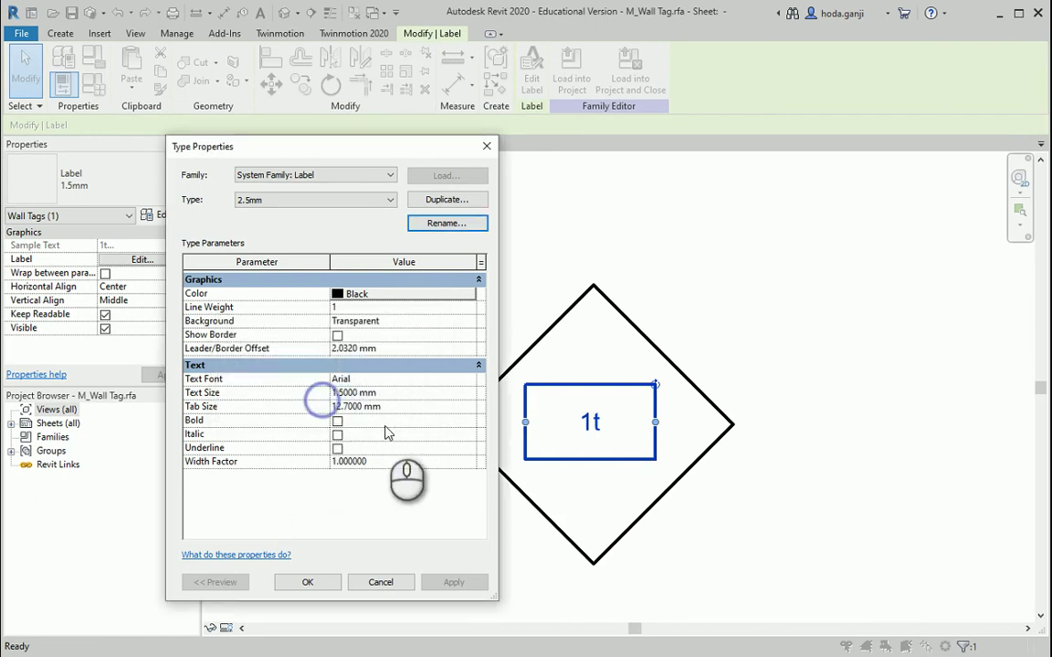
click(399, 393)
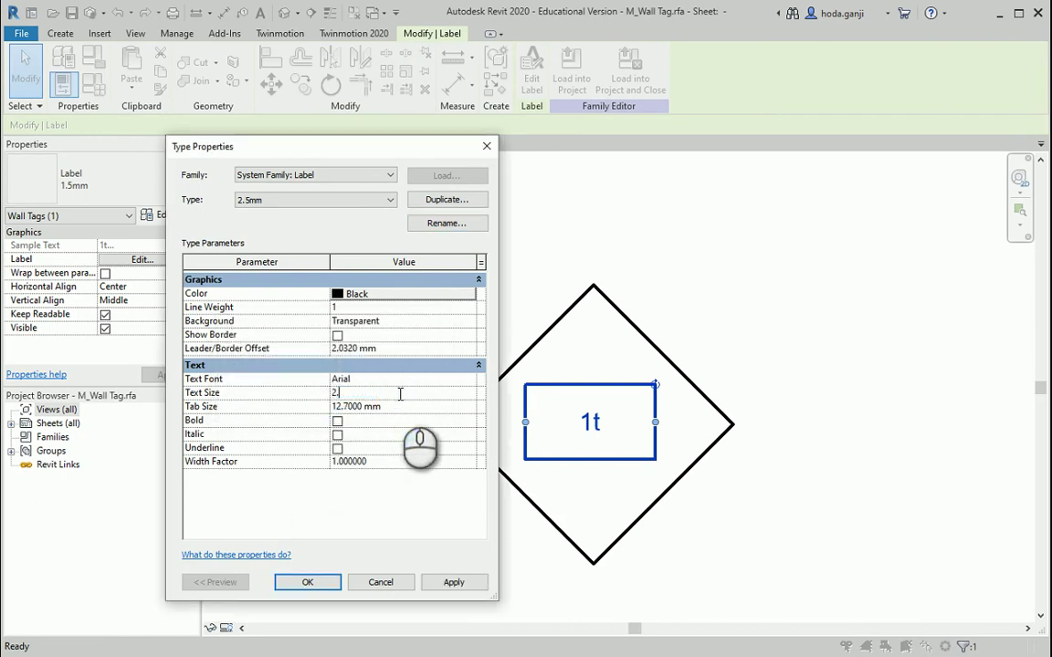
click(453, 583)
click(311, 583)
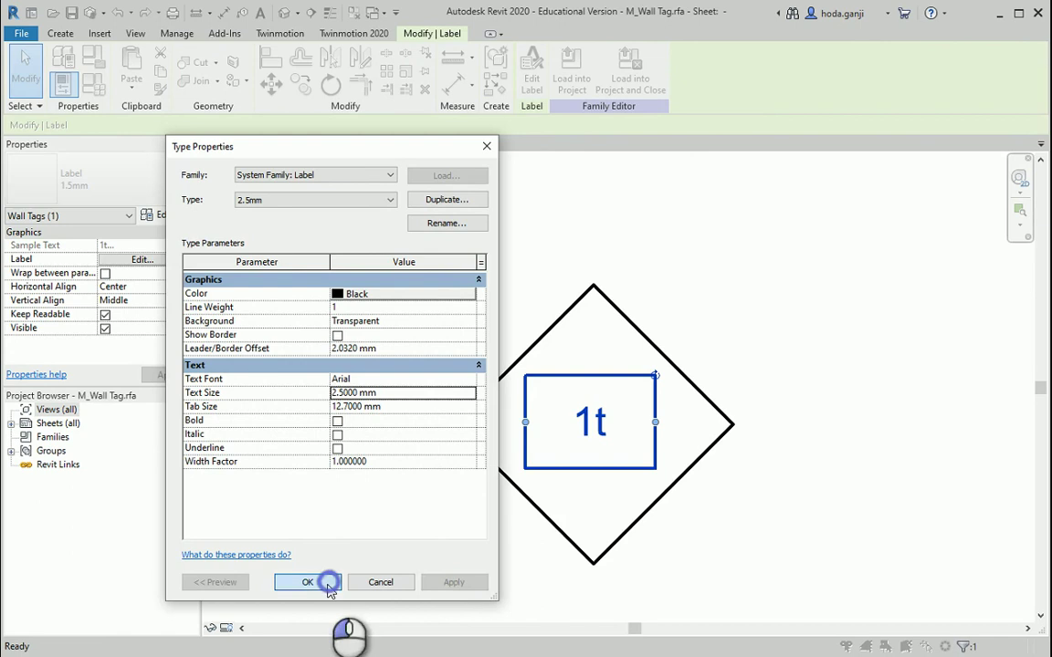
Reload the wall tag family with the 2.5mm label into the project, overwriting the existing version
click(571, 73)
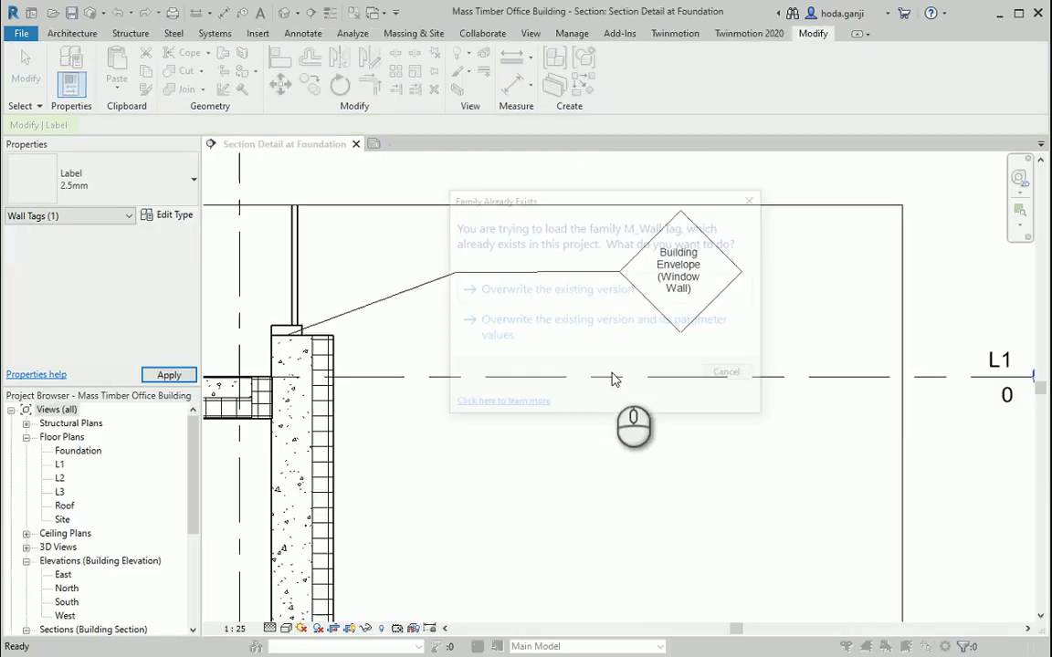
click(638, 291)
scroll(711, 439, down, 3)
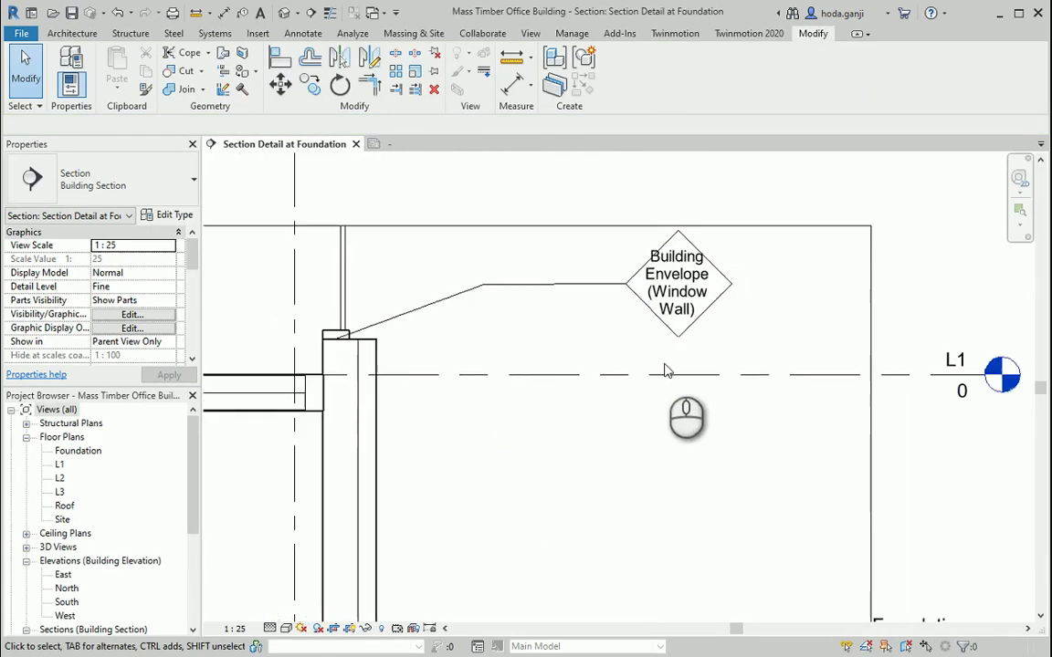
scroll(712, 320, up, 2)
Edit the wall tag family again, rename the label's type as 2mm and reduce its text size to match
click(711, 314)
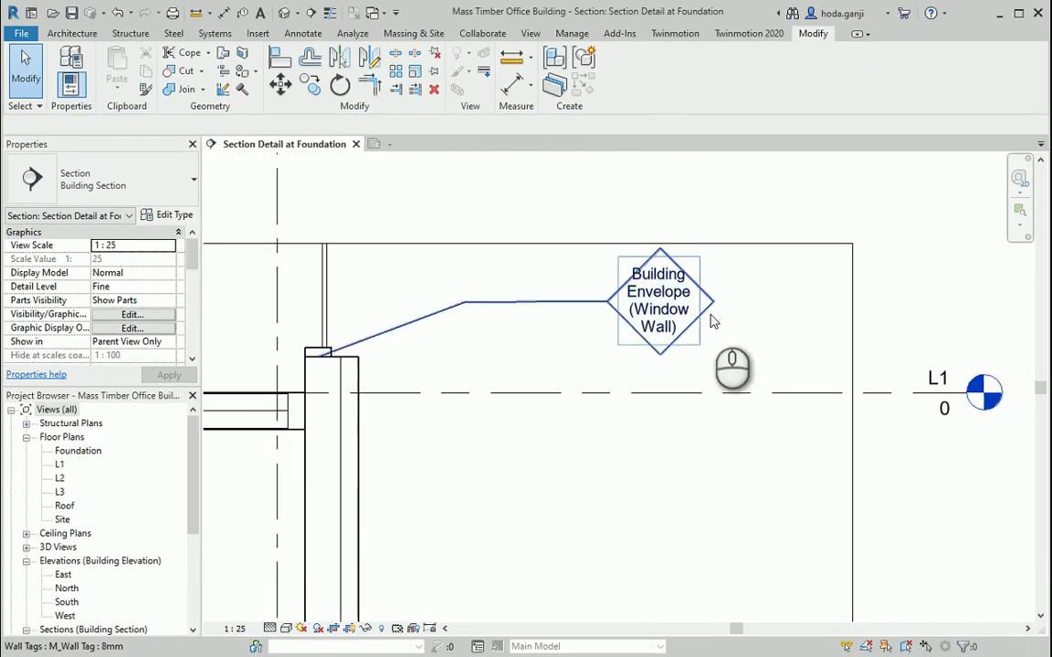
click(621, 81)
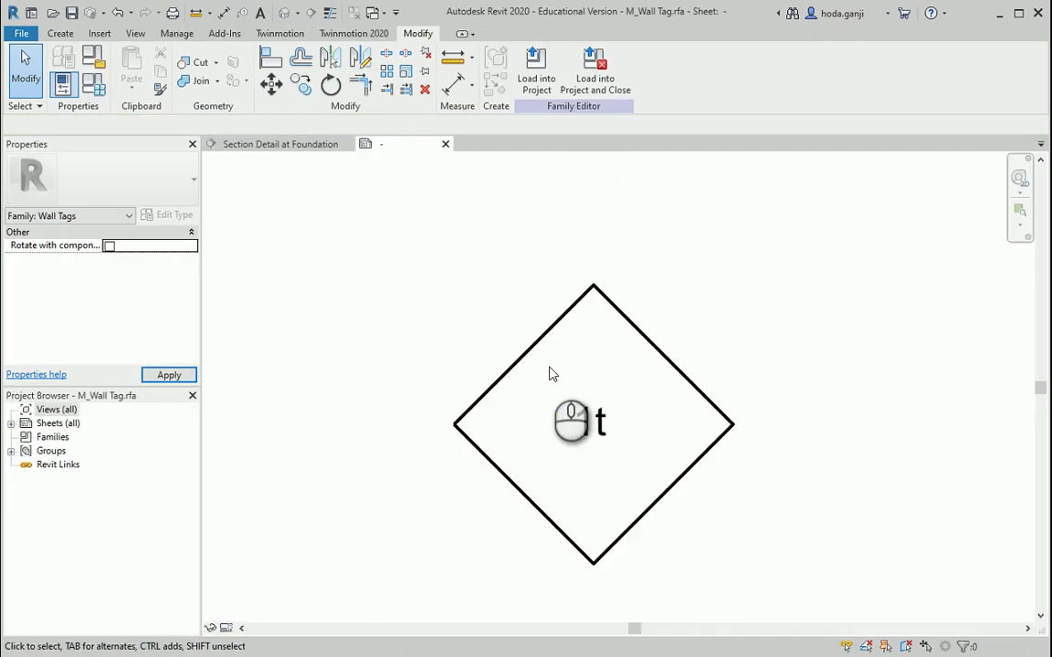
click(575, 399)
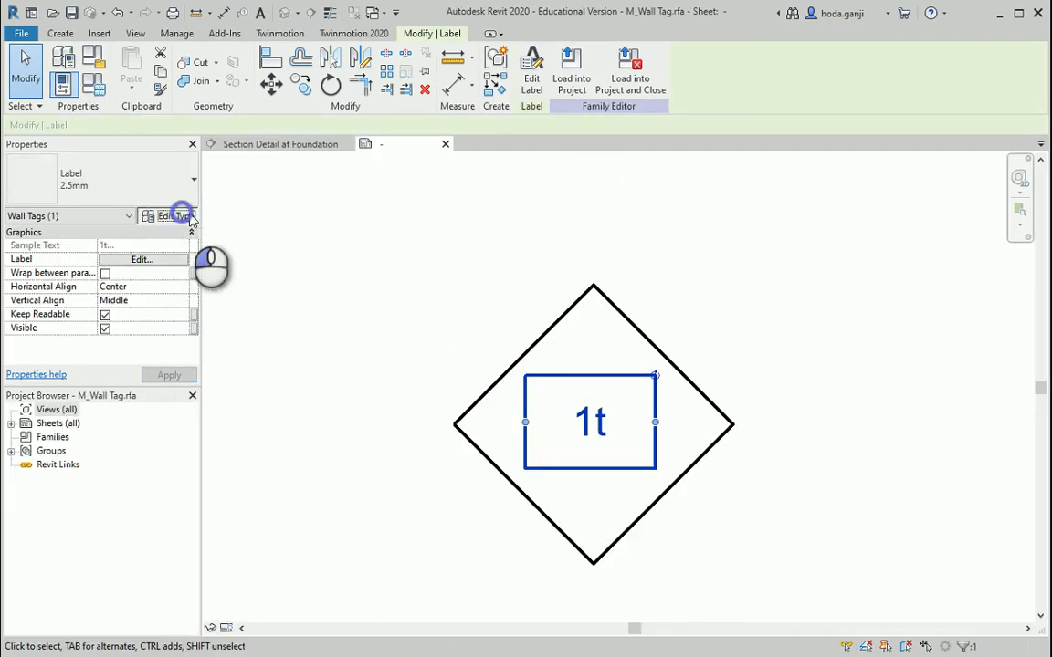
click(169, 214)
click(462, 228)
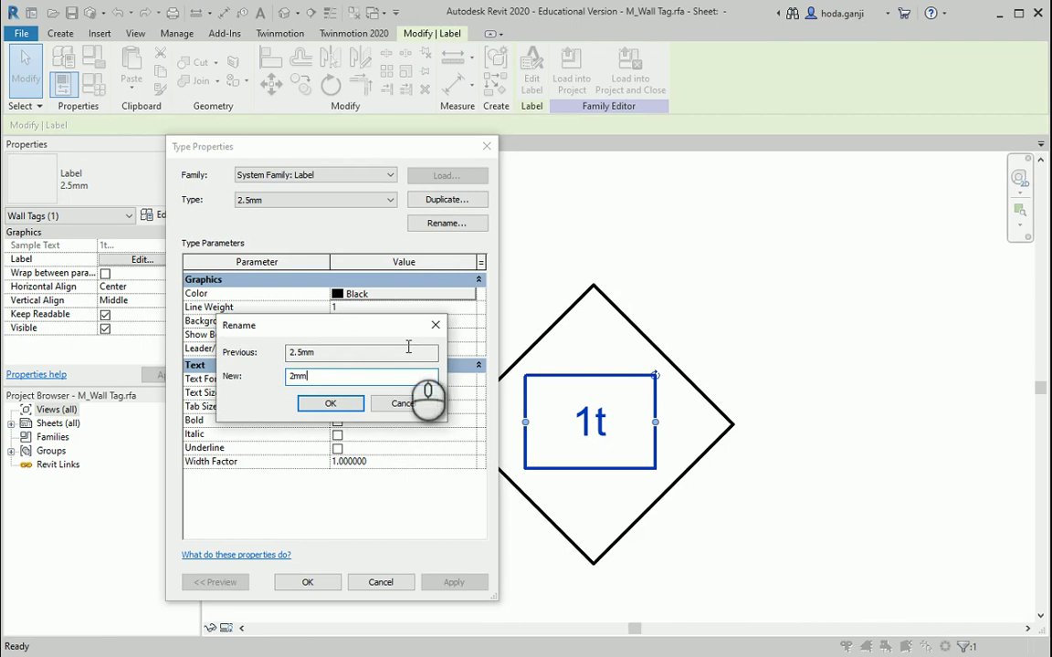
click(347, 403)
click(392, 393)
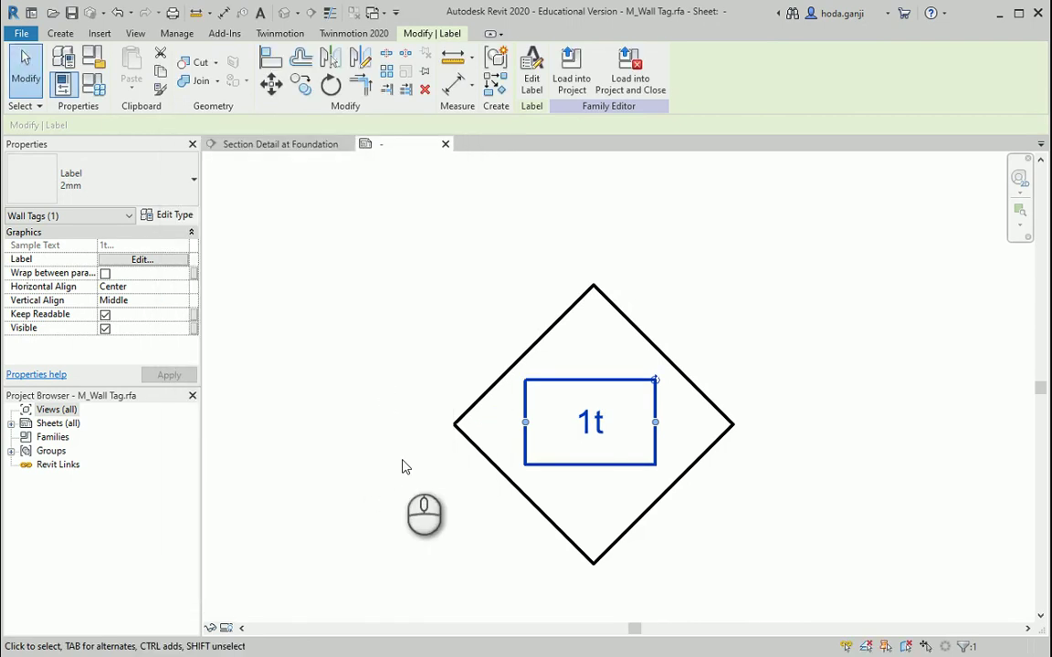
Load the wall tag family with the 2mm label into the project, overwriting the existing version
click(570, 79)
click(604, 288)
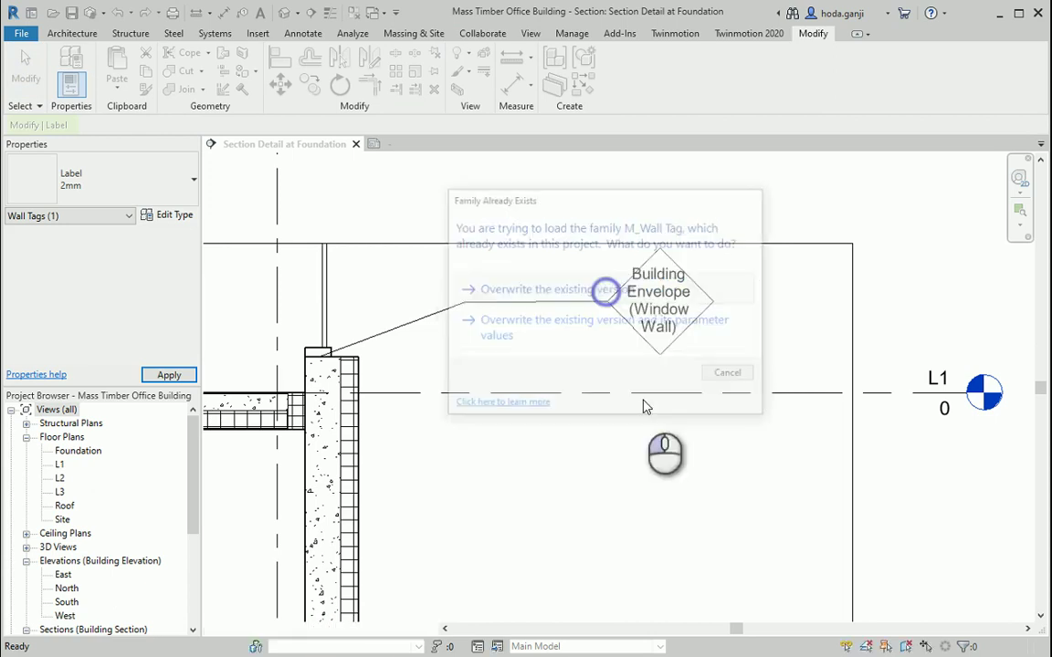
scroll(647, 474, down, 3)
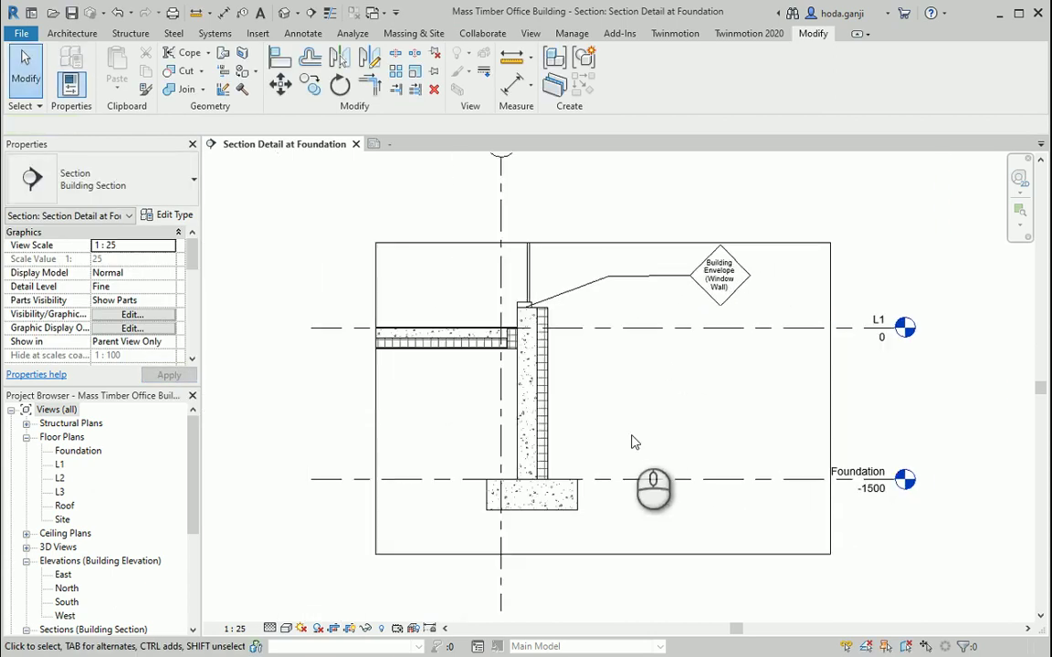
scroll(634, 429, up, 2)
scroll(676, 376, up, 1)
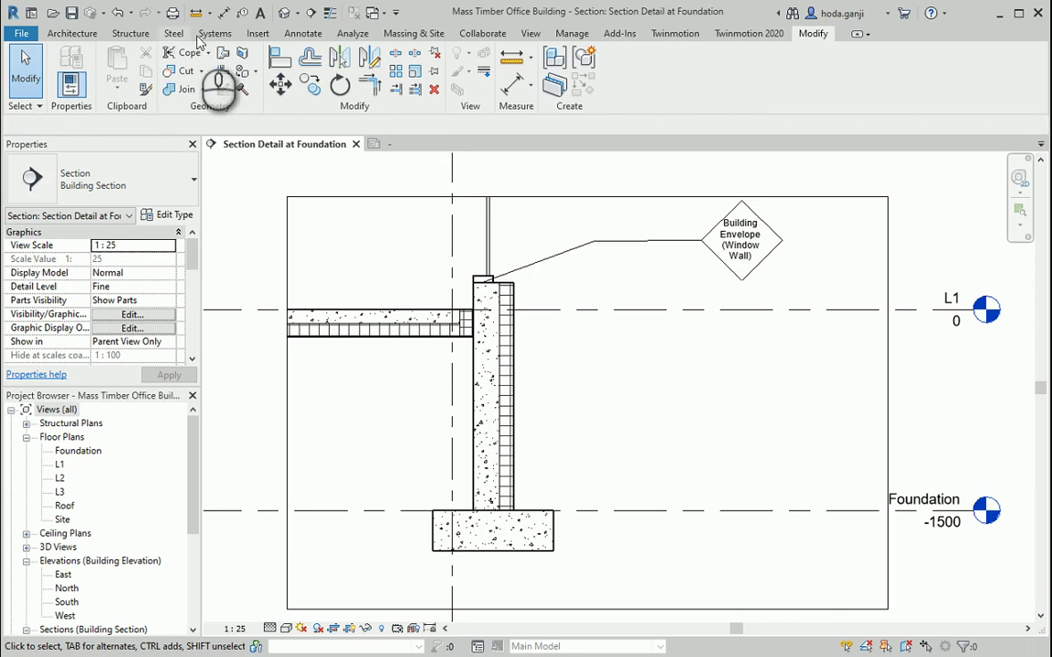
Tag the foundation wall by category with a leader, placing the diamond tag beside its insulated face
click(290, 32)
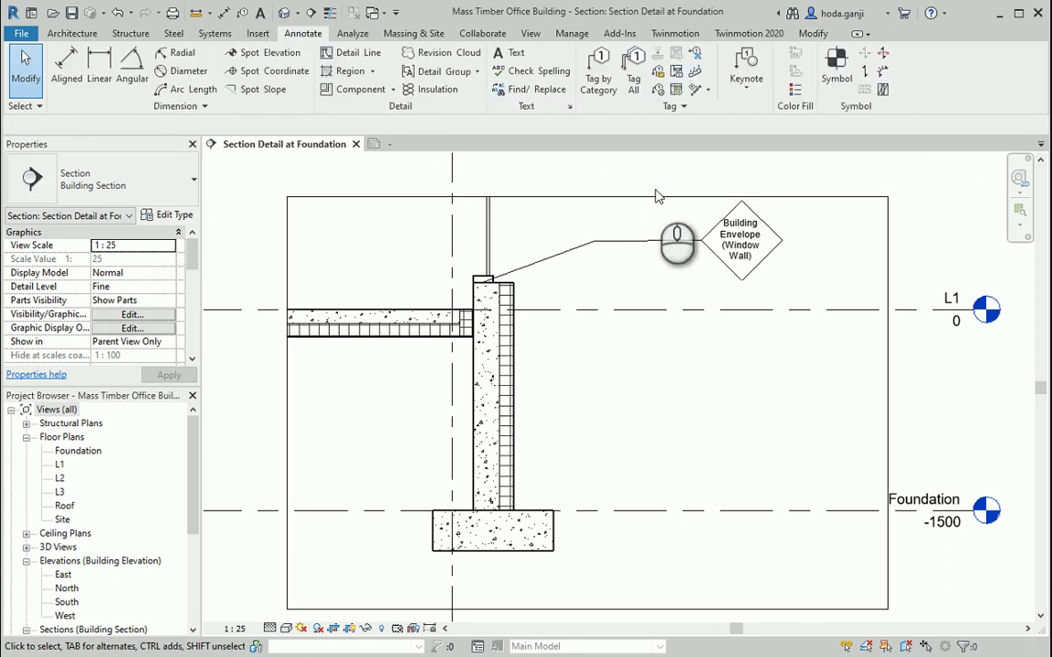
click(639, 197)
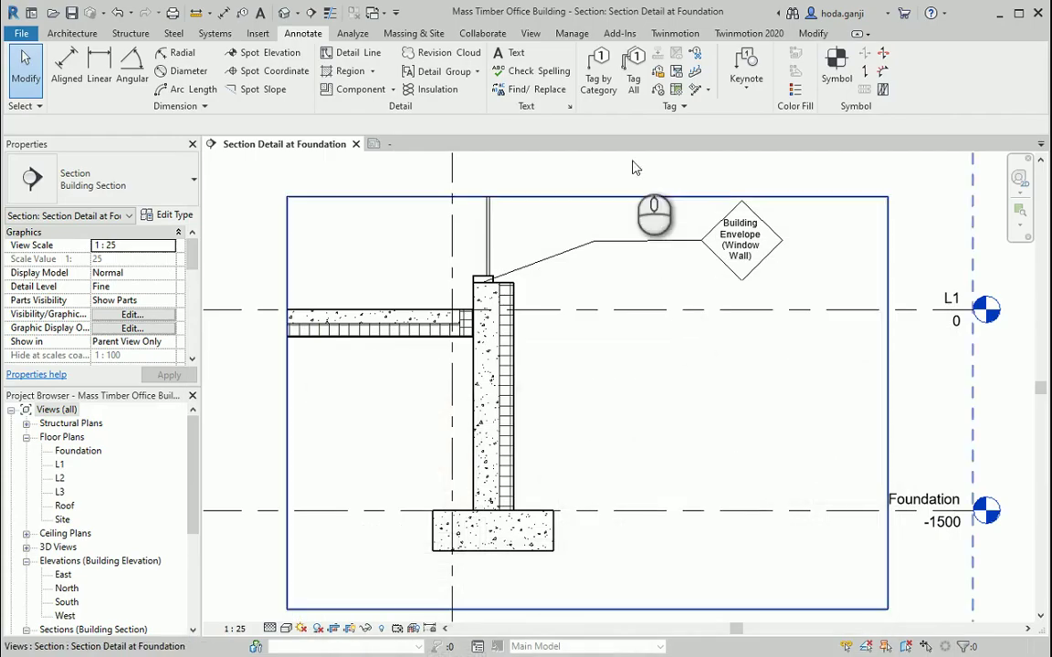
click(603, 62)
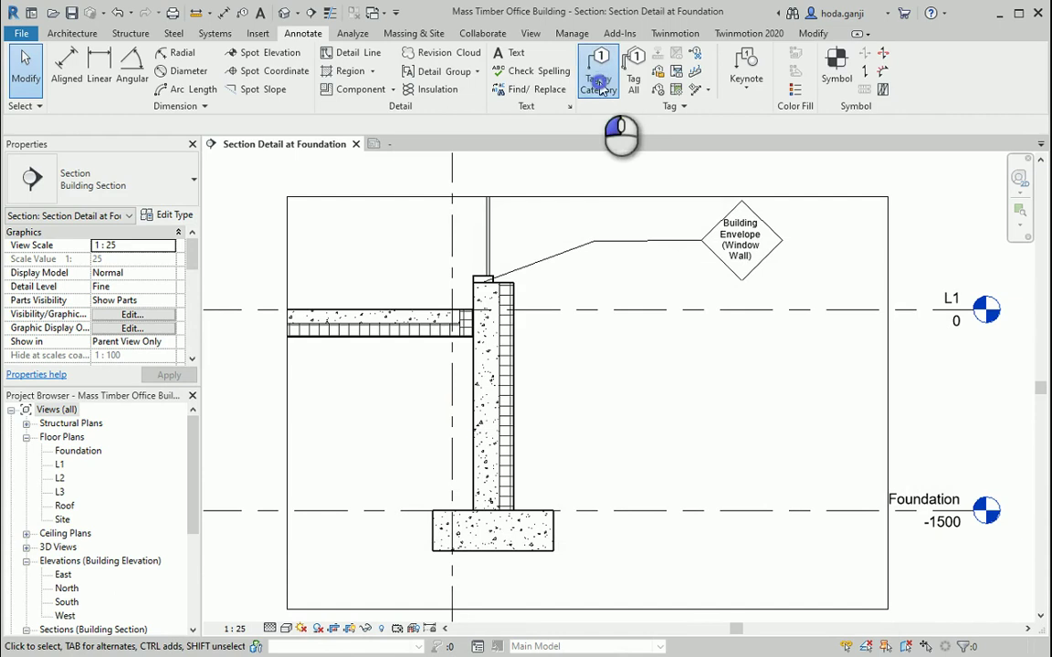
click(516, 357)
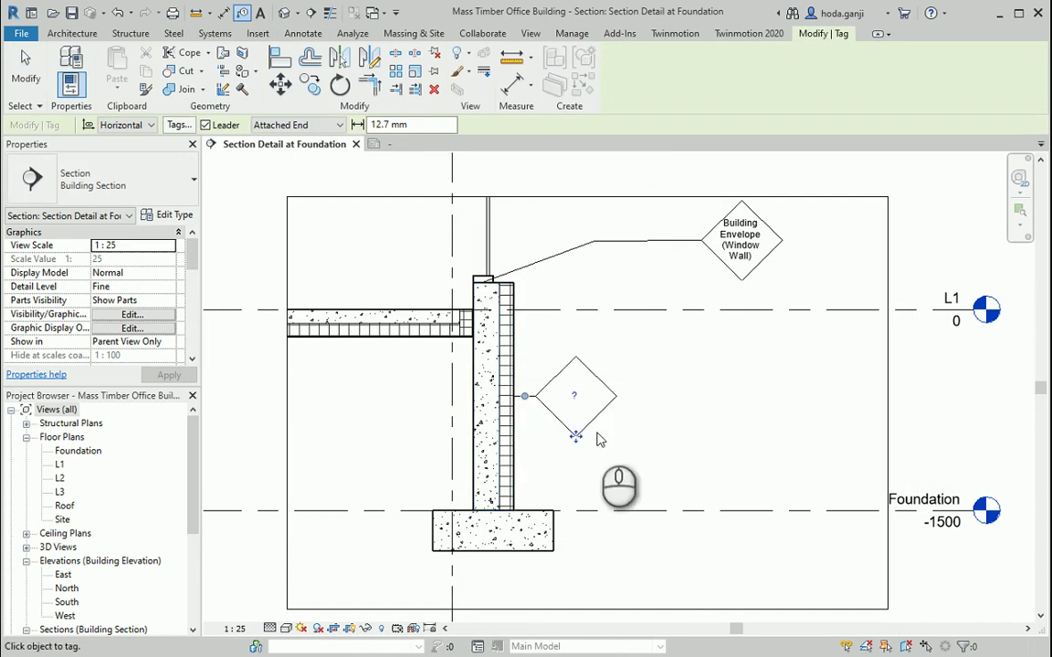
key(Escape)
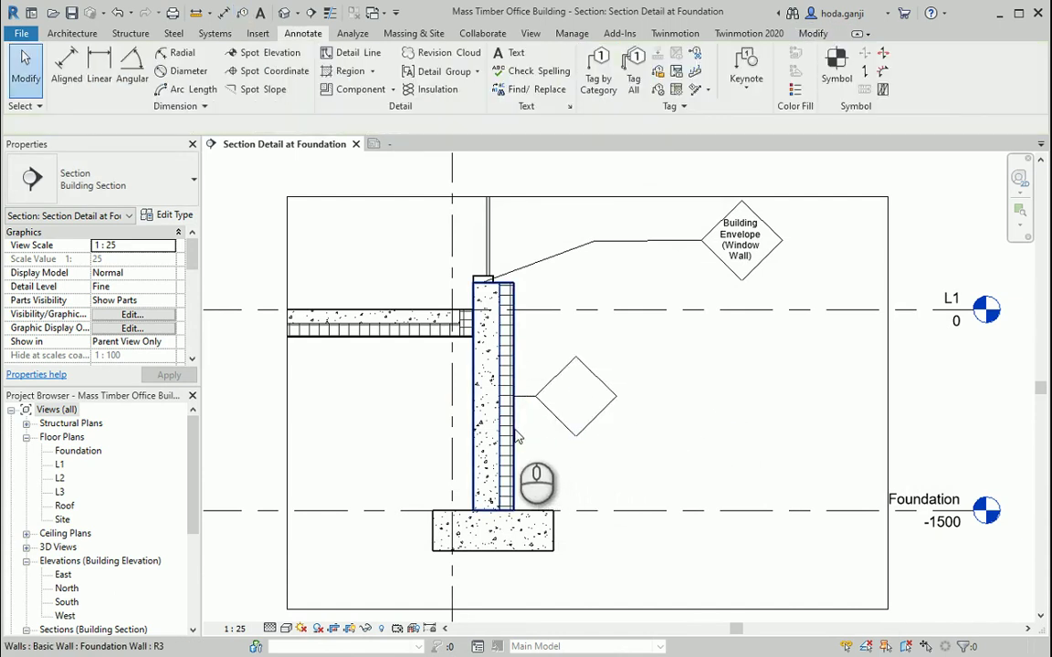
Copy the footing label from the reference PDF and set the Foundation Wall type's Type Mark to "Conc. Footing" in Revit
click(520, 433)
click(167, 216)
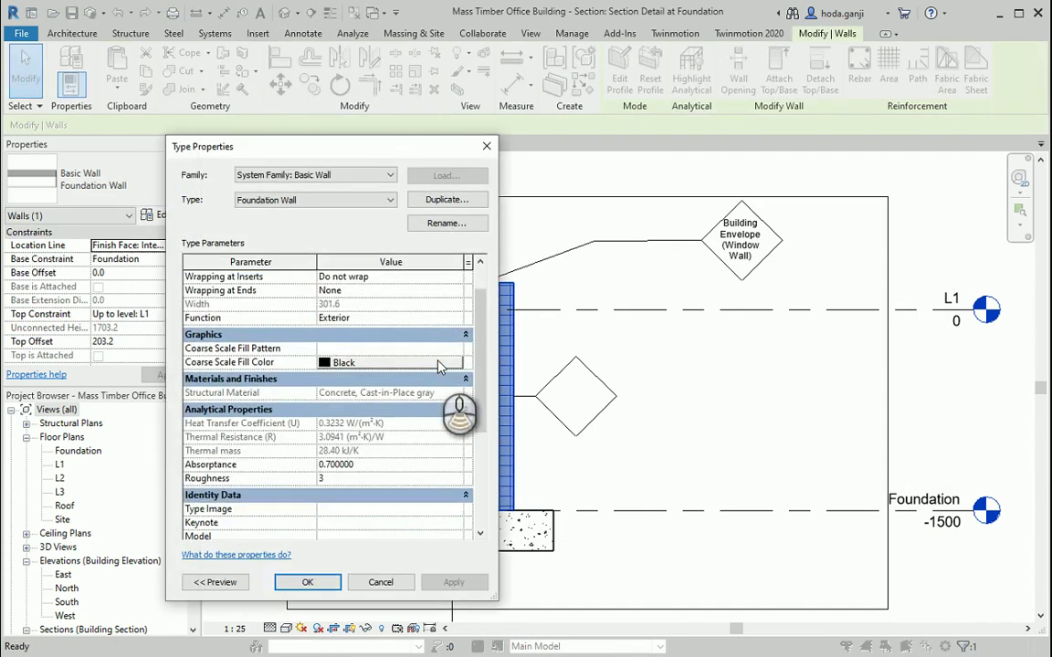
scroll(443, 393, down, 5)
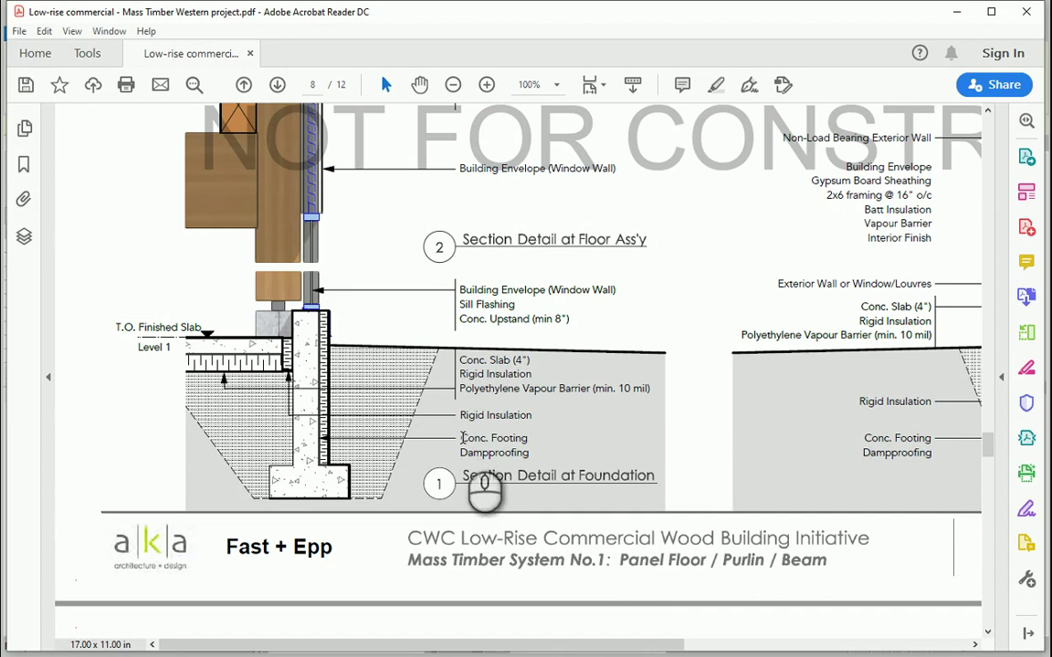
drag(462, 438, 533, 440)
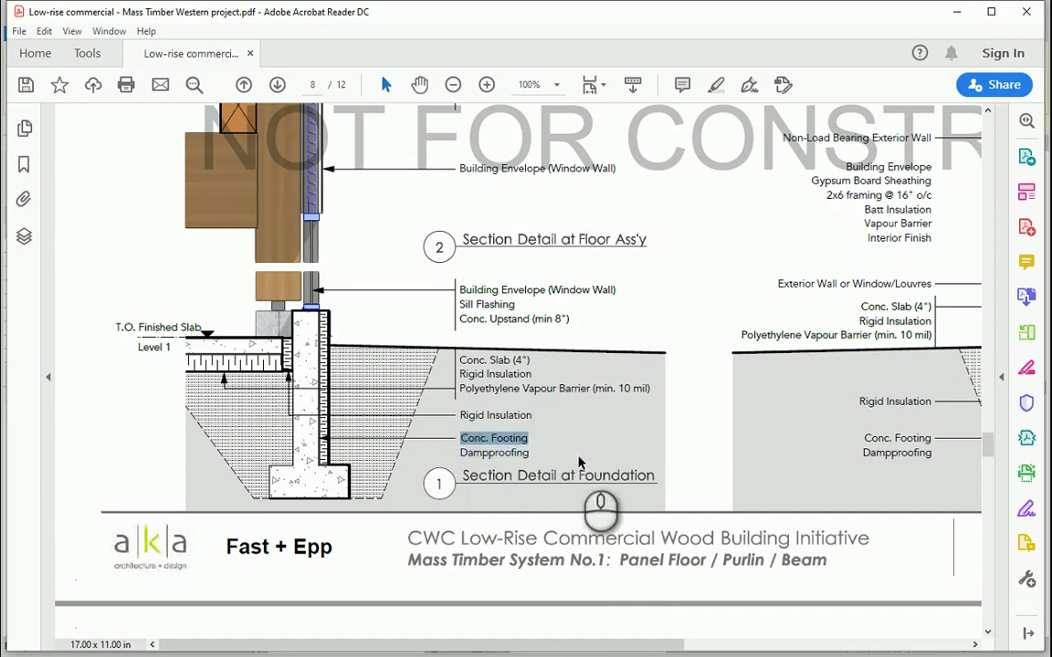
key(alt+Tab)
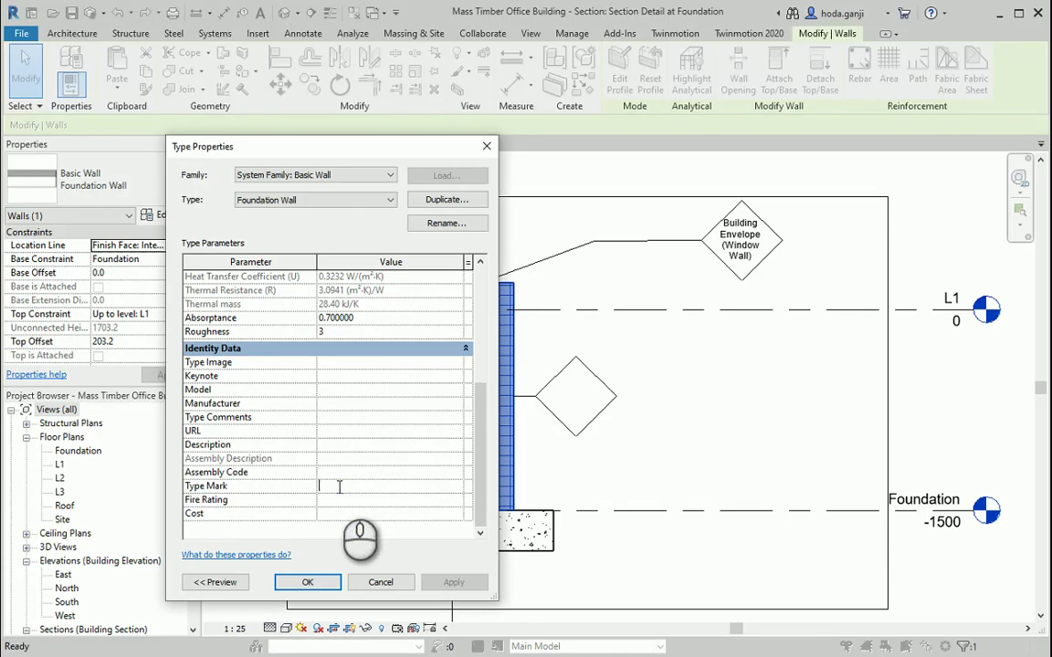
click(454, 582)
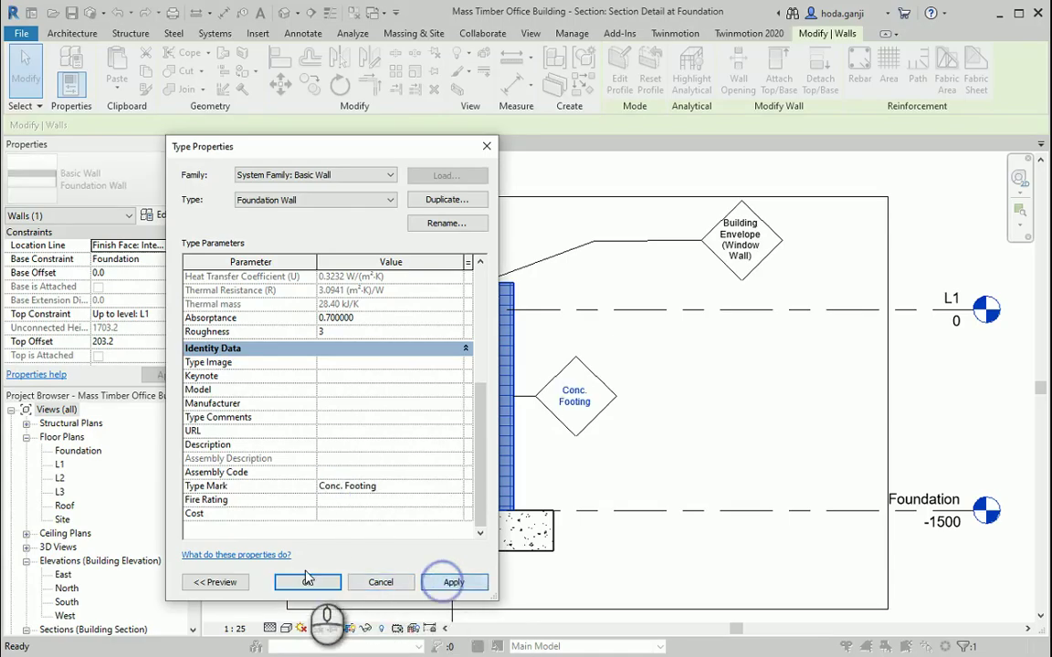
click(308, 582)
click(704, 552)
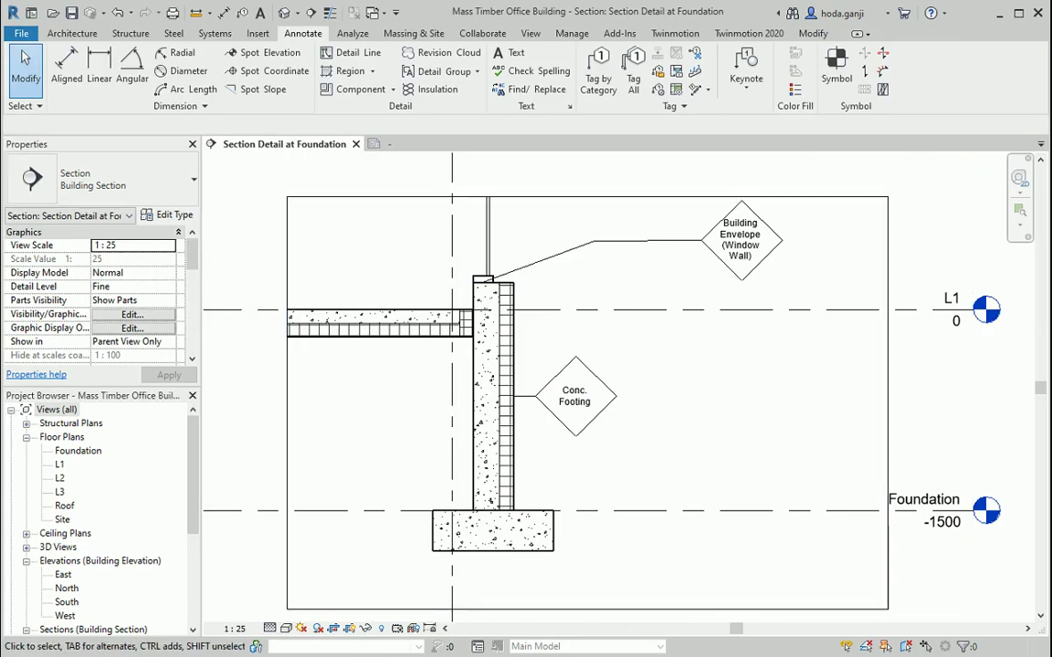
Check the reference PDF, then add a 2.5mm Arial note with a two-segment leader reading "Rigid Insulation" at the slab-edge insulation
key(alt+Tab)
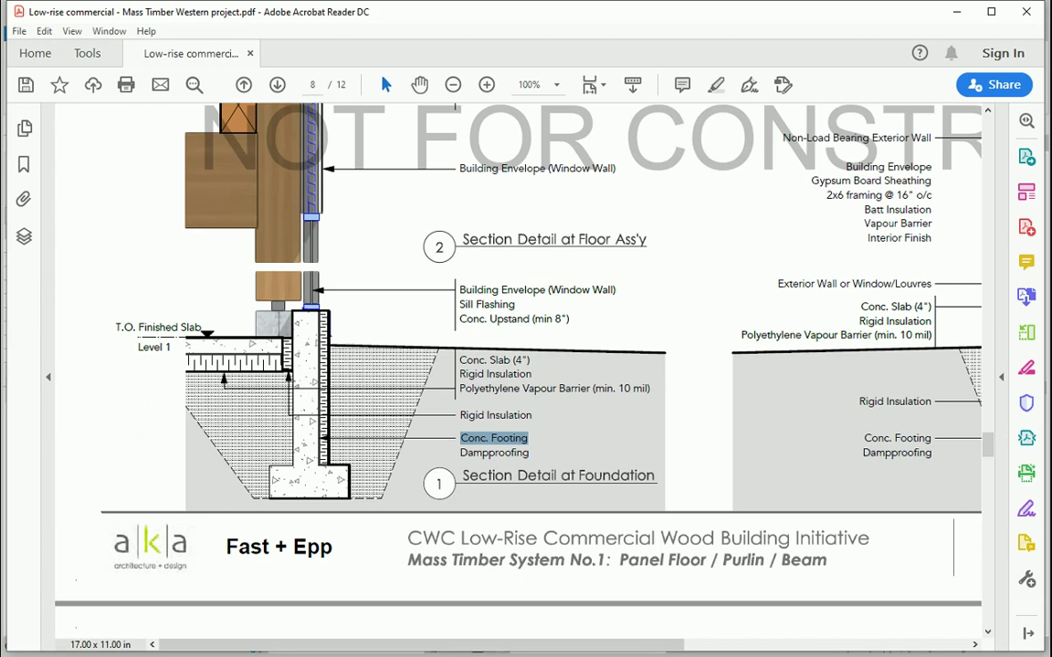
key(alt+Tab)
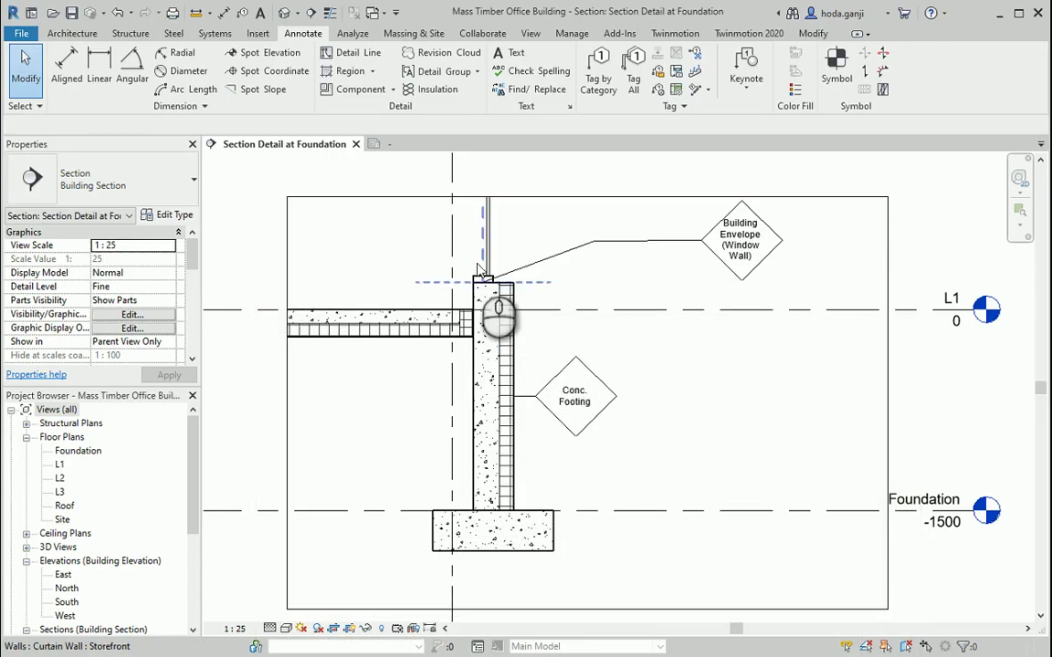
scroll(480, 338, up, 4)
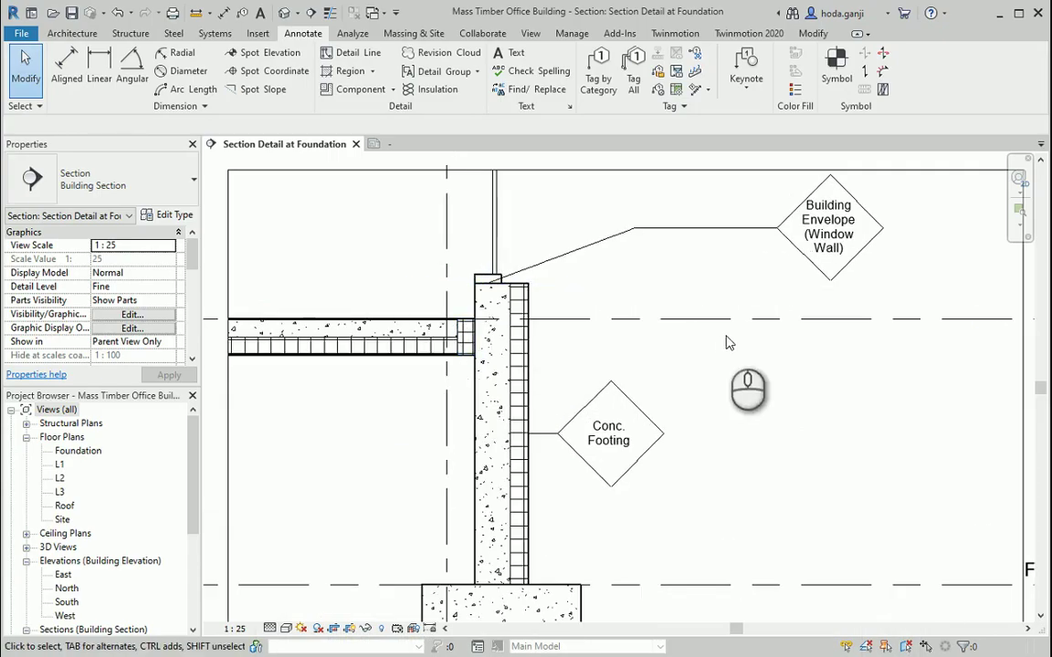
click(599, 73)
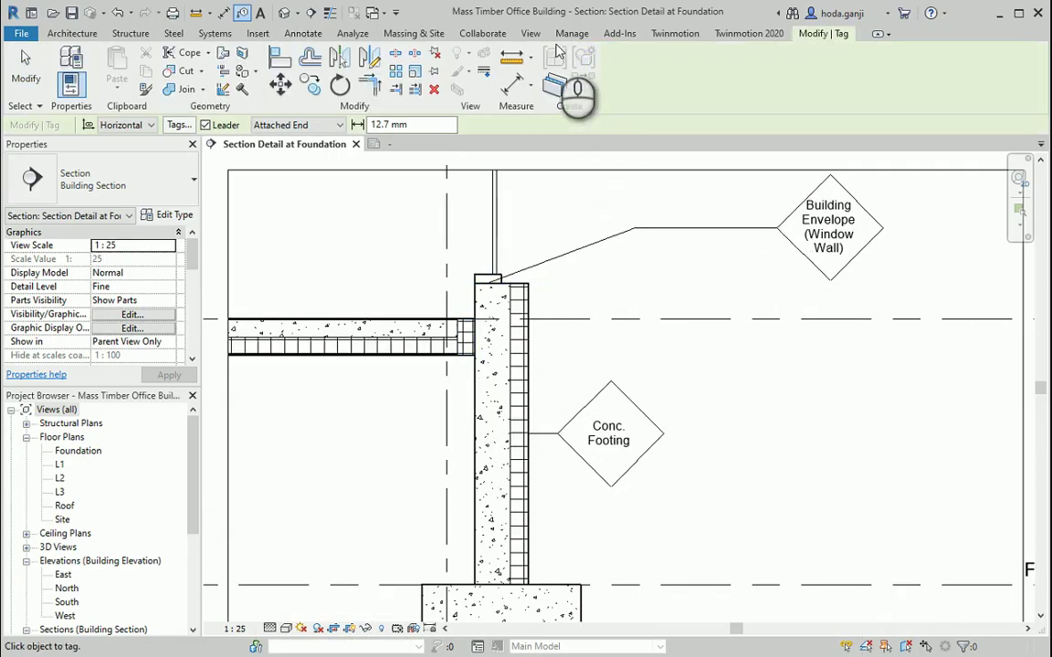
click(303, 33)
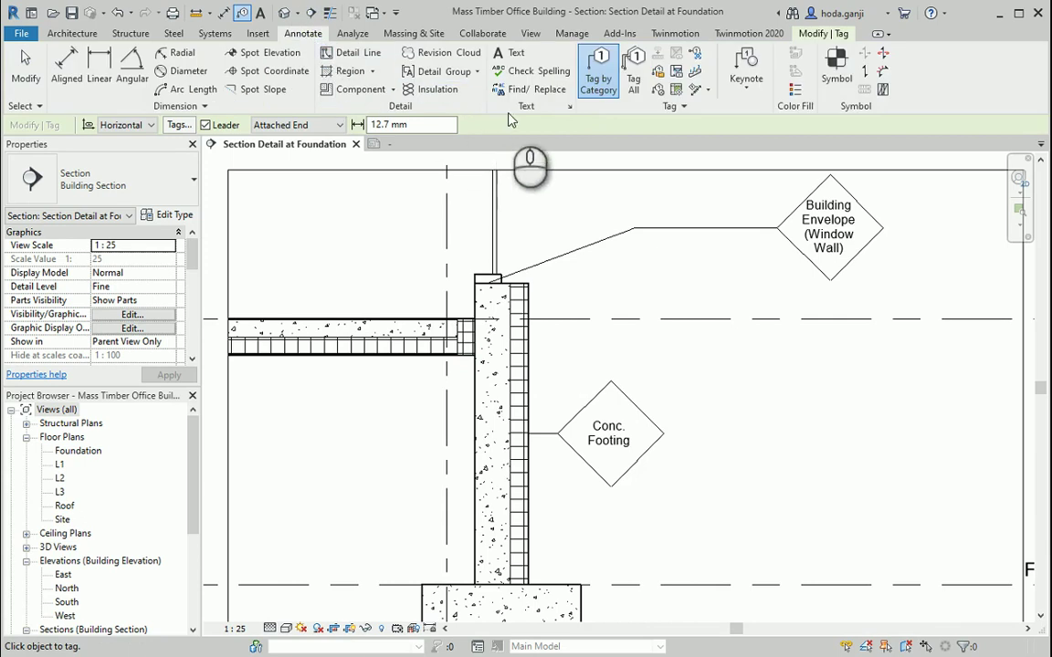
click(502, 57)
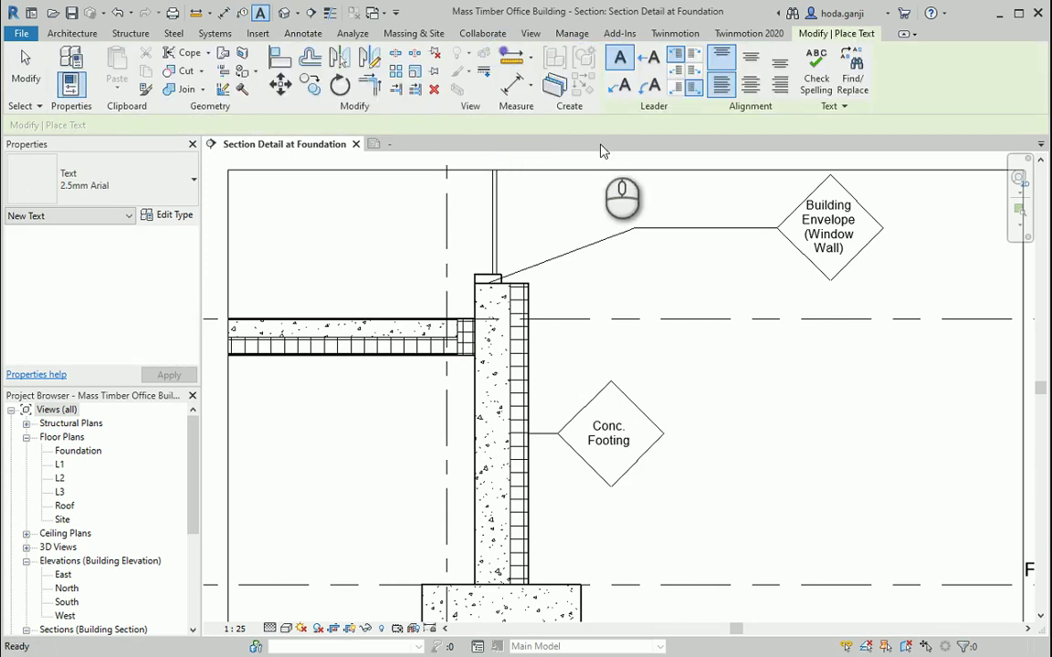
click(621, 86)
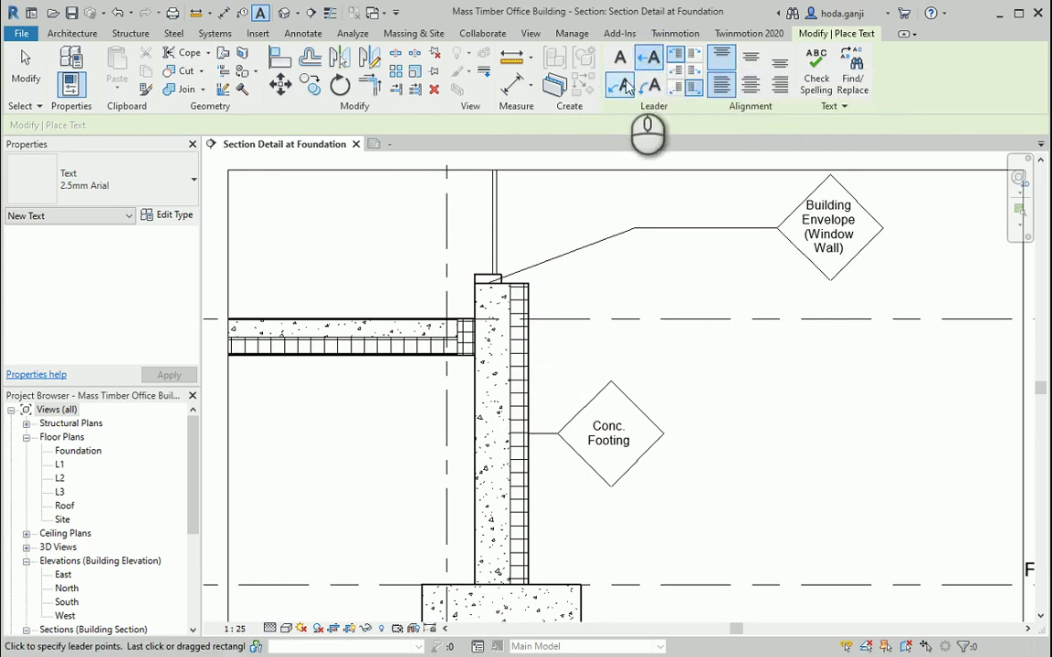
click(461, 356)
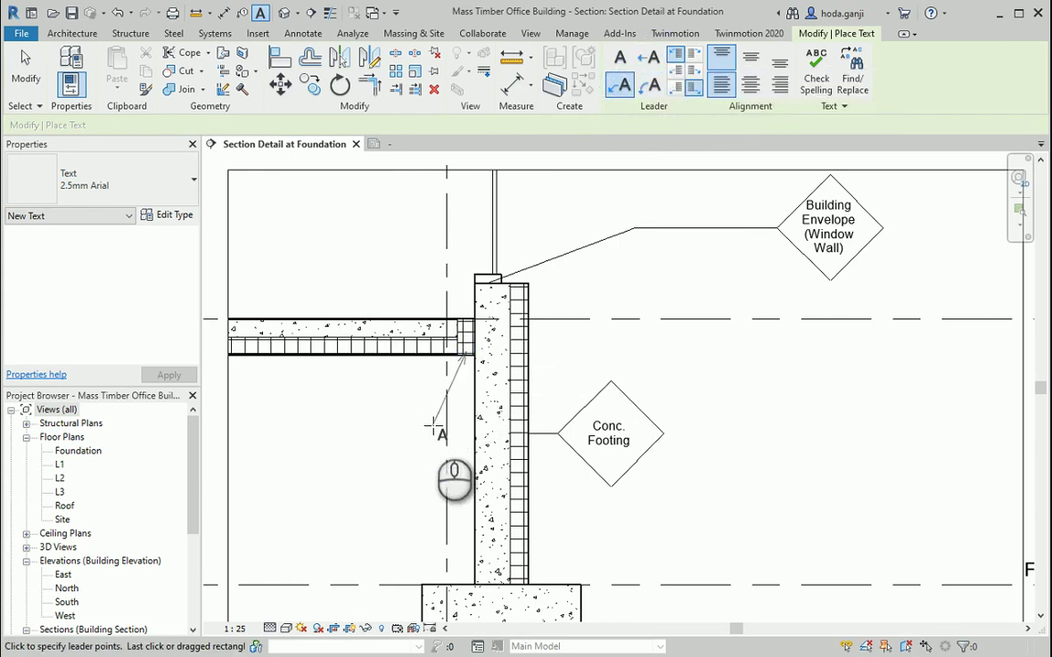
click(429, 401)
click(383, 402)
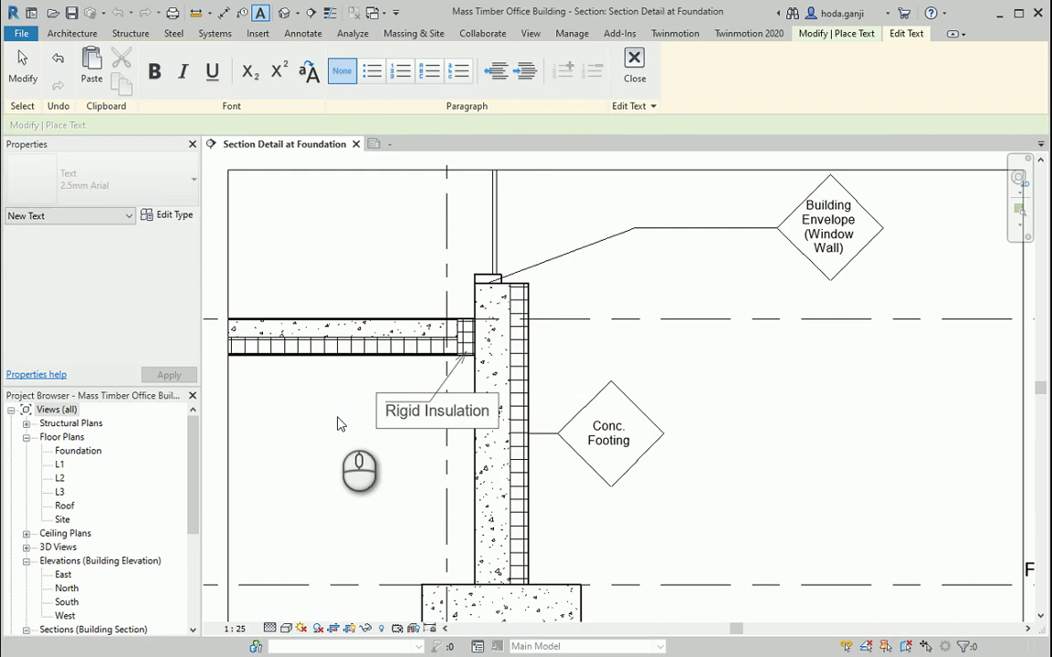
click(374, 463)
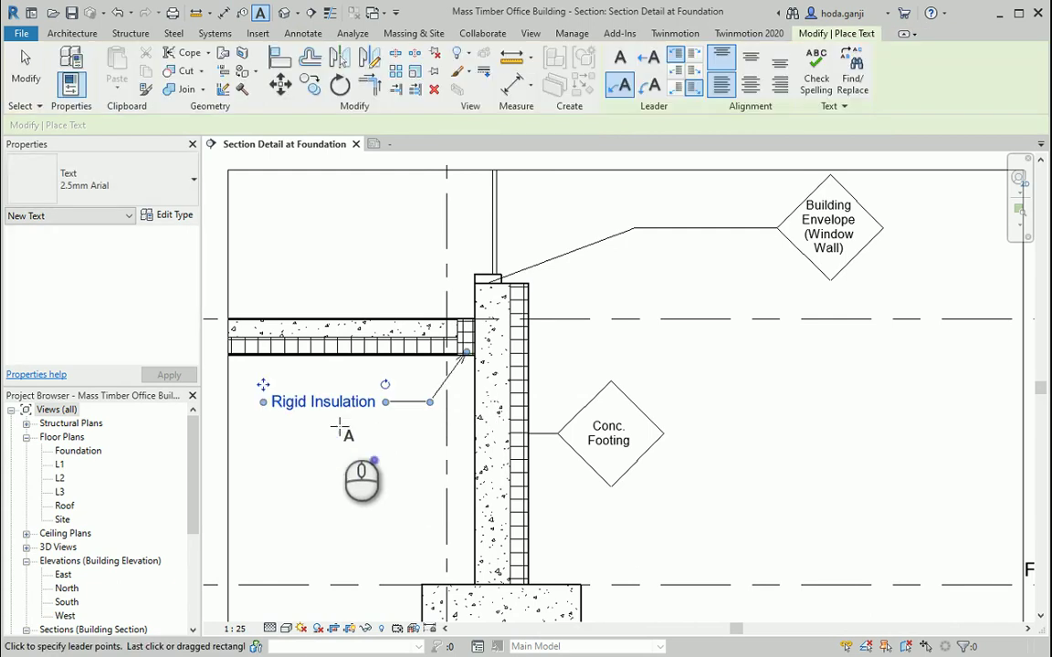
key(Escape)
key(Escape)
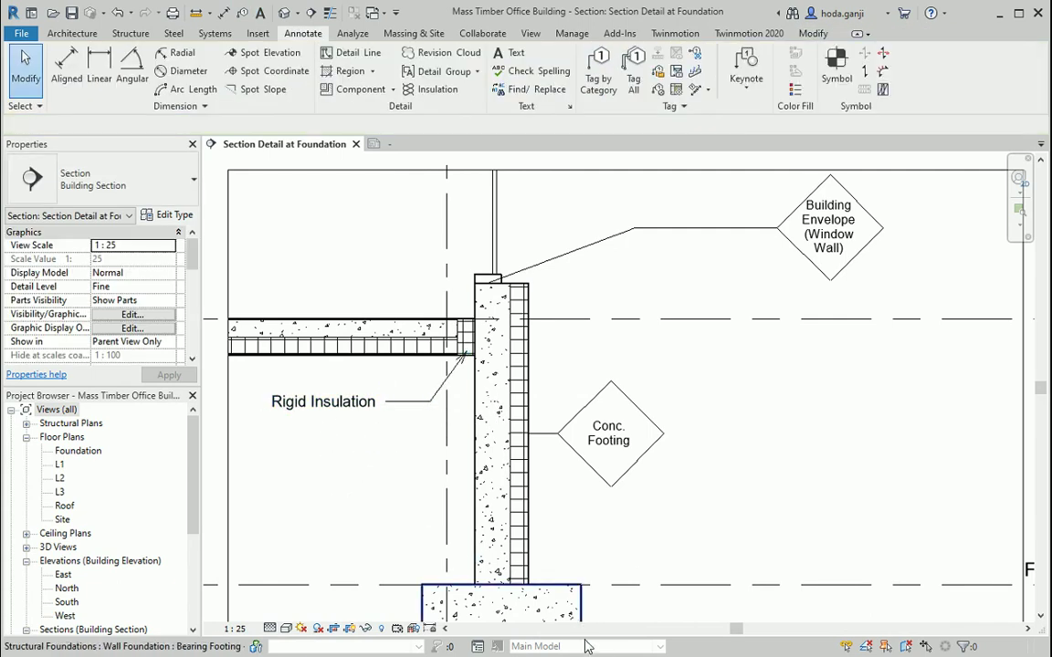
Copy the text "Polyethylene Vapour Barrier (min. 10 mil)" from the reference PDF and return to the Revit section view
key(alt+Tab)
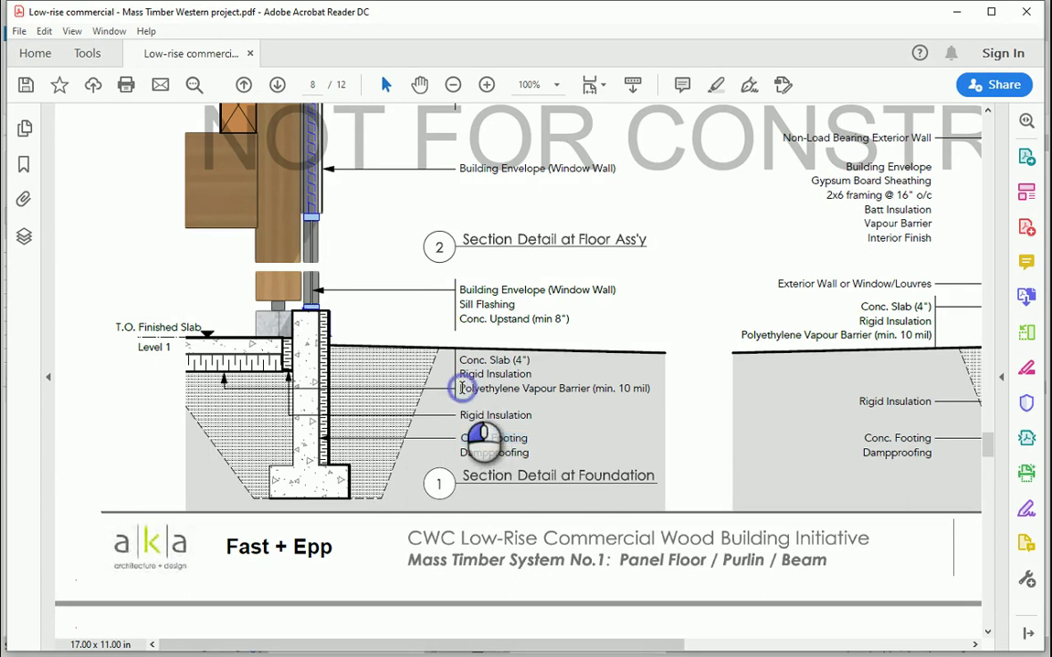
drag(461, 388, 658, 383)
key(ctrl+c)
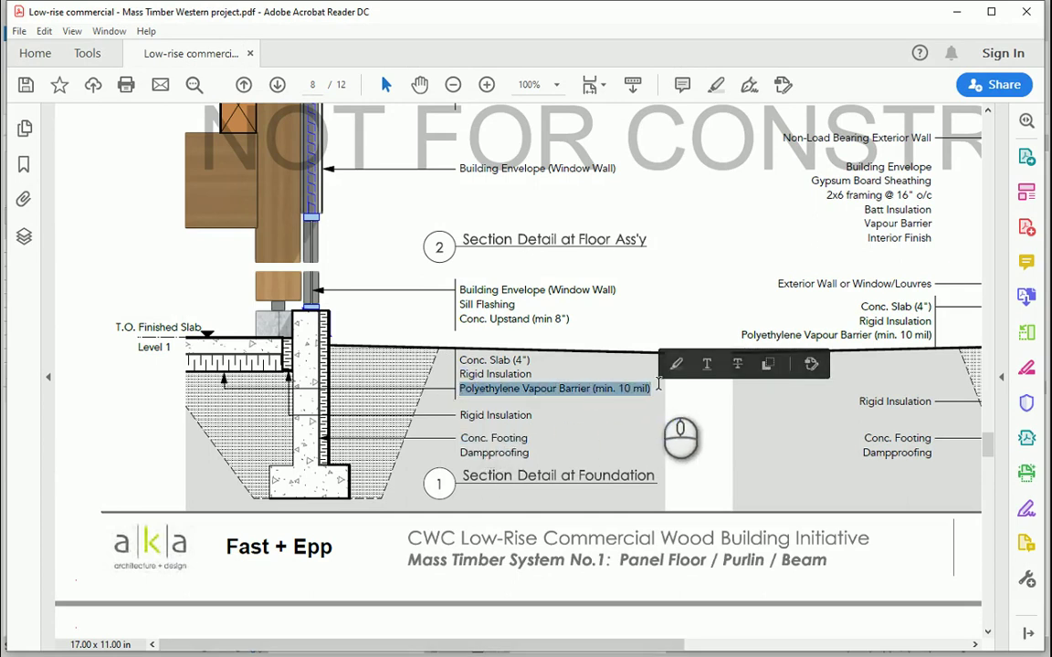
key(alt+Tab)
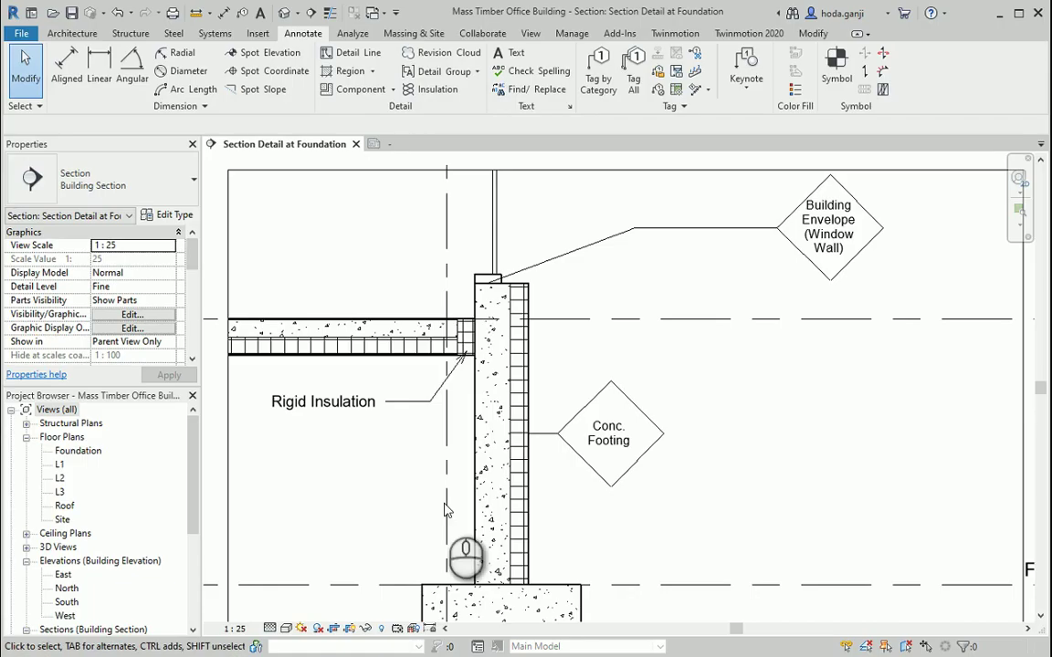
Move the Rigid Insulation note down near the footing, keeping its leader on the slab-edge insulation
click(324, 392)
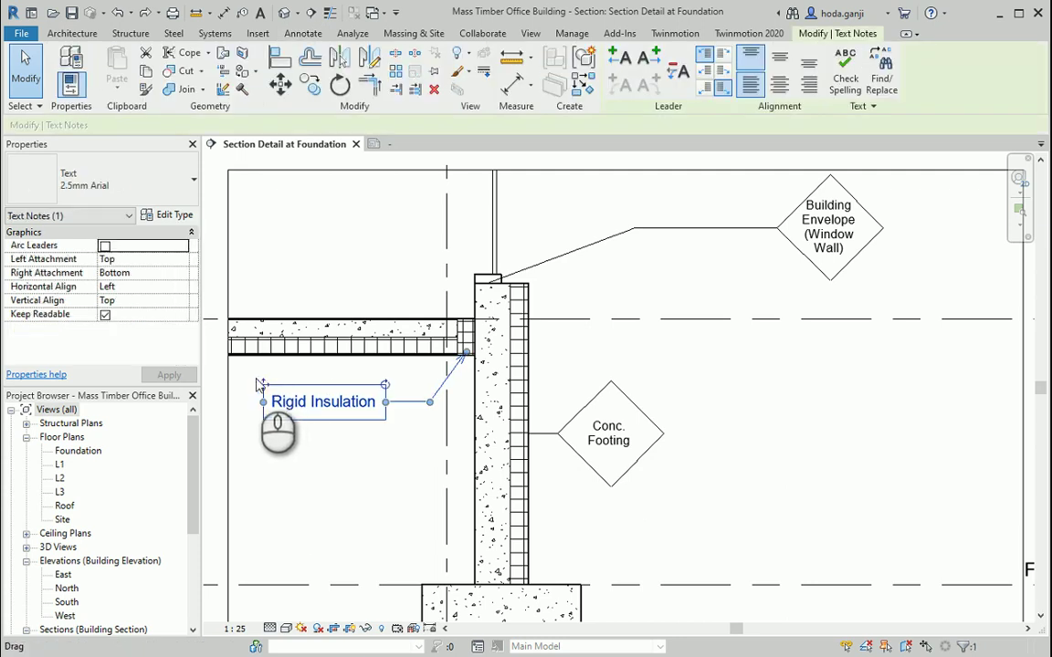
ctrl+drag(260, 386, 261, 525)
click(267, 489)
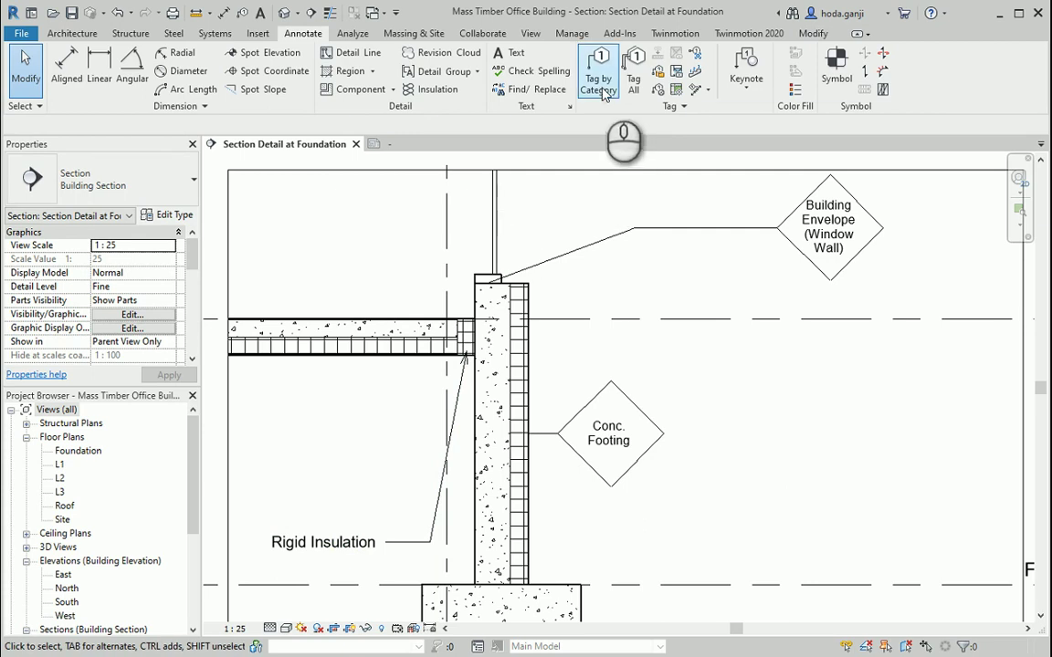
Add a text note with a one-segment leader below the slab, pasting "Polyethylene Vapour Barrier (min. 10 mil)" as its text
click(507, 52)
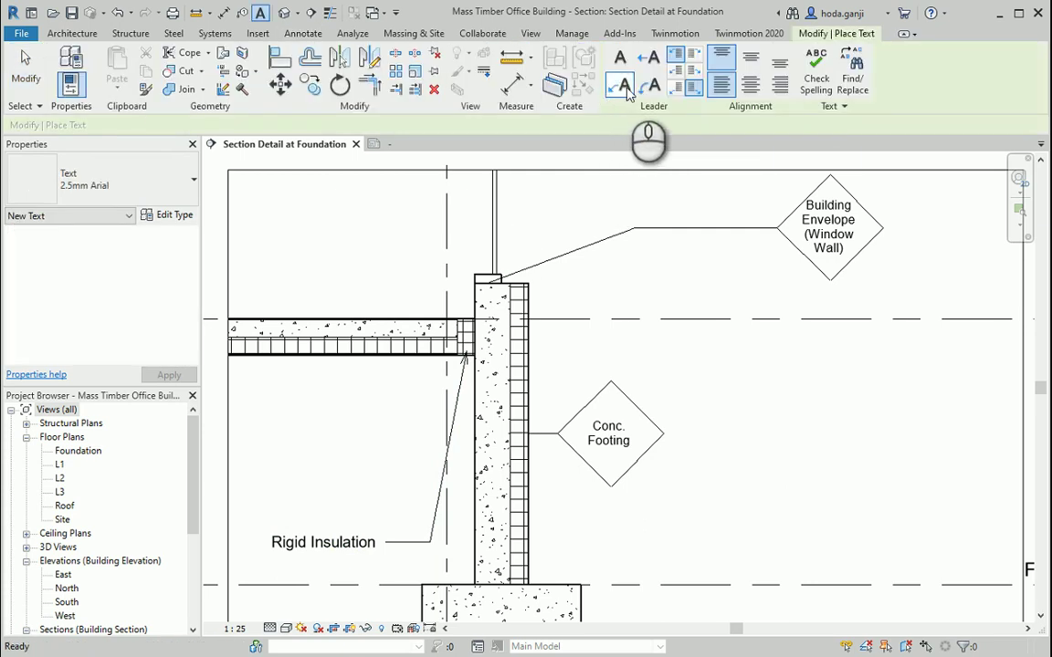
click(648, 56)
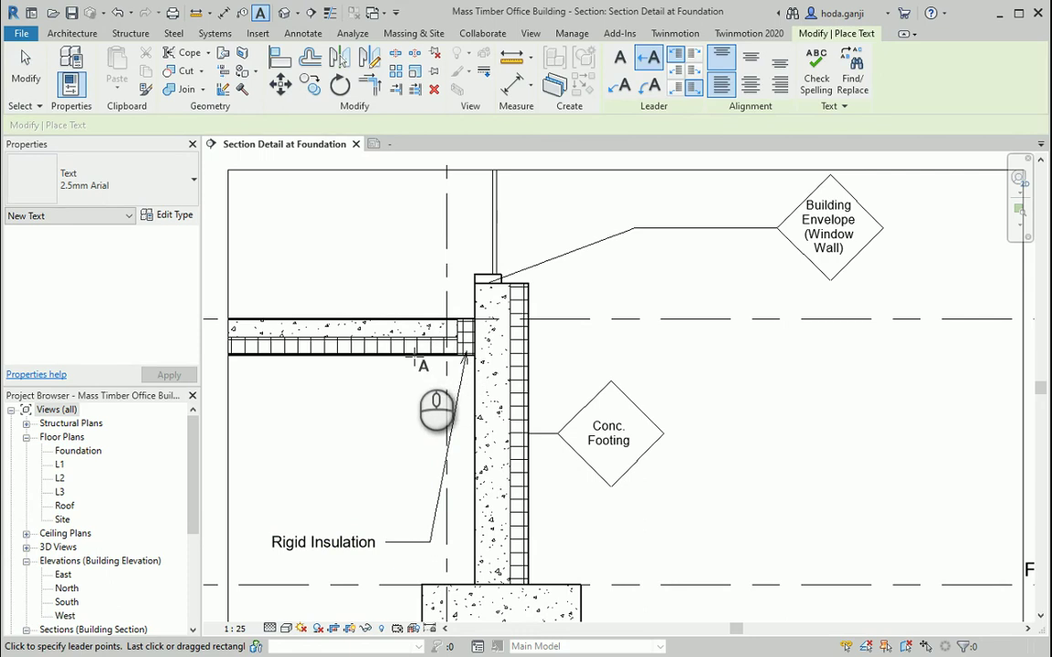
click(416, 355)
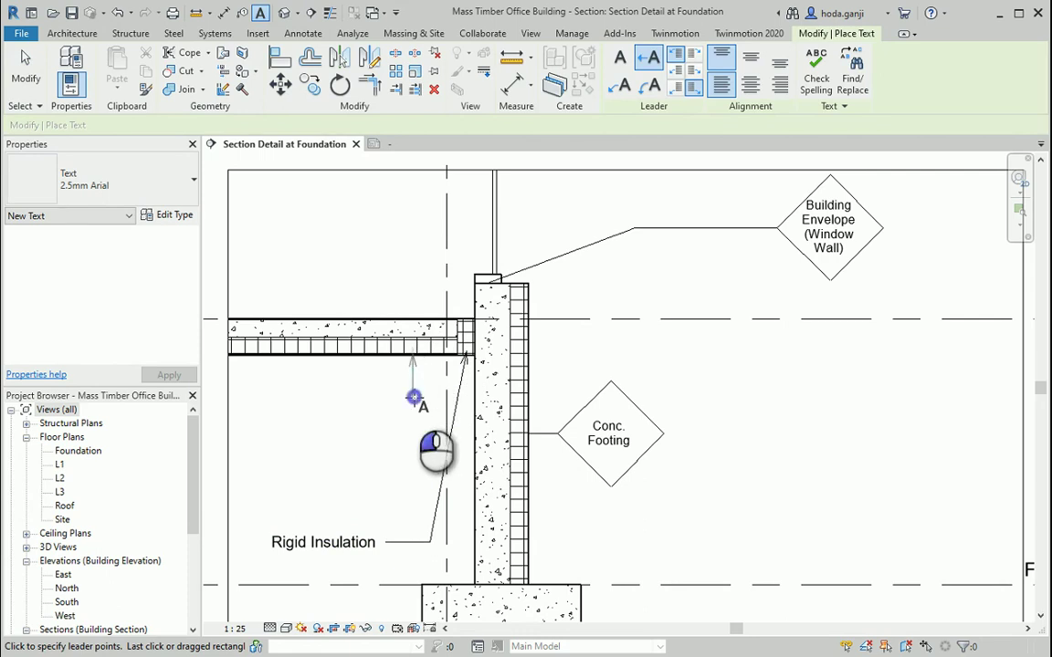
click(414, 397)
key(ctrl+v)
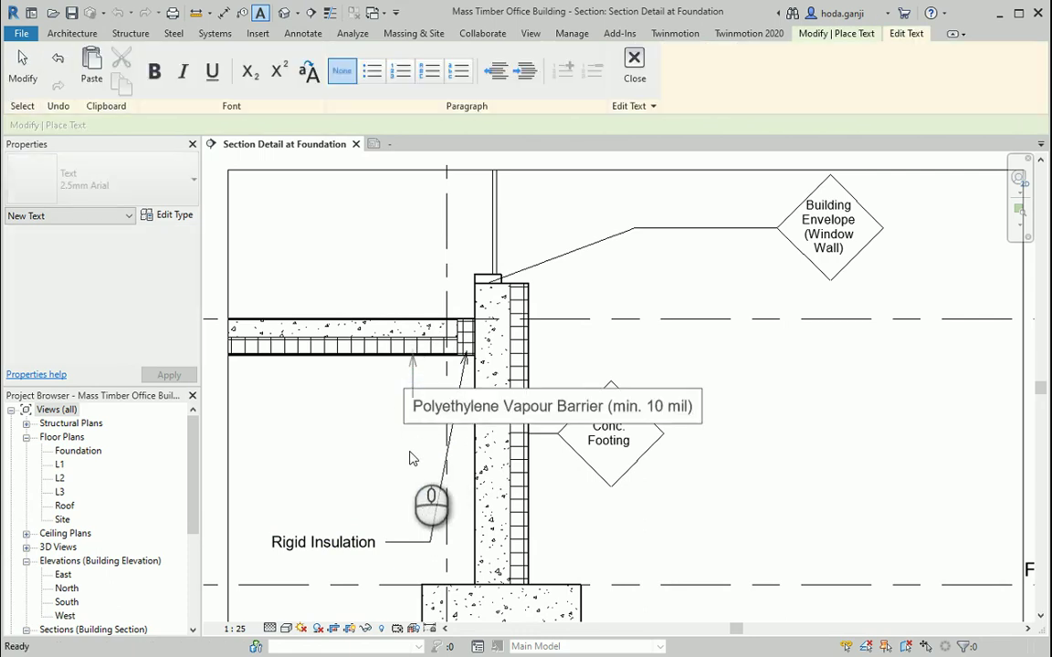
click(411, 460)
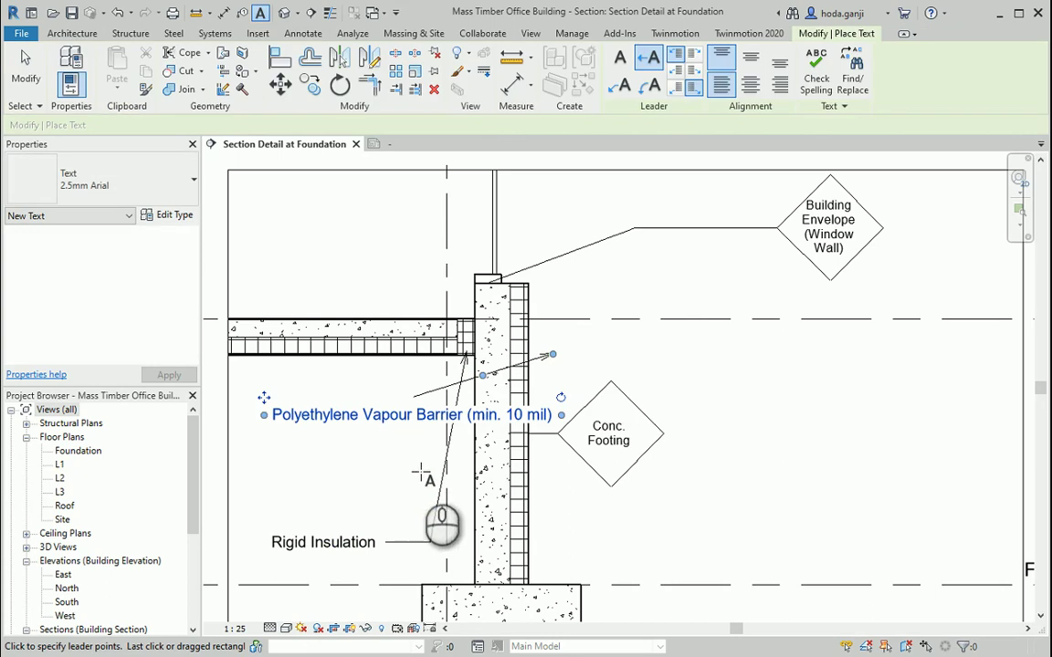
scroll(899, 484, down, 2)
key(Escape)
key(Escape)
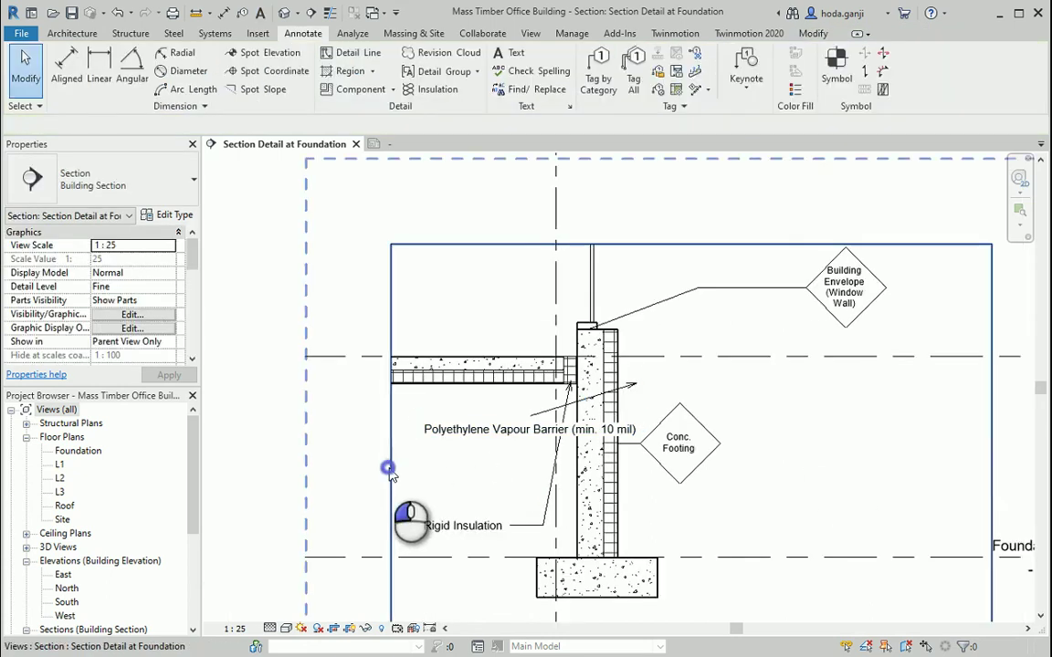
Extend the section's crop boundary outward on the slab side to show more of the floor slab
click(390, 453)
drag(388, 448, 307, 448)
click(420, 467)
Move the Polyethylene Vapour Barrier note toward the slab's outer end and point its leader straight up at the slab's underside
click(493, 429)
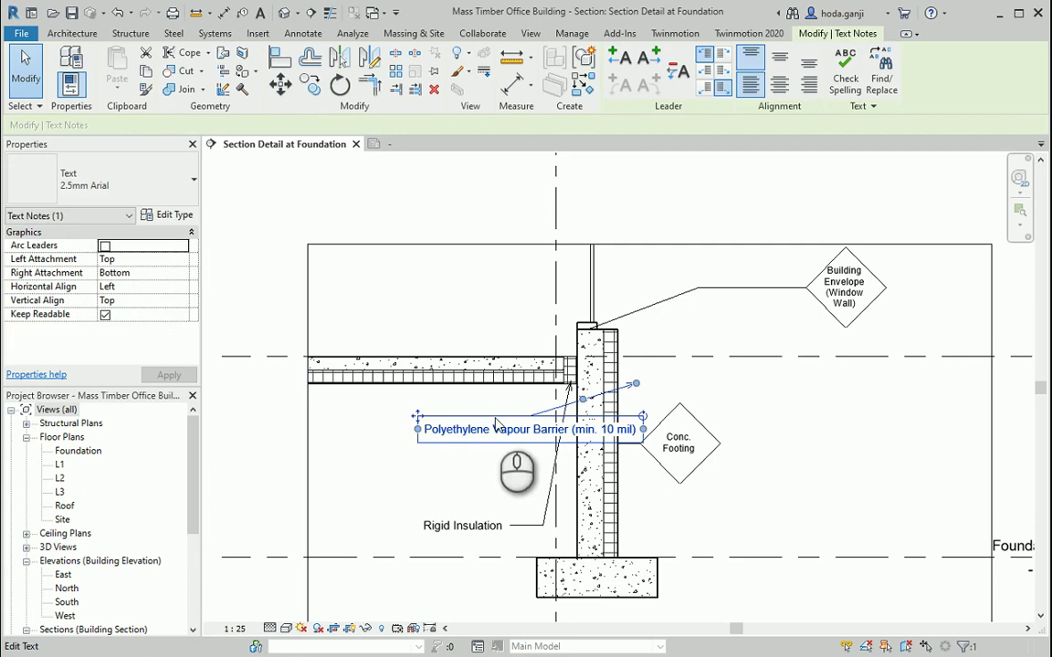
drag(418, 428, 314, 418)
scroll(648, 415, up, 2)
drag(571, 404, 366, 371)
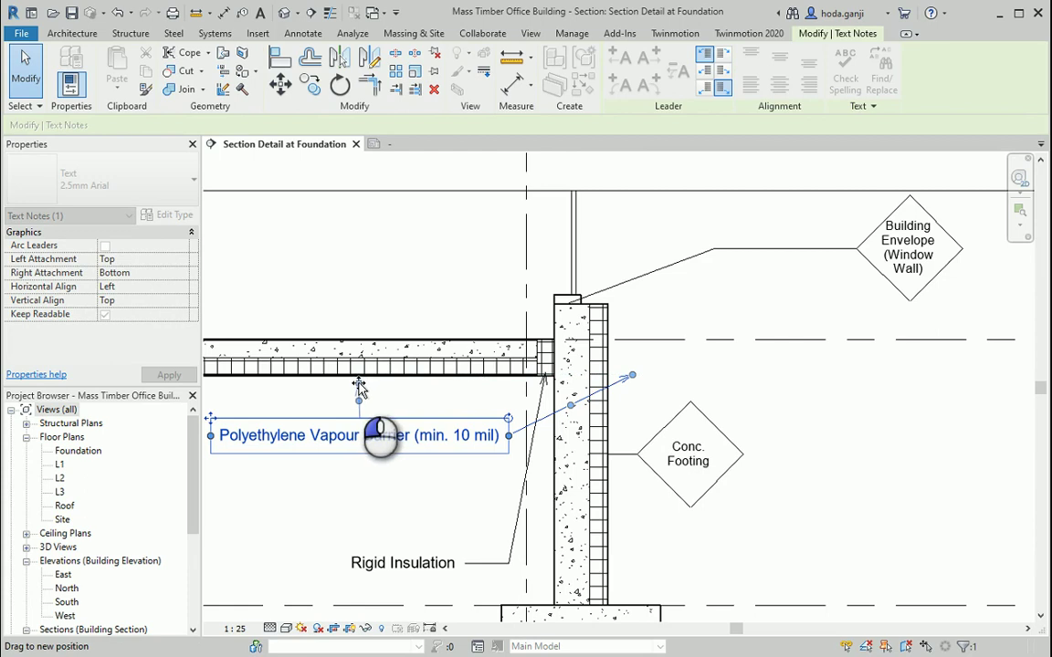
click(365, 475)
drag(359, 388, 359, 382)
scroll(375, 387, up, 5)
click(356, 402)
click(356, 516)
scroll(403, 445, down, 4)
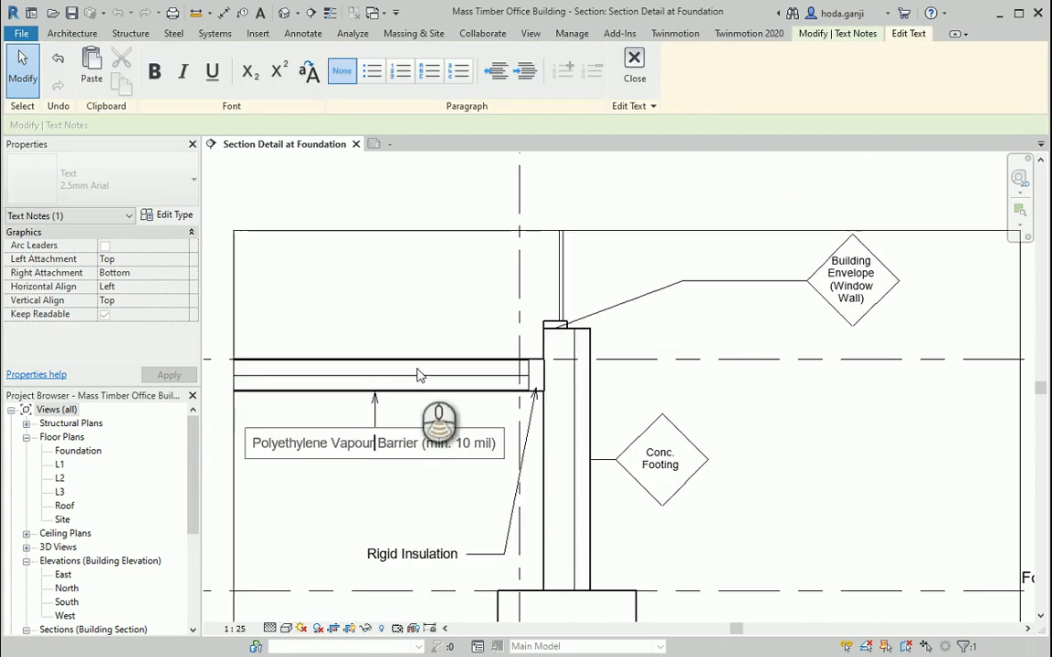
click(407, 519)
scroll(411, 513, down, 3)
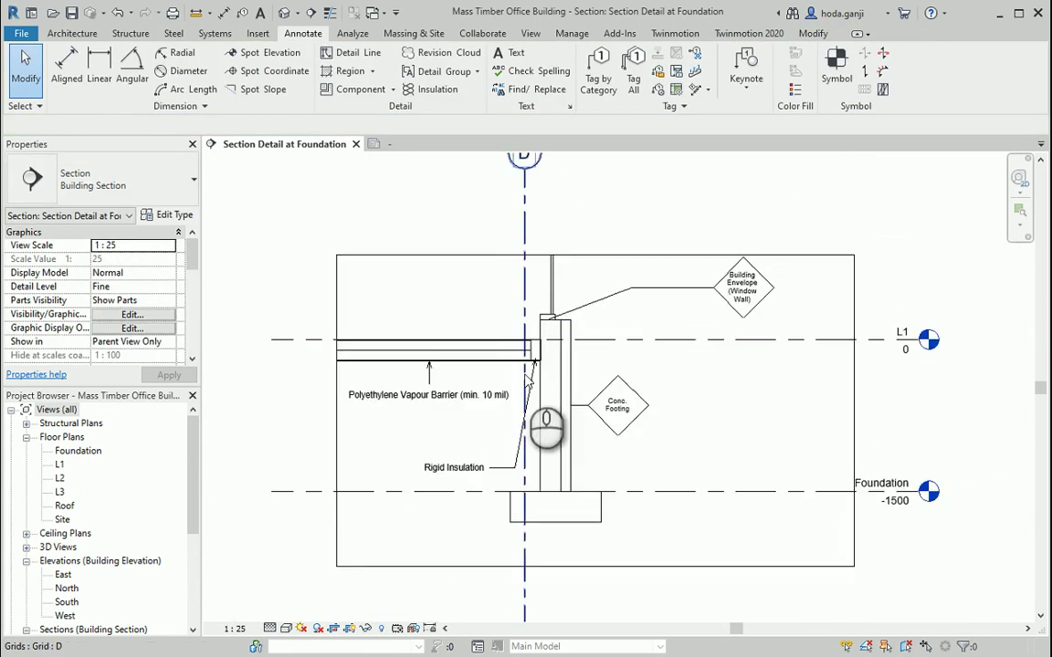
Check the slab notes in the reference PDF, then dimension the thickness of the slab's concrete layer with an aligned dimension
scroll(539, 430, up, 2)
scroll(534, 374, up, 1)
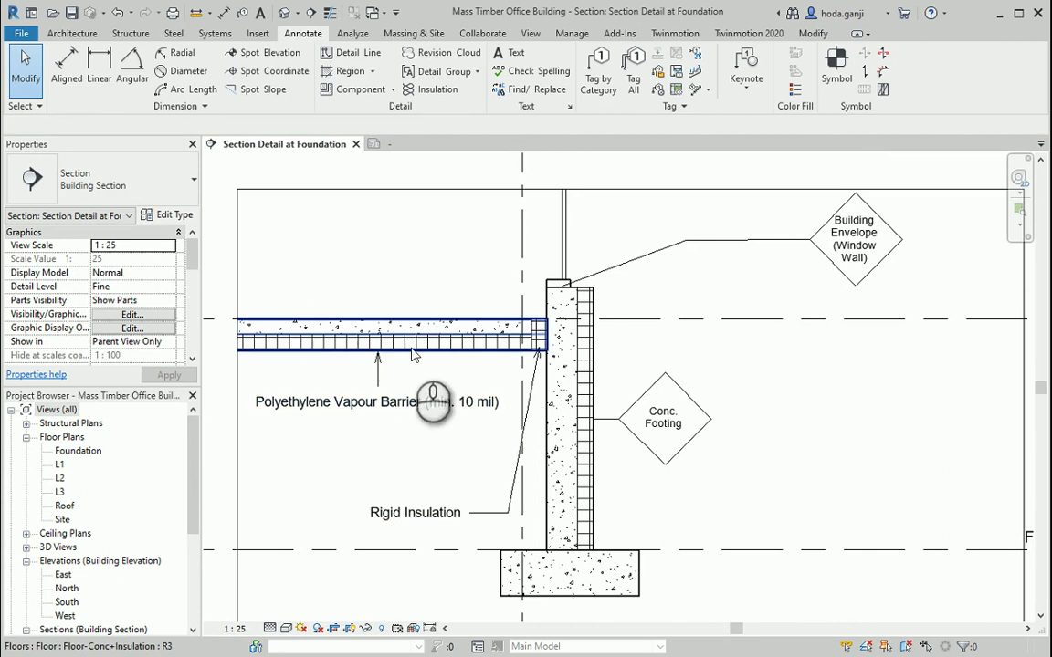
key(alt+Tab)
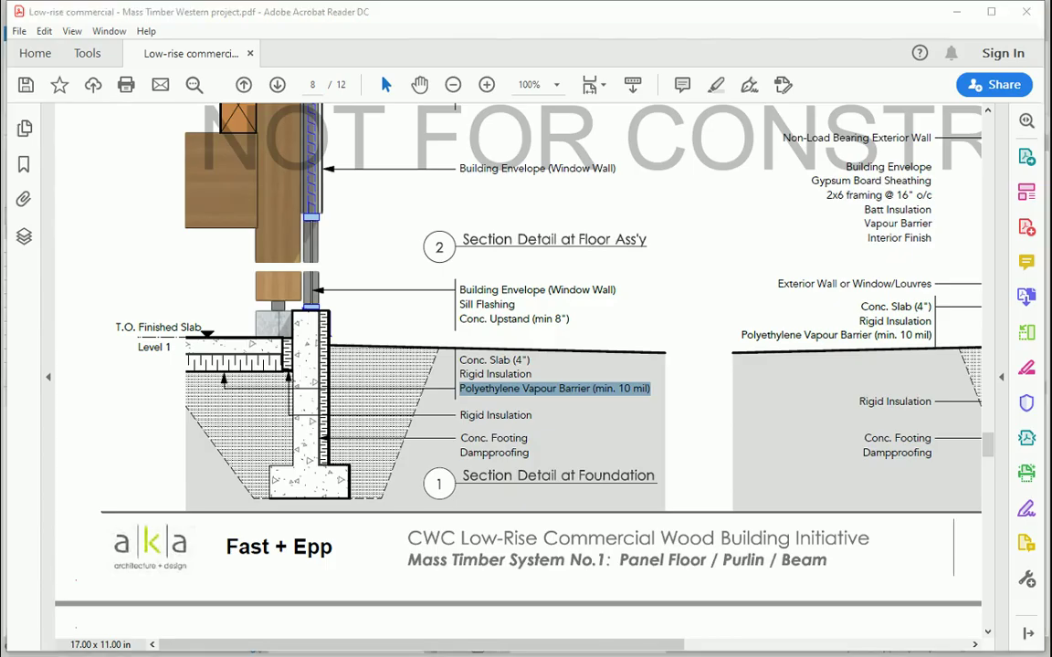
key(alt+Tab)
scroll(321, 327, up, 3)
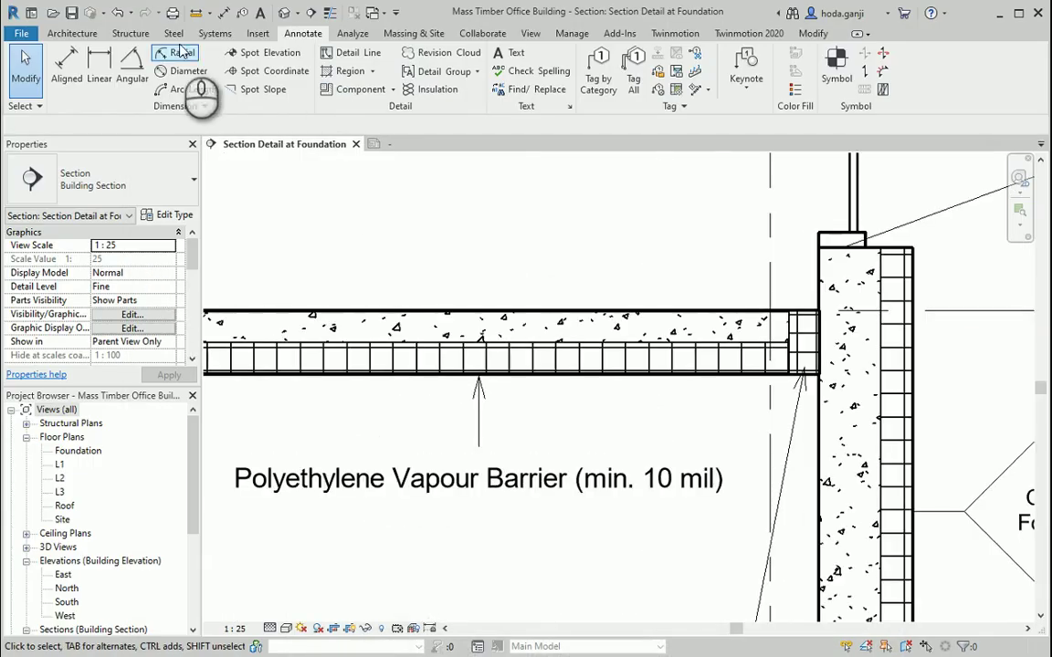
click(66, 66)
click(409, 347)
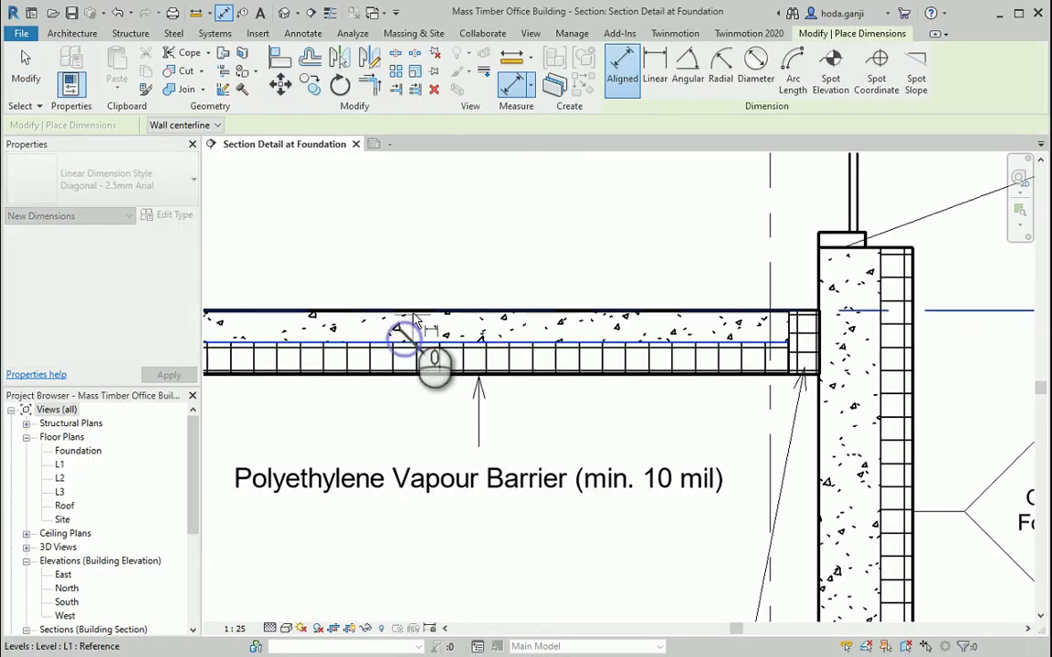
click(402, 311)
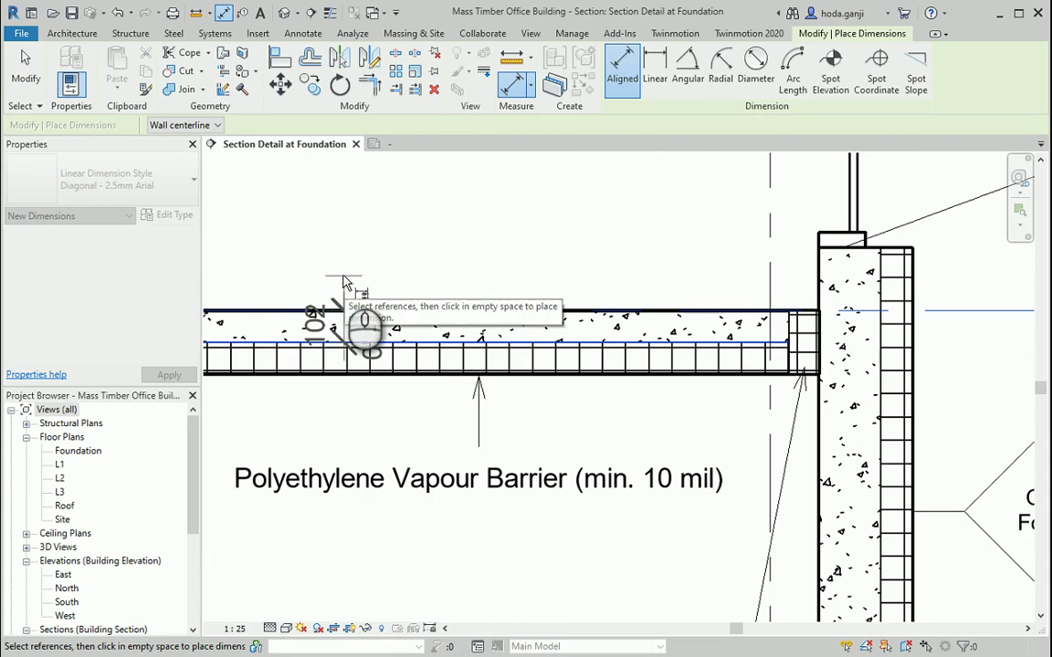
click(337, 306)
key(Escape)
key(Escape)
scroll(469, 305, down, 3)
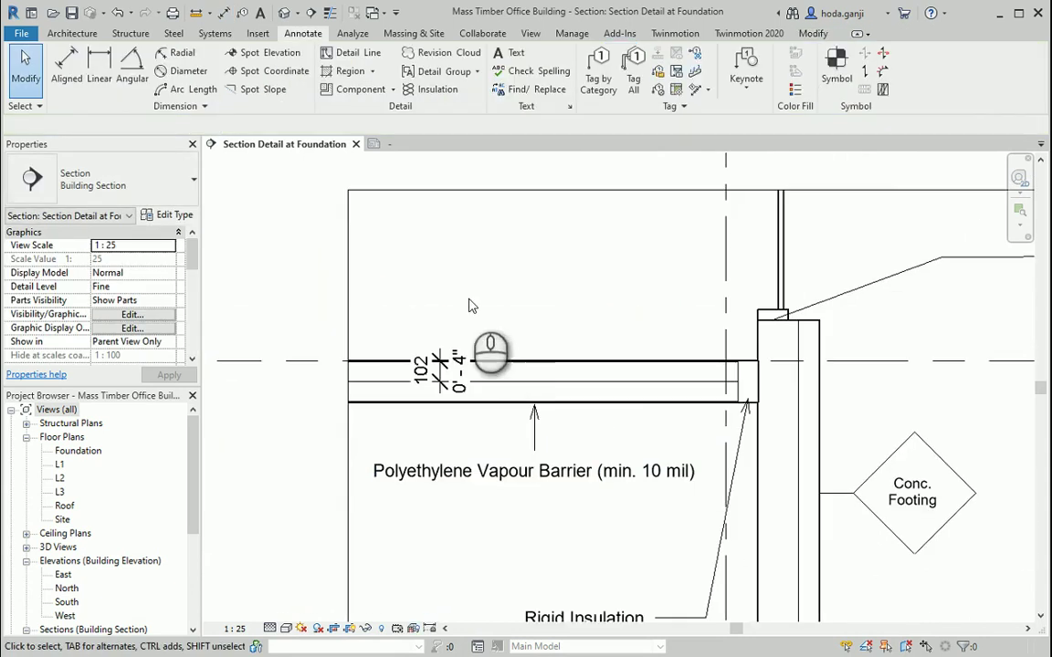
Add a text note with a one-segment leader on top of the slab, reading "Conc. Slab (4")" as in the reference PDF
scroll(452, 284, up, 3)
click(515, 57)
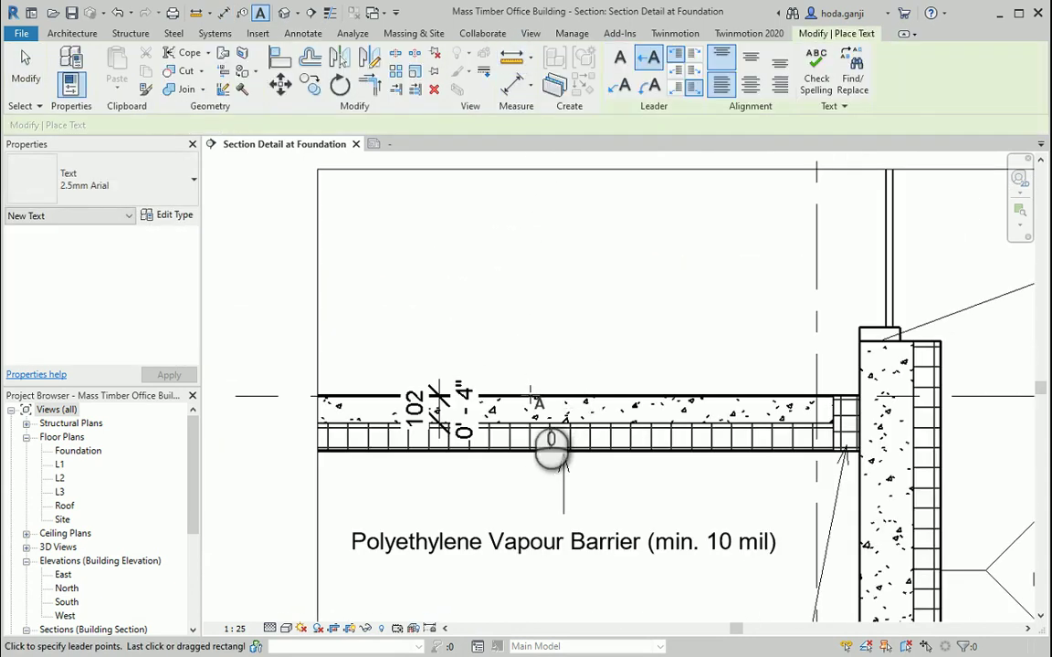
click(504, 394)
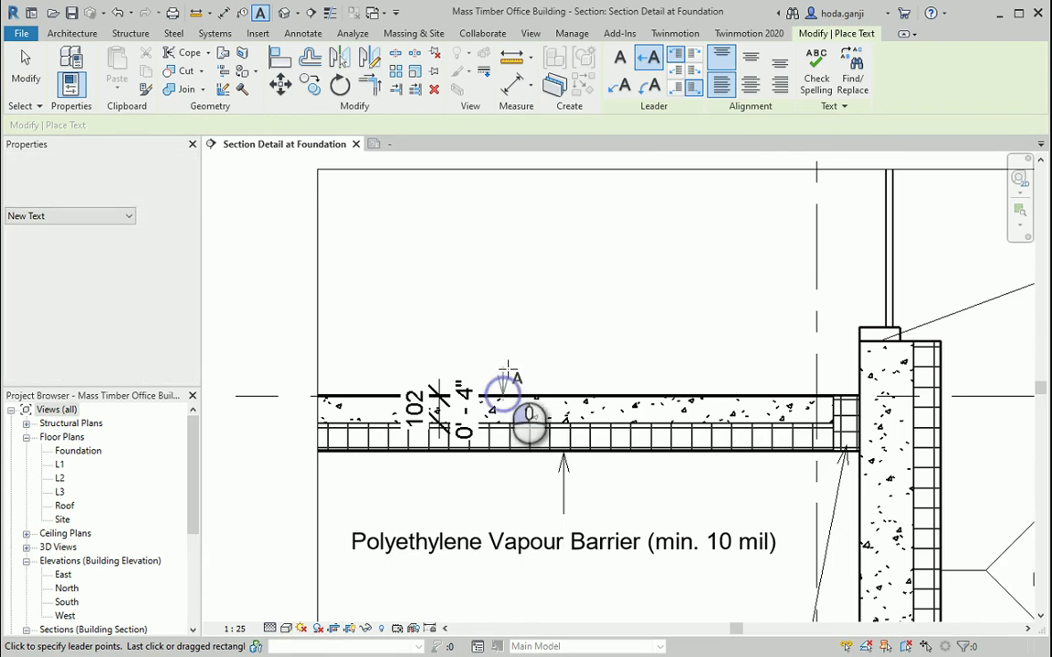
click(507, 349)
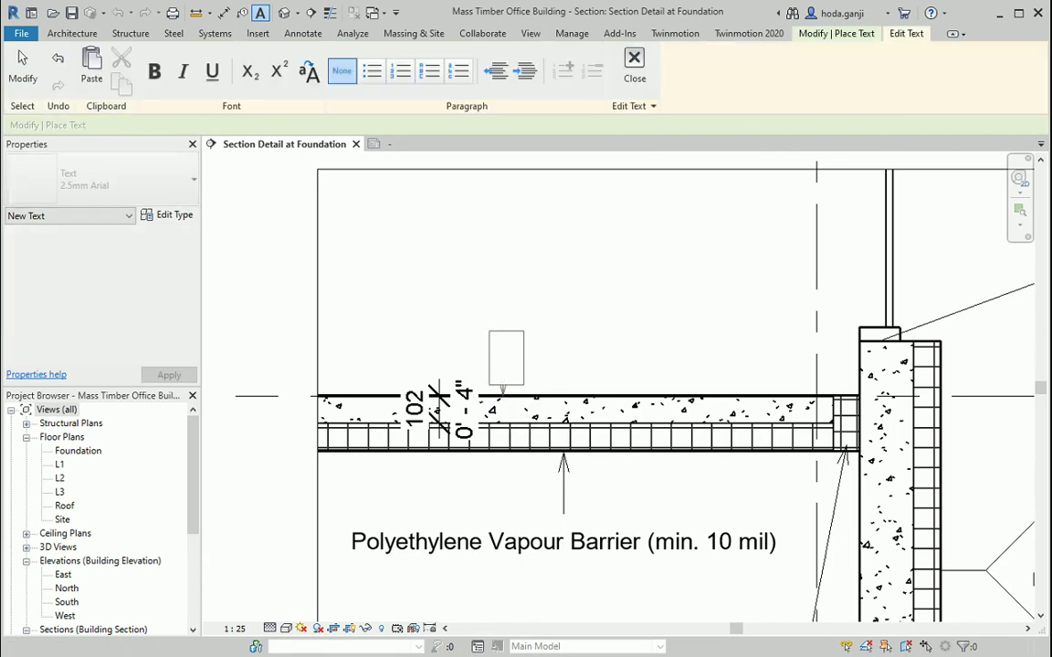
key(alt+Tab)
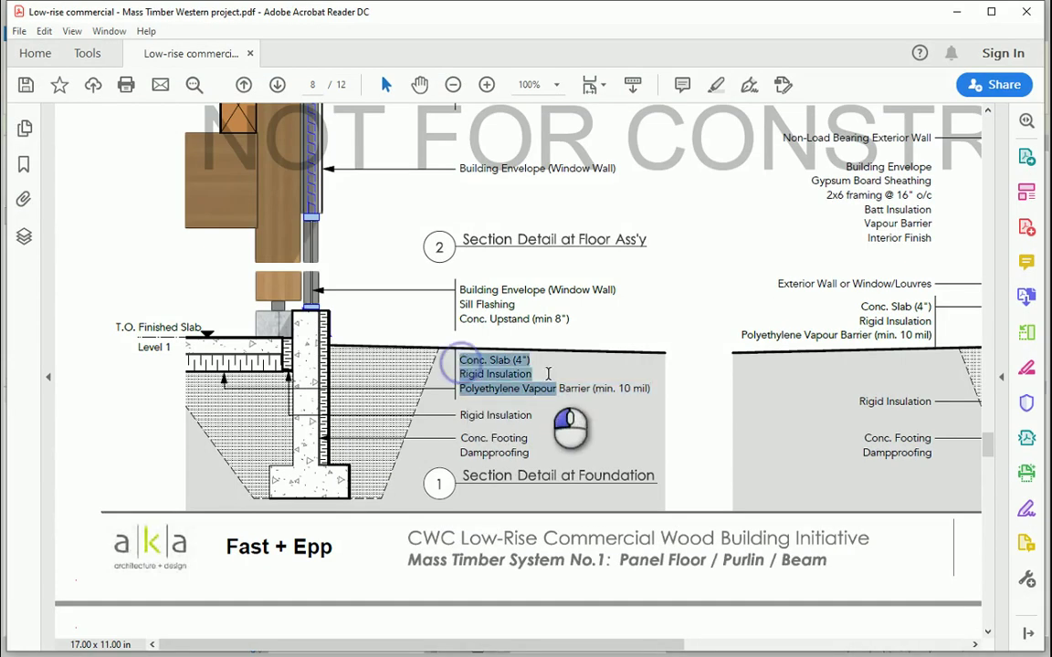
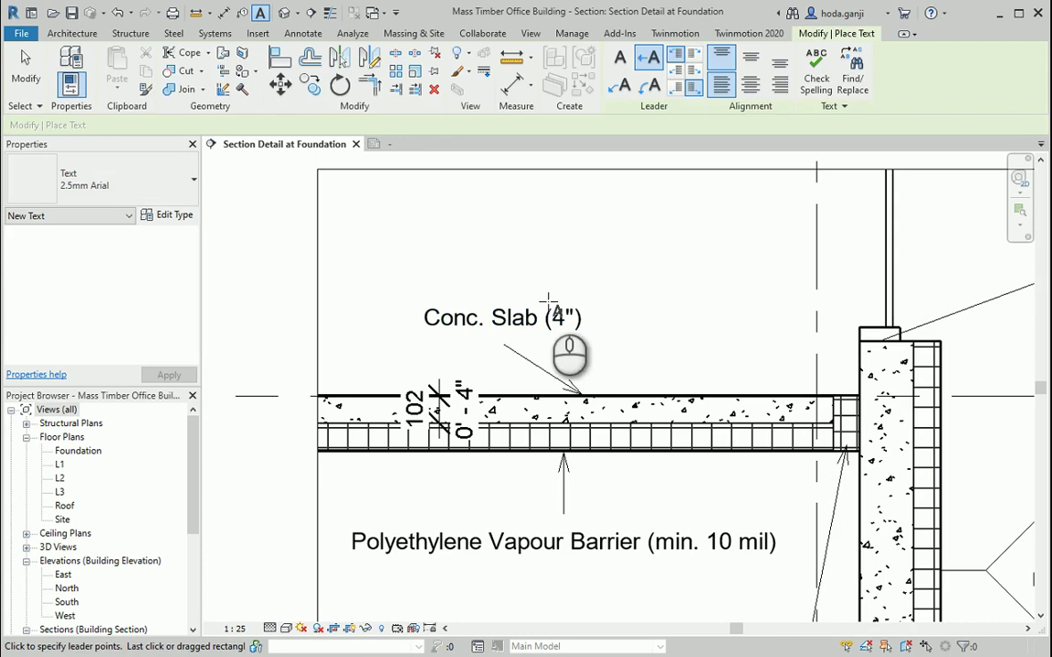
Position the Conc. Slab (4") note just above the slab and make its leader vertical to the slab's top face
key(Escape)
click(541, 315)
drag(409, 290, 410, 251)
drag(584, 402, 502, 396)
click(607, 377)
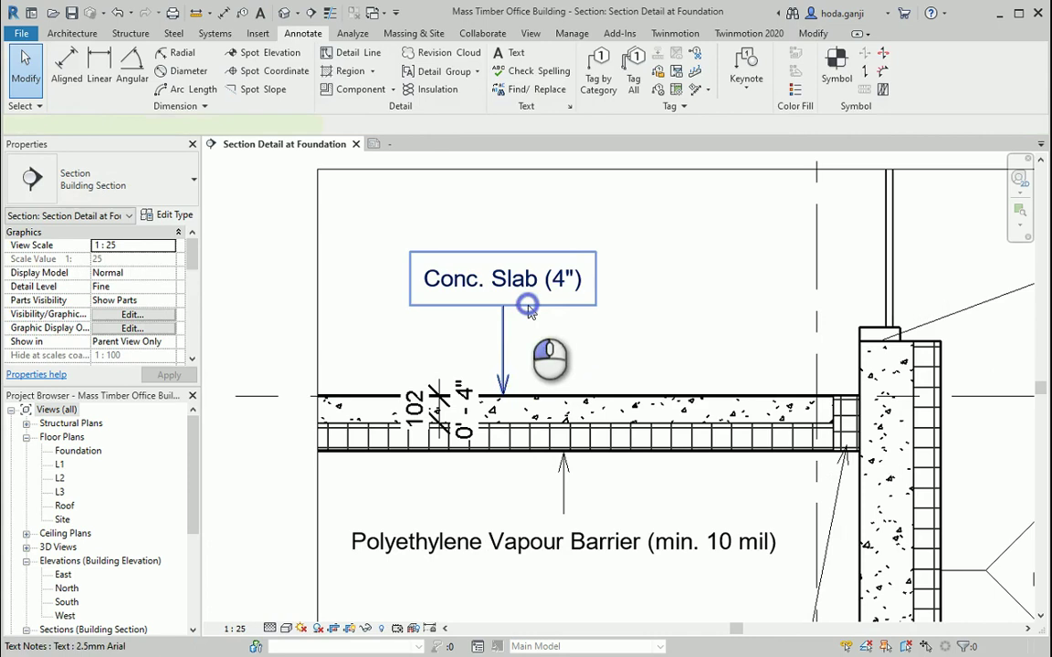
click(484, 287)
mouse_move(409, 251)
mouse_down()
mouse_move(422, 290)
mouse_move(408, 284)
mouse_up()
click(548, 370)
scroll(568, 451, down, 3)
scroll(661, 407, up, 1)
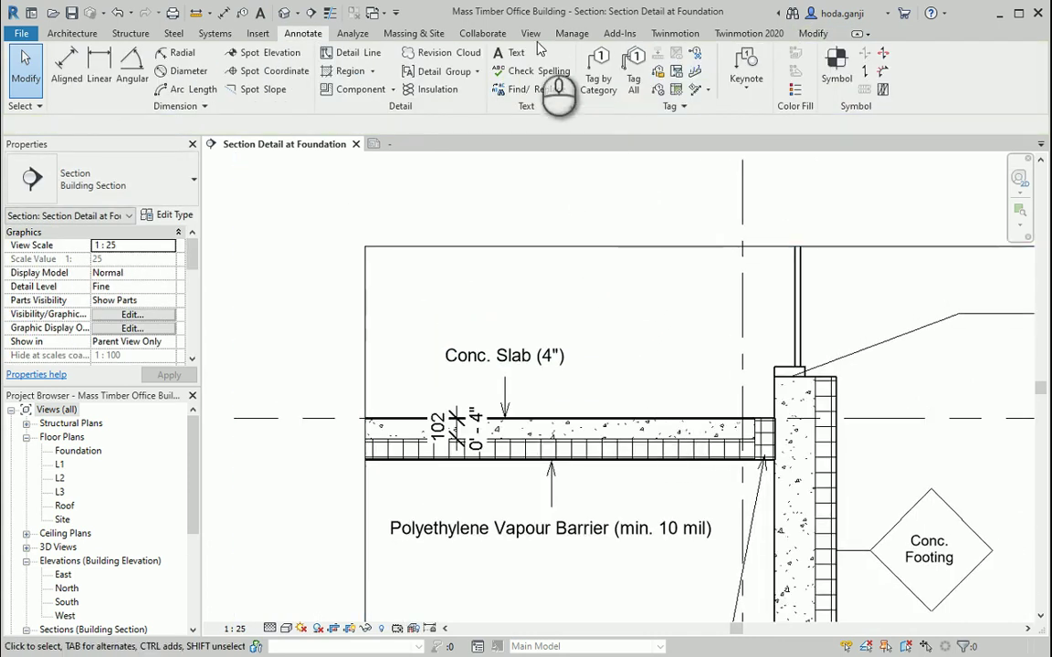
Add a "Rigid Insulation" note above the slab with a vertical one-segment leader ending in the under-slab insulation layer
click(507, 55)
click(648, 58)
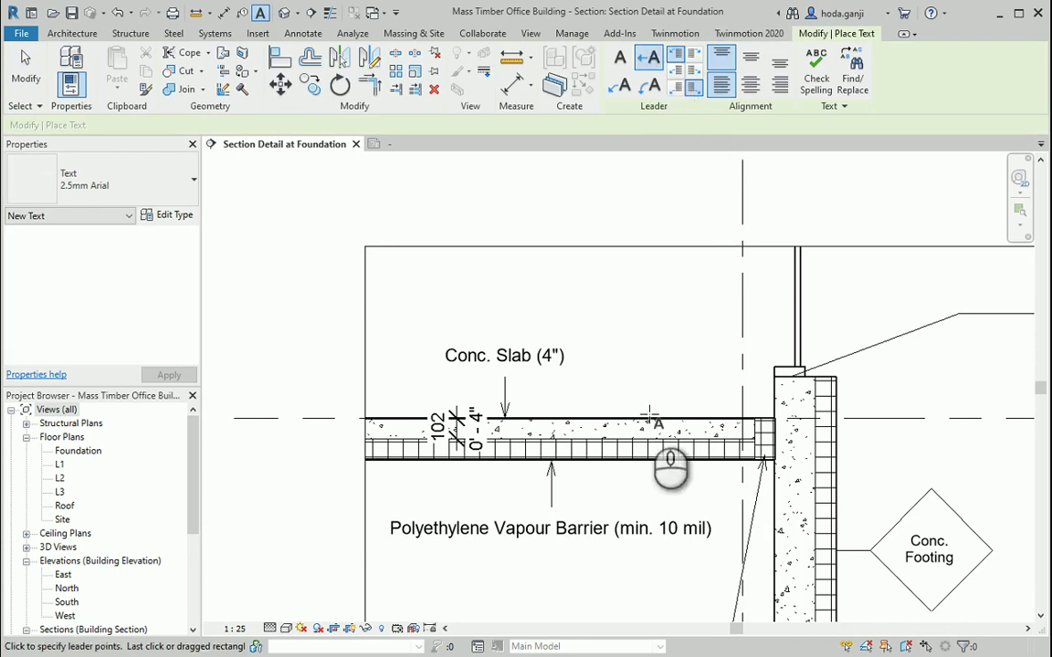
click(643, 310)
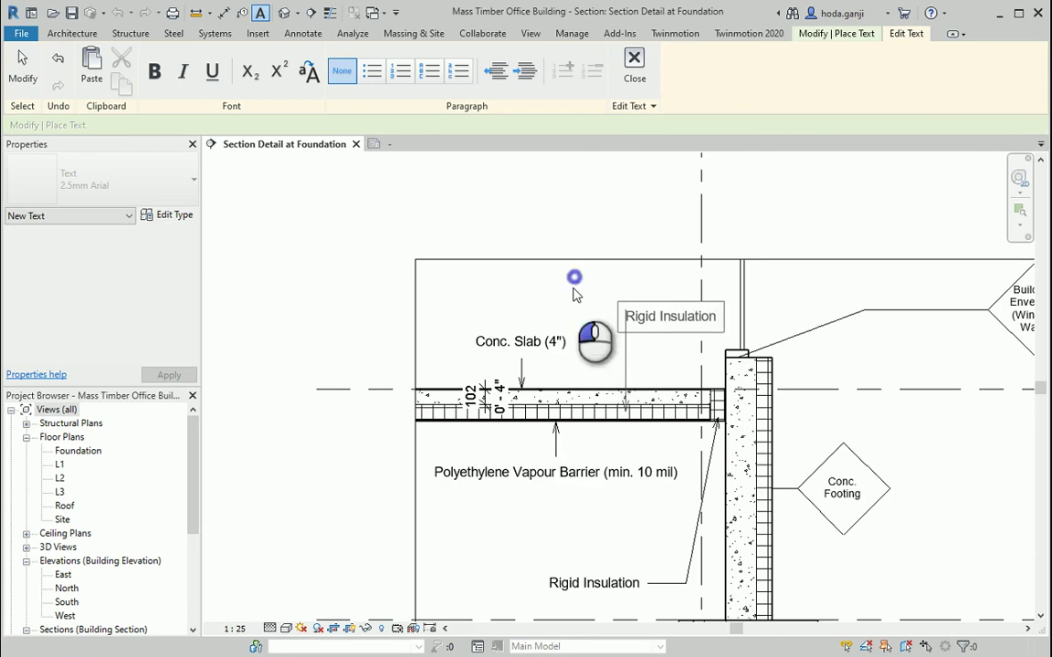
click(575, 294)
scroll(574, 294, up, 3)
key(Escape)
mouse_move(665, 430)
mouse_down()
mouse_move(673, 442)
mouse_move(616, 442)
mouse_up()
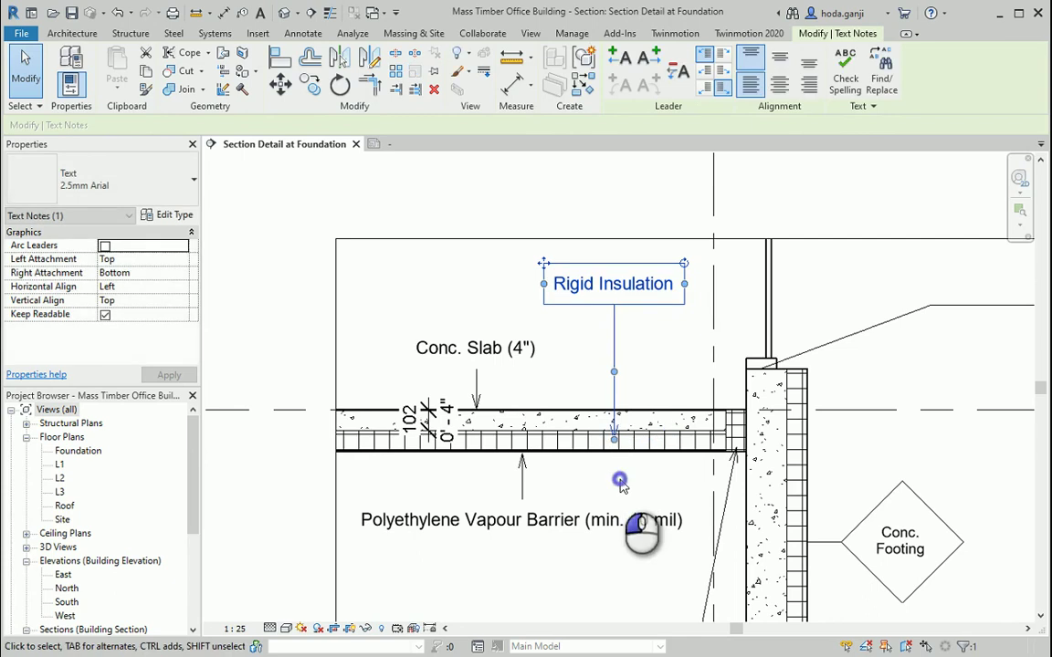
click(618, 498)
Dimension the height from level L1 to the top of the concrete foundation wall with an aligned dimension
scroll(599, 429, down, 3)
scroll(592, 439, up, 3)
scroll(585, 274, up, 5)
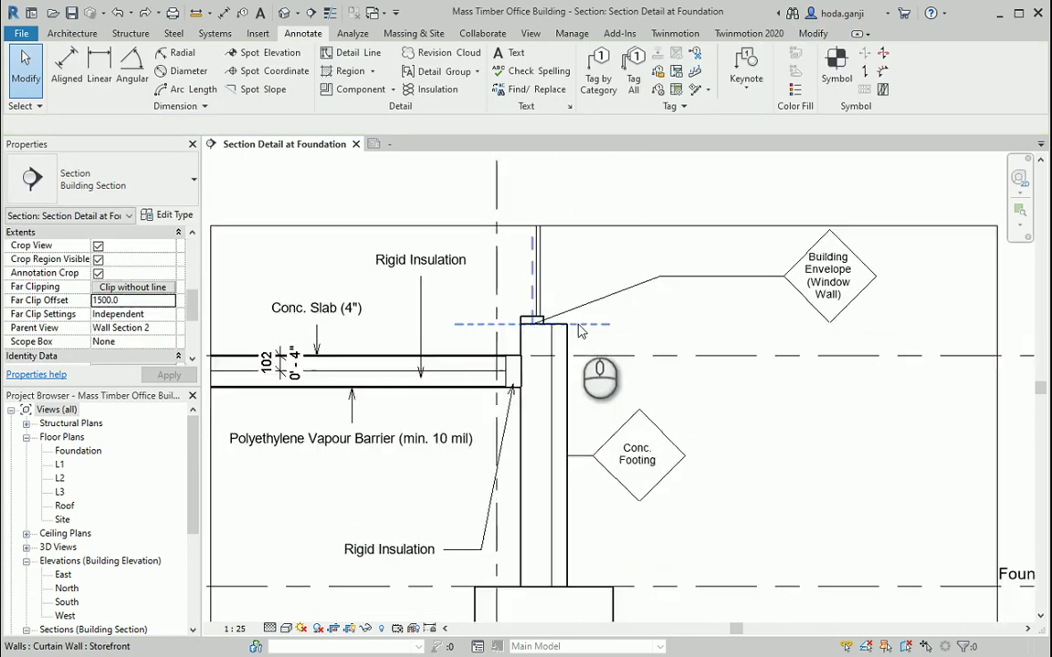
click(73, 68)
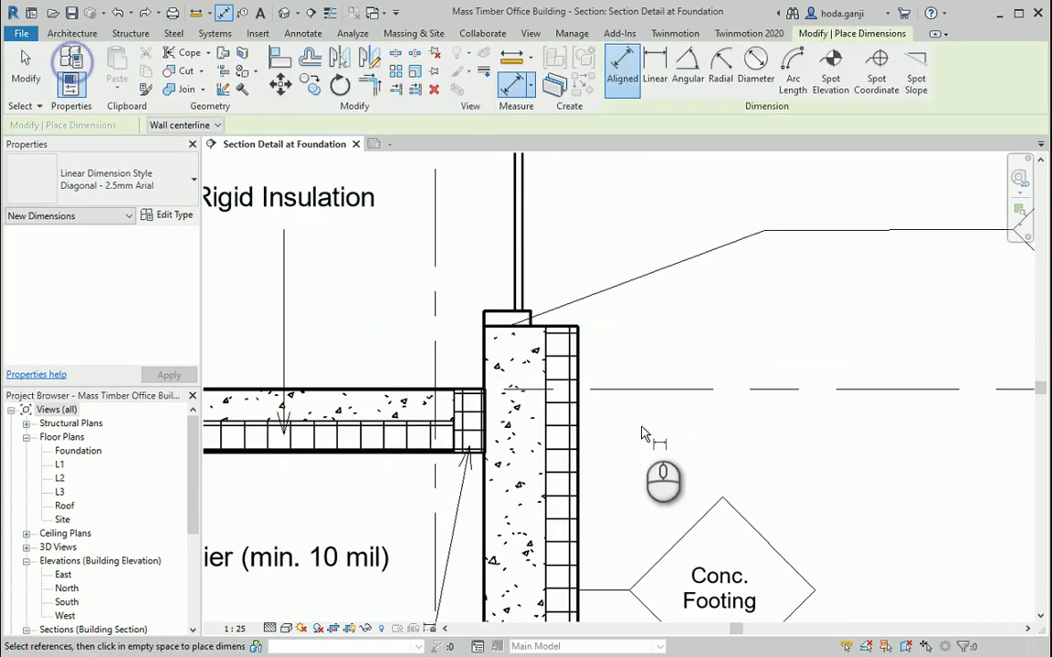
click(562, 327)
click(603, 390)
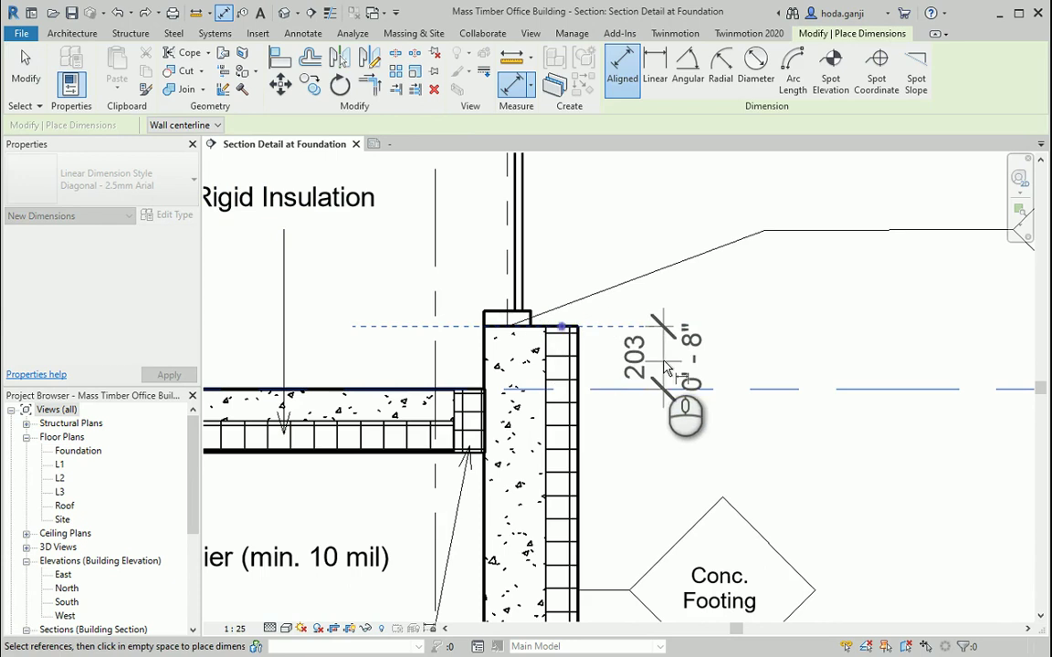
click(659, 402)
scroll(525, 328, down, 2)
key(Escape)
key(Escape)
scroll(794, 315, down, 3)
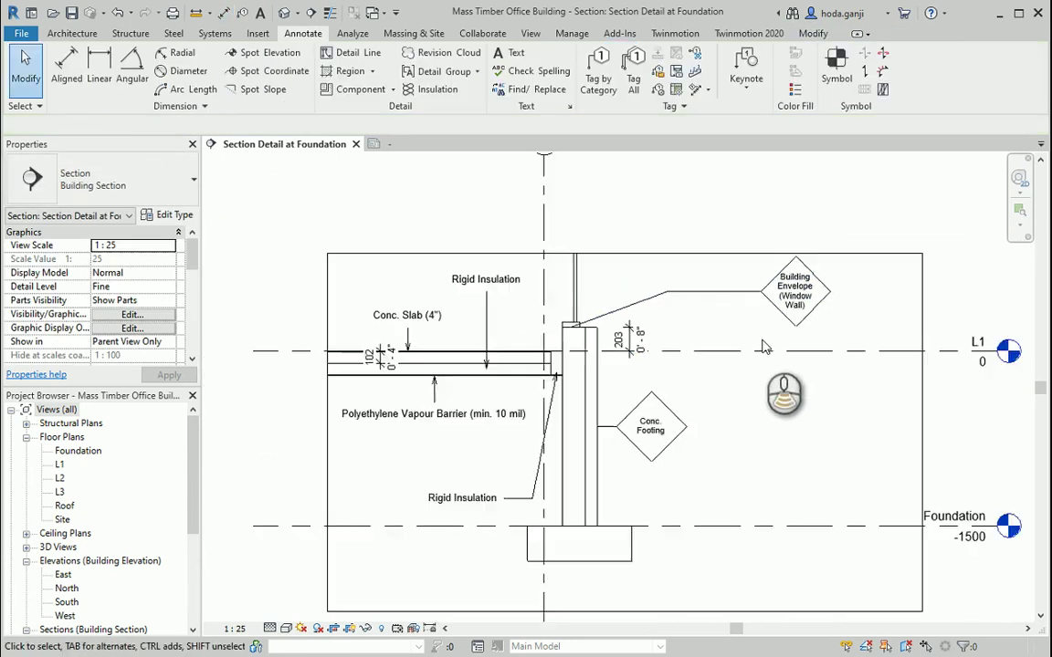
Extend the section's crop boundary upward and move the Building Envelope (Window Wall) tag higher
click(653, 274)
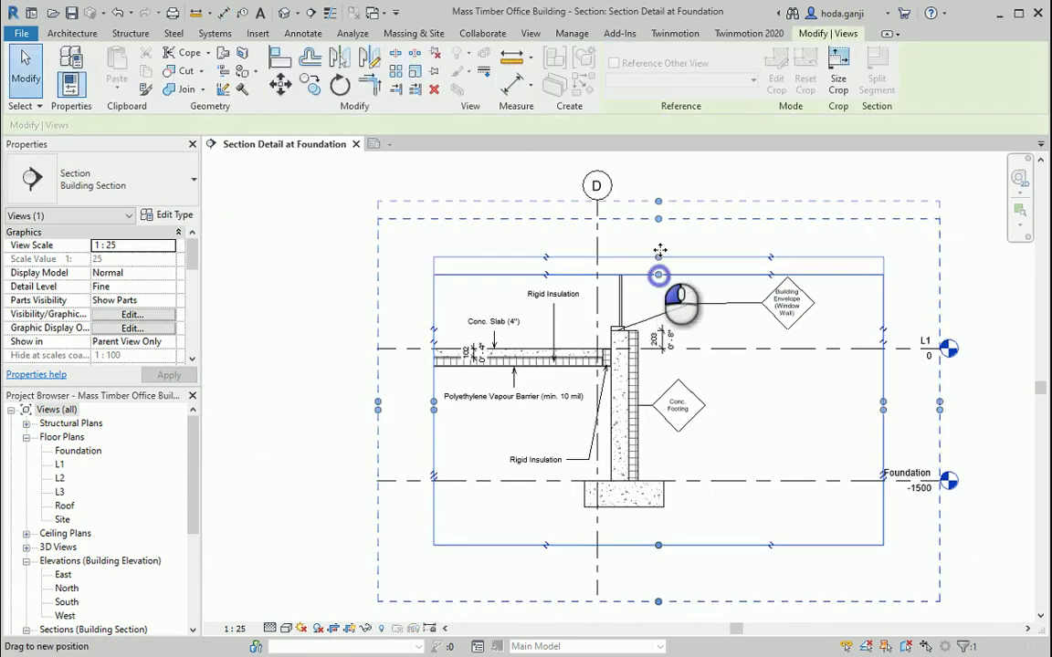
click(775, 415)
scroll(807, 304, up, 2)
click(807, 304)
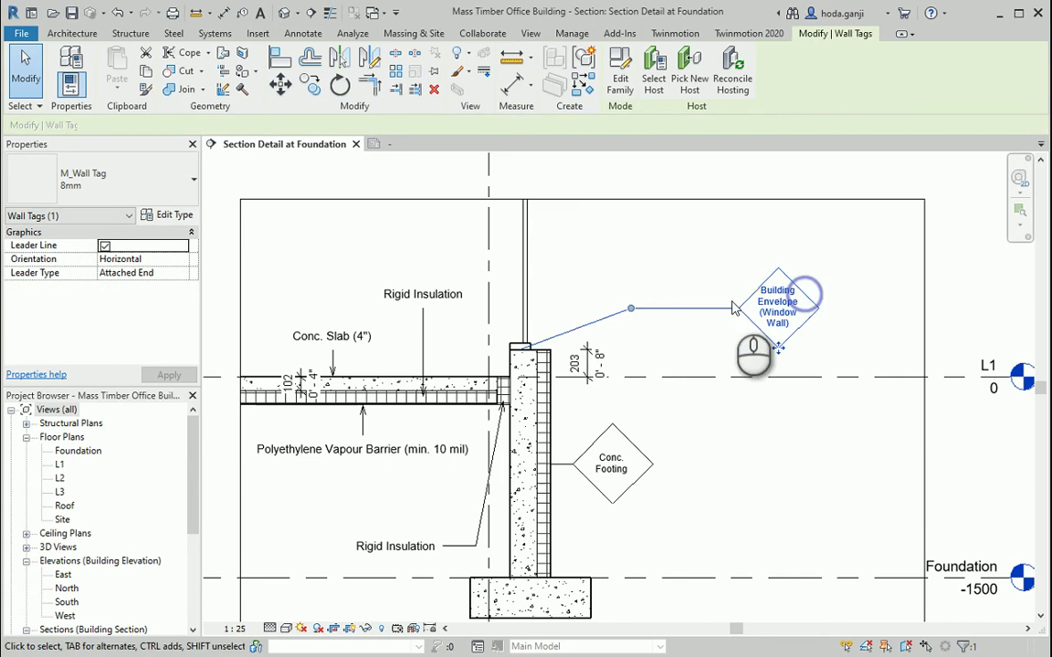
mouse_move(788, 354)
mouse_down()
mouse_move(771, 304)
mouse_move(774, 275)
mouse_move(781, 302)
mouse_move(778, 274)
mouse_up()
click(817, 439)
Move the upstand height dimension closer to the foundation wall
scroll(699, 375, up, 3)
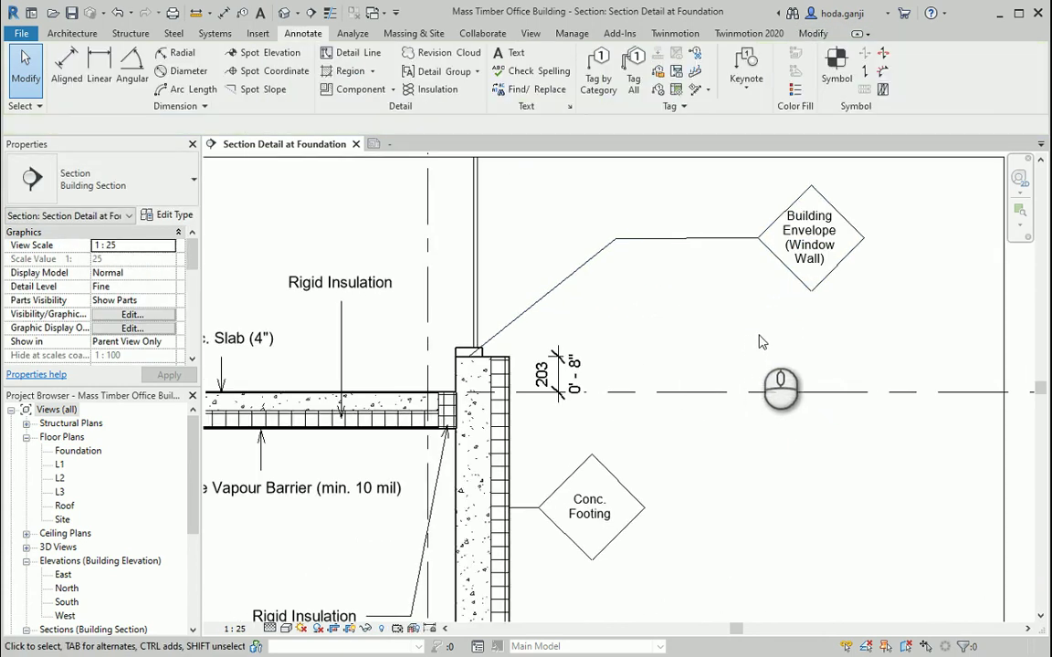
click(573, 365)
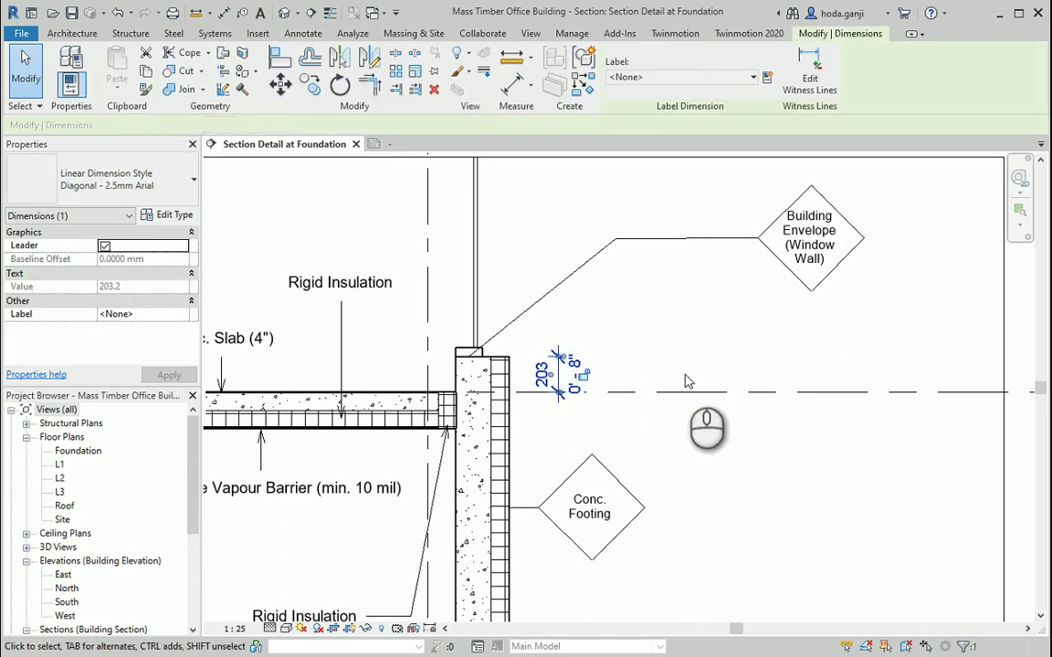
click(711, 437)
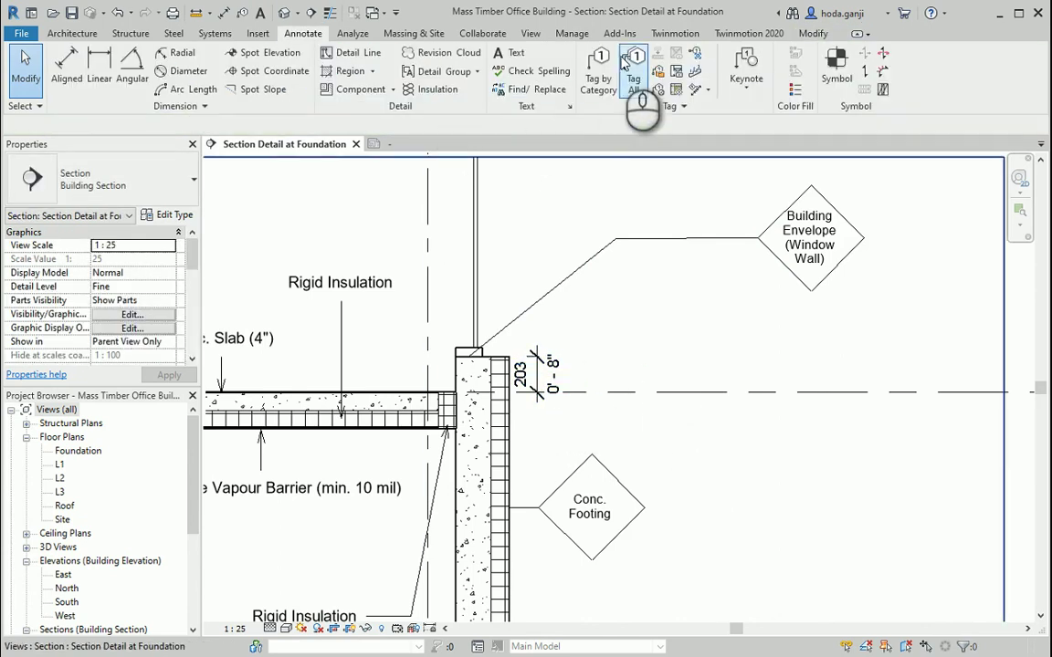
Add a text note reading "Conc. Upstand (min 8")" with a one-segment leader from the upper part of the foundation wall
click(509, 55)
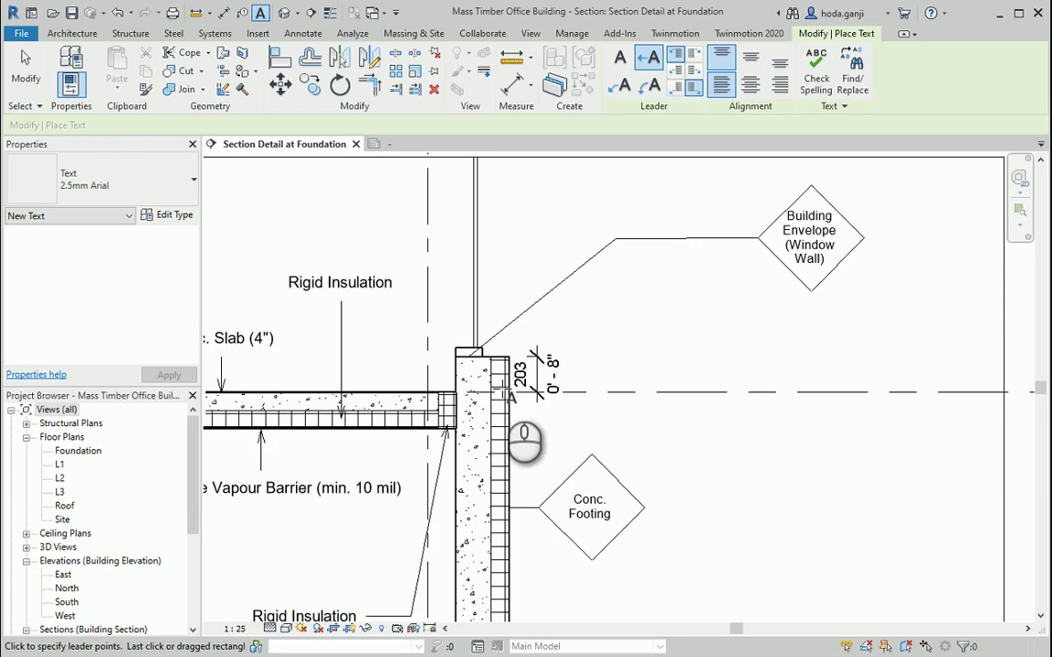
click(508, 387)
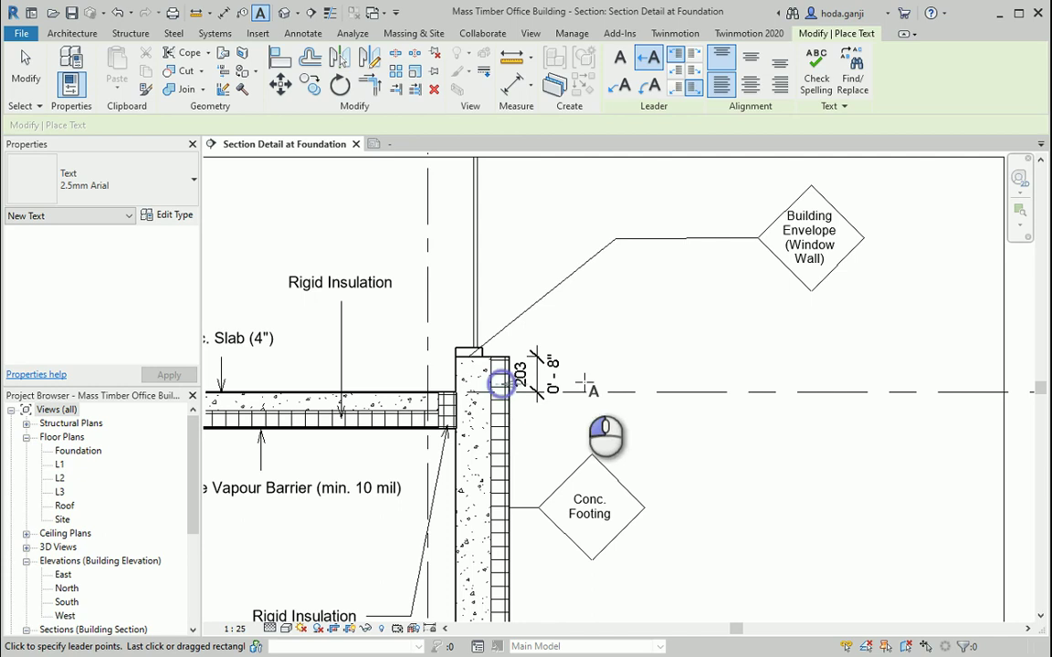
click(680, 385)
text(Conc. Upstand (min 8"))
click(808, 488)
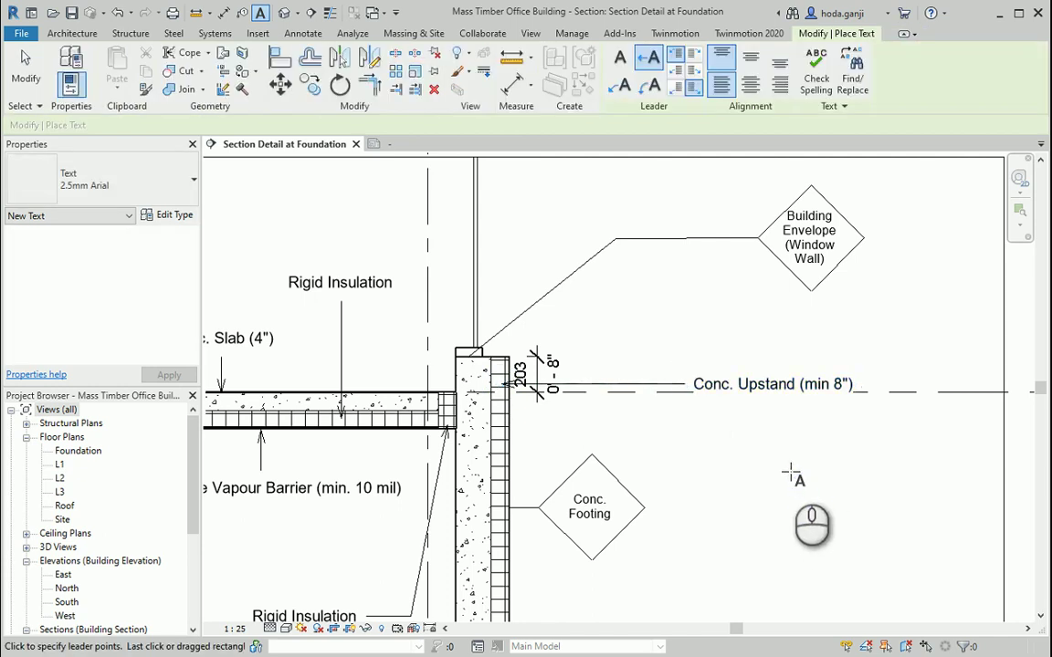
Move the Conc. Upstand note above the L1 line beside the wall and raise its leader end near the wall's top
key(Escape)
click(744, 385)
drag(745, 385, 564, 300)
drag(502, 383, 503, 368)
click(571, 439)
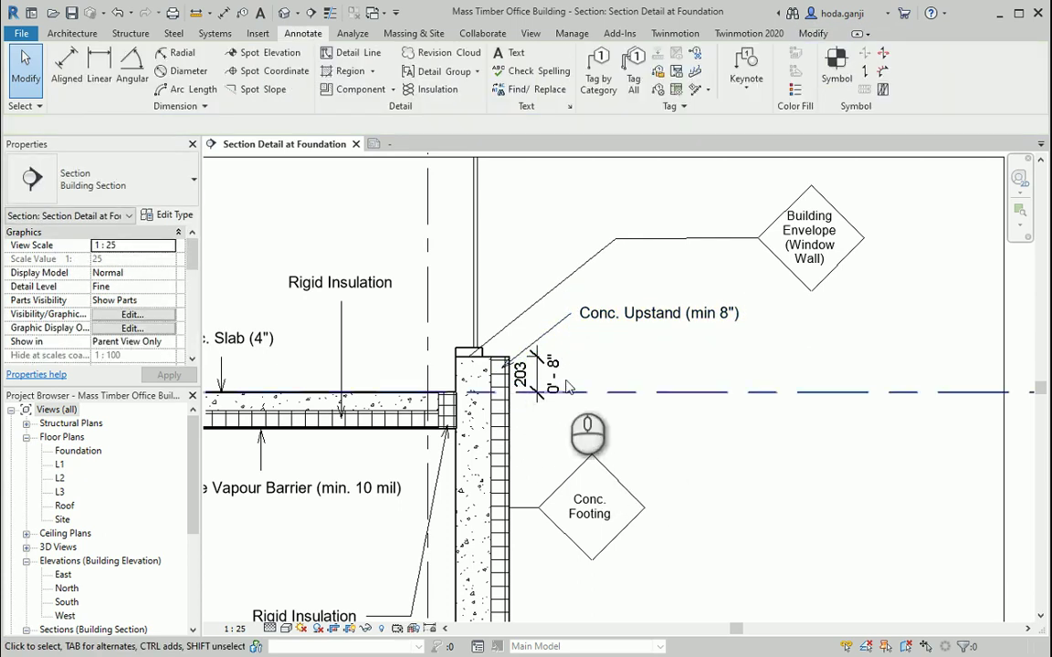
Move the Conc. Upstand note slightly higher and attach its leader end to the outer top corner of the foundation wall
scroll(534, 388, up, 1)
click(538, 343)
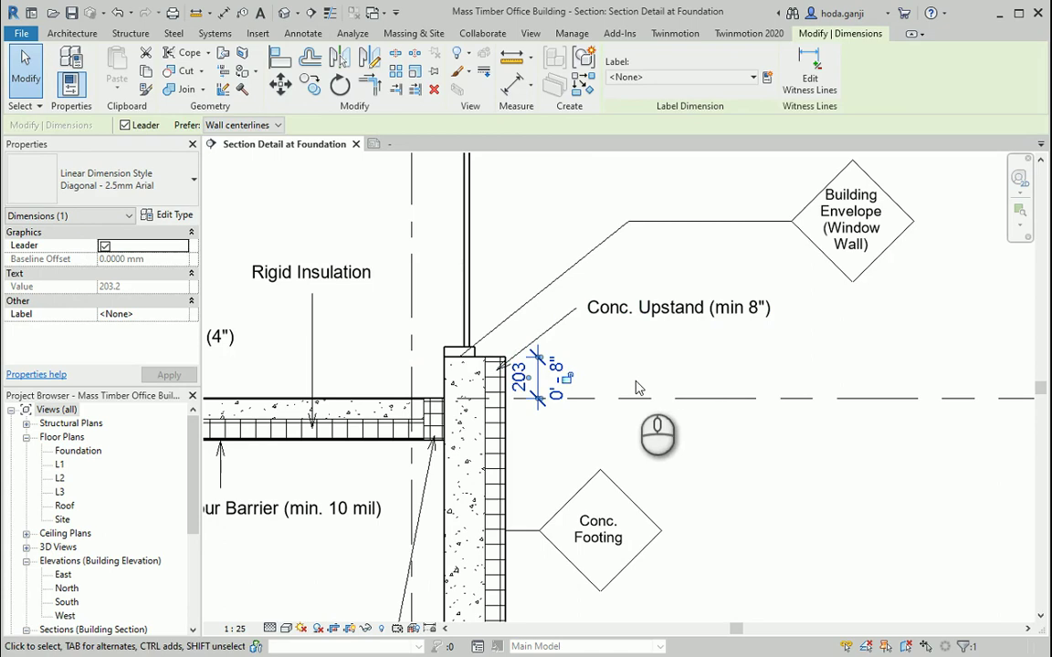
click(595, 311)
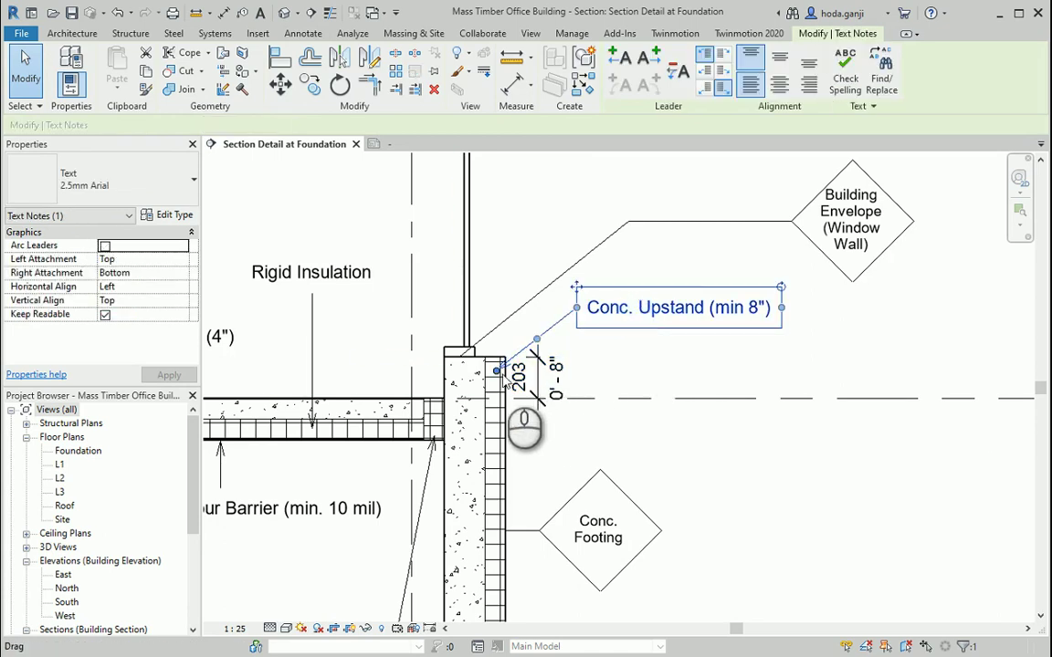
drag(497, 375, 507, 355)
mouse_move(574, 291)
mouse_down()
mouse_move(570, 275)
mouse_move(577, 285)
mouse_up()
click(605, 348)
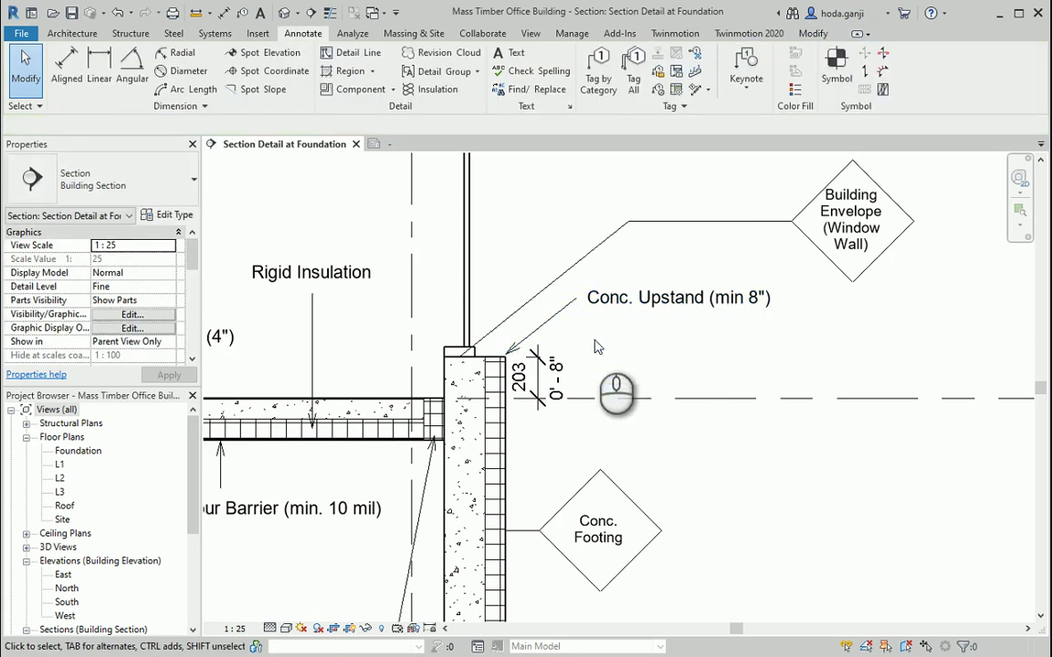
click(614, 315)
click(674, 376)
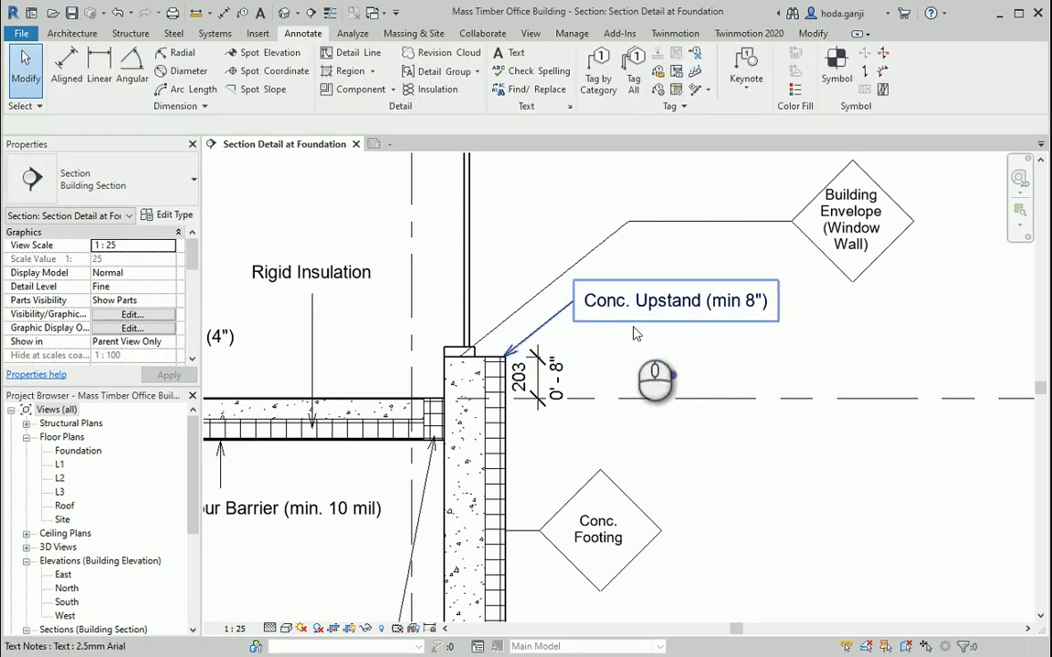
Check the reference PDF and add a "Sill Flashing" text note with a one-segment leader from the top of the foundation wall
scroll(681, 413, down, 3)
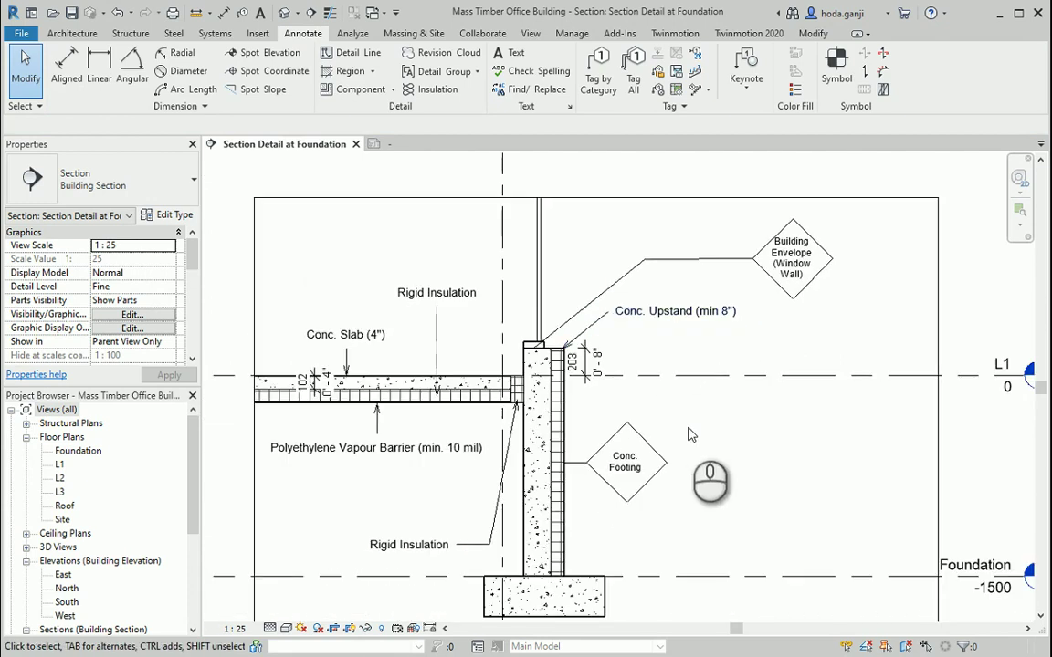
scroll(691, 435, up, 2)
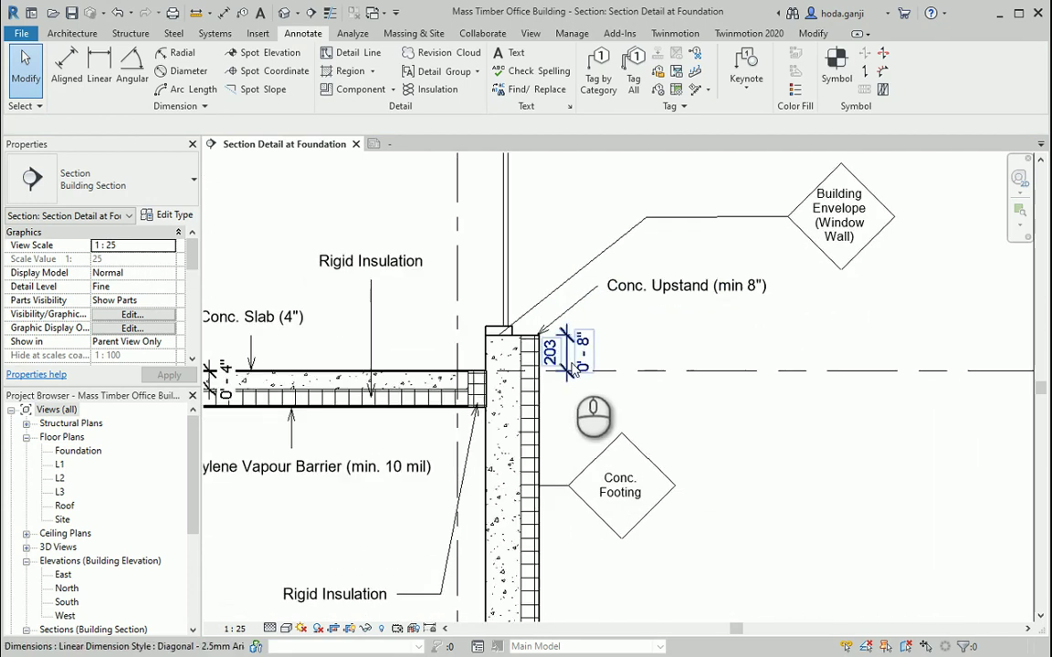
scroll(692, 436, down, 1)
key(alt+Tab)
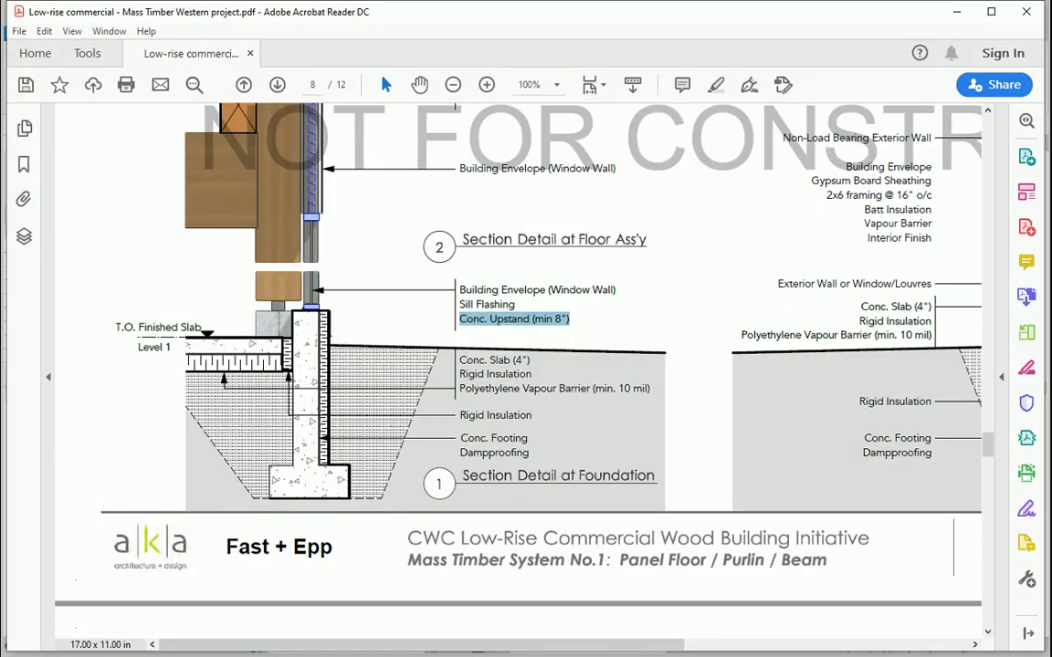
key(alt+Tab)
scroll(548, 420, up, 2)
click(497, 42)
click(648, 57)
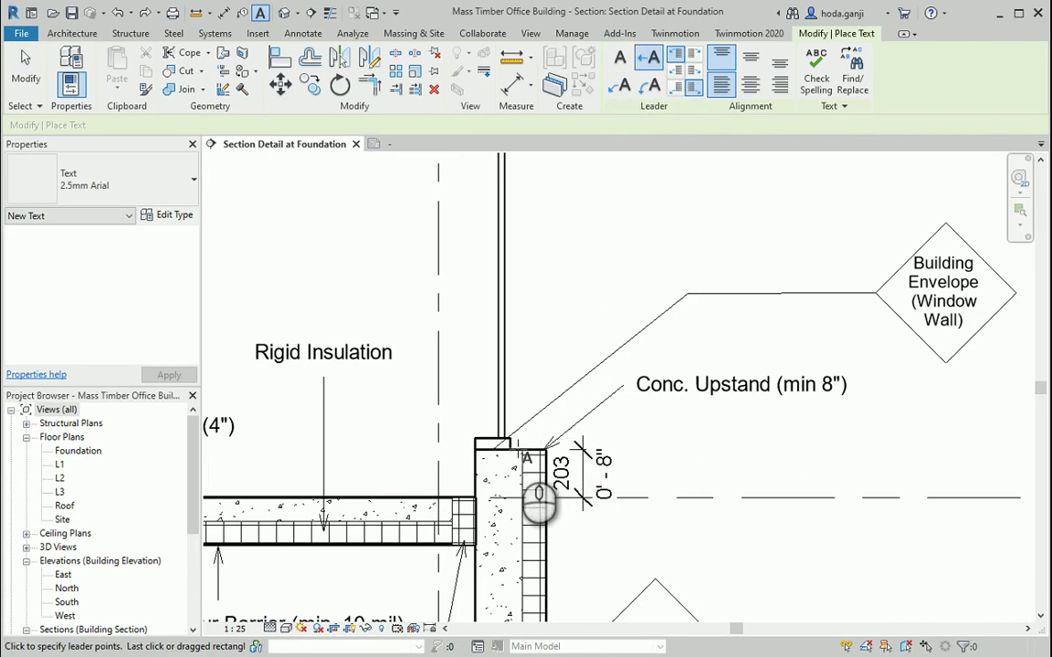
click(517, 448)
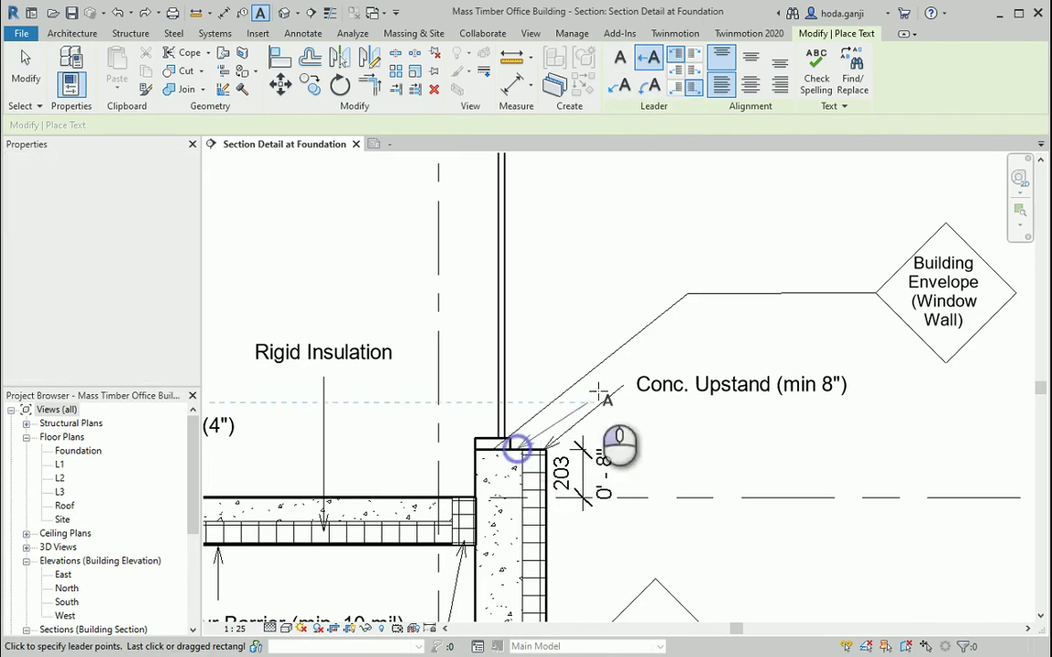
click(667, 336)
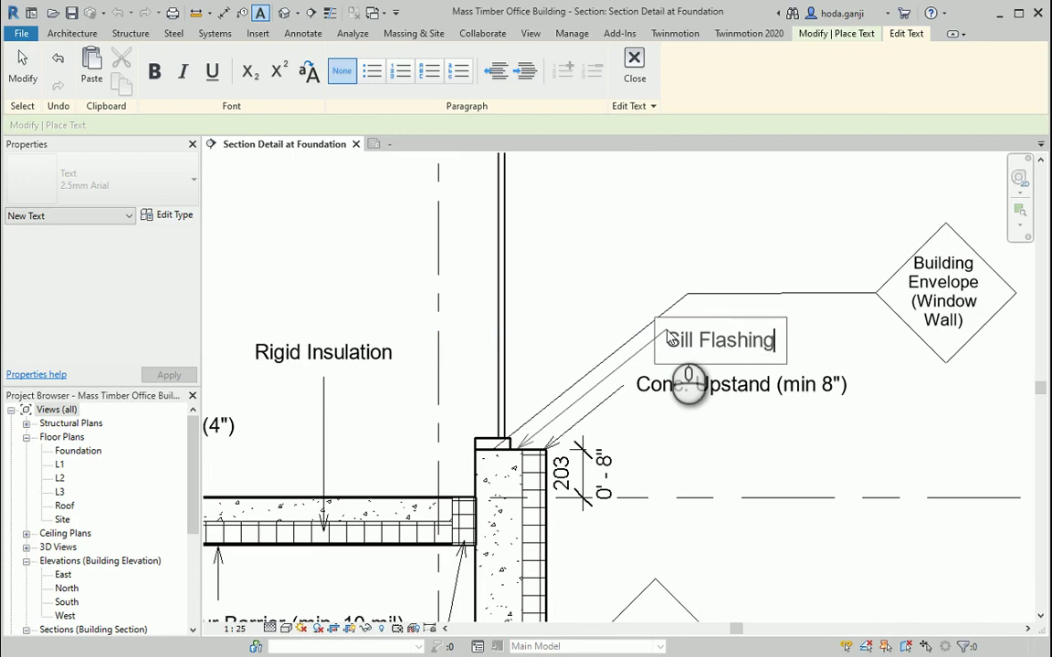
click(584, 292)
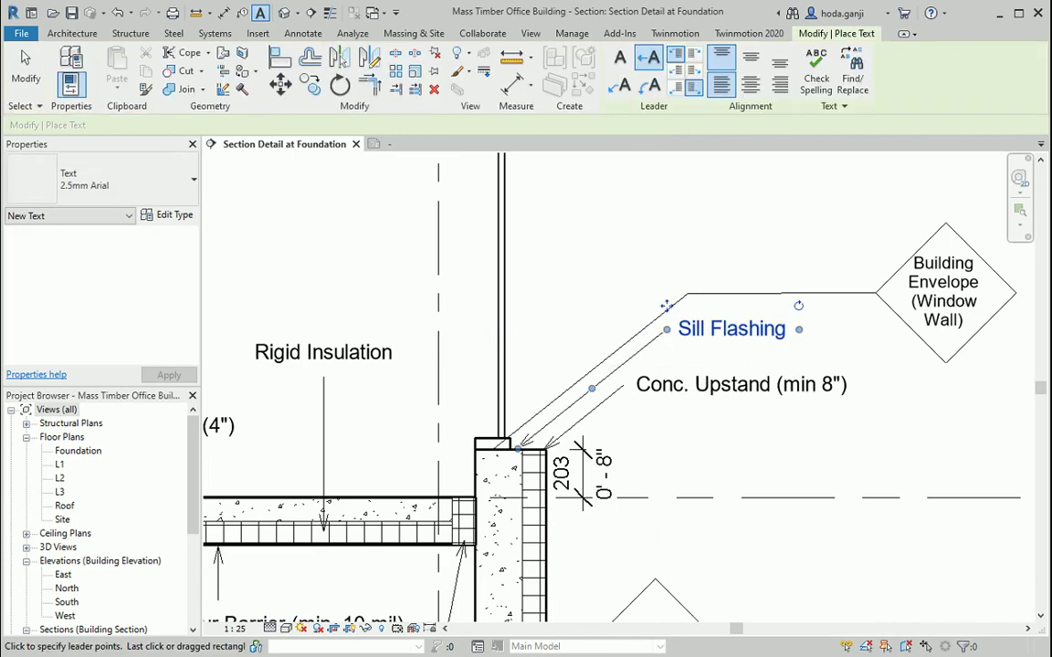
key(alt+Tab)
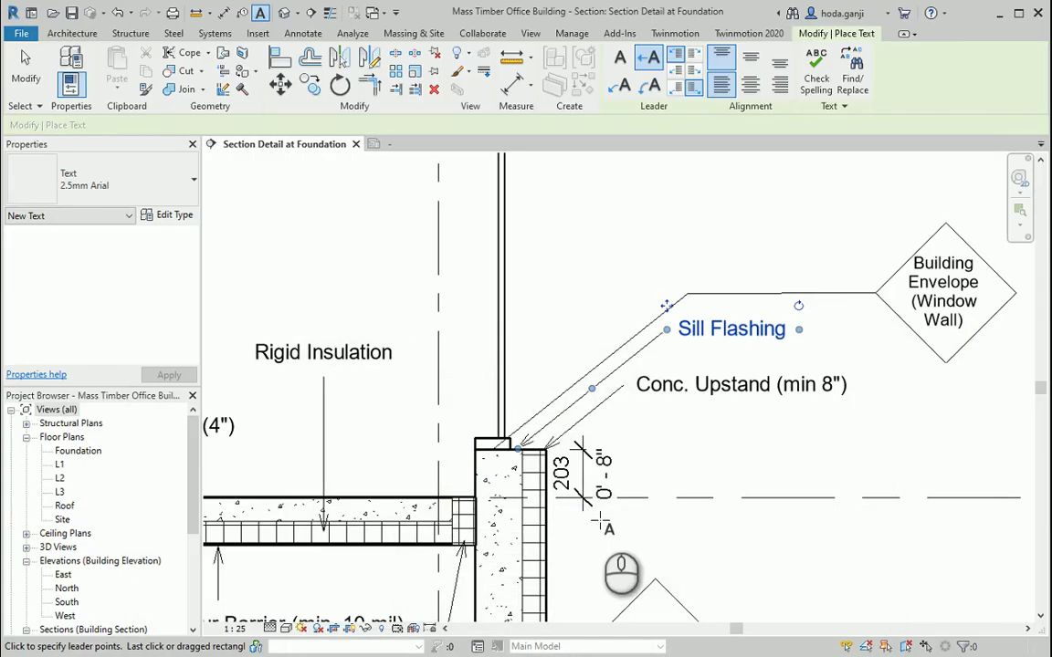
key(Escape)
Review the annotated foundation section for notes still missing compared with the reference PDF
scroll(653, 361, down, 2)
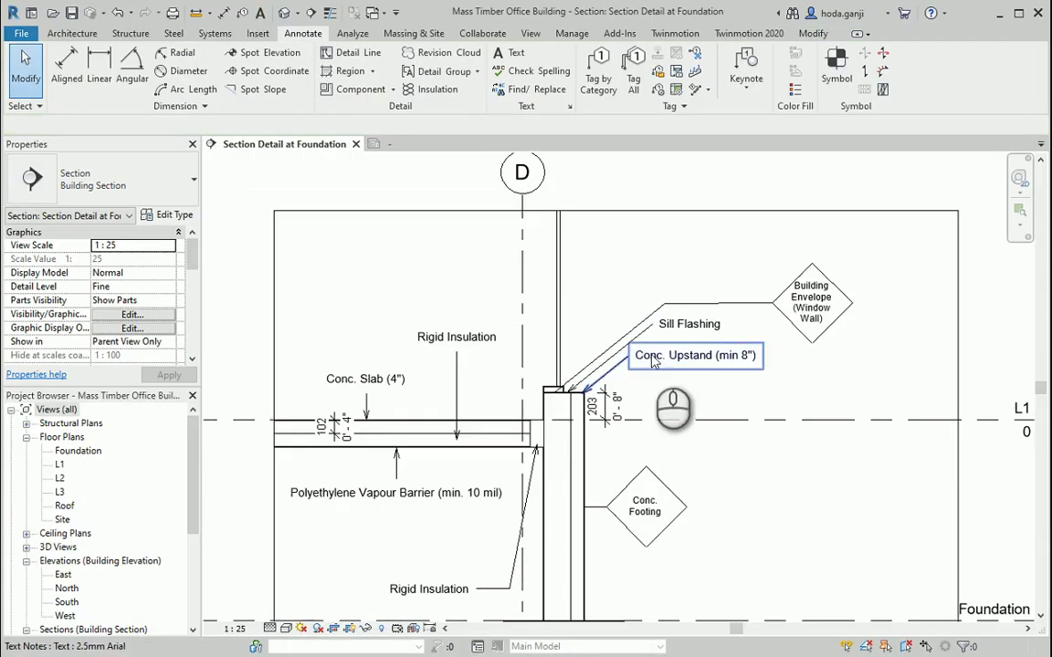
scroll(694, 456, down, 2)
scroll(695, 493, up, 2)
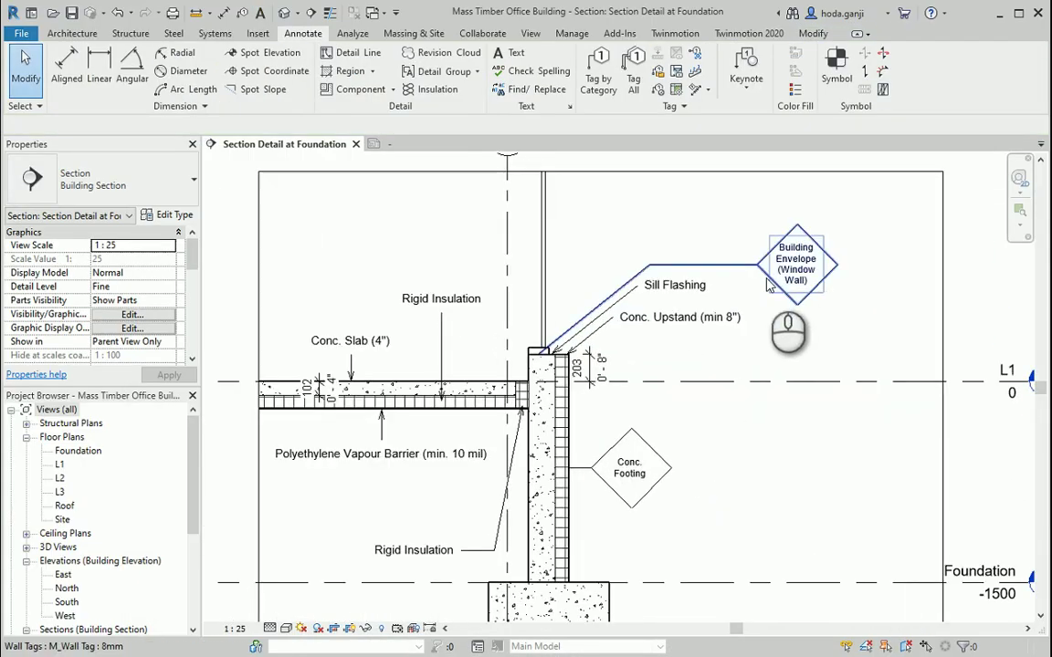
scroll(731, 384, down, 2)
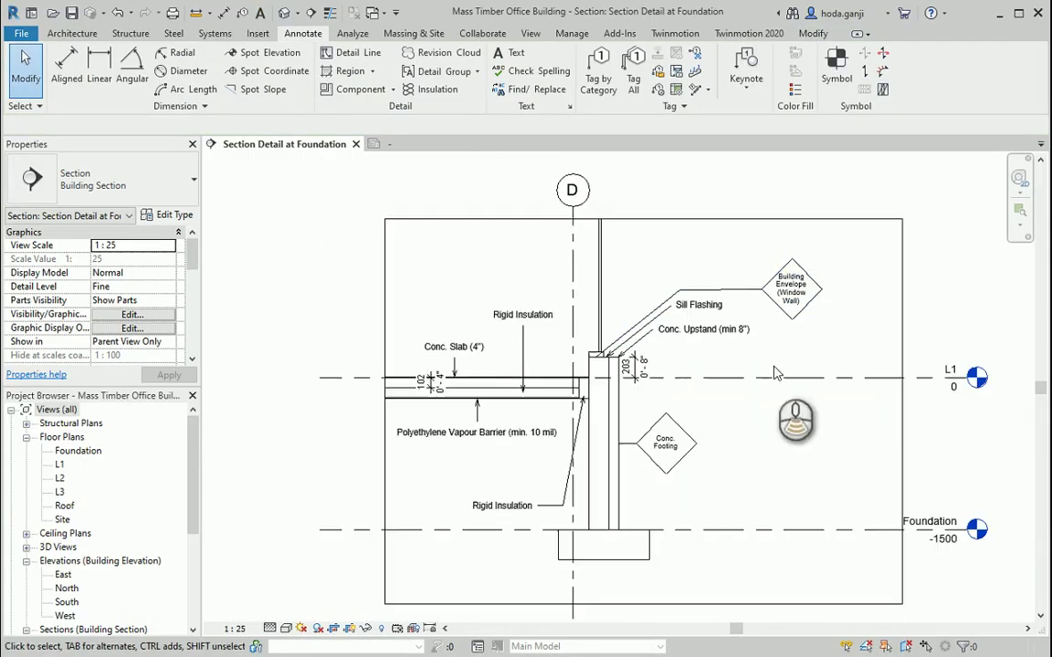
scroll(658, 420, up, 2)
scroll(648, 517, down, 1)
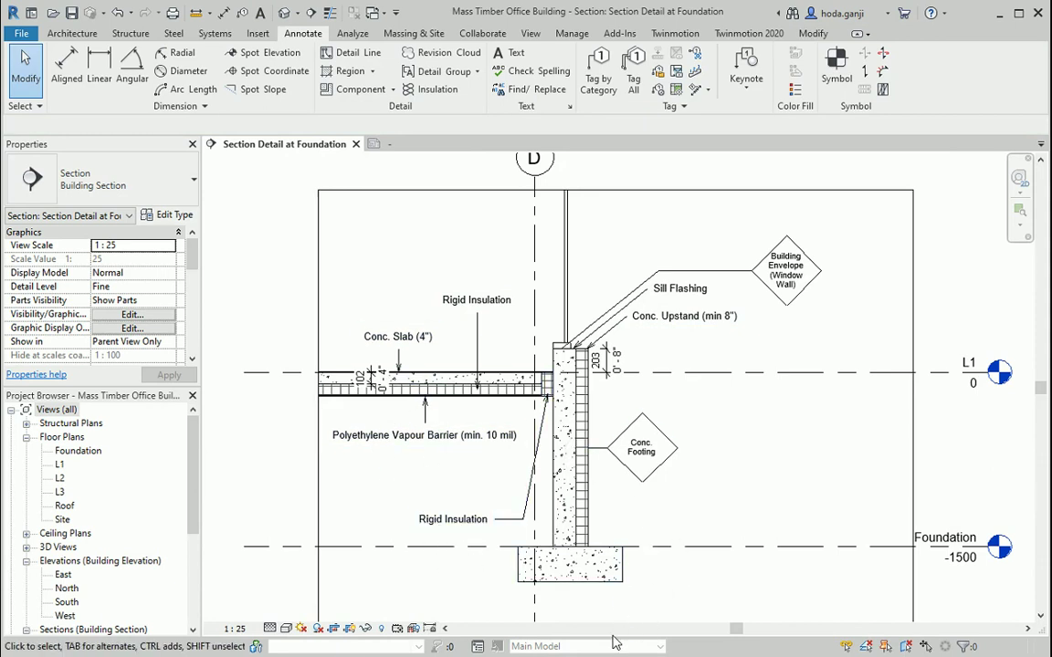
key(alt+Tab)
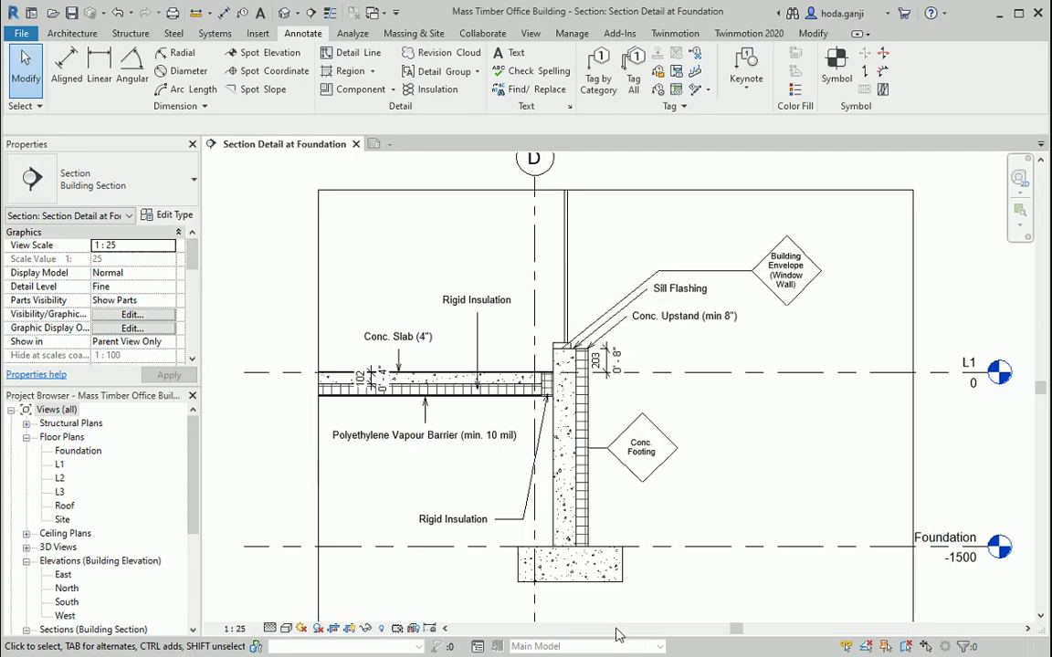
Switch to the reference PDF, select the word "Dampproofing" under the Conc. Footing note, and return to Revit
scroll(651, 505, up, 5)
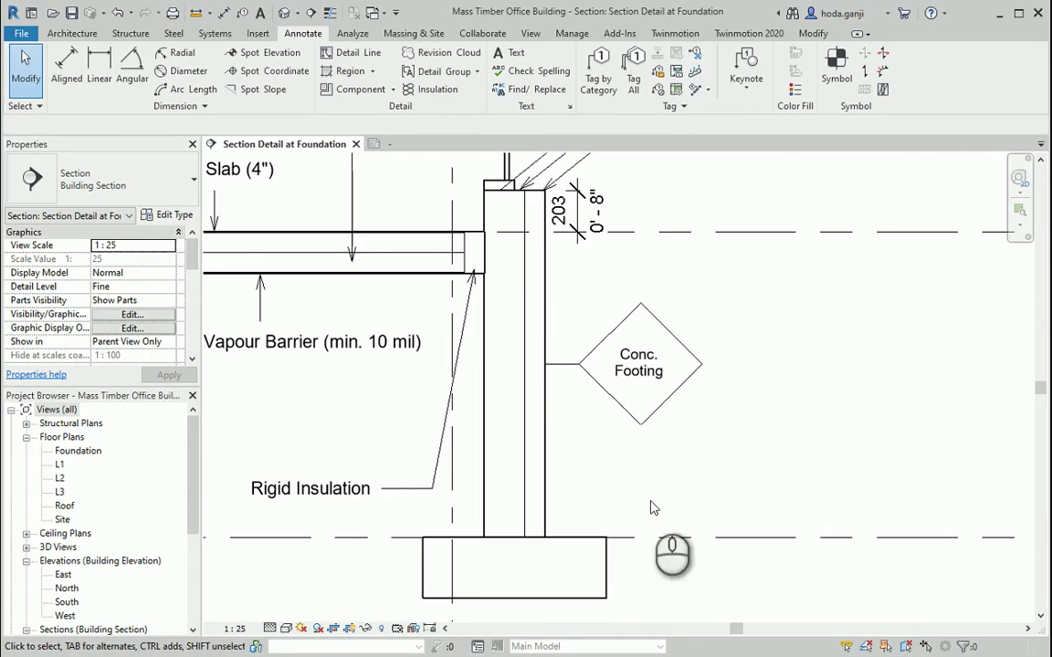
key(alt+Tab)
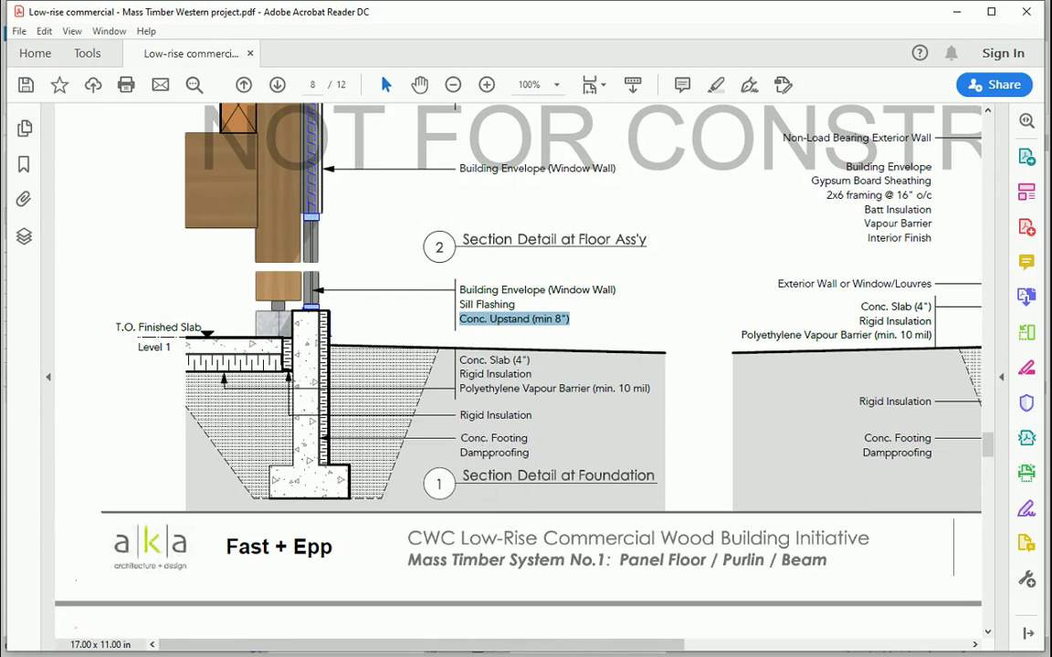
drag(461, 447, 556, 507)
key(alt+Tab)
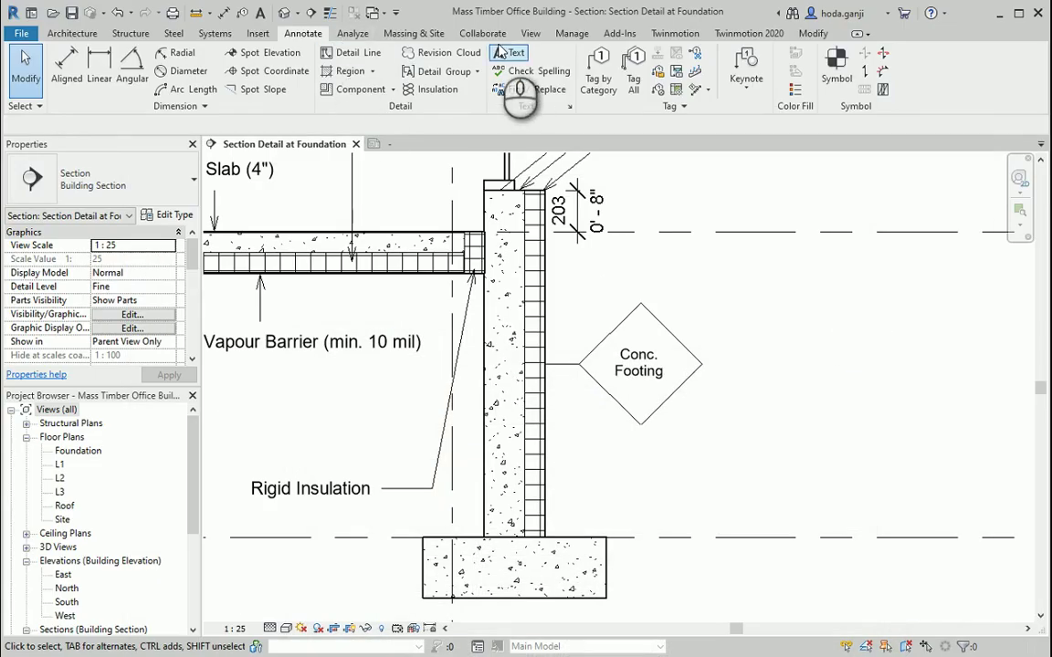
click(504, 53)
click(647, 59)
click(646, 500)
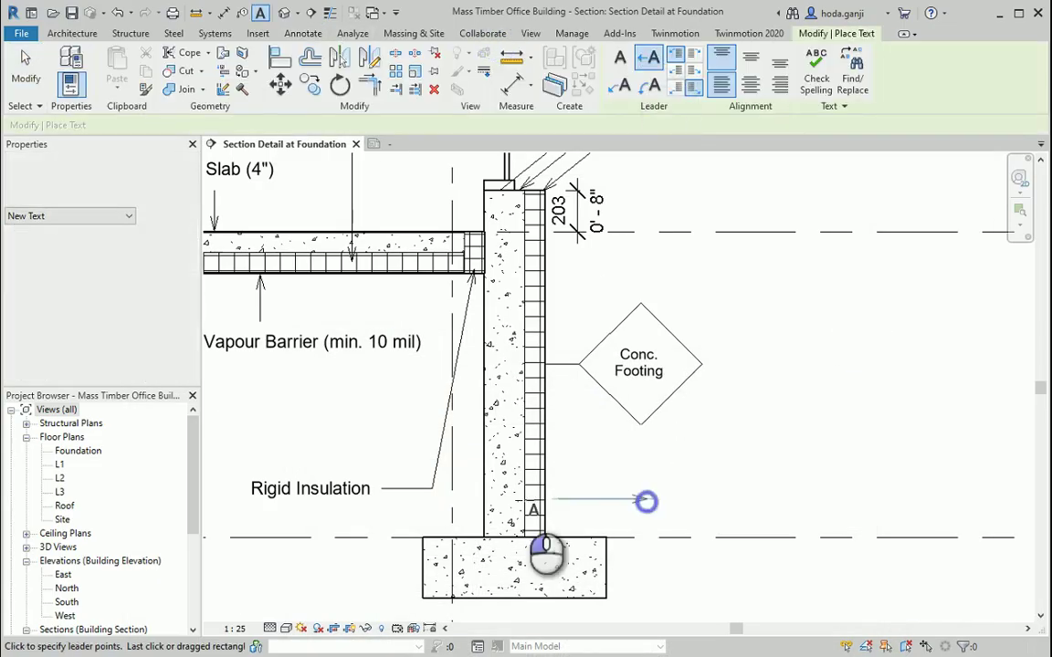
key(Escape)
key(Escape)
Add a "Dampproofing" text note with a one-segment horizontal leader from the insulation's inner face just above the footing
click(504, 53)
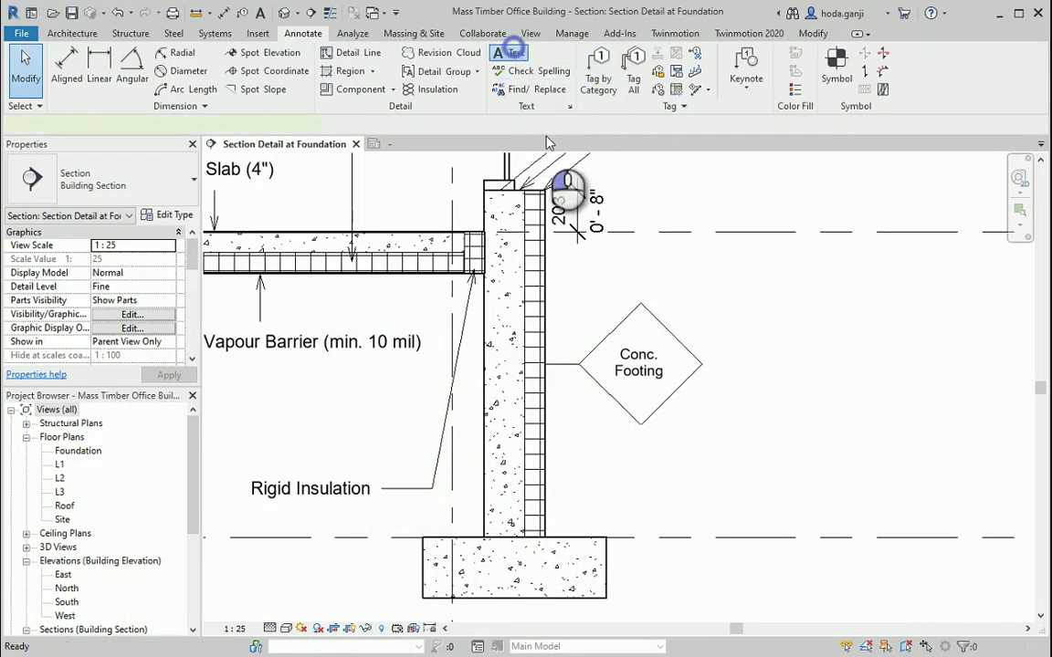
click(523, 504)
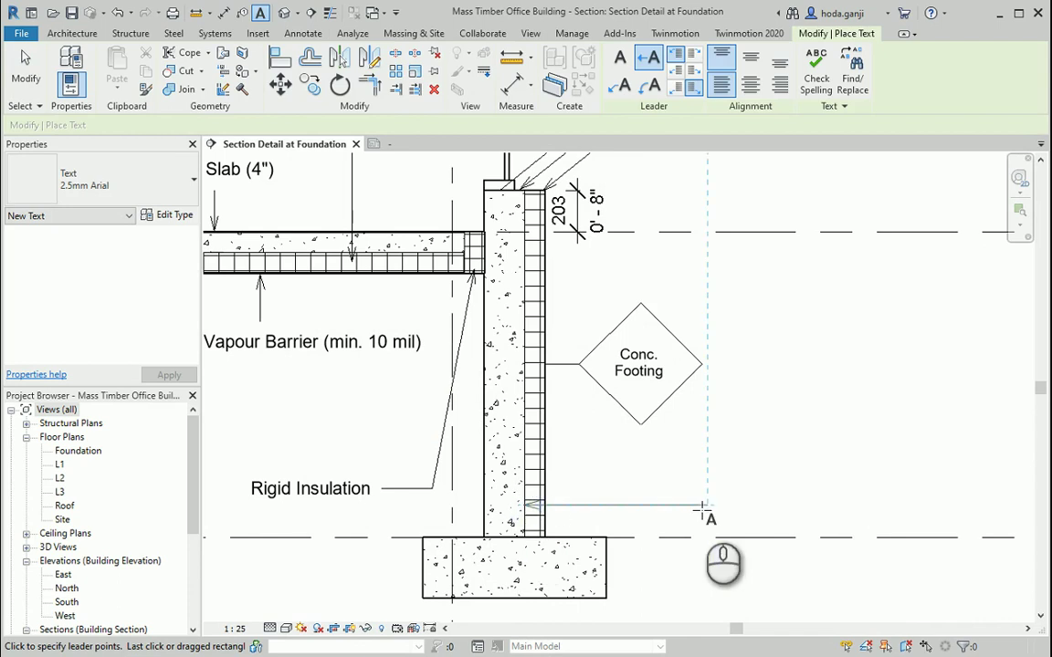
click(704, 505)
text(Dampproofing)
click(850, 456)
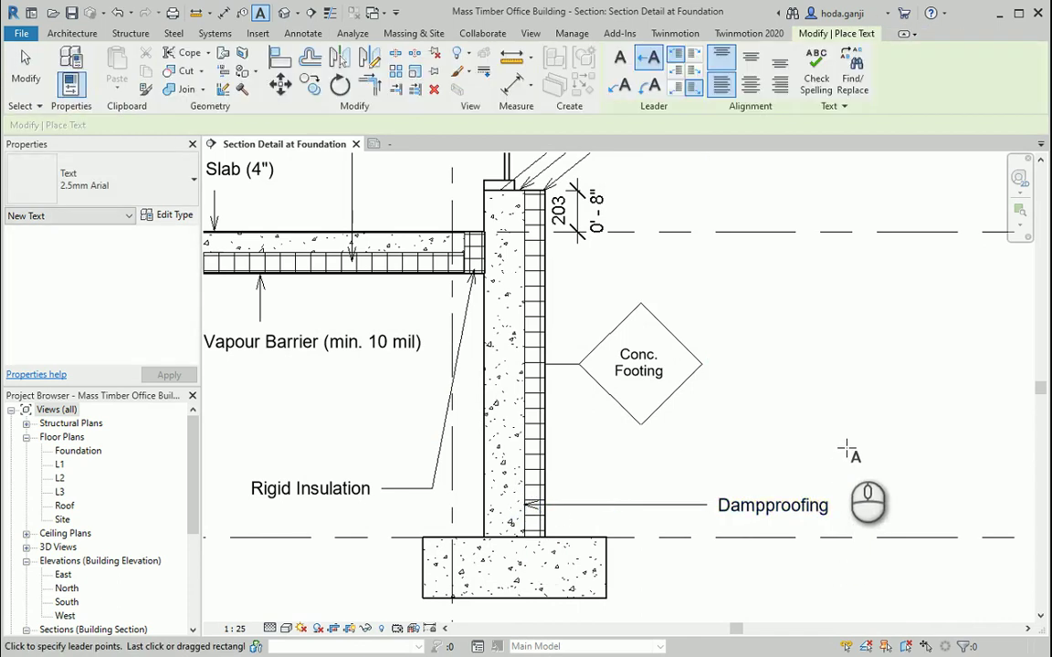
key(Escape)
key(Escape)
Move the Dampproofing note closer to the foundation wall, keeping its leader horizontal
scroll(739, 498, down, 3)
scroll(747, 535, up, 2)
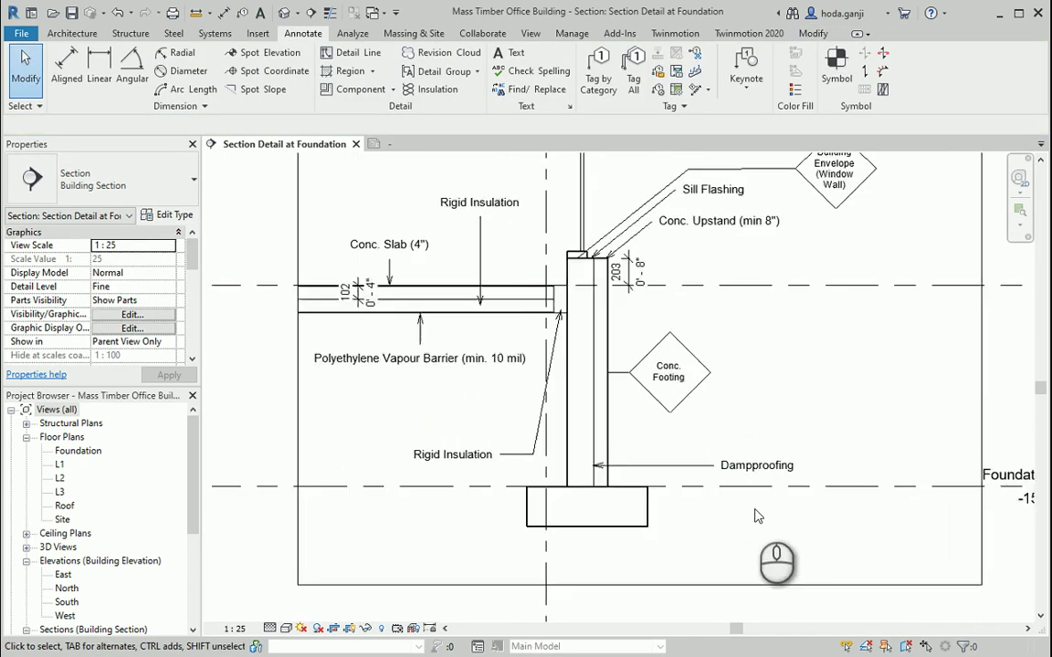
scroll(630, 525, down, 2)
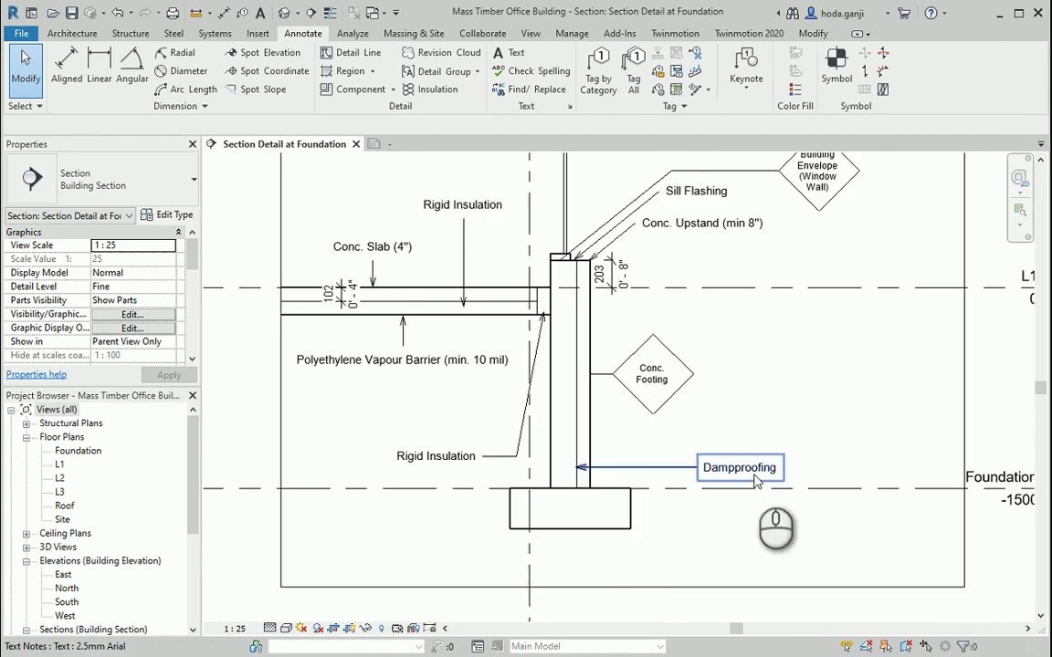
click(744, 468)
drag(700, 454, 639, 458)
click(768, 425)
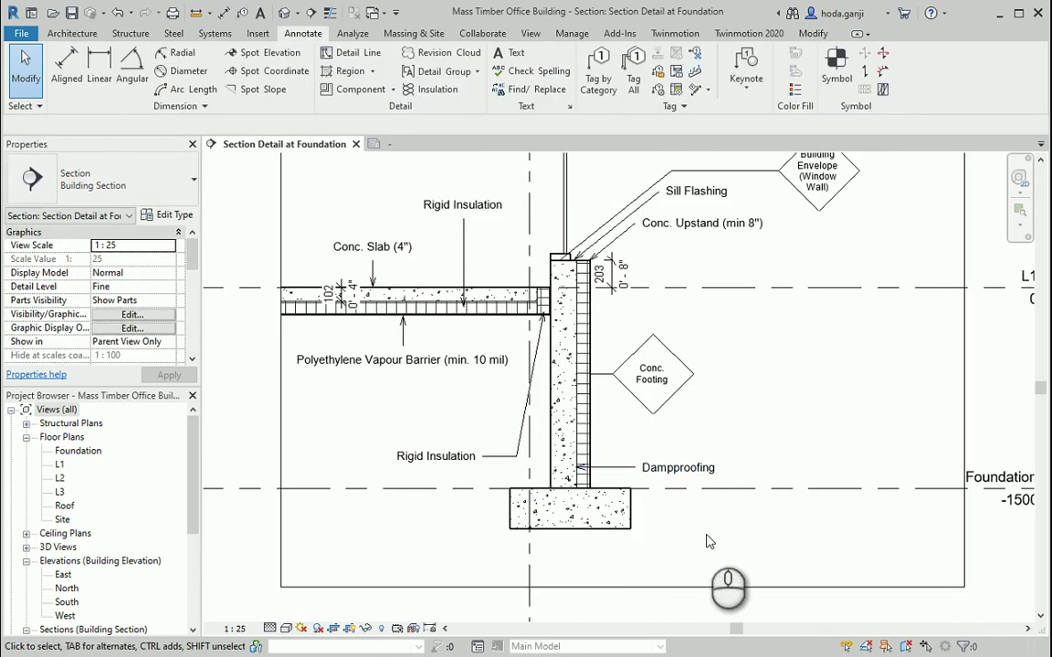
Check the reference PDF, then raise the section crop boundary's lower edge and pull its right edge inward
key(alt+Tab)
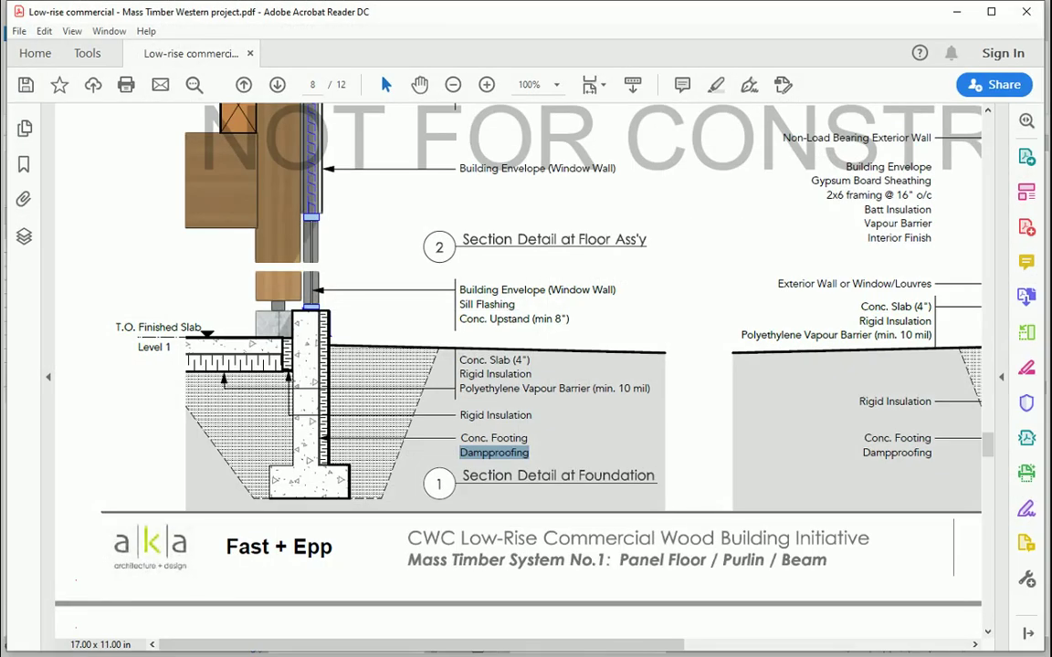
key(alt+Tab)
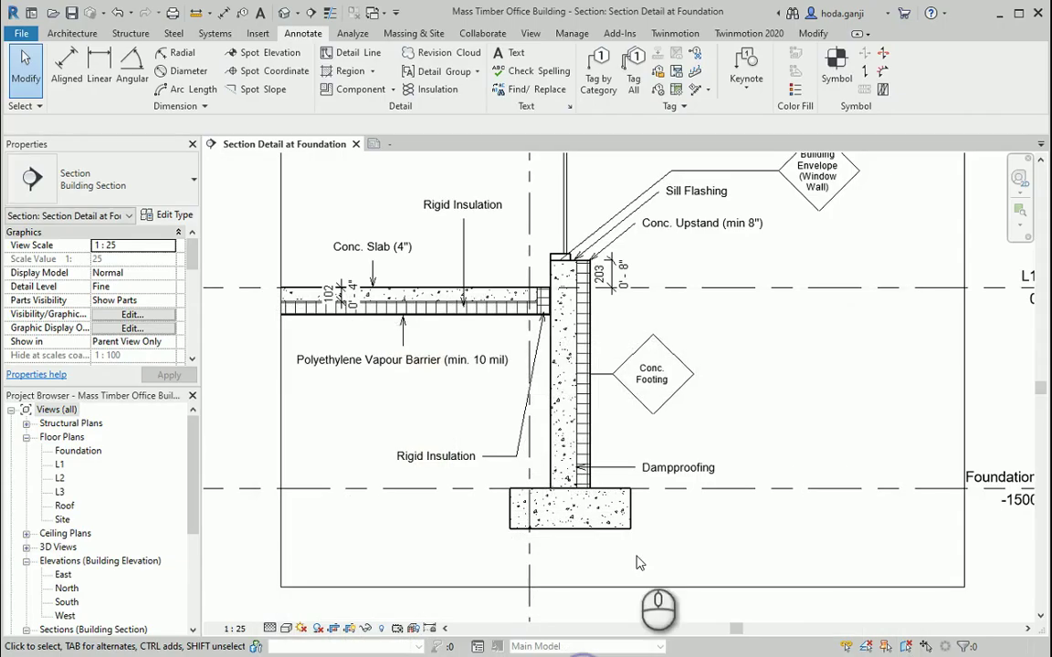
scroll(634, 564, down, 4)
scroll(793, 477, up, 2)
click(736, 589)
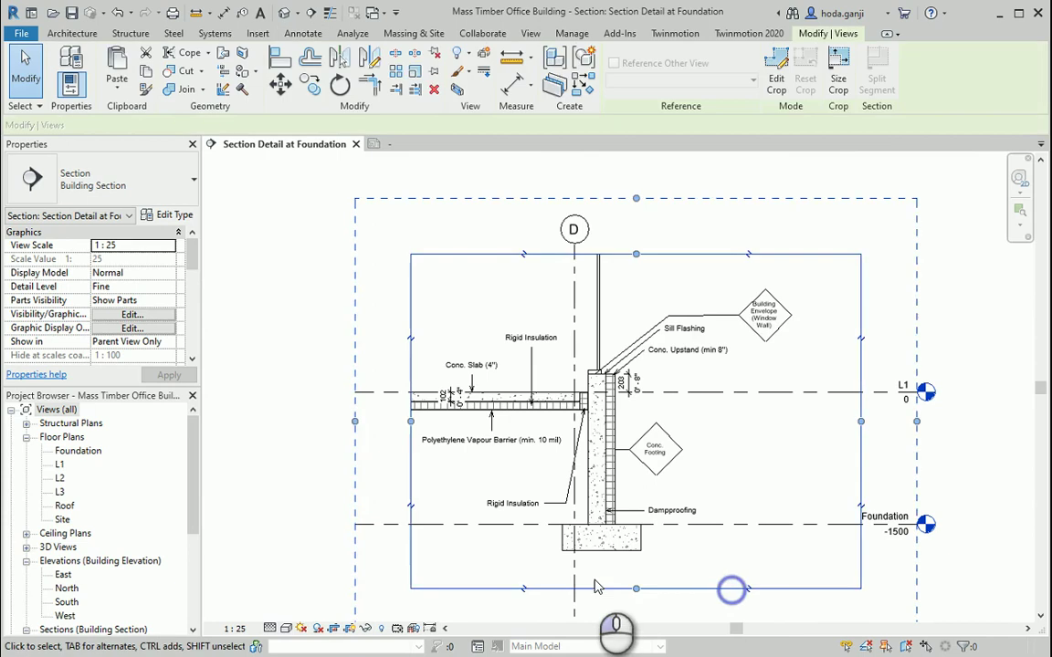
drag(635, 589, 636, 570)
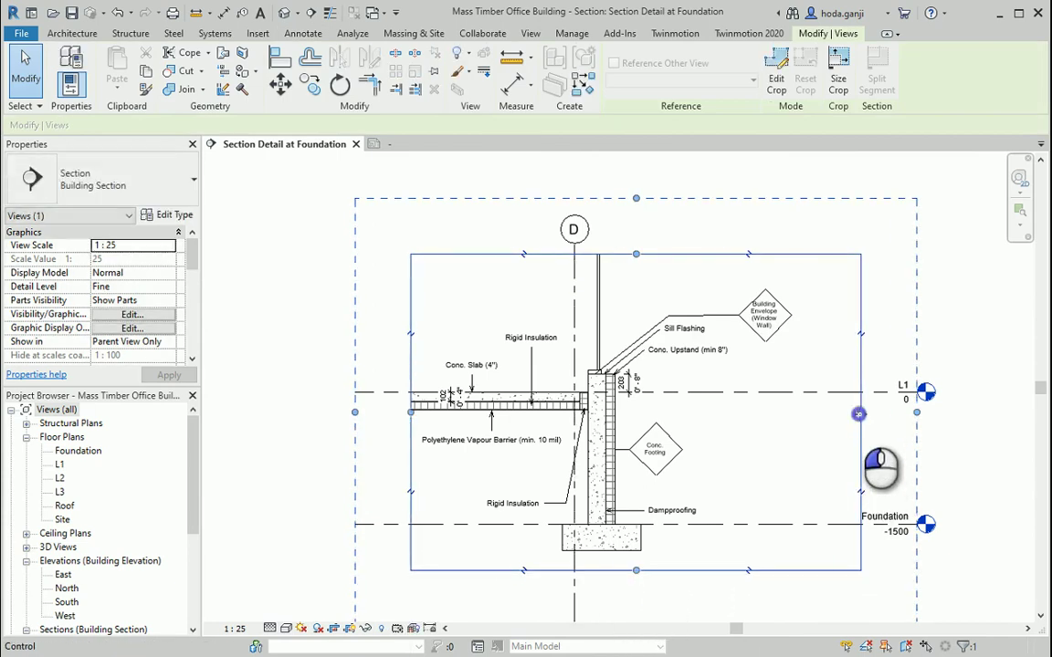
scroll(752, 279, up, 2)
scroll(751, 279, up, 2)
key(Escape)
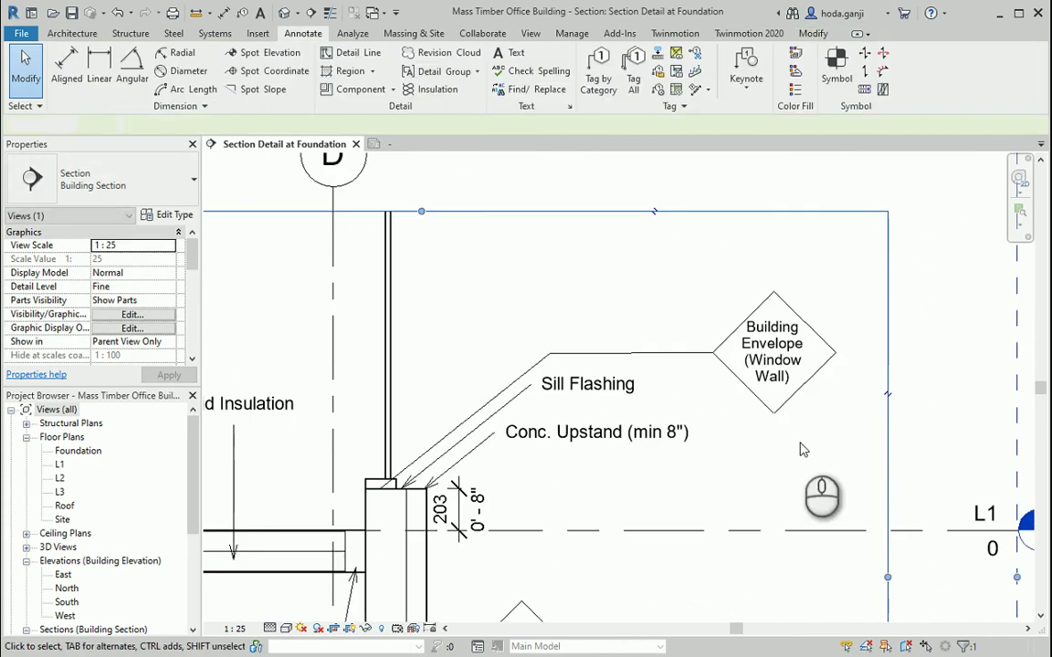
Move the Building Envelope (Window Wall) tag slightly toward the wall so its leader's upper segment runs level
click(735, 403)
mouse_move(735, 403)
mouse_down()
mouse_move(785, 422)
mouse_move(763, 415)
mouse_move(770, 434)
mouse_up()
click(789, 470)
click(765, 415)
click(681, 307)
Shorten the lower end of grid line D up to just below the crop boundary's bottom edge
scroll(704, 296, down, 3)
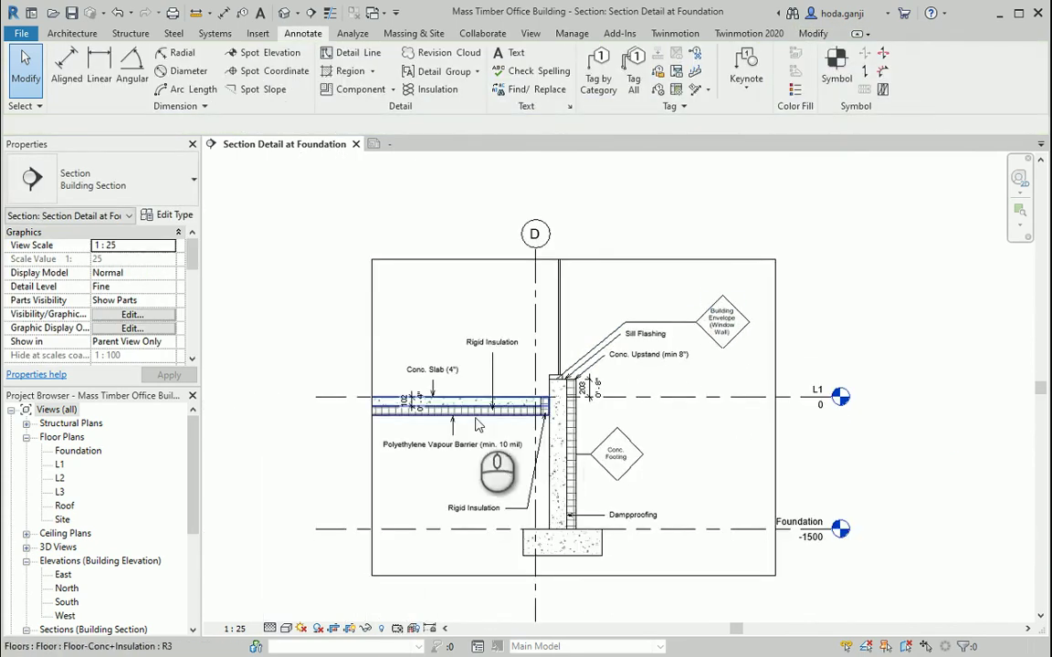
scroll(411, 461, up, 1)
scroll(501, 416, down, 2)
scroll(540, 568, up, 1)
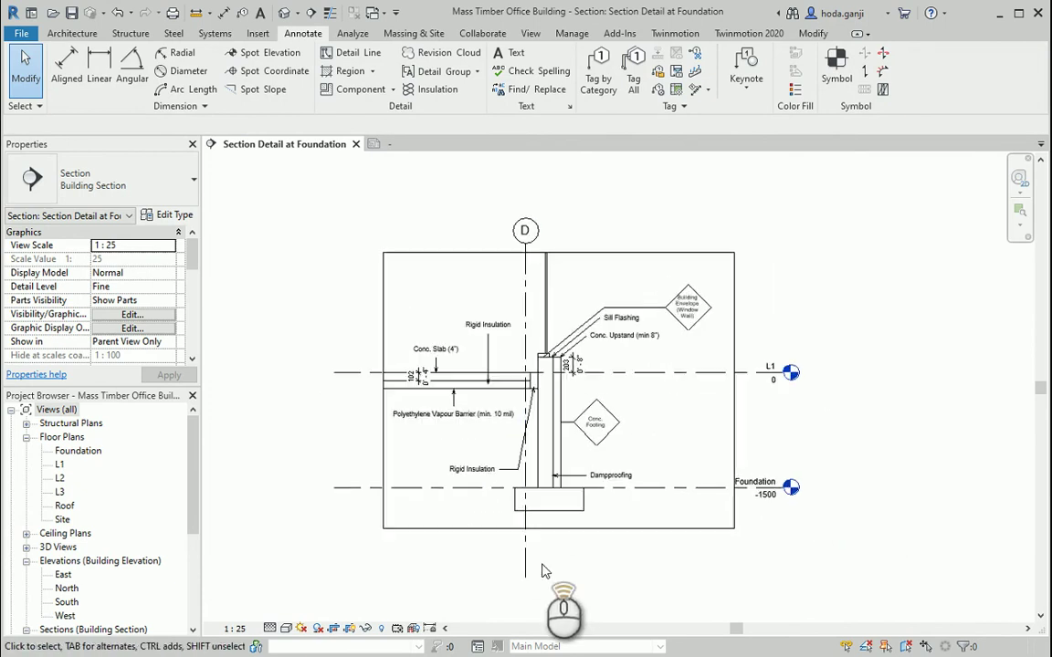
click(523, 577)
drag(524, 577, 525, 535)
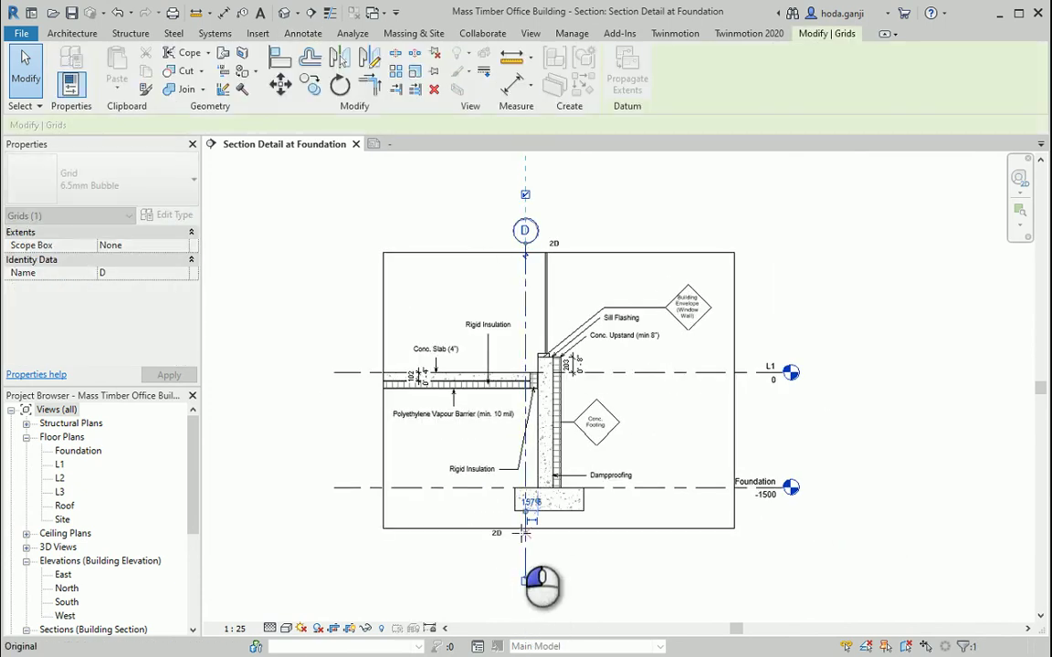
Shorten the left ends of the L1 and Foundation level lines to just outside the crop boundary's left edge
key(Escape)
click(343, 488)
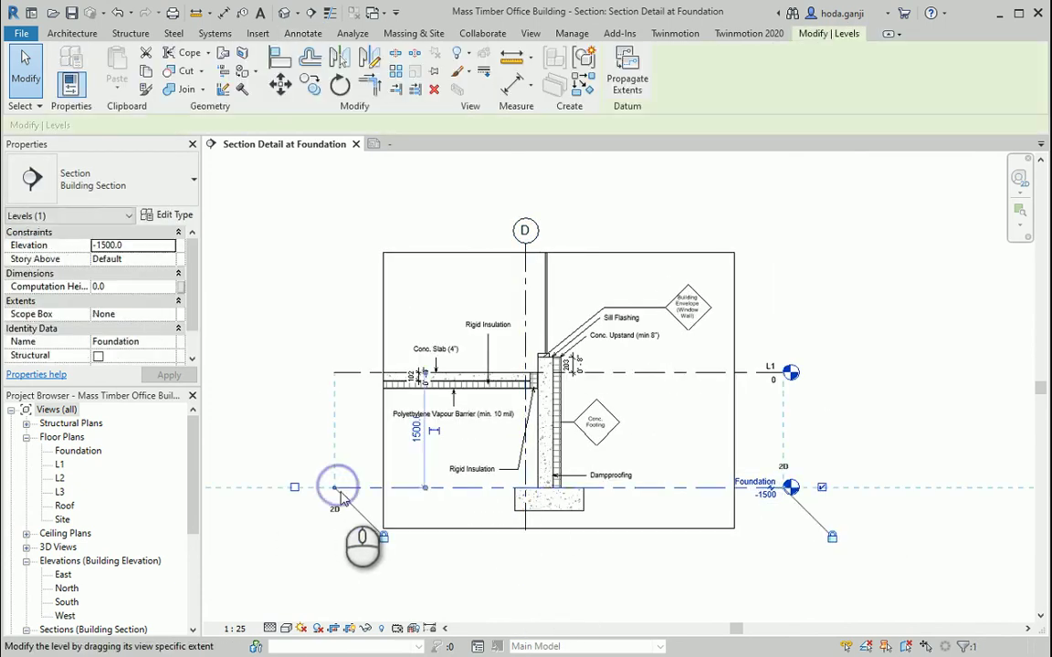
drag(333, 487, 382, 488)
click(552, 571)
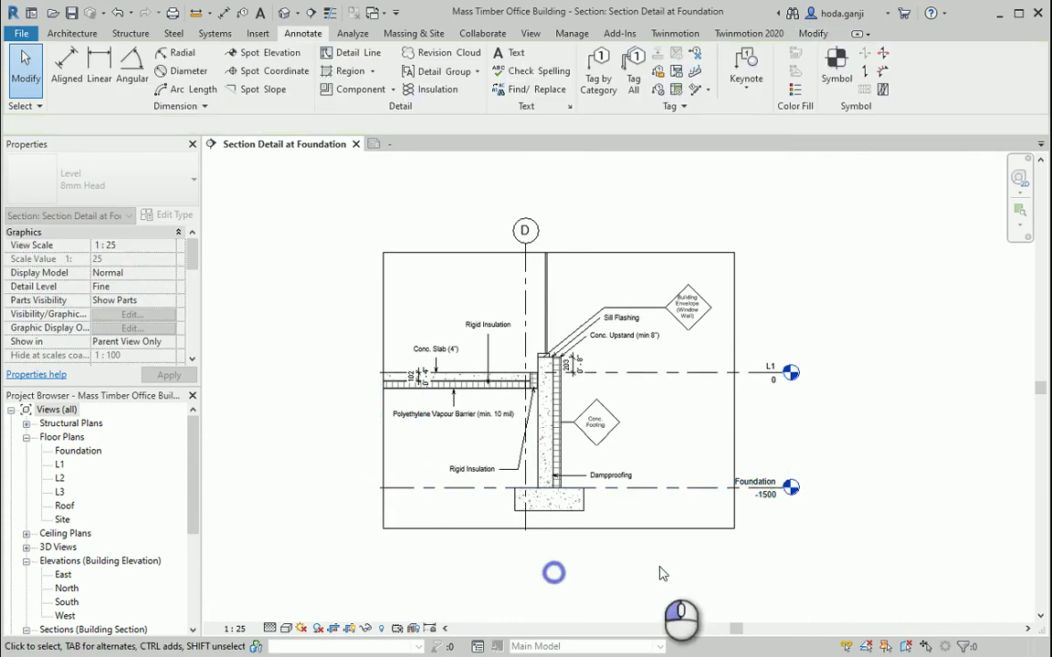
Pull the section crop boundary's right edge slightly inward, keeping it clear of the Foundation level label
scroll(429, 388, up, 1)
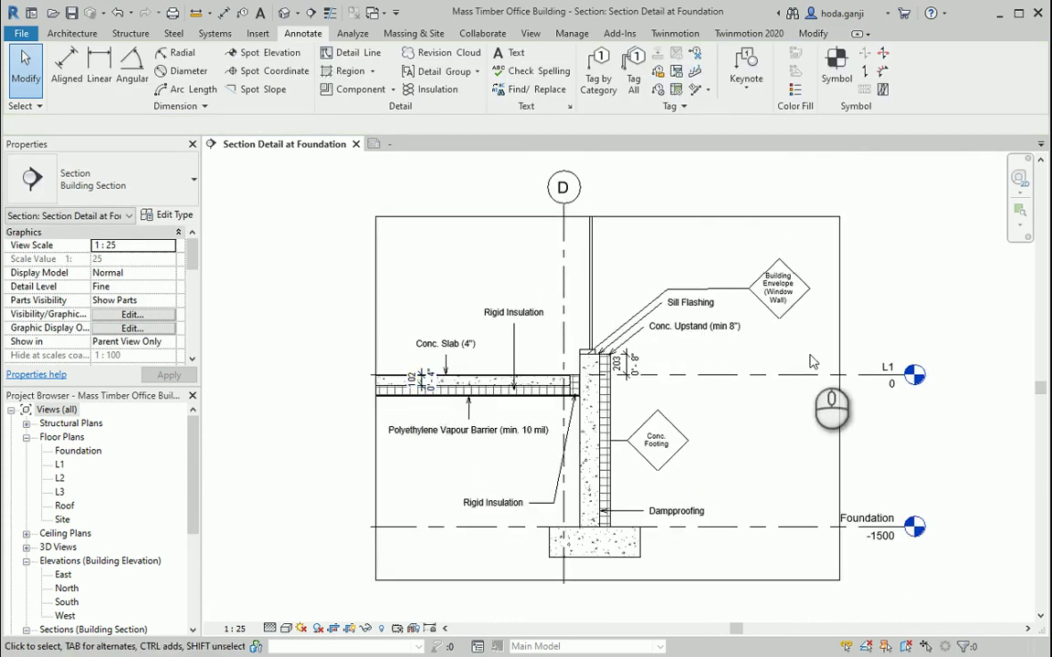
scroll(940, 367, up, 1)
click(826, 430)
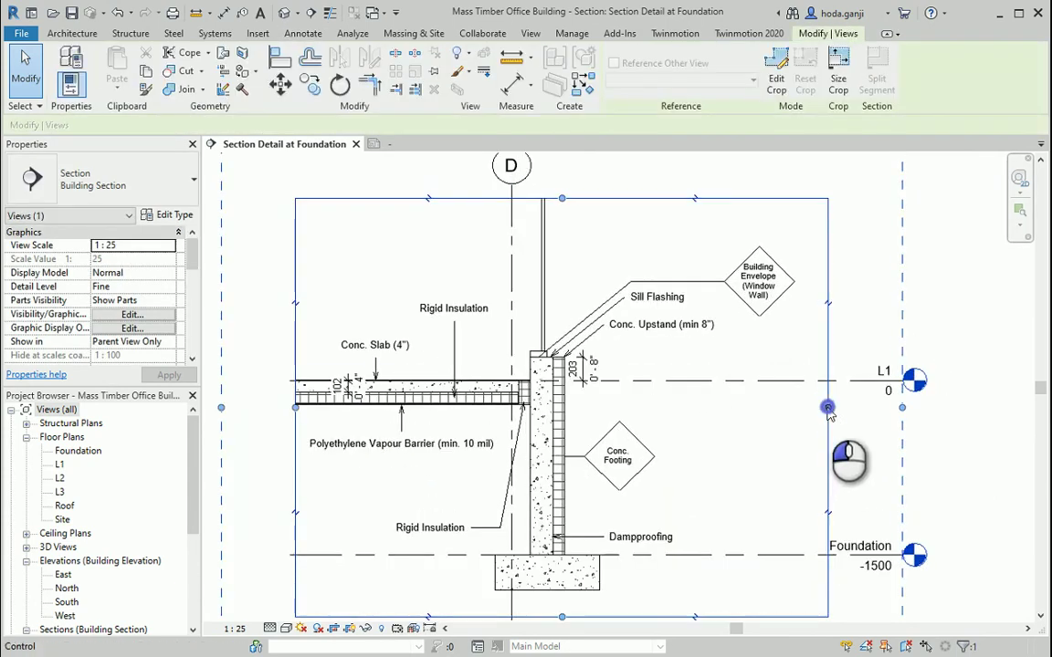
drag(827, 406, 812, 404)
click(920, 445)
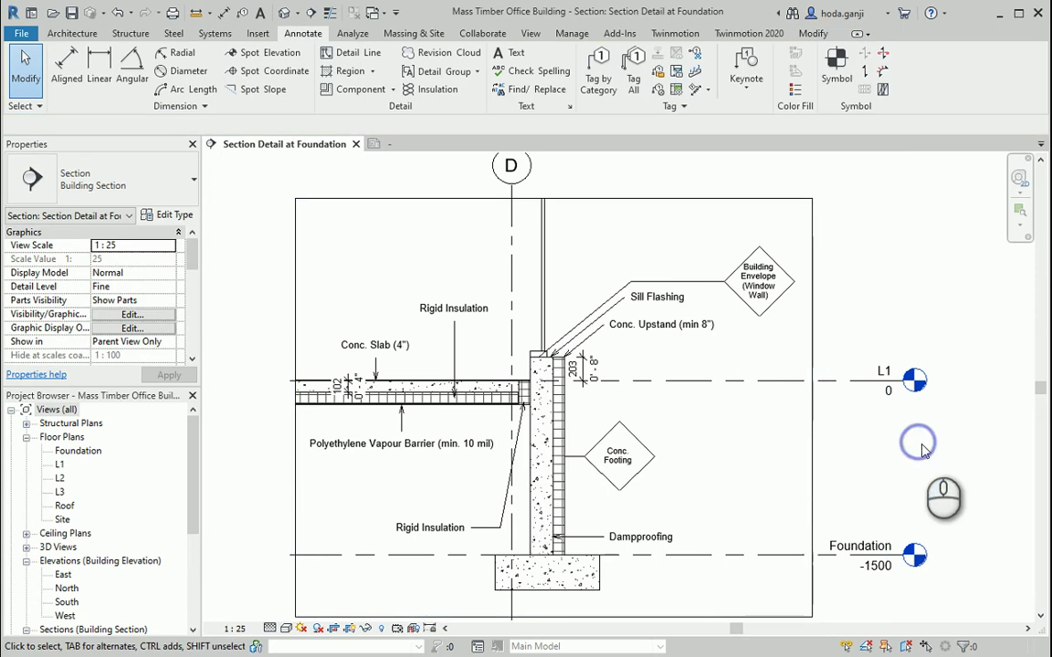
Set the section view's visual style to Shaded and compare it with the reference PDF
click(283, 629)
click(306, 566)
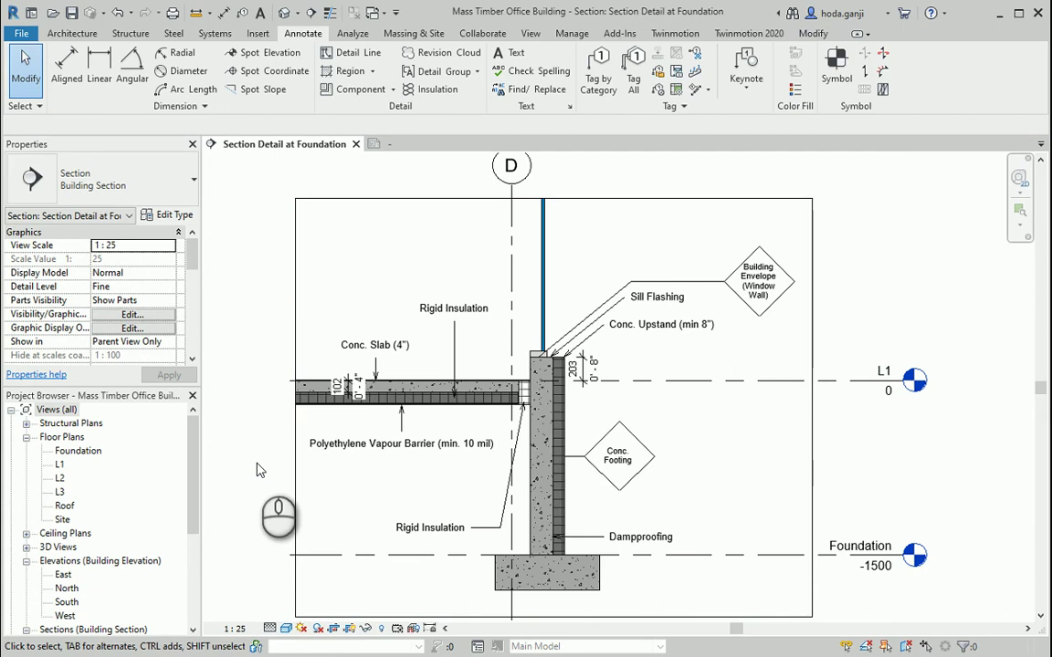
click(295, 470)
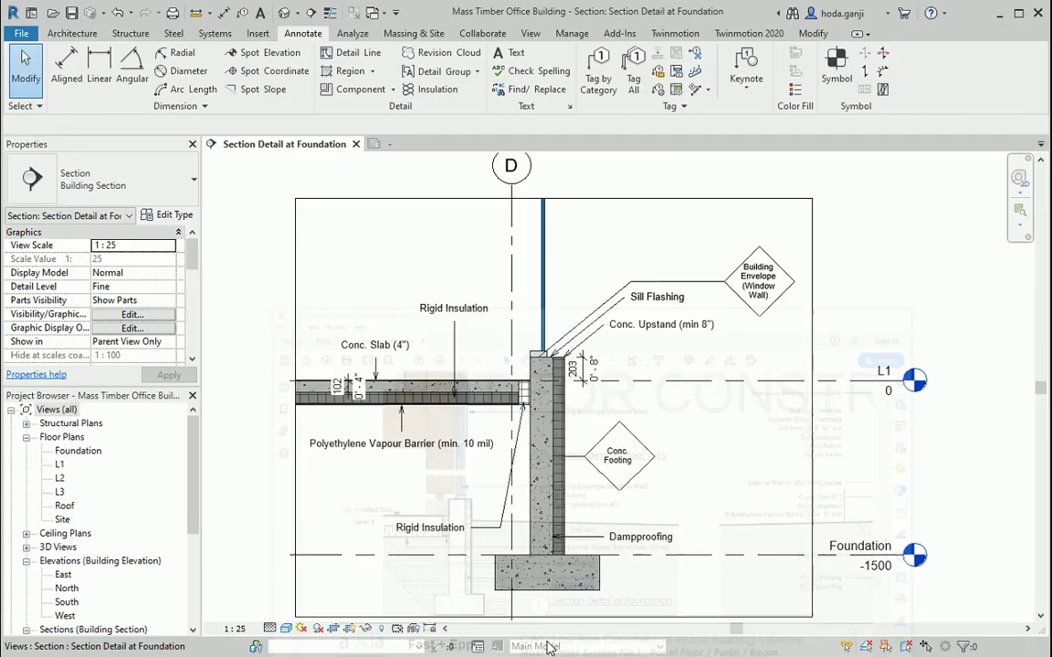
click(295, 512)
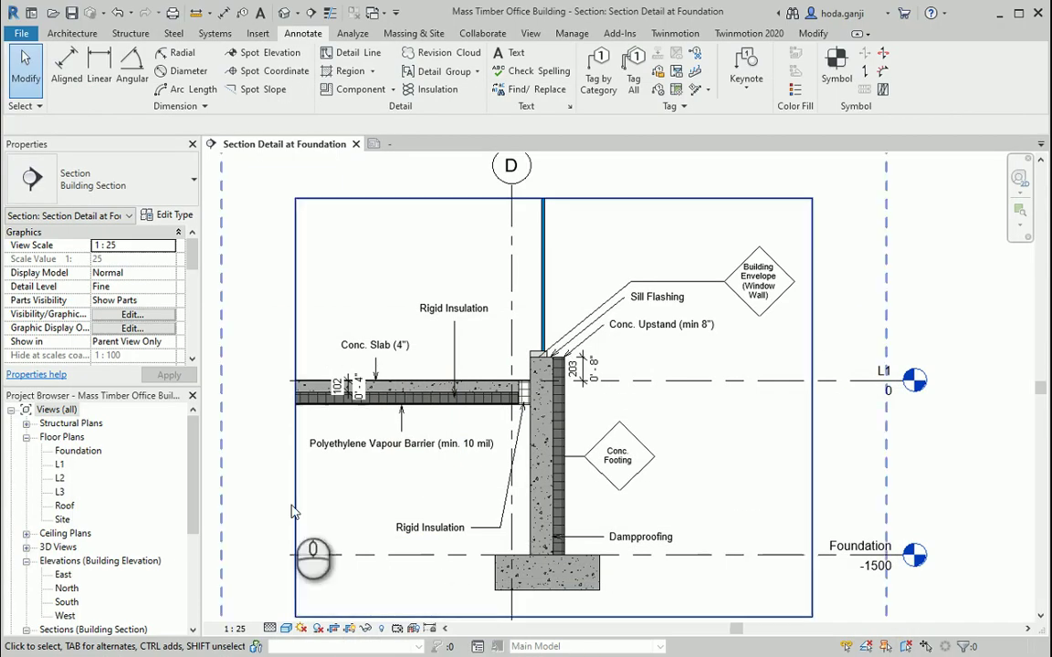
click(245, 499)
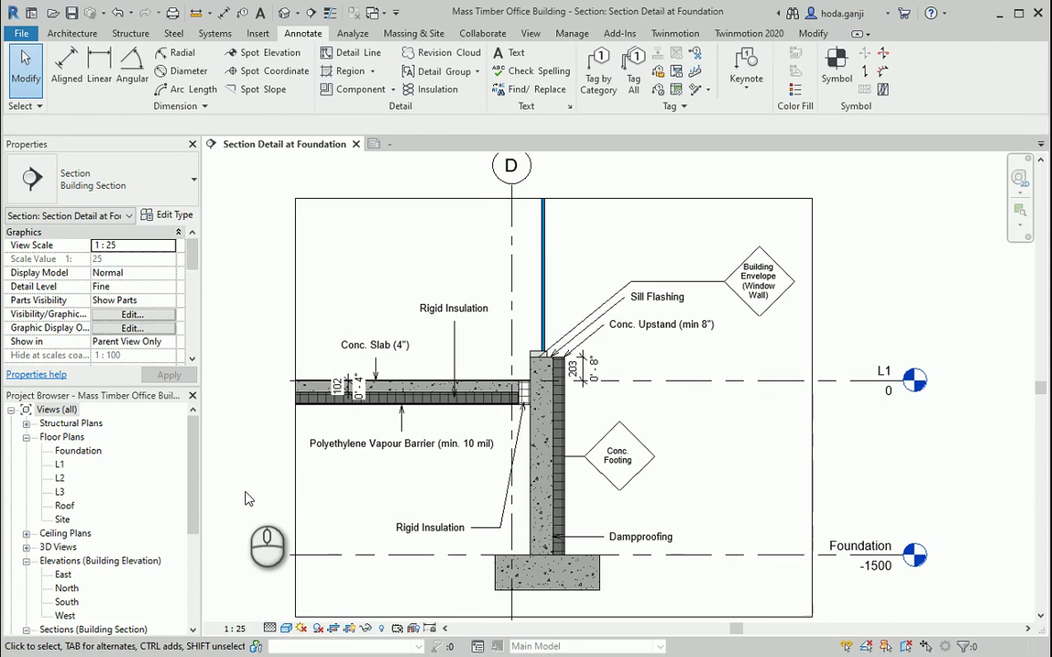
click(245, 499)
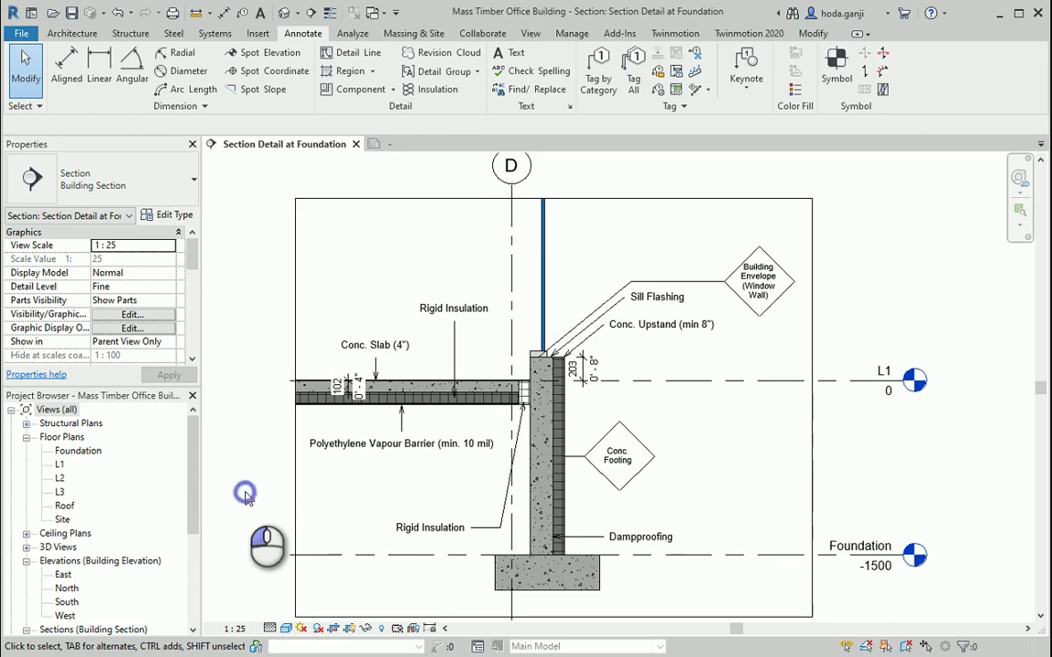
Switch the section view to Hidden Line for comparison, and return its visual style to Shaded
click(286, 628)
click(314, 551)
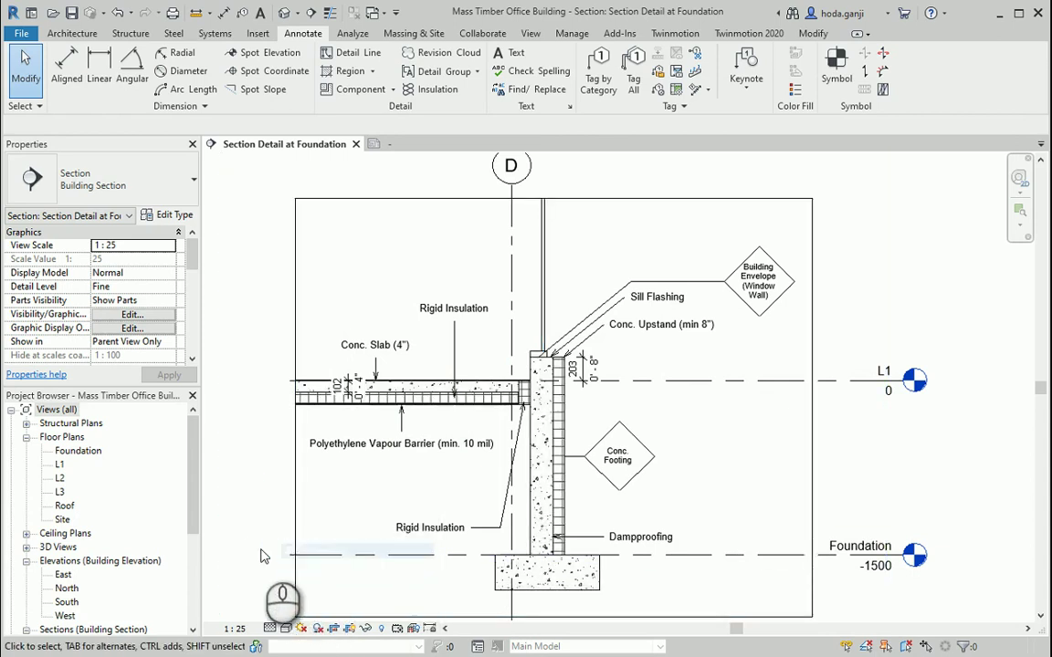
click(286, 629)
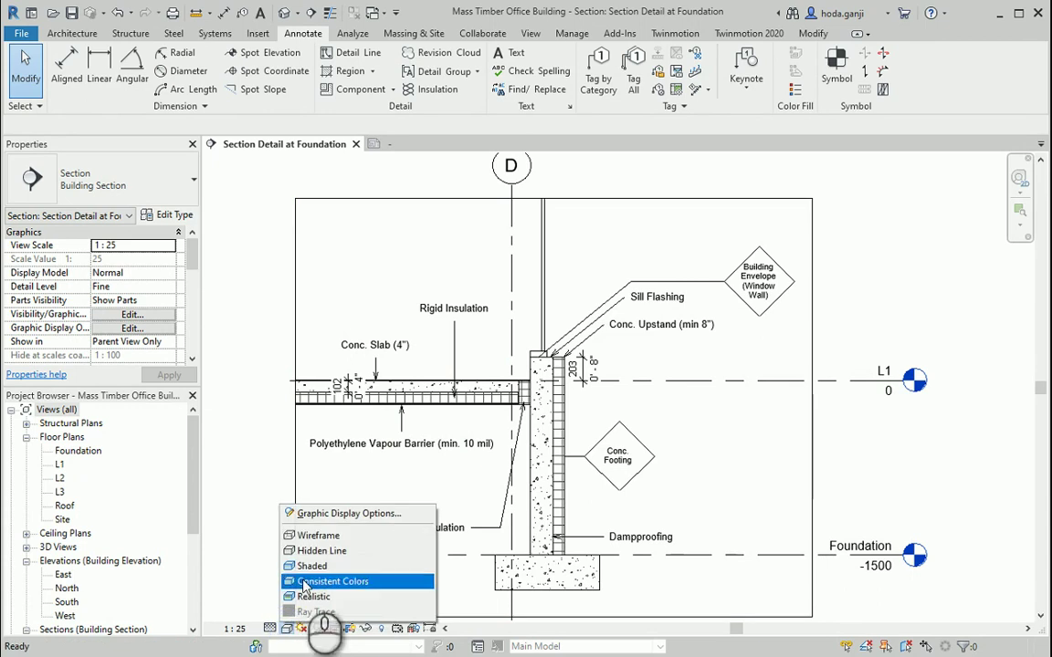
click(308, 566)
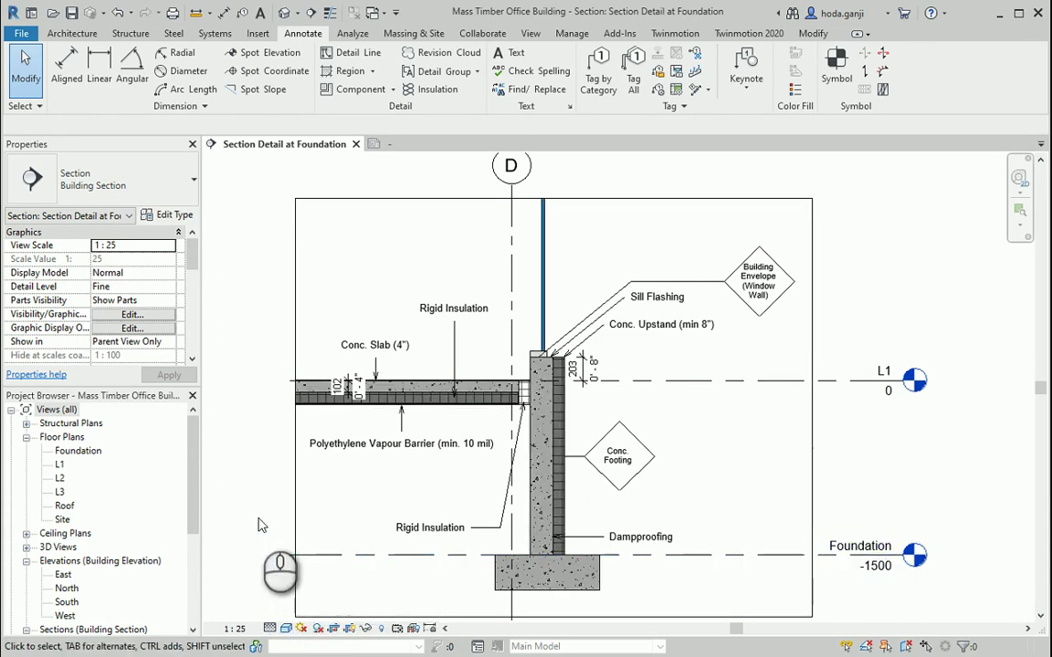